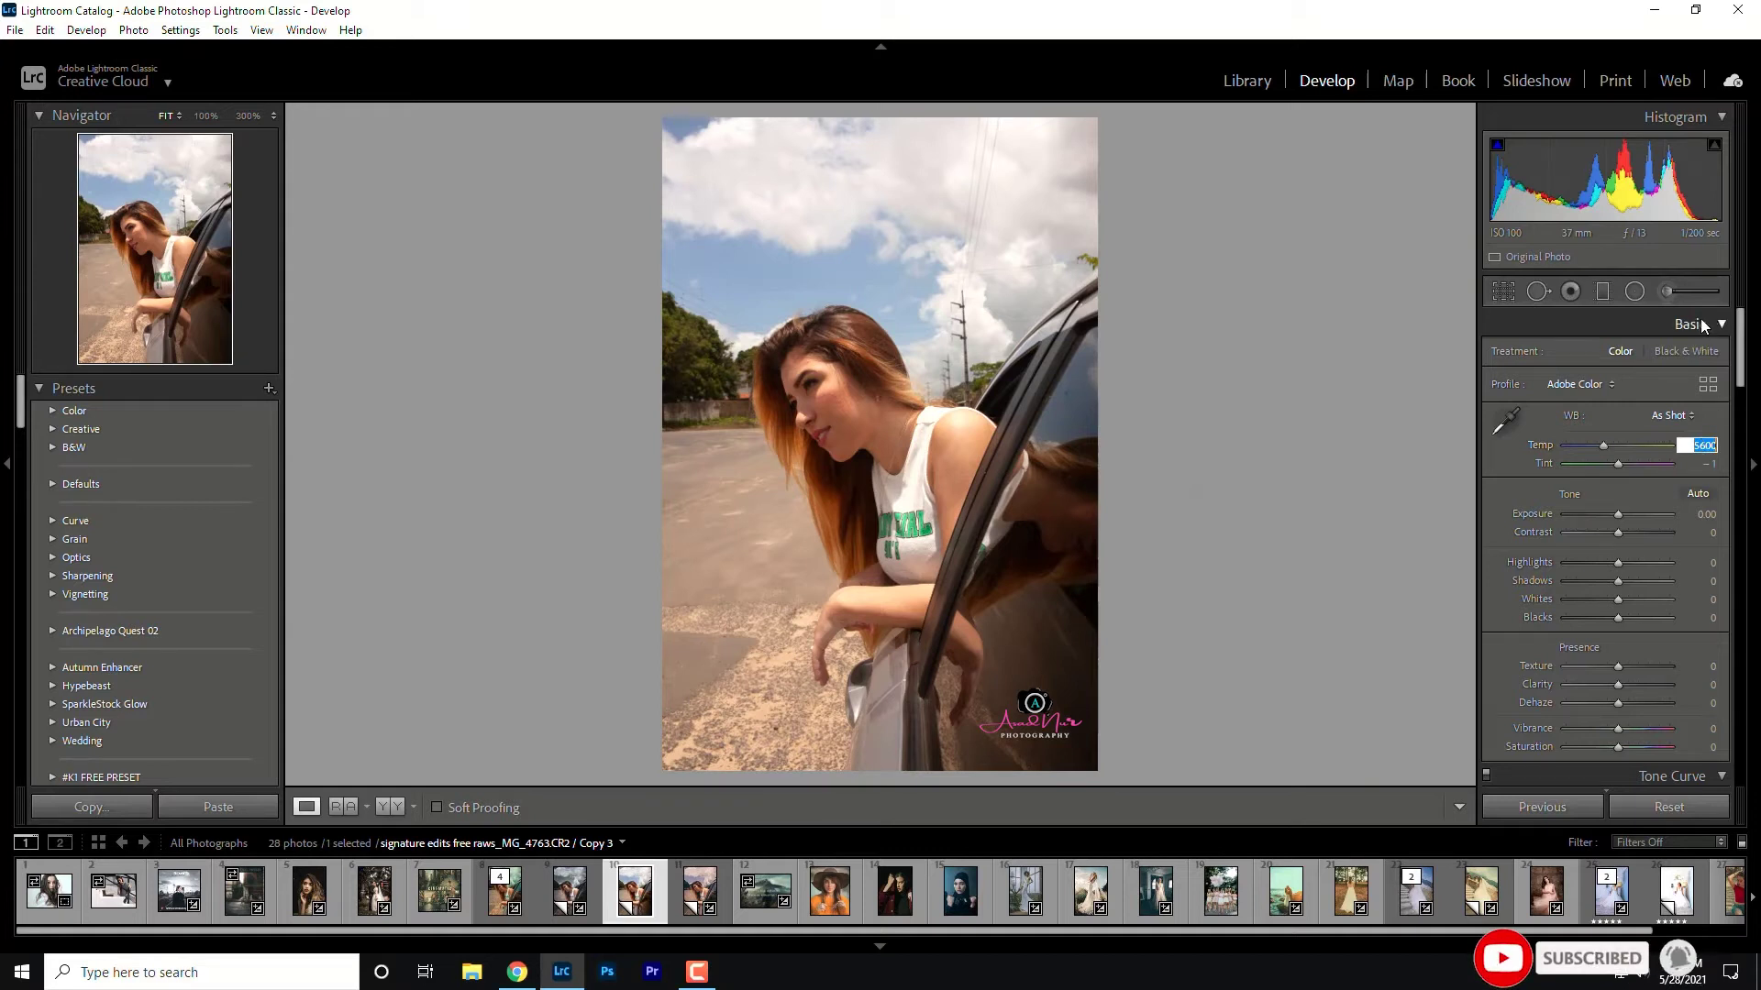
# - Enter a custom white balance of Temp 5382 and Tint +10 in the Basic panel
pyautogui.write('5')
pyautogui.write('382')
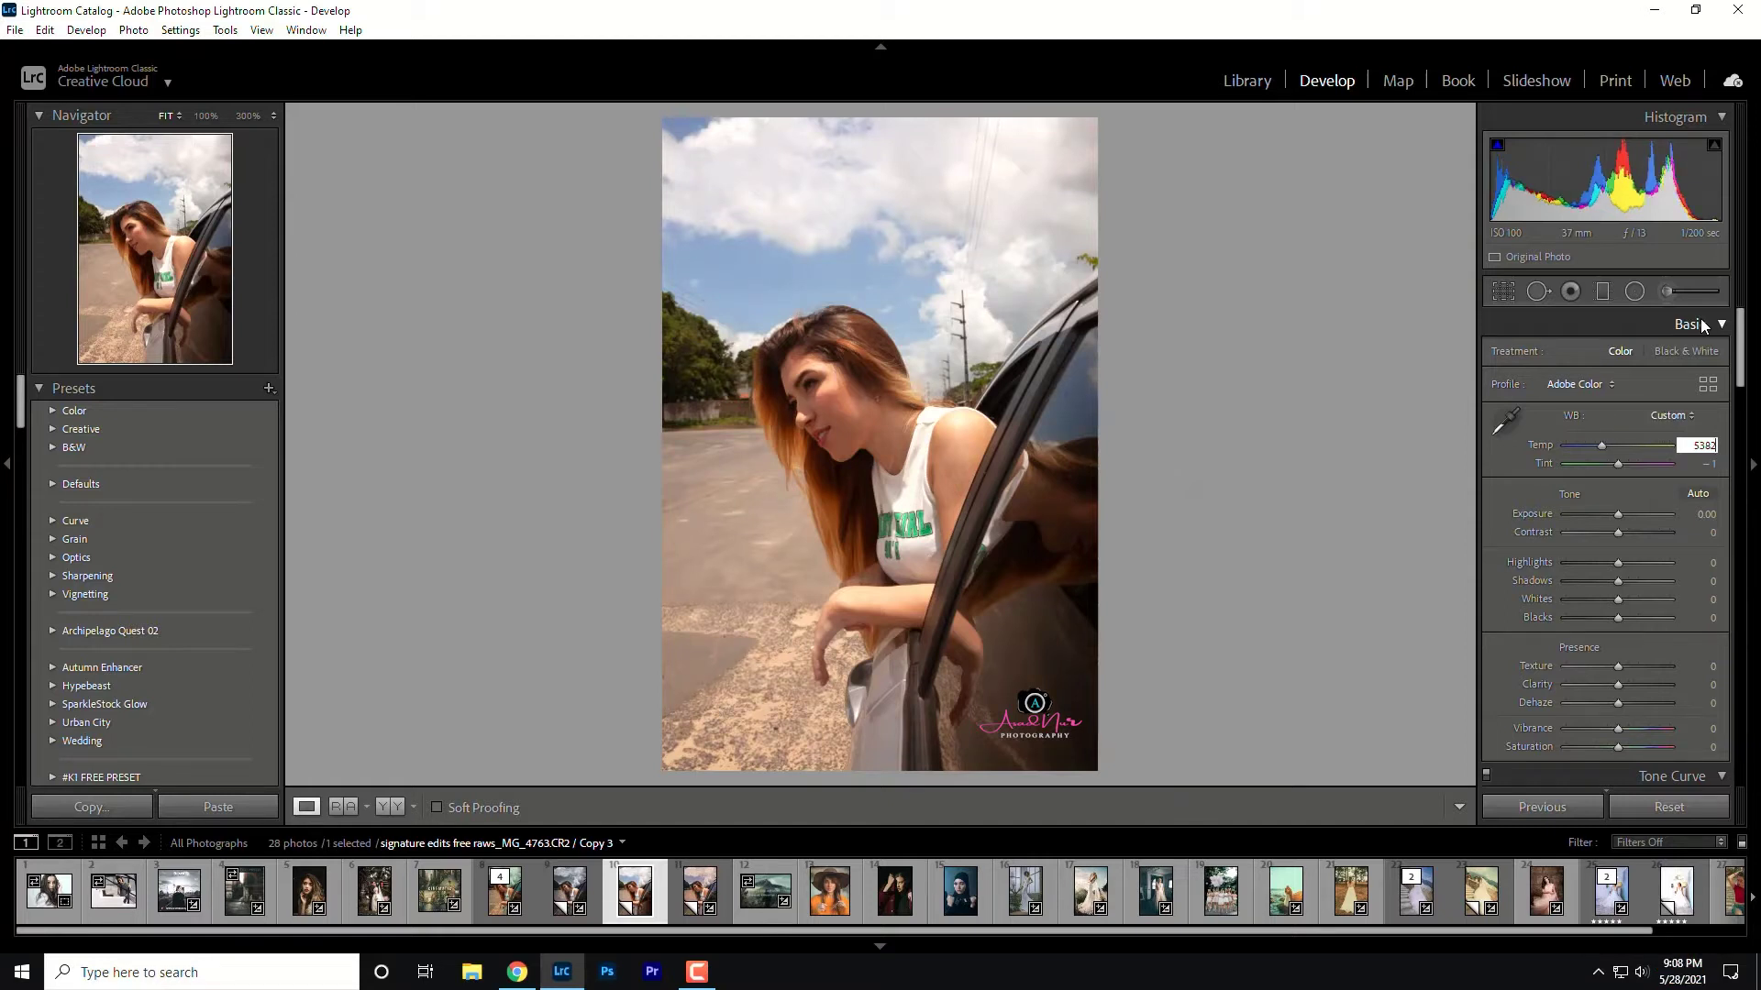
pyautogui.click(1708, 469)
pyautogui.write('10')
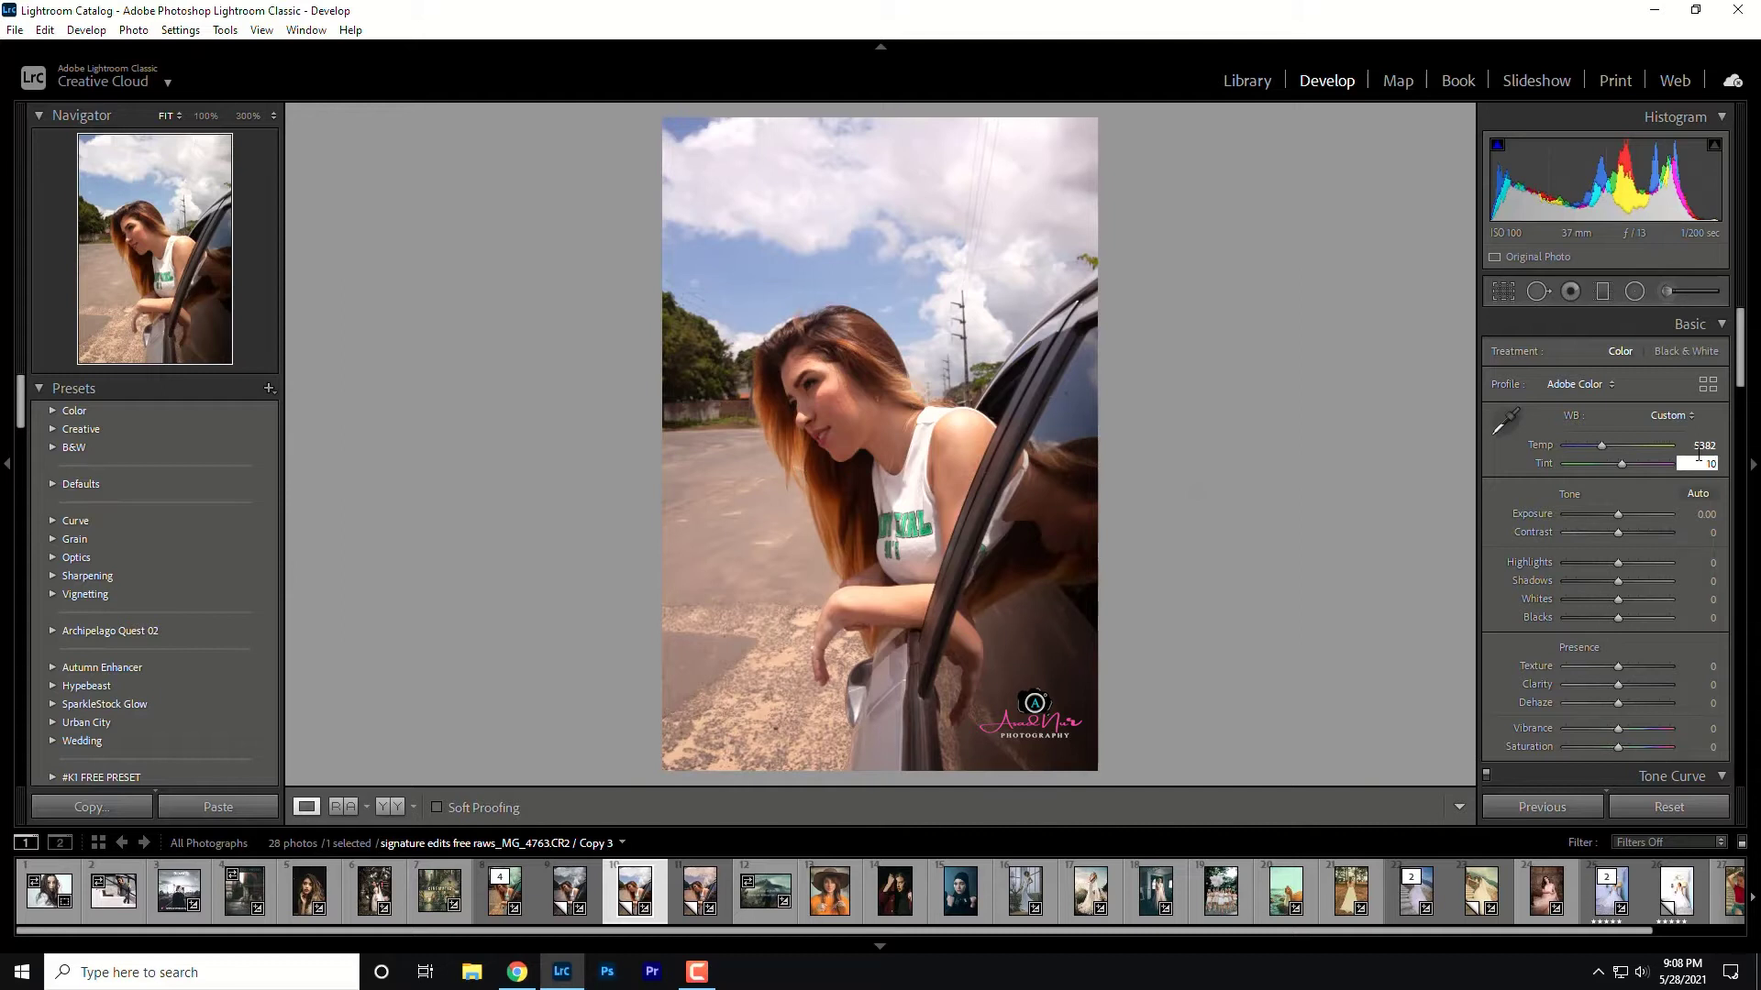
# - Enter tone values Contrast 30, Highlights -40, Shadows 75, Whites -30 and Blacks 10
pyautogui.click(1704, 533)
pyautogui.write('30')
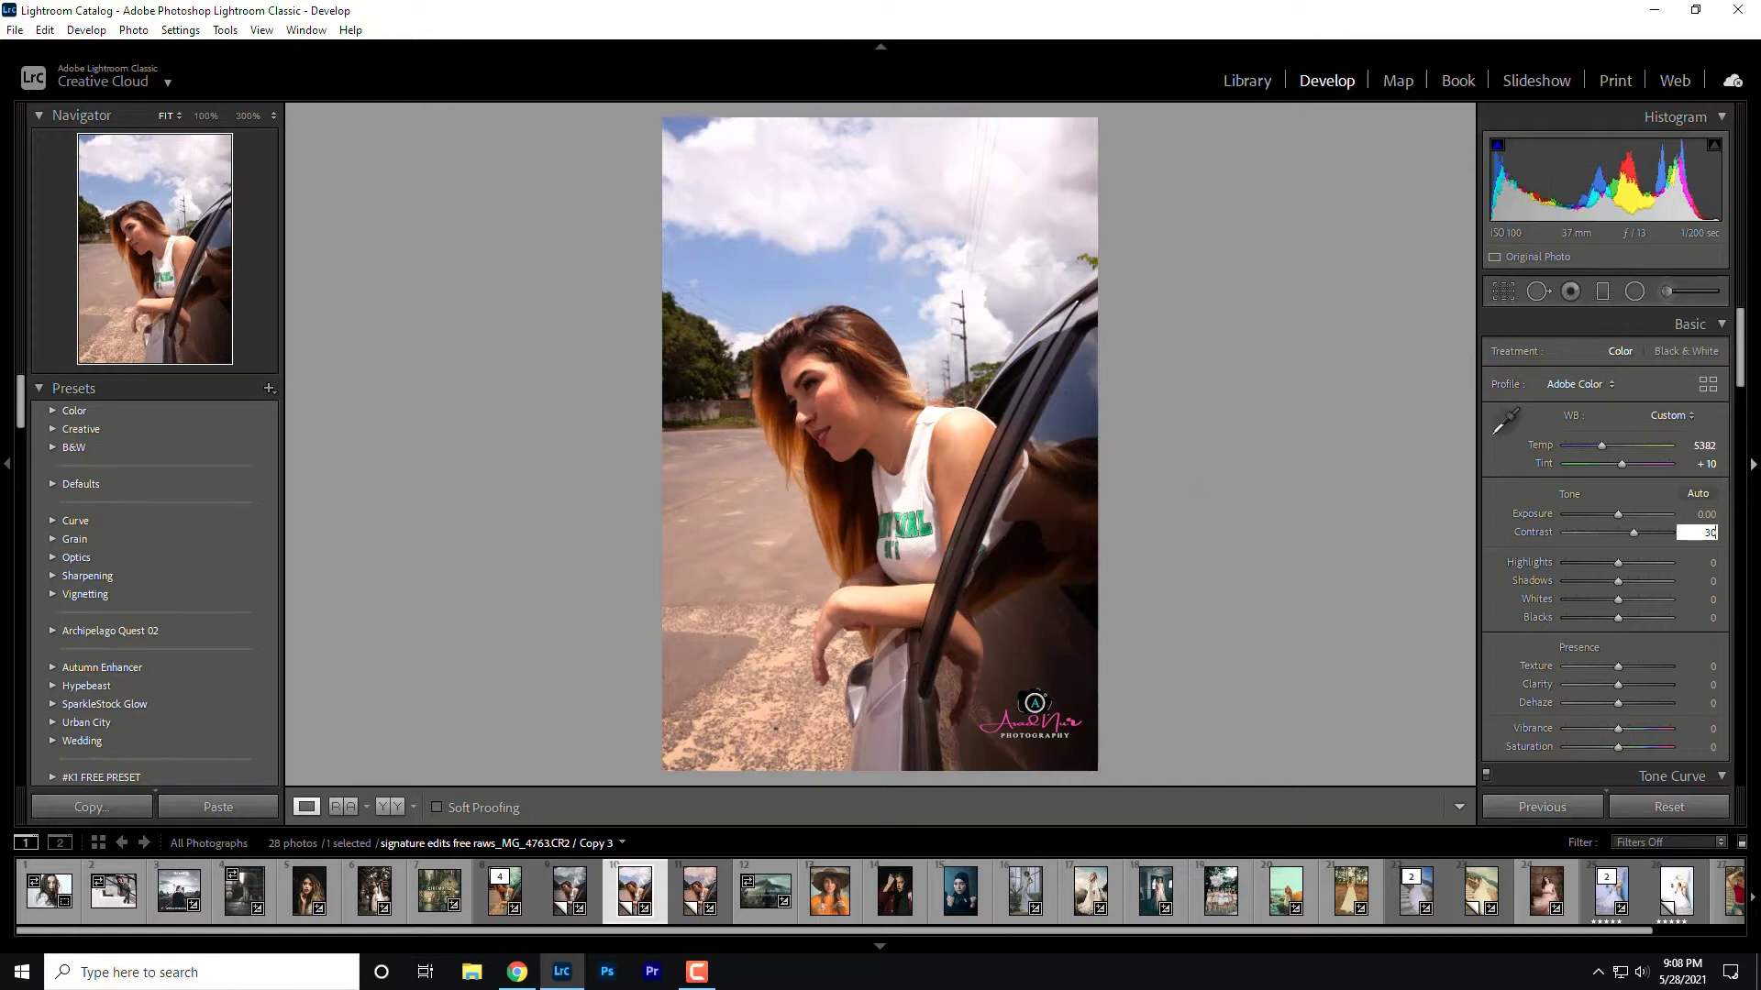
pyautogui.click(1711, 562)
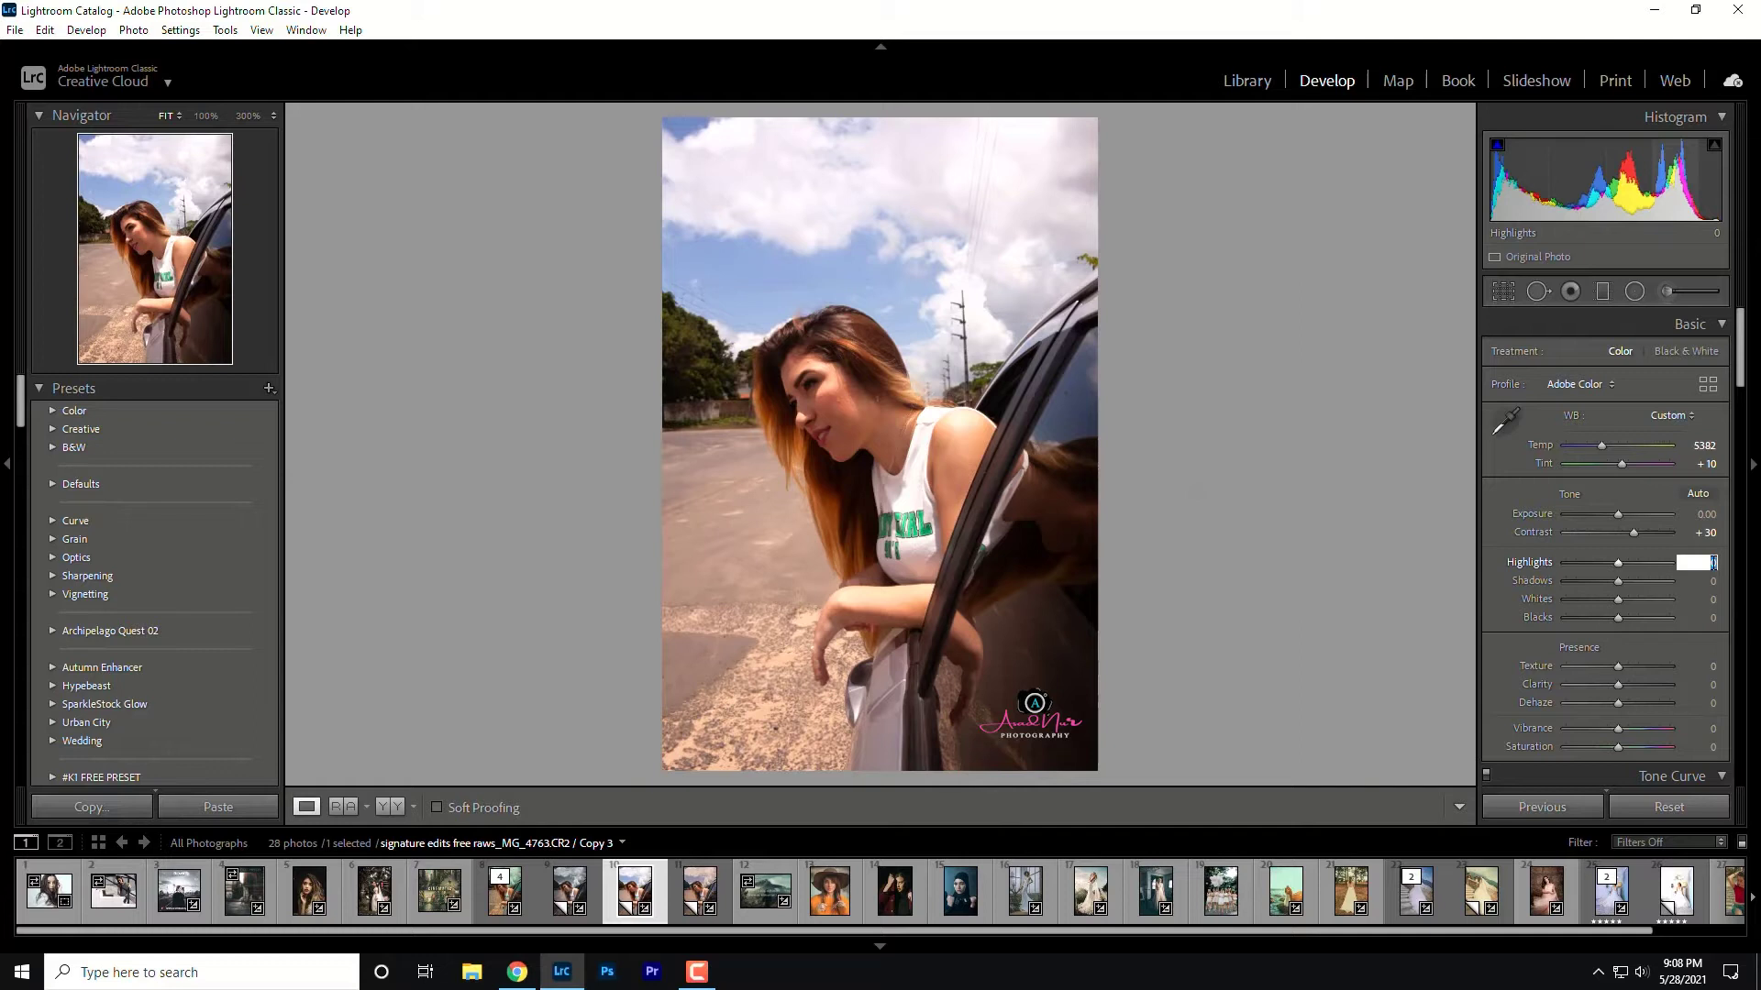
pyautogui.write('-40')
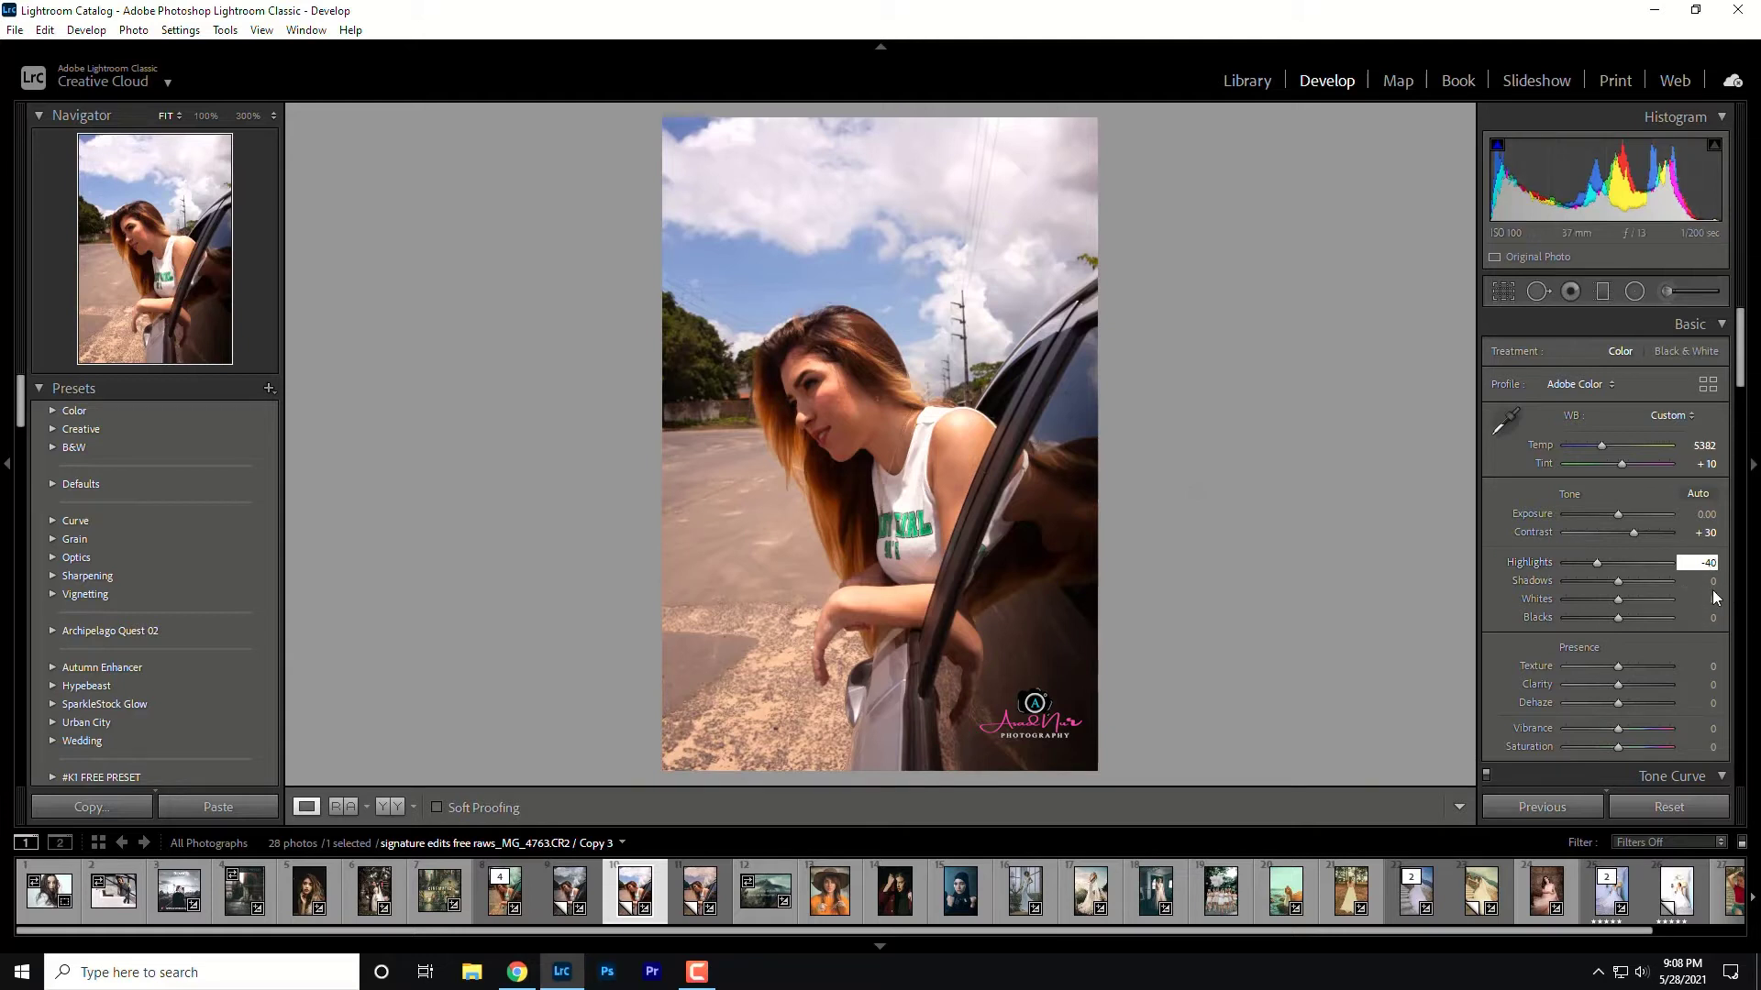
pyautogui.click(1713, 581)
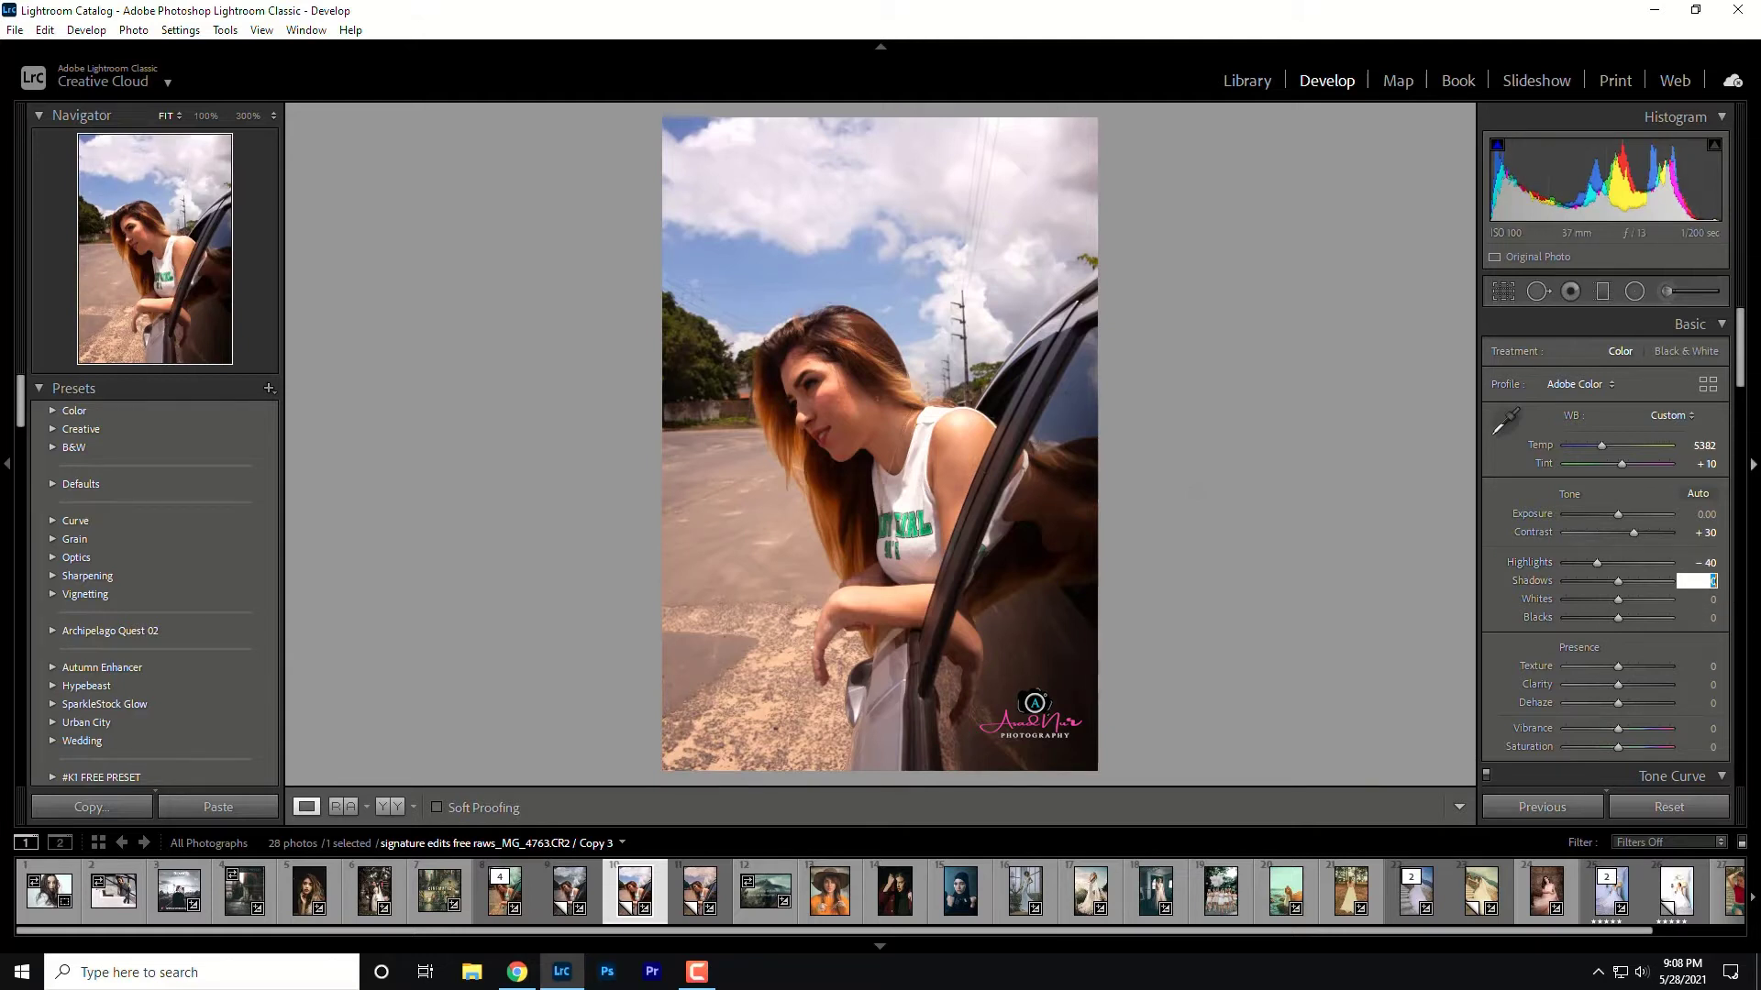
pyautogui.write('75')
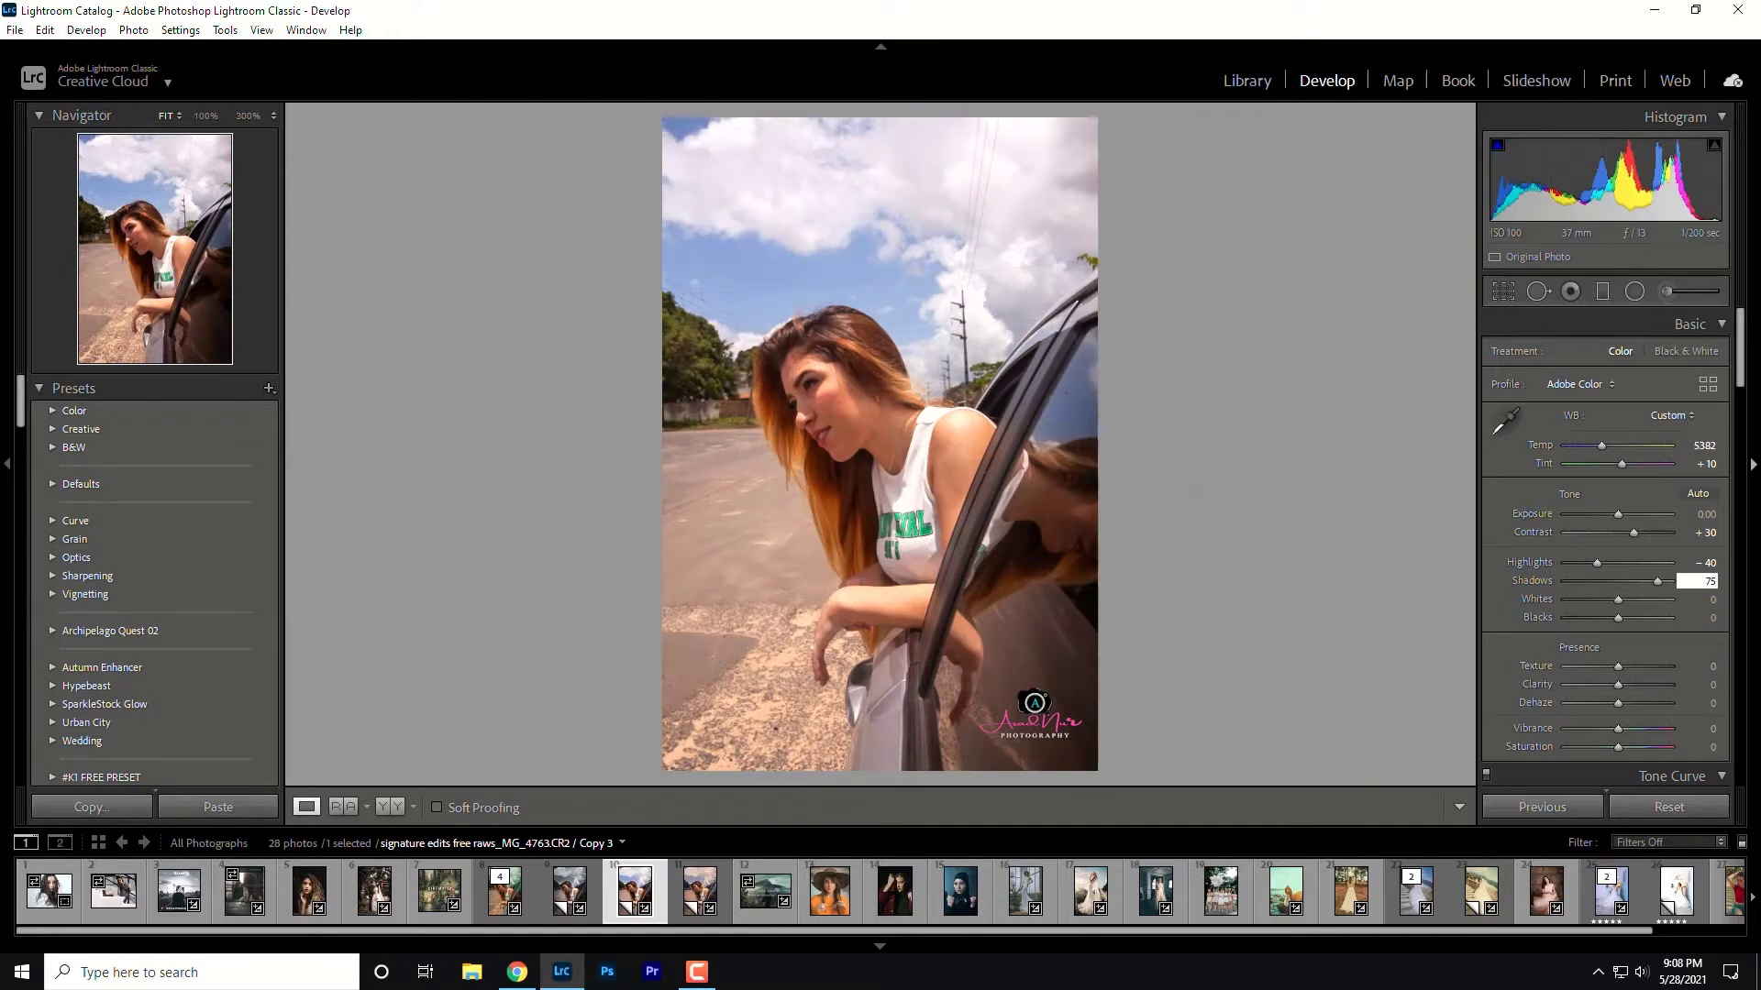
pyautogui.click(1713, 601)
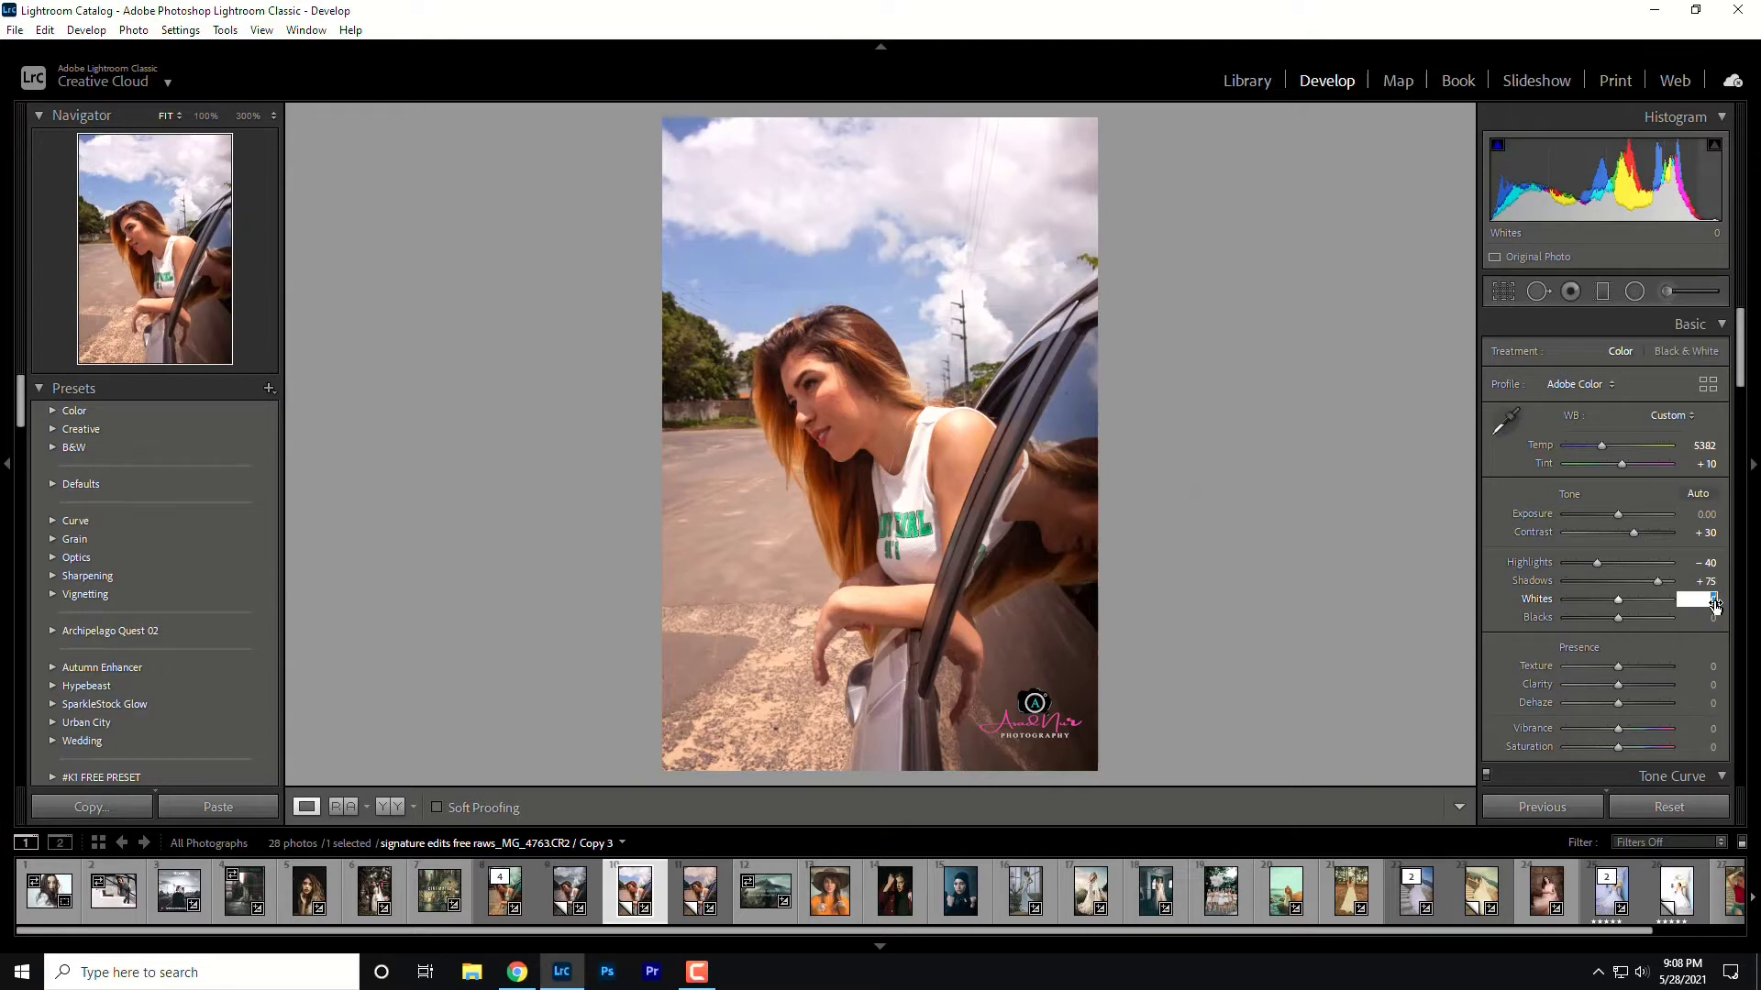
pyautogui.write('-30')
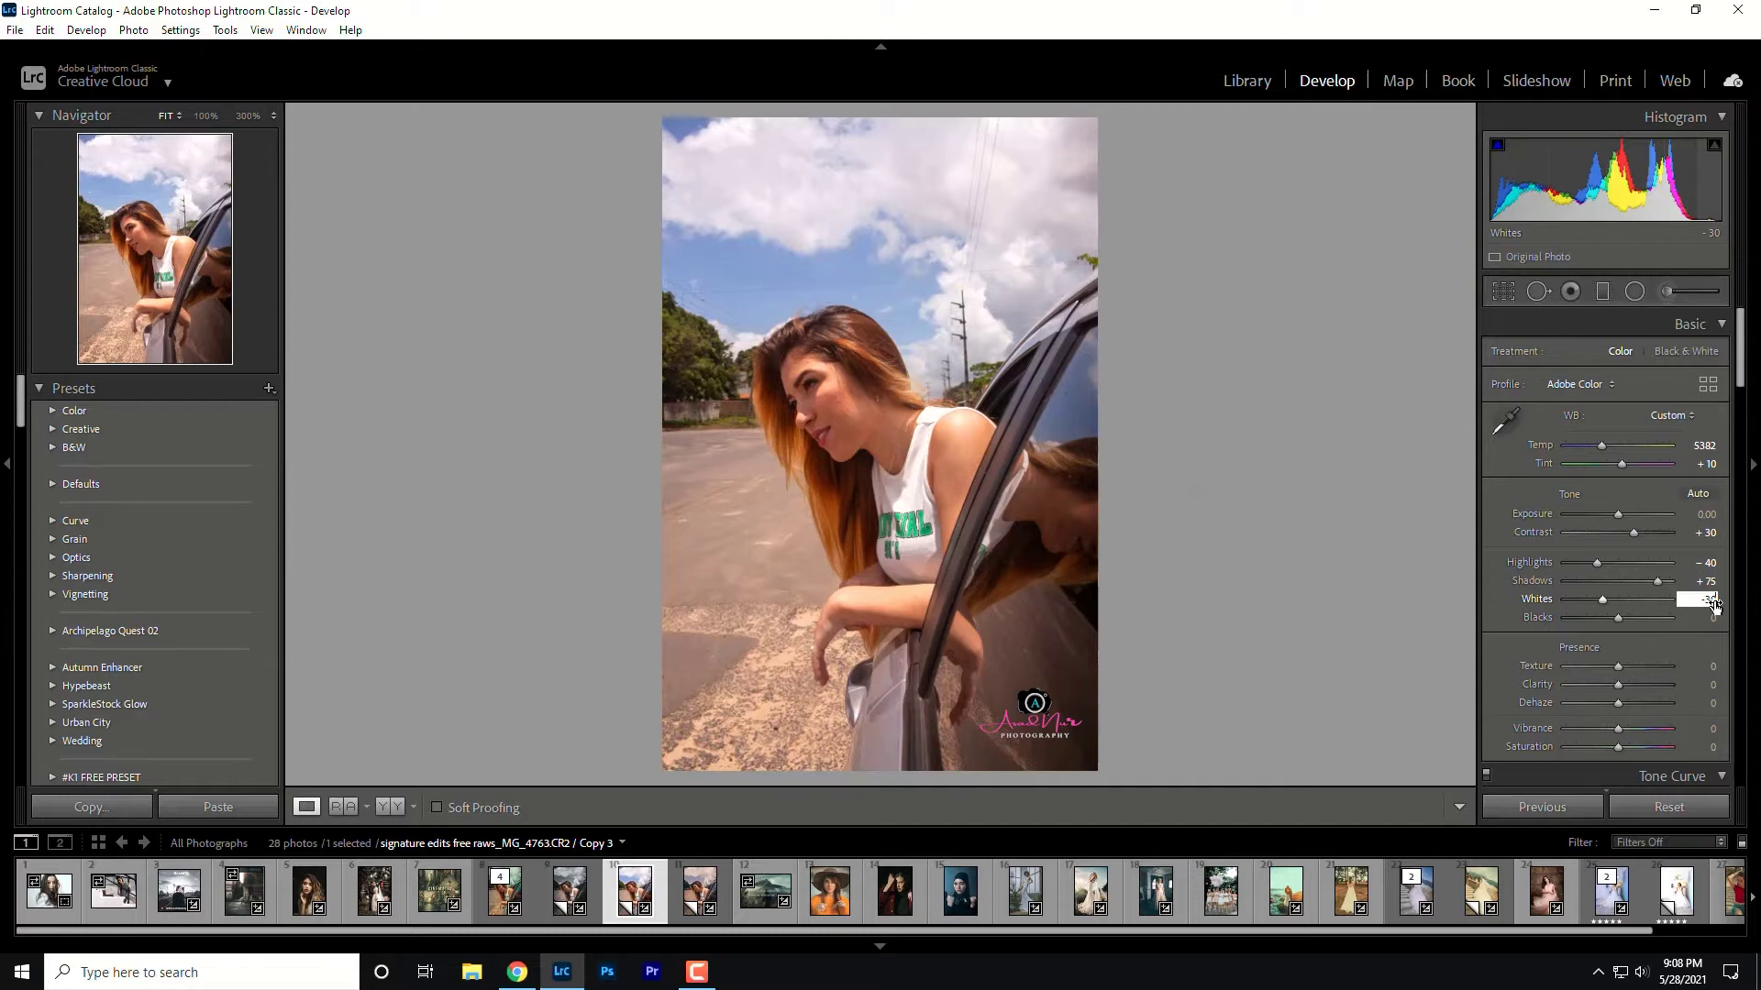
pyautogui.click(1712, 617)
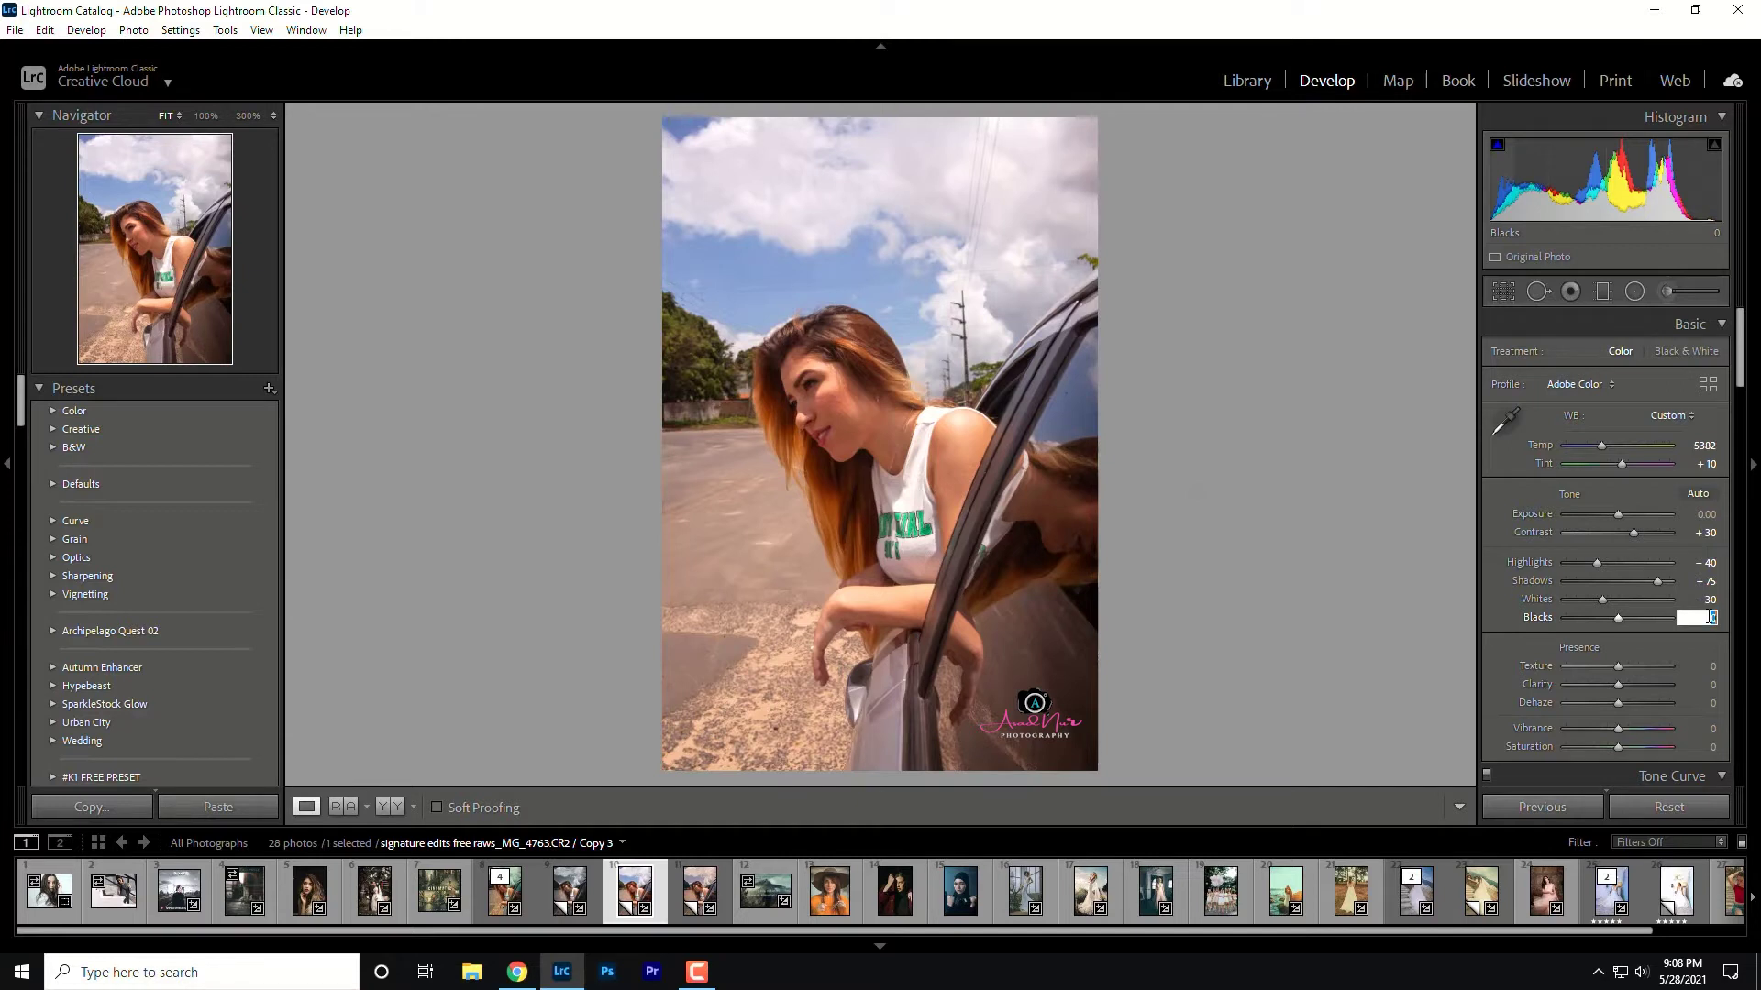
pyautogui.write('10')
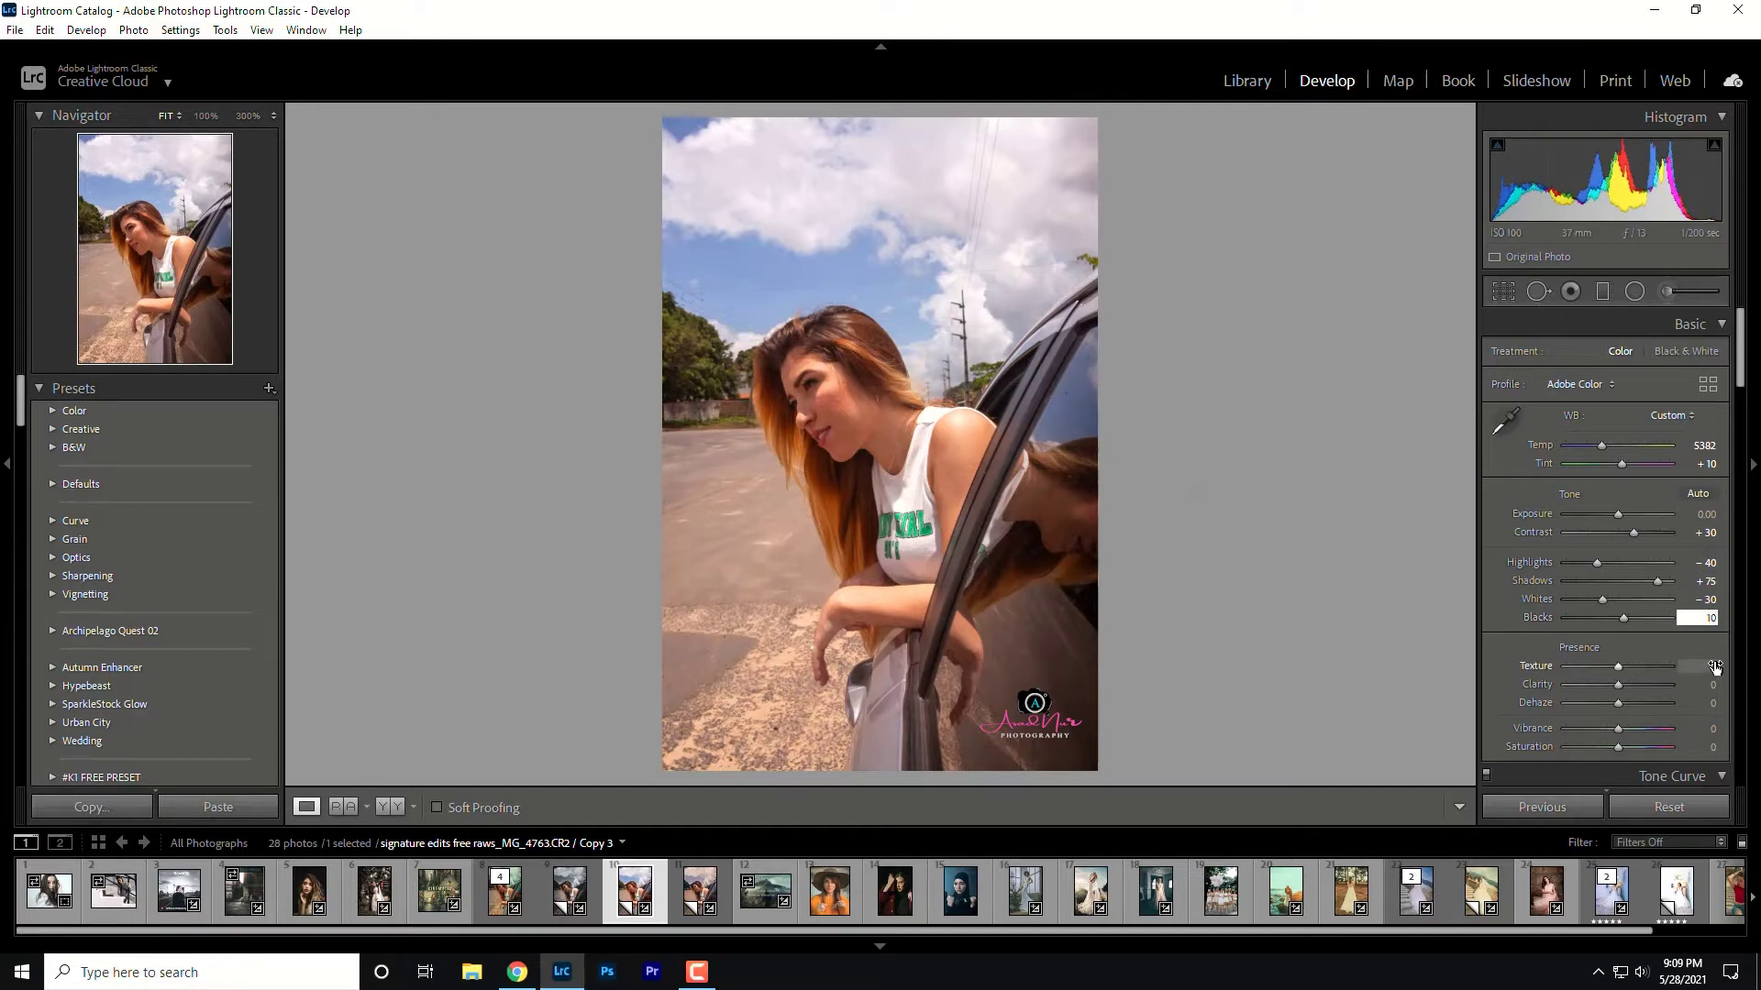
# - Set Texture, Clarity and Dehaze to 5 and Vibrance to 30 in Presence
pyautogui.click(1714, 666)
pyautogui.write('5')
pyautogui.click(1714, 688)
pyautogui.write('5')
pyautogui.click(1711, 702)
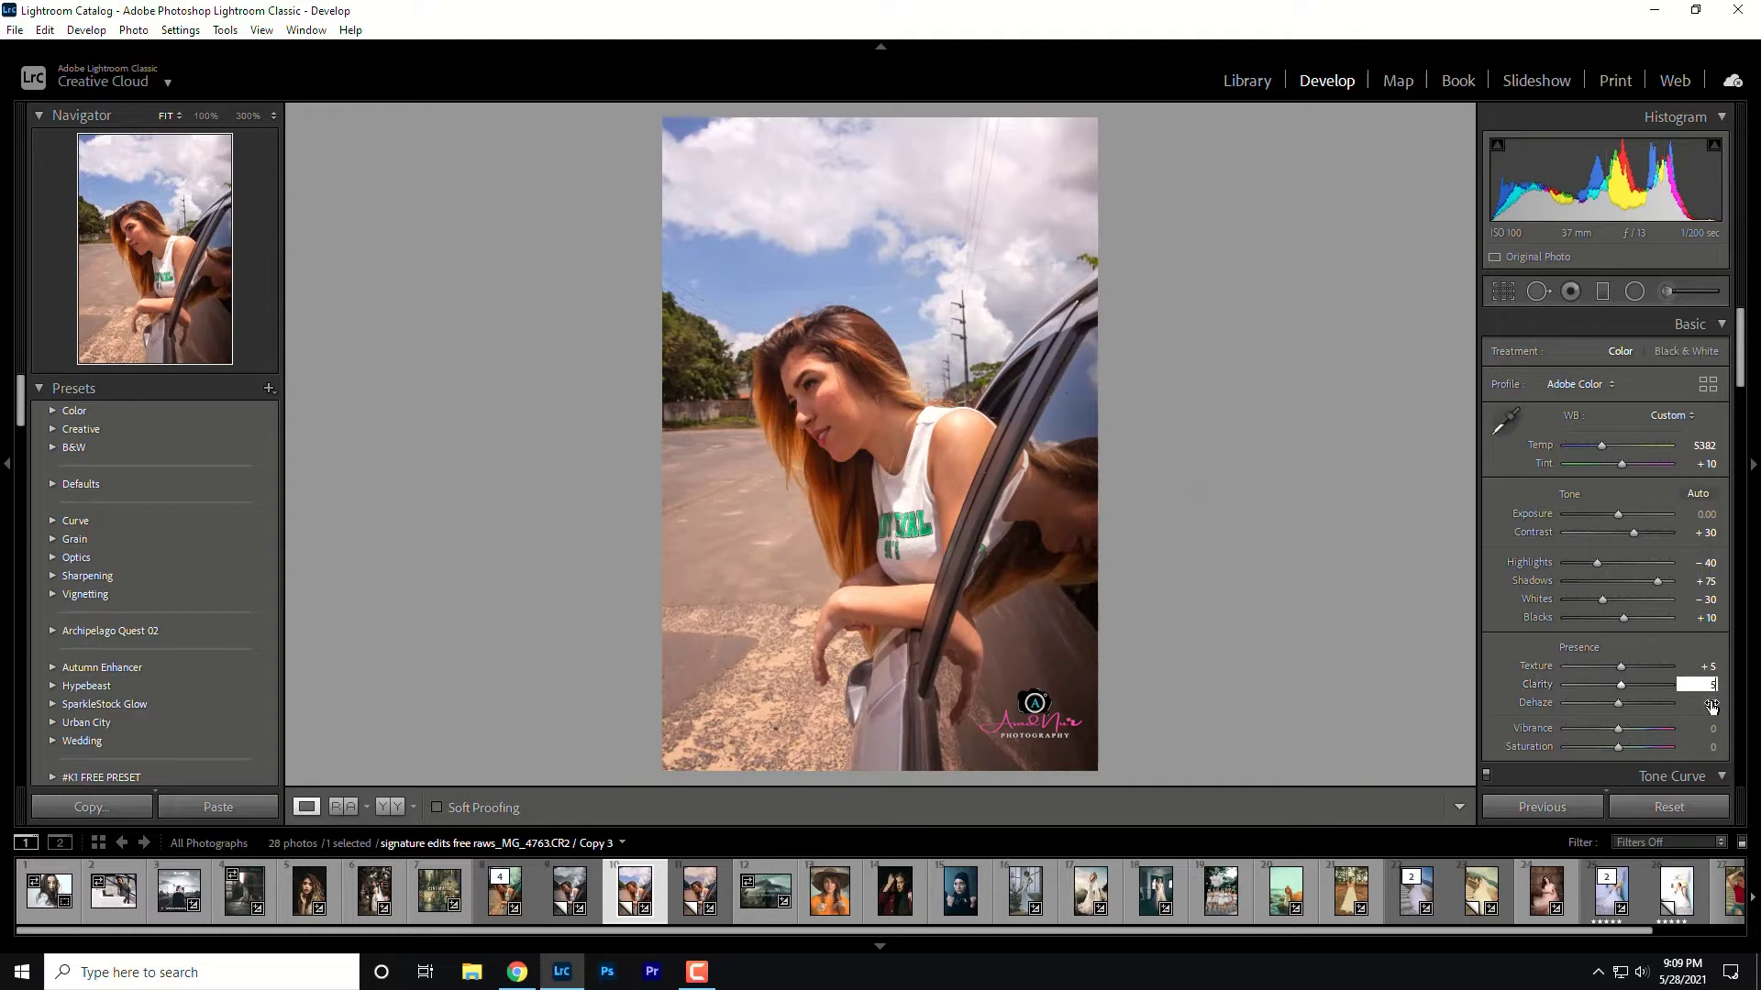
pyautogui.write('5')
pyautogui.click(1713, 728)
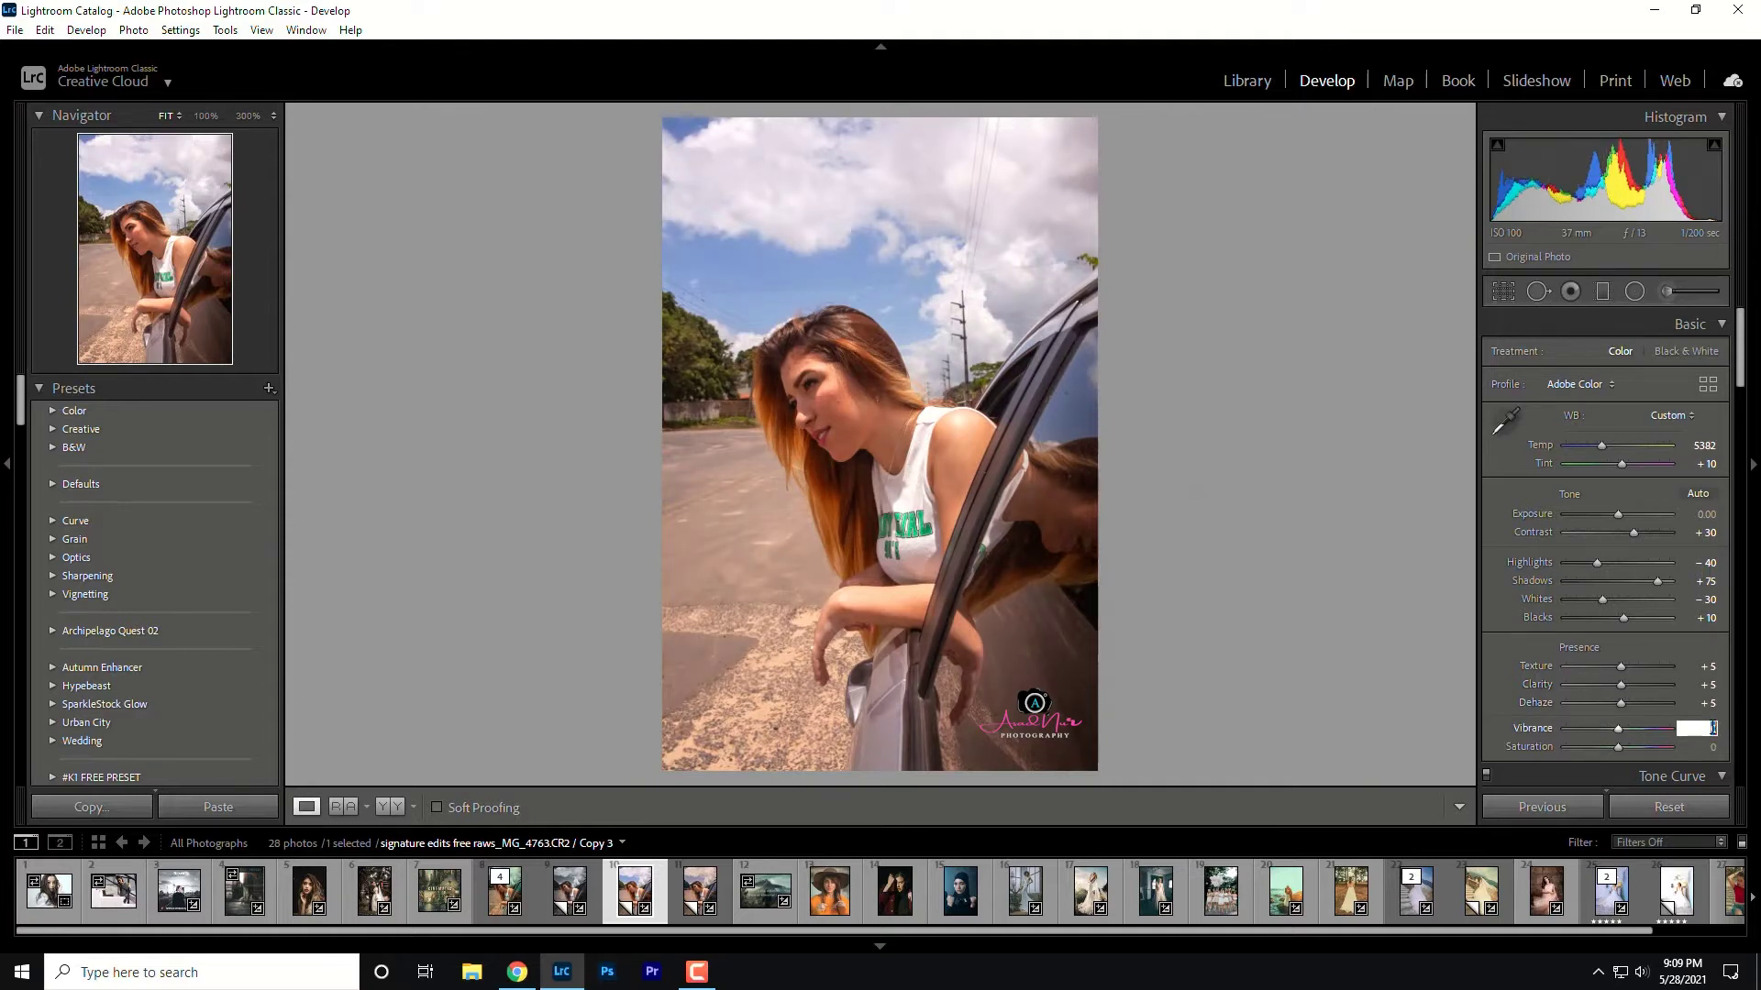
pyautogui.write('30')
pyautogui.click(1711, 747)
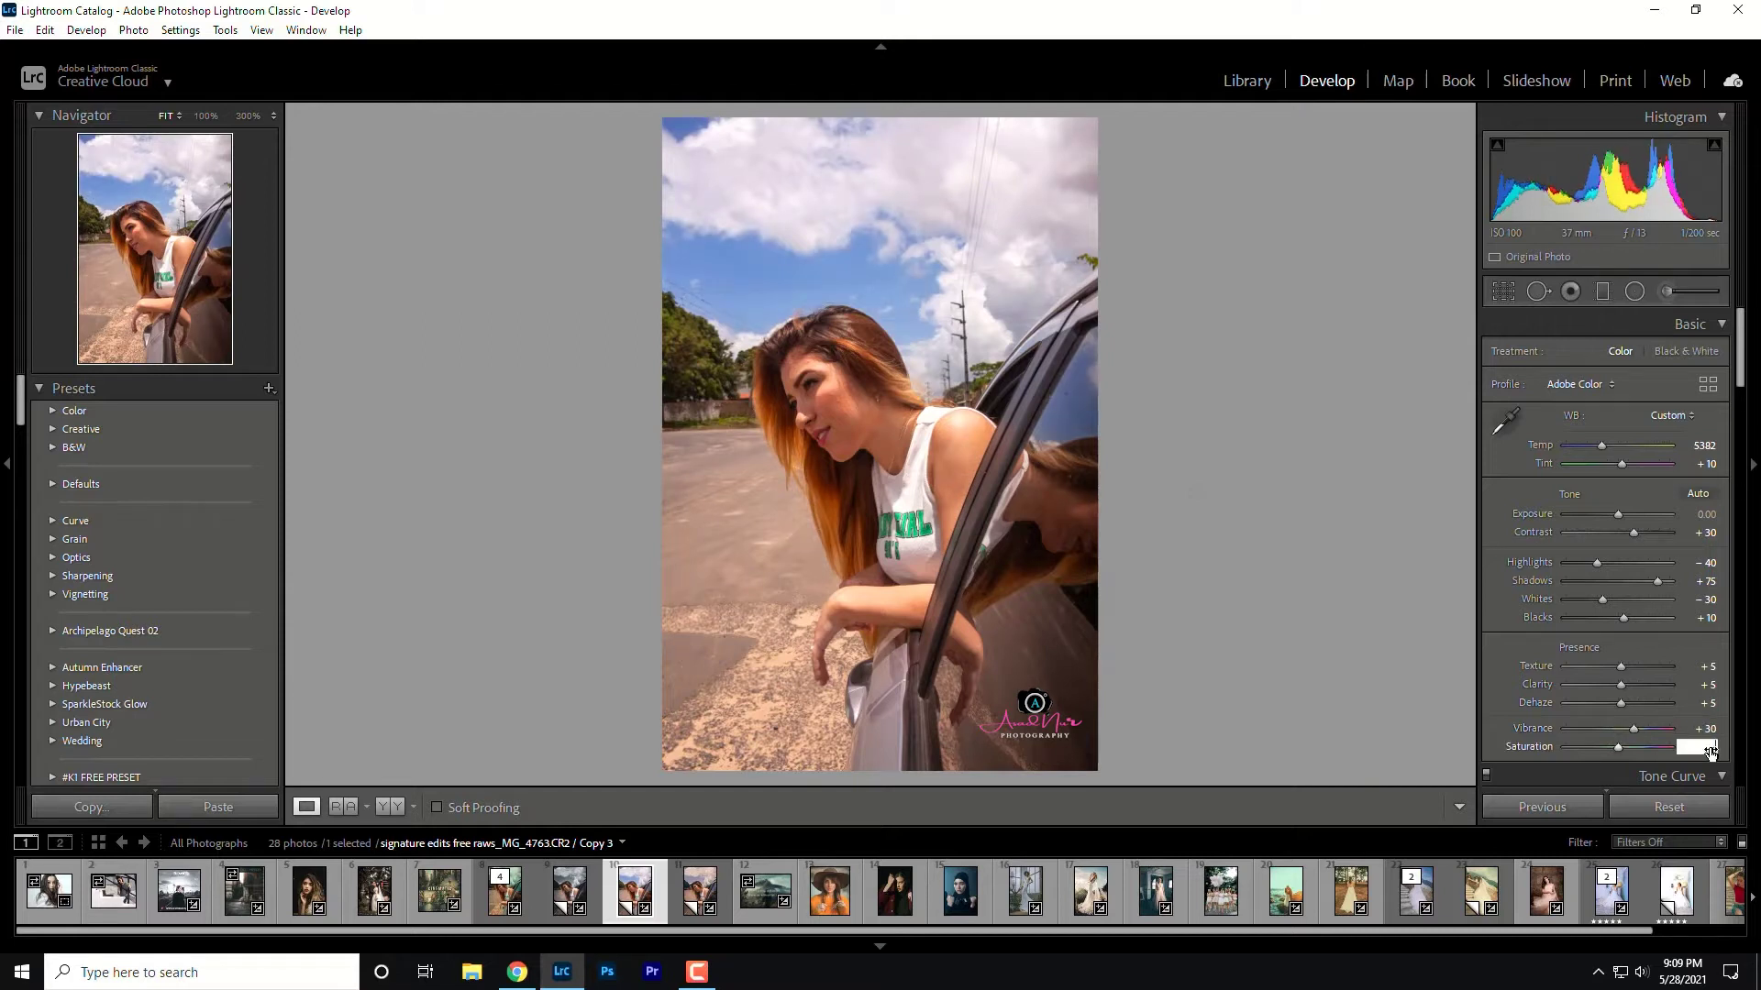
# - Commit Saturation at -20 and apply the Black Moody Cruve preset from the Presets panel
pyautogui.write('-20')
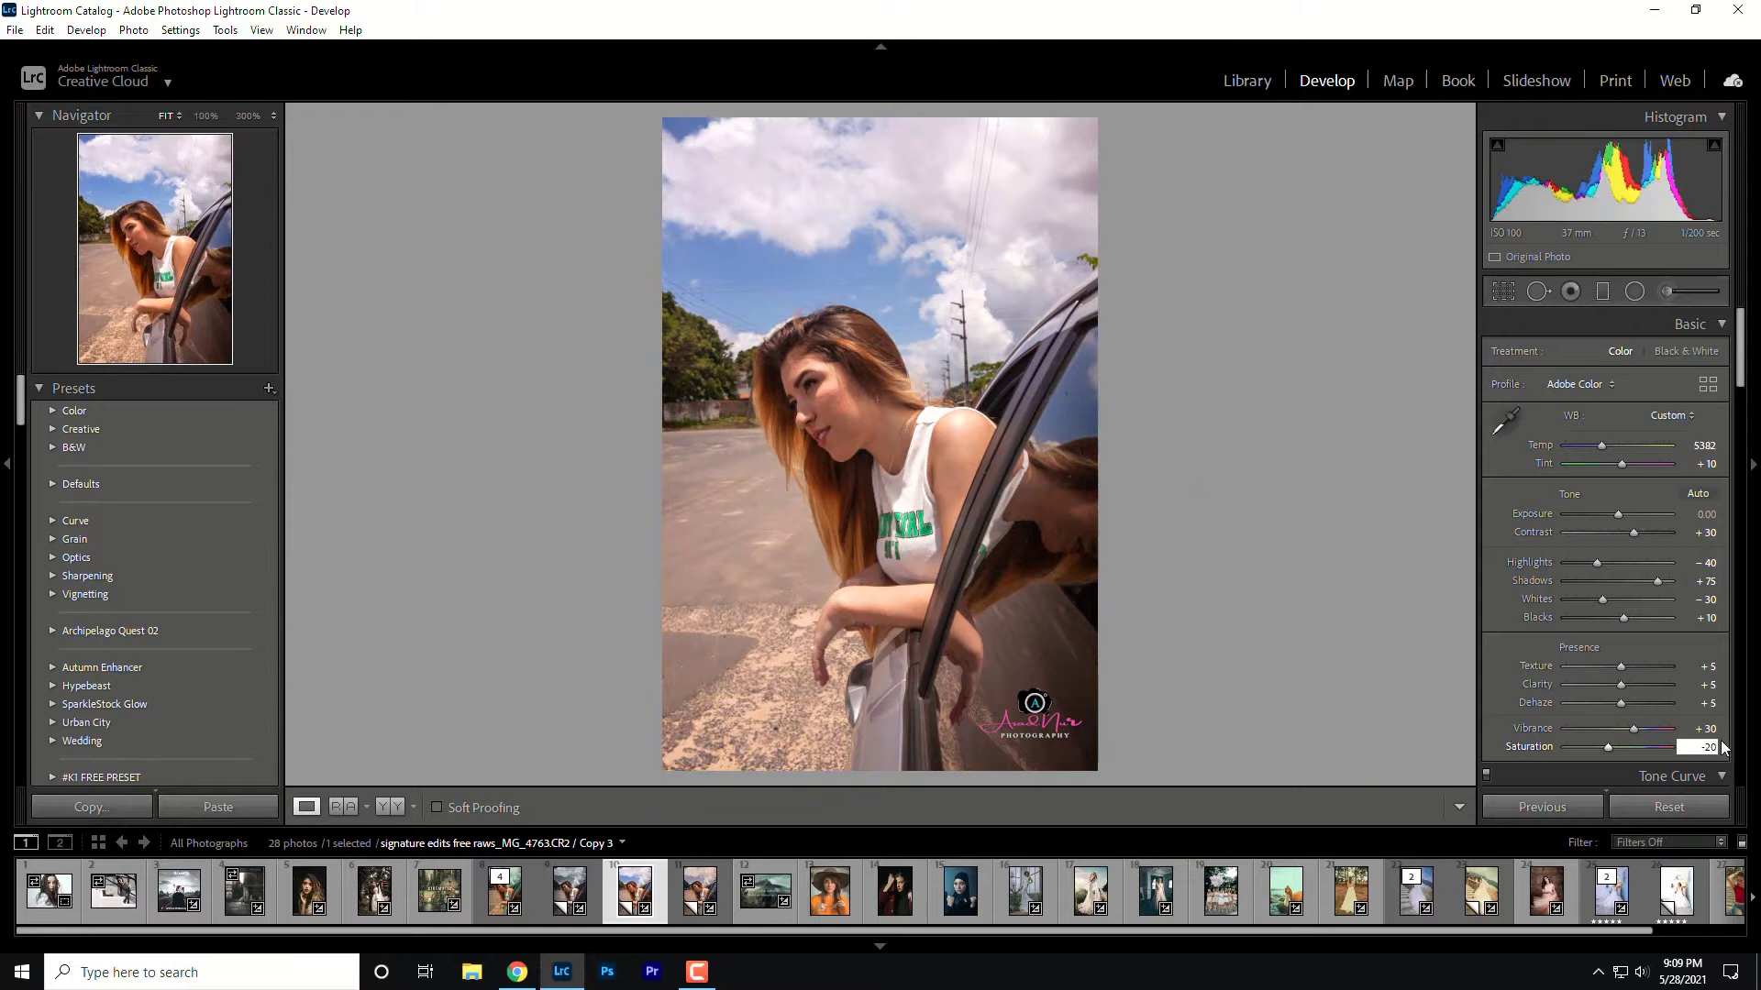
pyautogui.scroll(-3, 1638, 550)
pyautogui.scroll(-2, 1637, 554)
pyautogui.scroll(-2, 1640, 554)
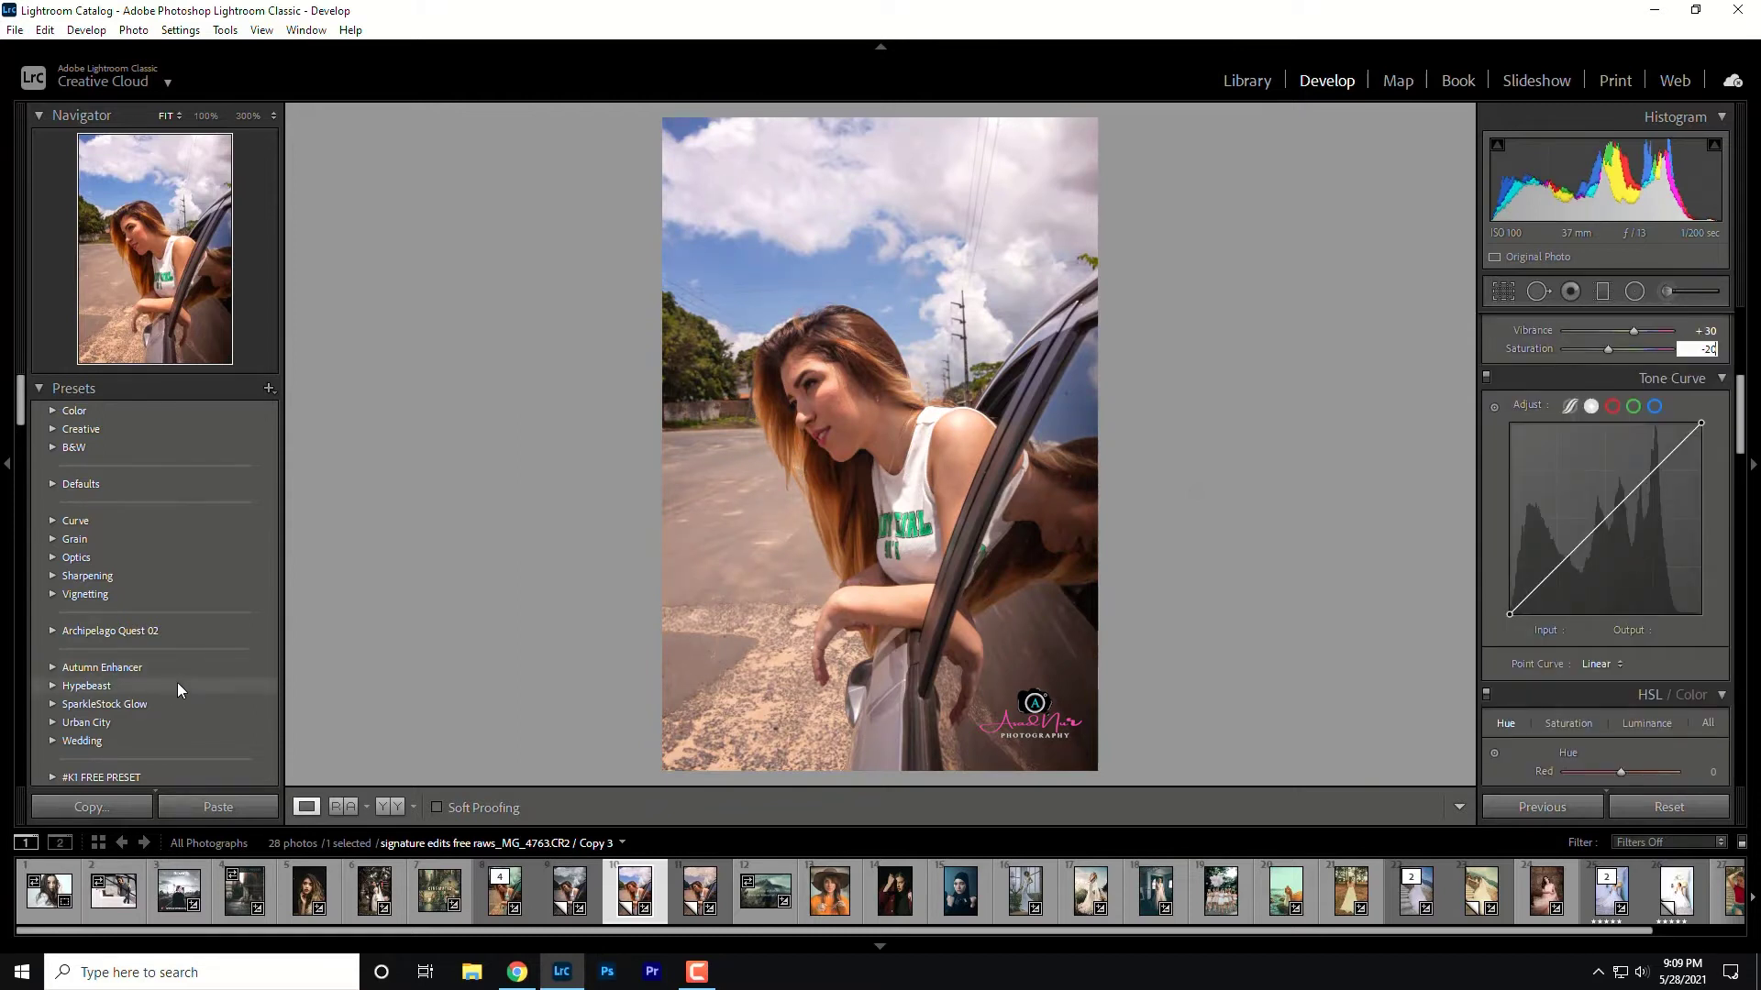
pyautogui.scroll(-5, 177, 682)
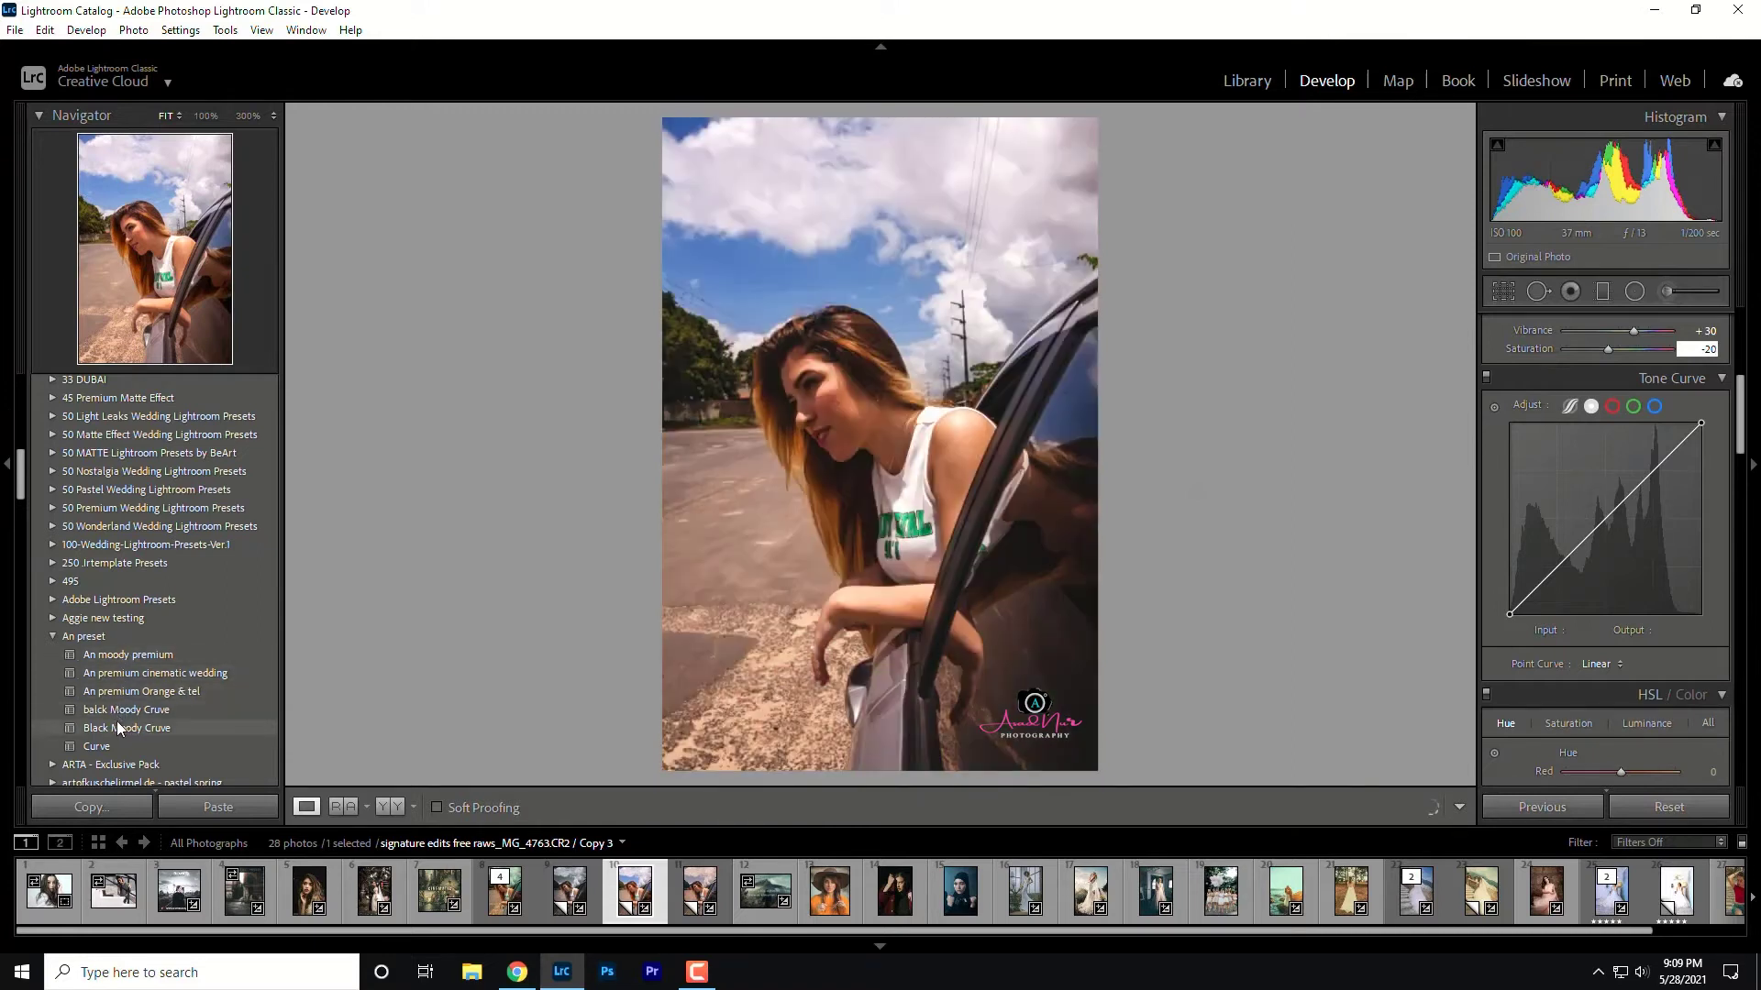
pyautogui.click(117, 726)
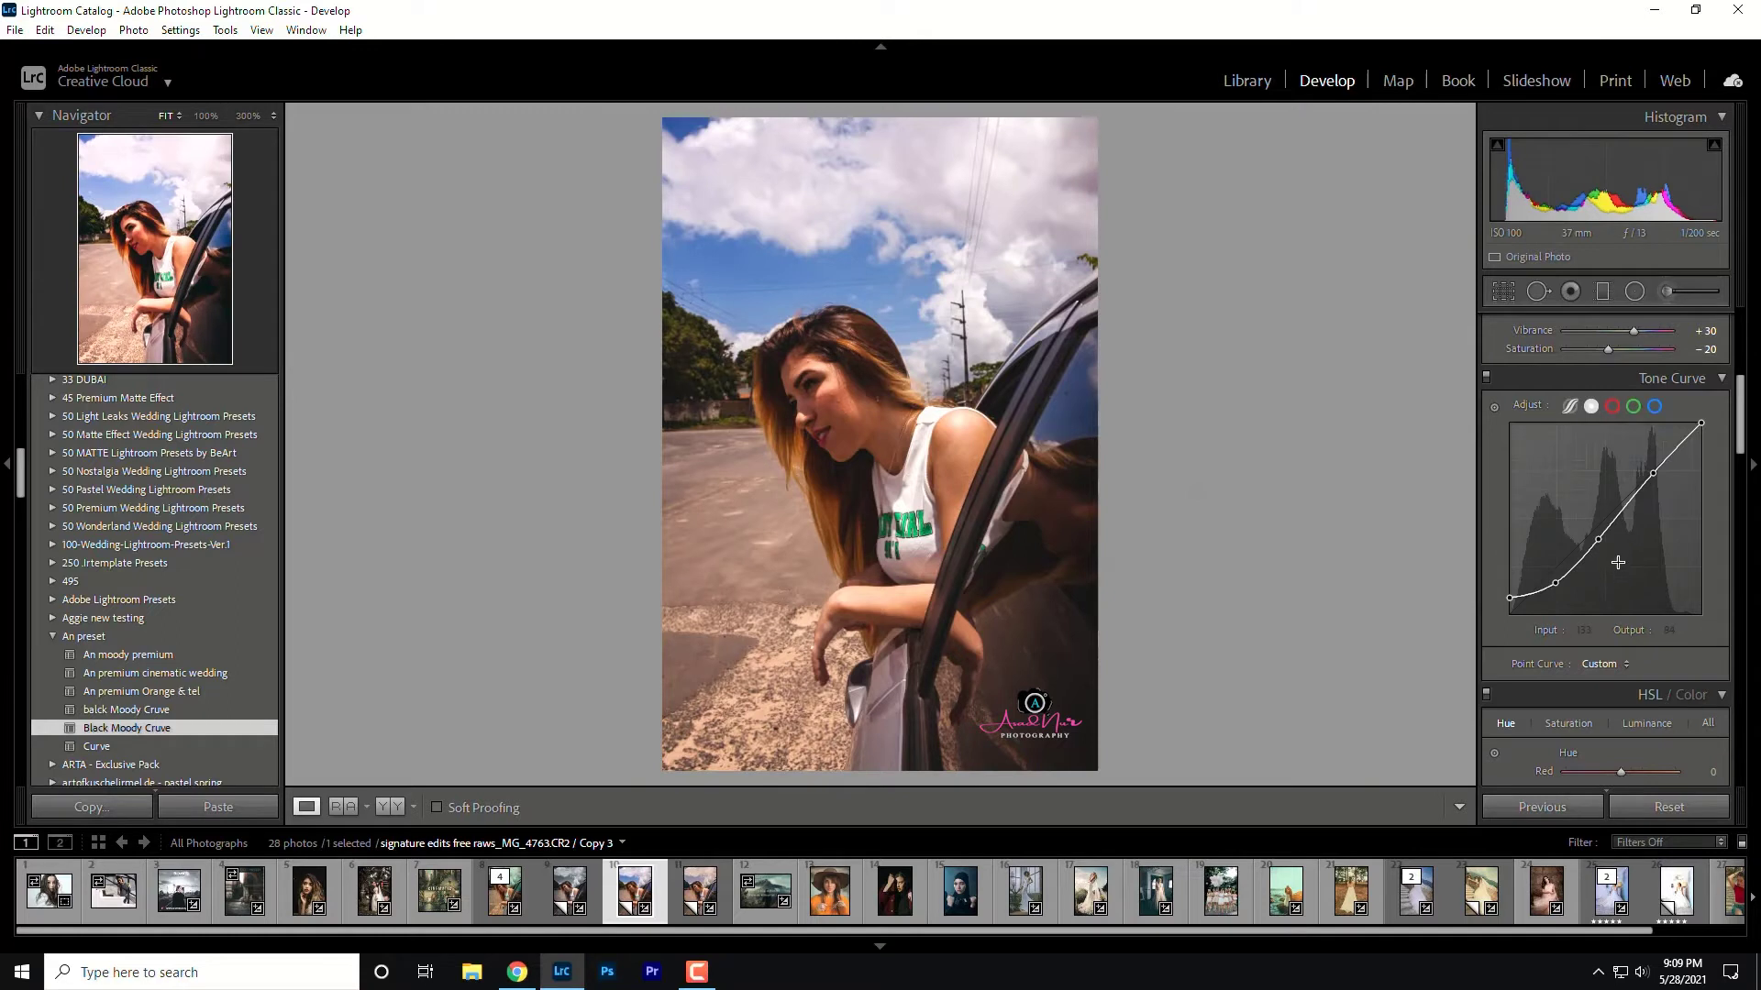
pyautogui.scroll(-2, 1617, 569)
pyautogui.click(1502, 592)
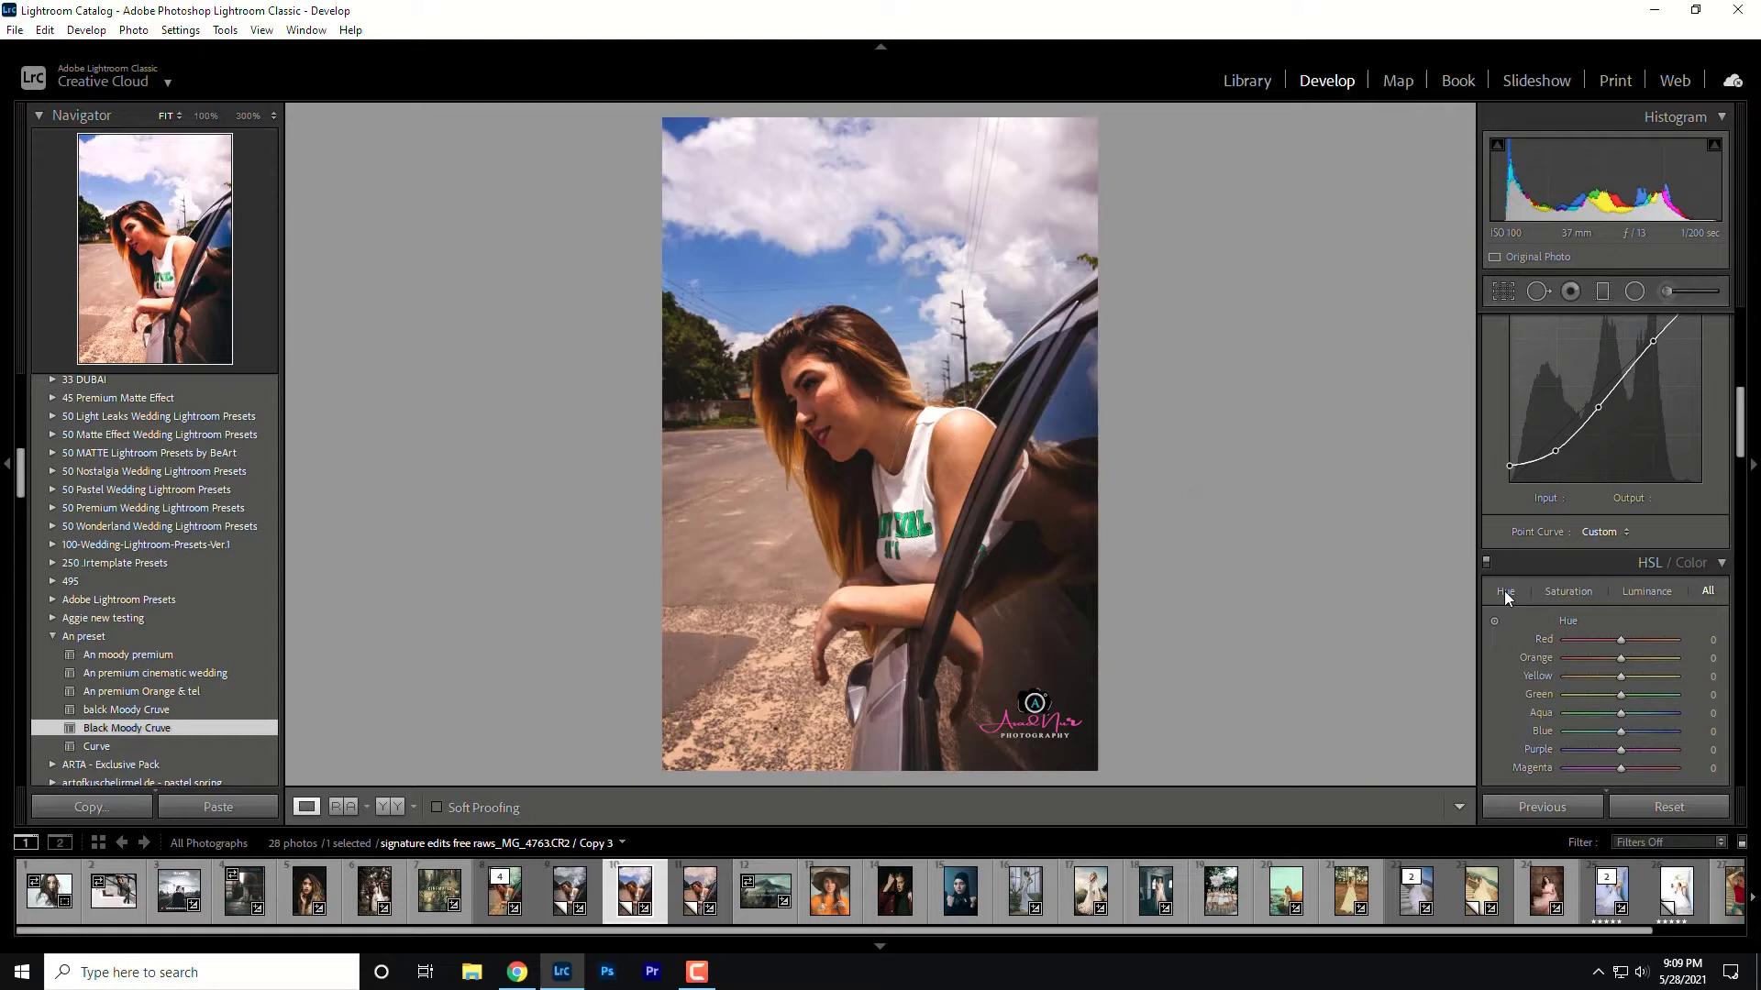
# - Shift the Yellow hue to -100 in HSL/Color
pyautogui.click(1712, 676)
pyautogui.press('BackSpace')
pyautogui.write('-100')
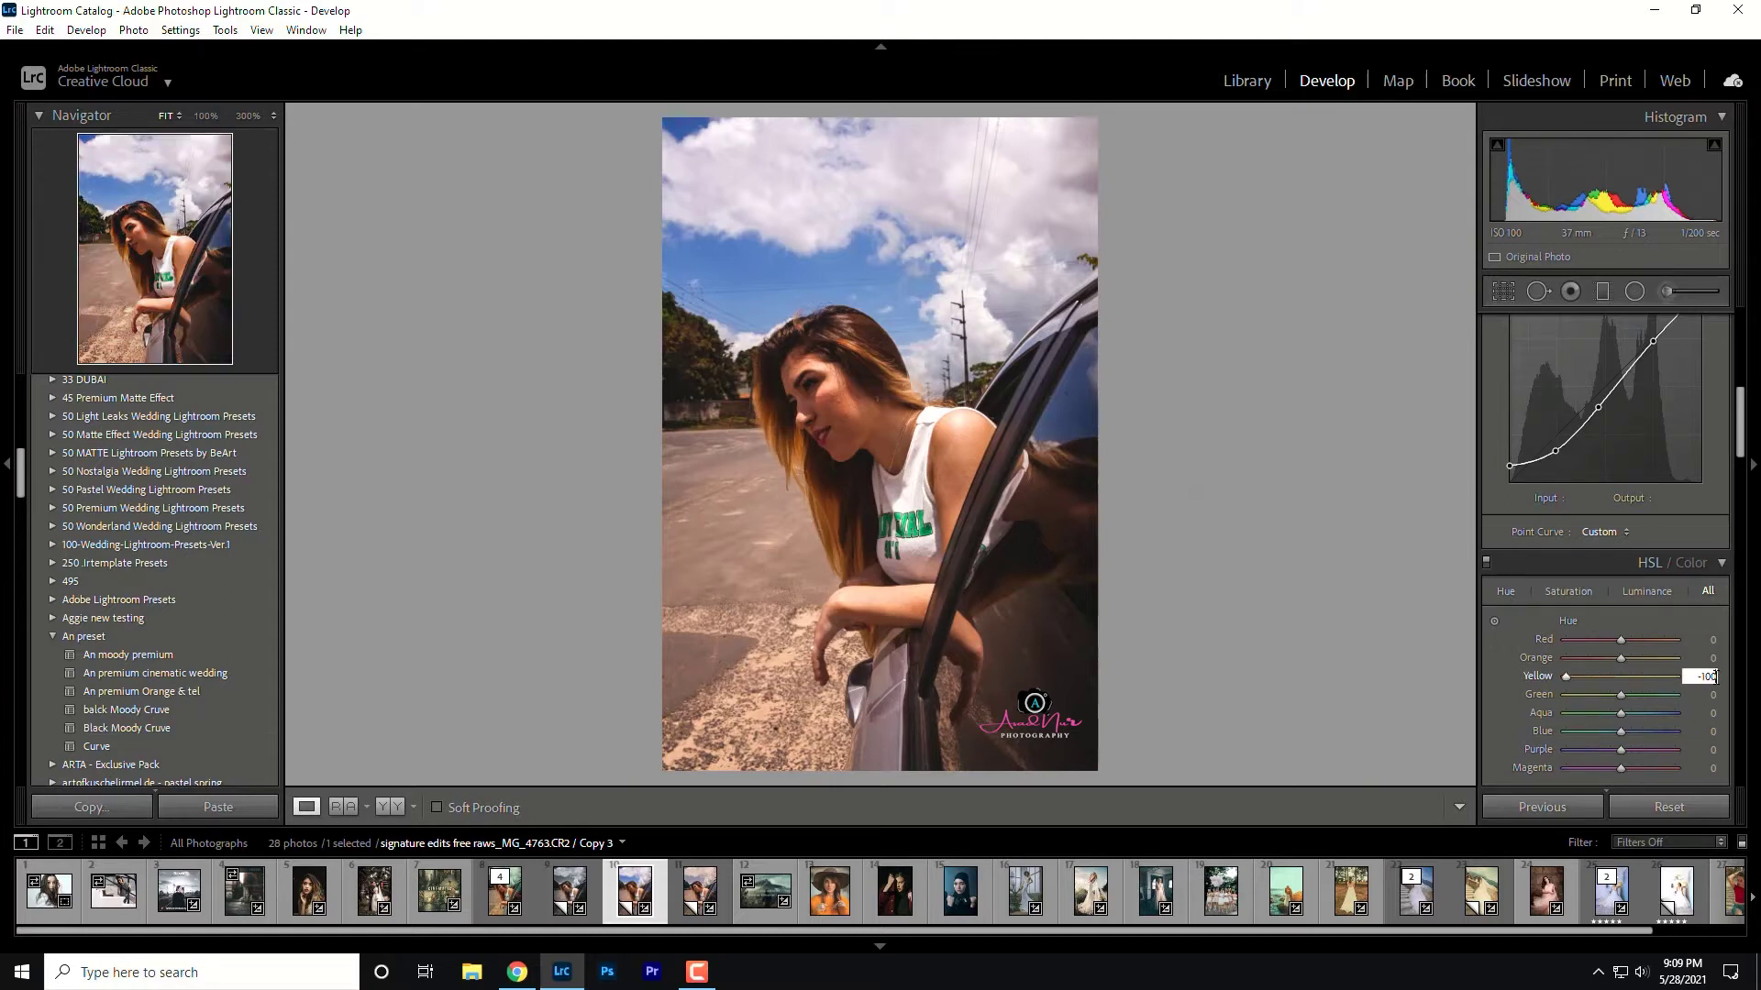
pyautogui.click(1570, 592)
# - Set saturation to Red -10, Orange -30, Yellow -100 and Green -100
pyautogui.click(1711, 640)
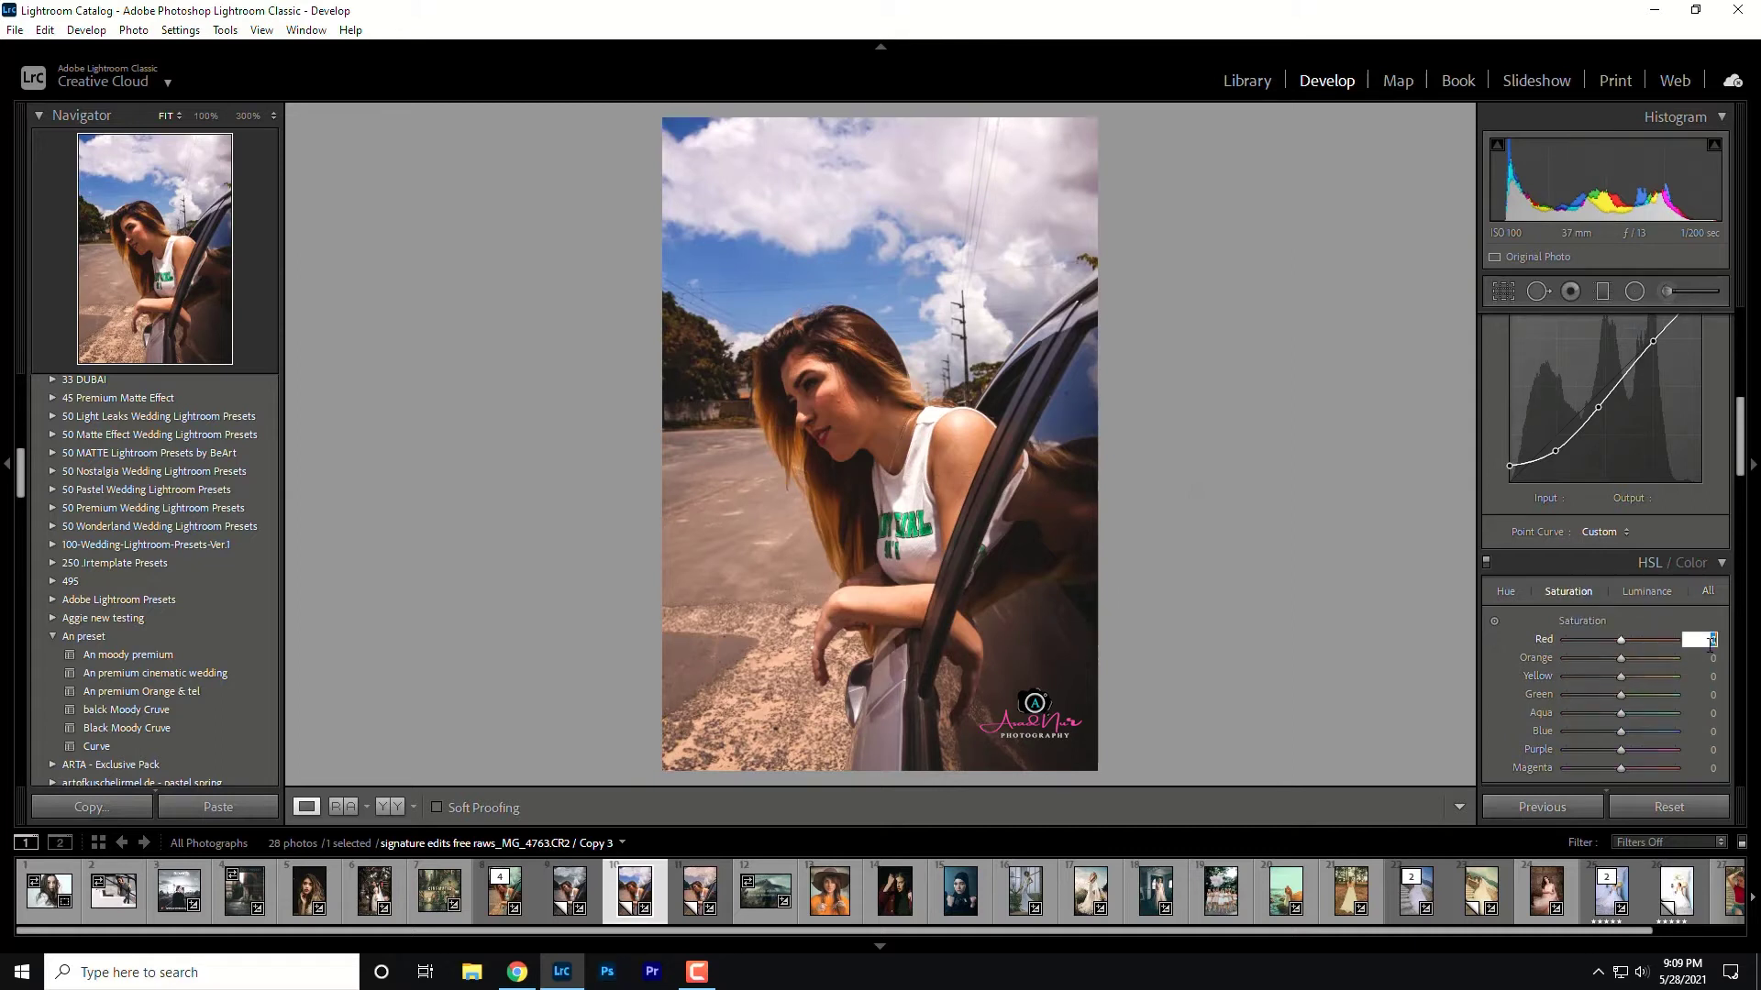
pyautogui.press('BackSpace')
pyautogui.write('-10')
pyautogui.click(1712, 658)
pyautogui.write('-30')
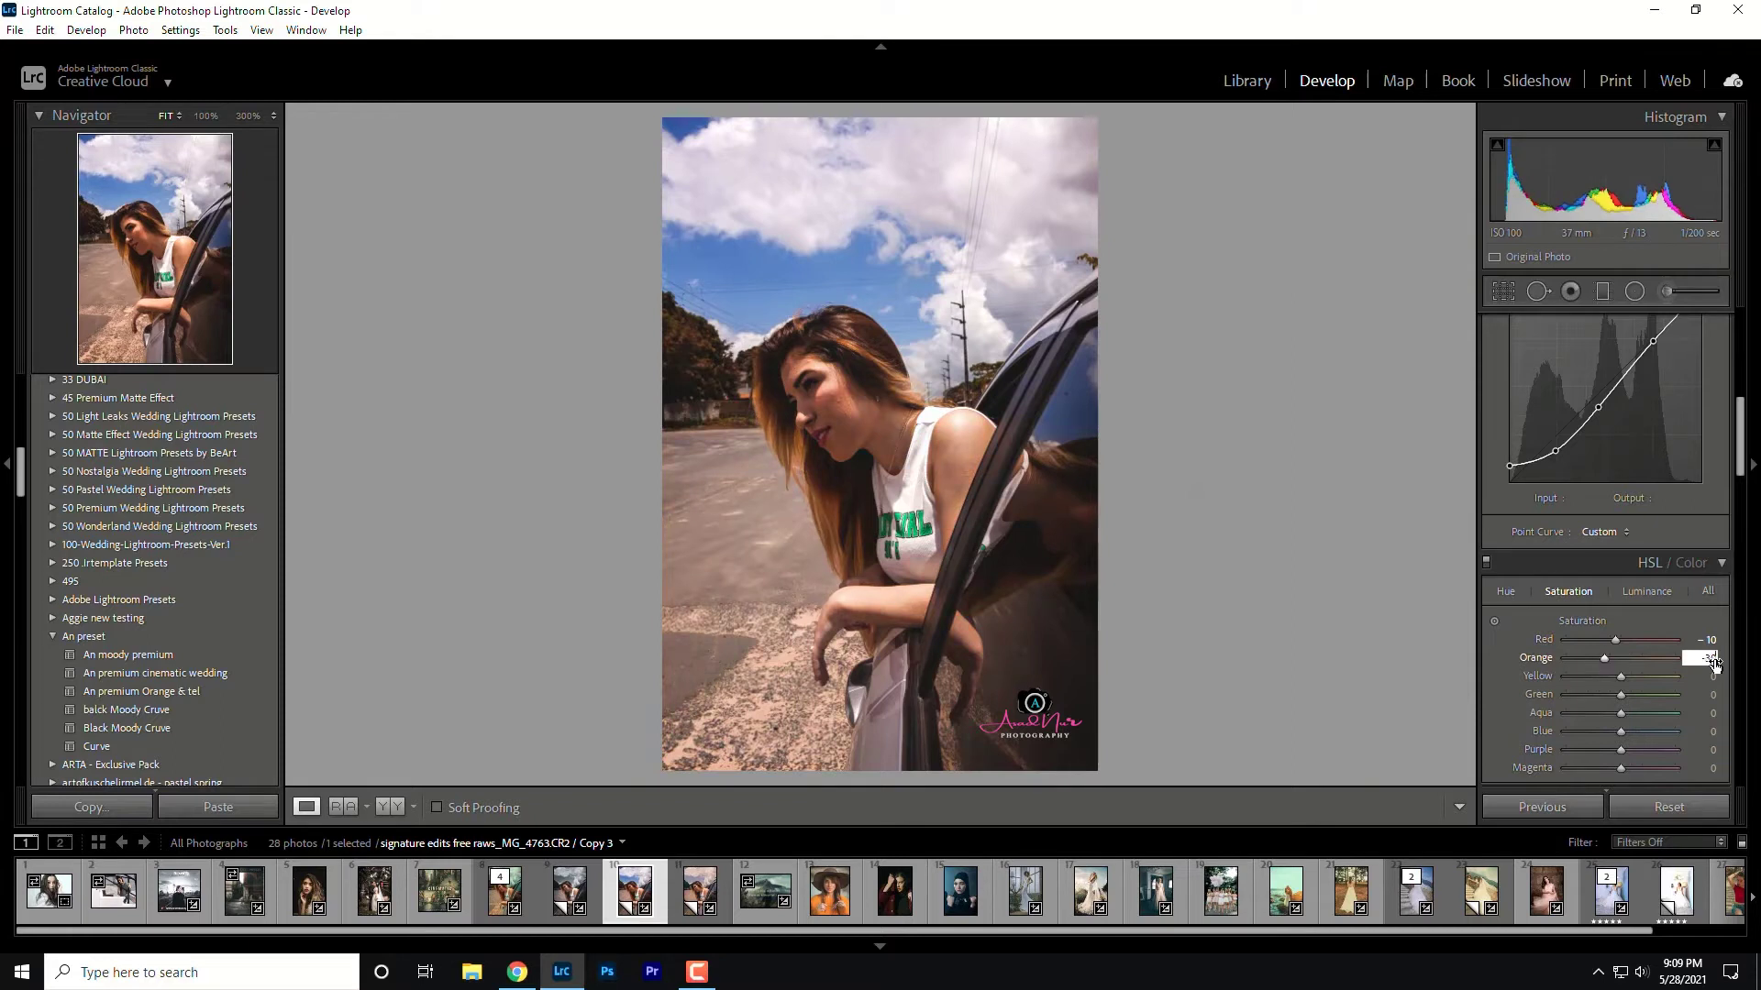
pyautogui.click(1713, 679)
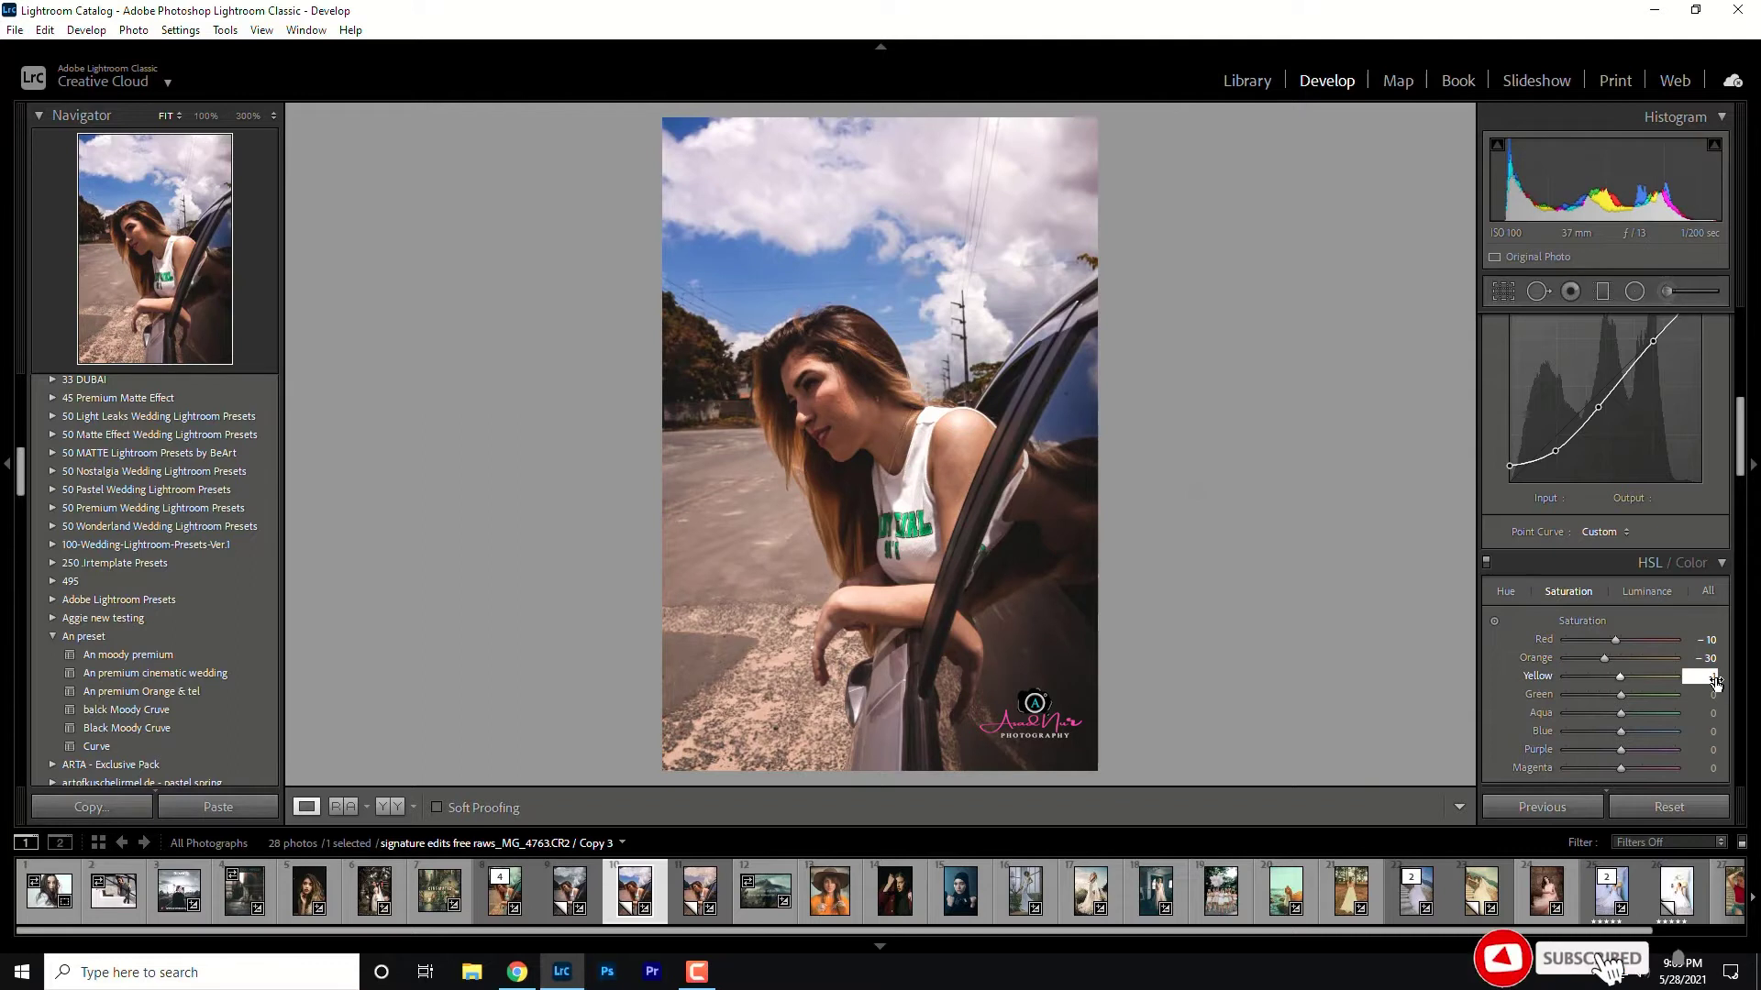
pyautogui.write('-100')
pyautogui.click(1712, 695)
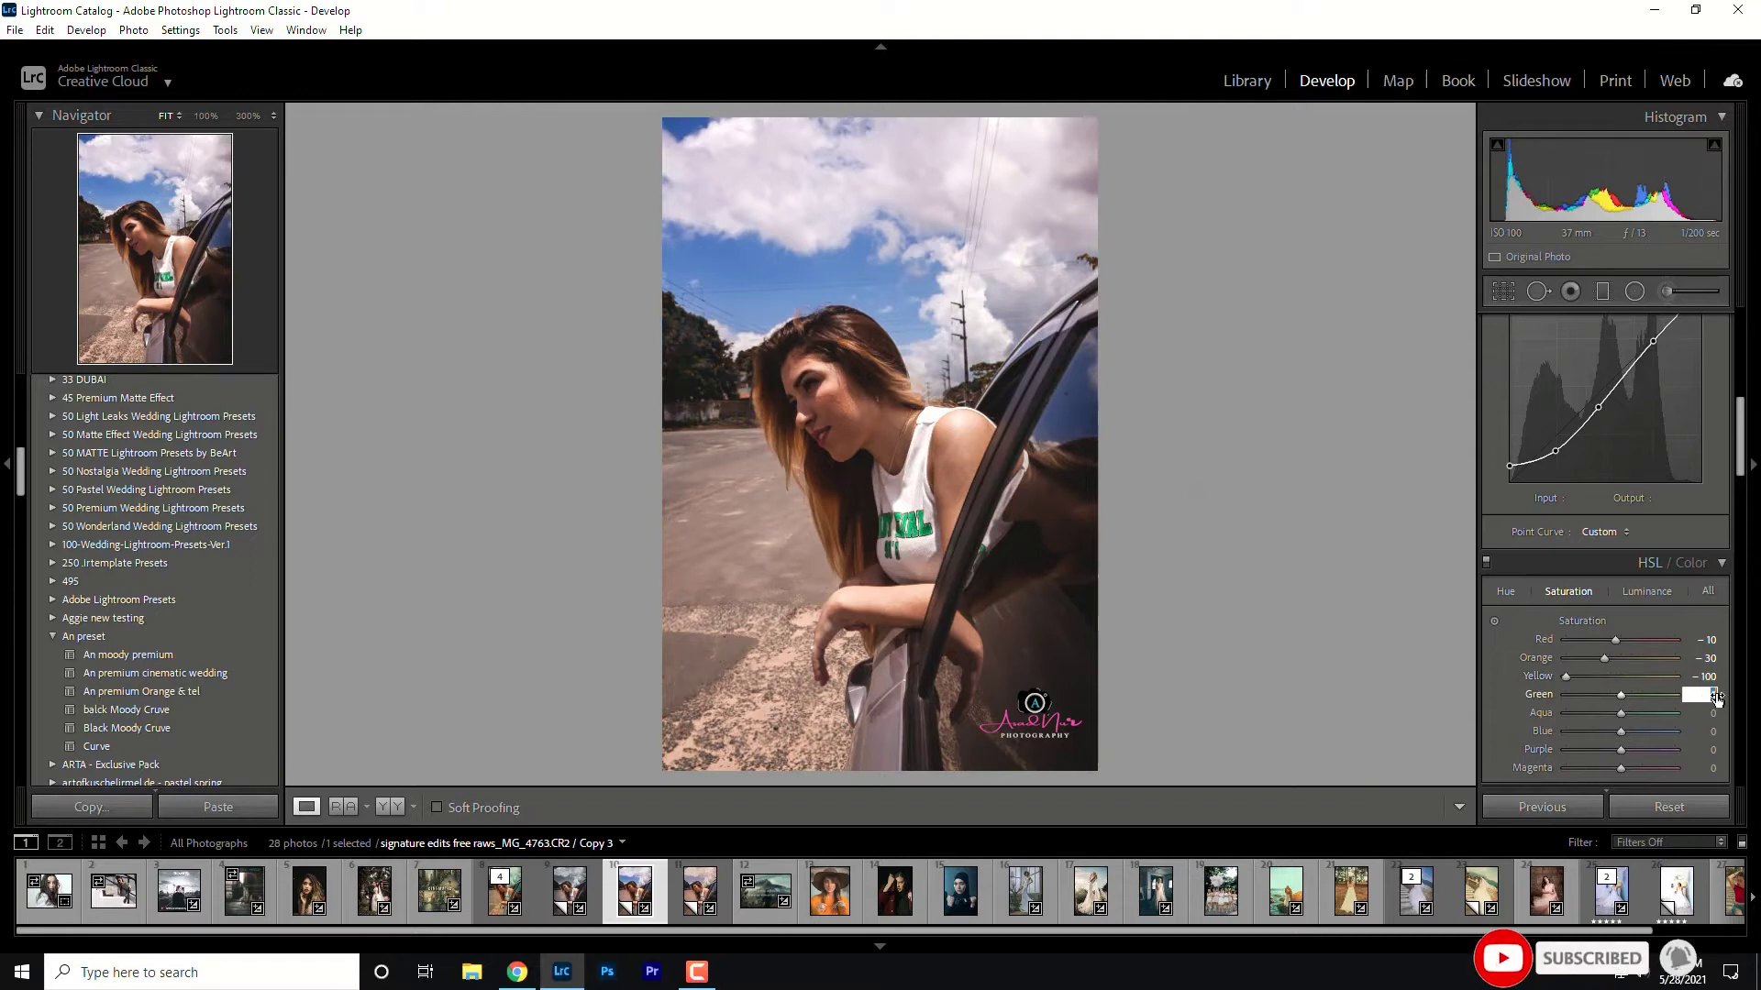
pyautogui.write('-100')
# - Set Aqua, Blue and Purple saturation to -100 and Magenta to -100
pyautogui.click(1711, 715)
pyautogui.write('-100')
pyautogui.click(1714, 733)
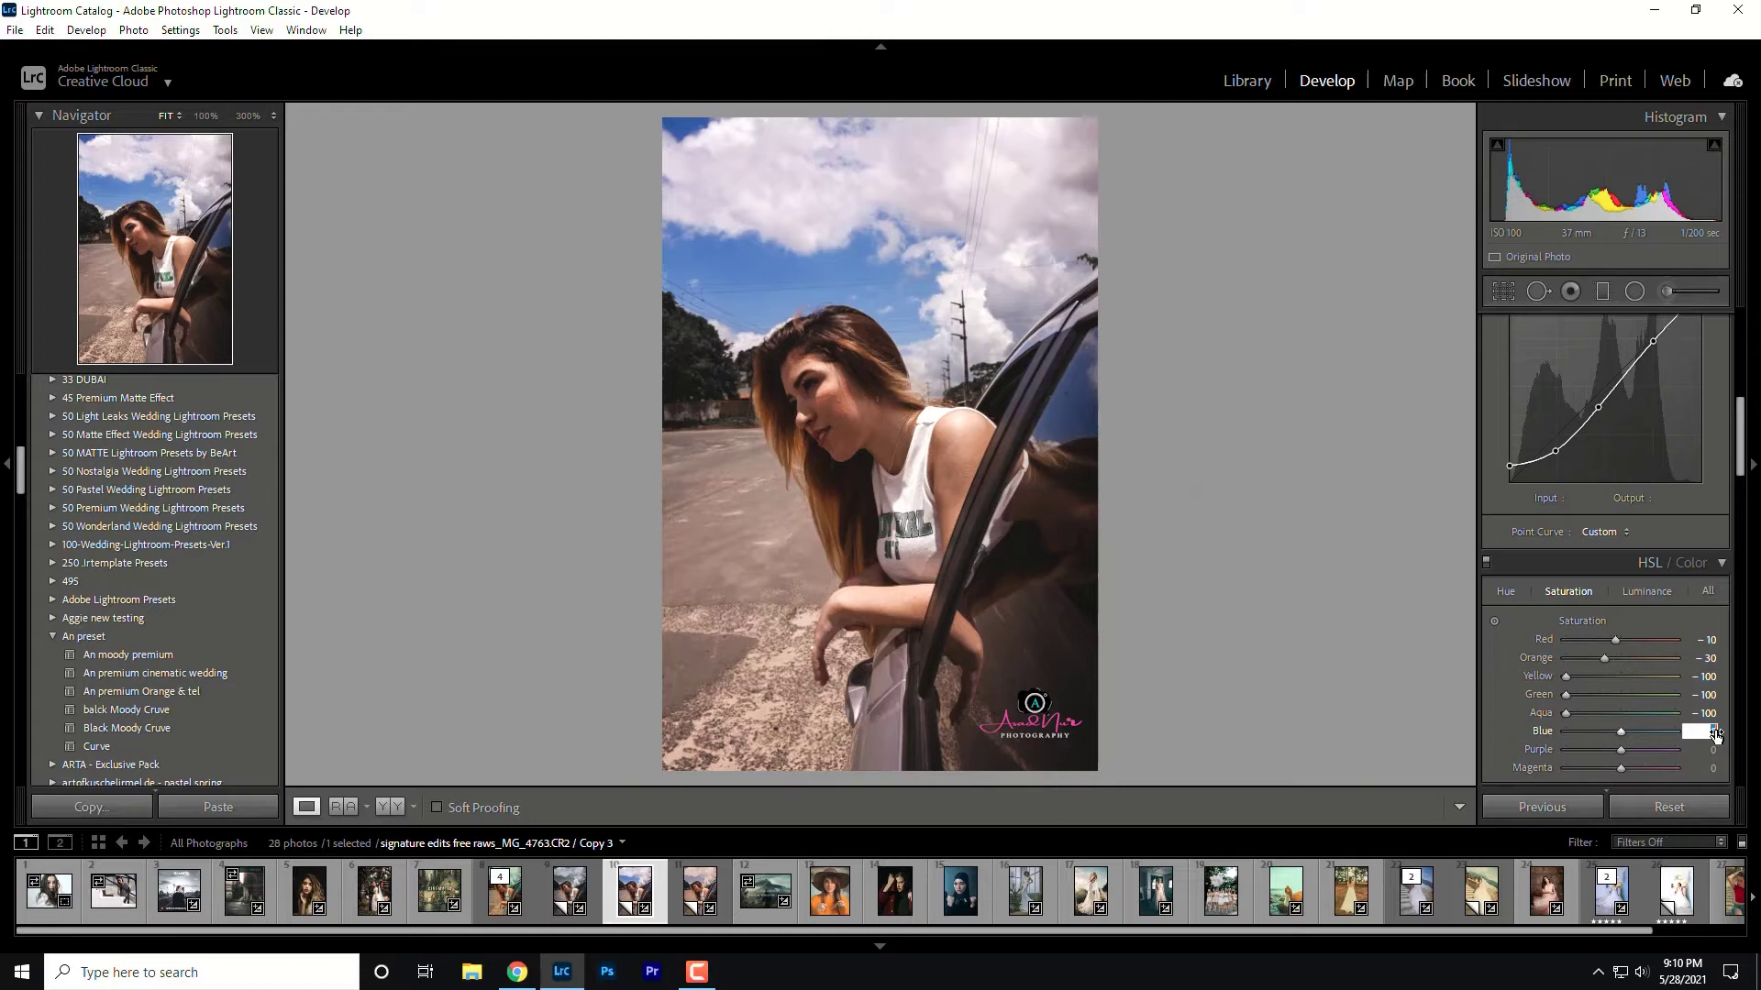
pyautogui.write('-100')
pyautogui.press('Return')
pyautogui.click(1711, 750)
pyautogui.write('-100')
pyautogui.press('Return')
pyautogui.click(1711, 769)
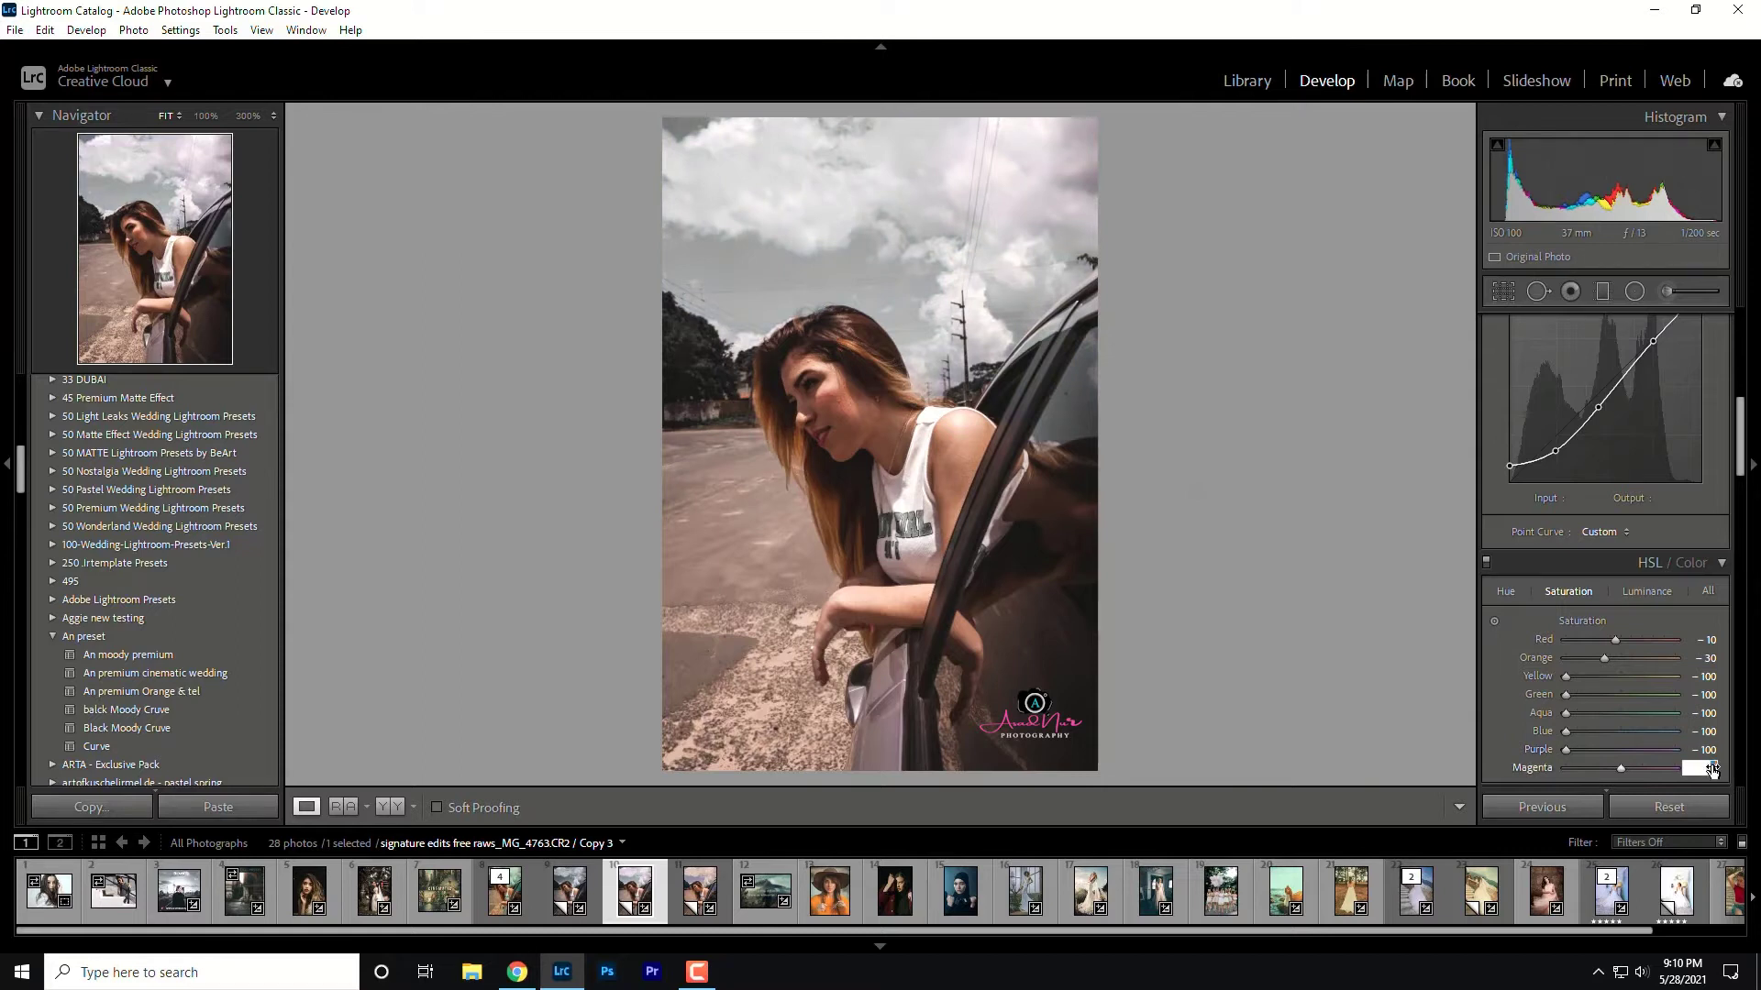
pyautogui.write('-100')
pyautogui.click(1648, 590)
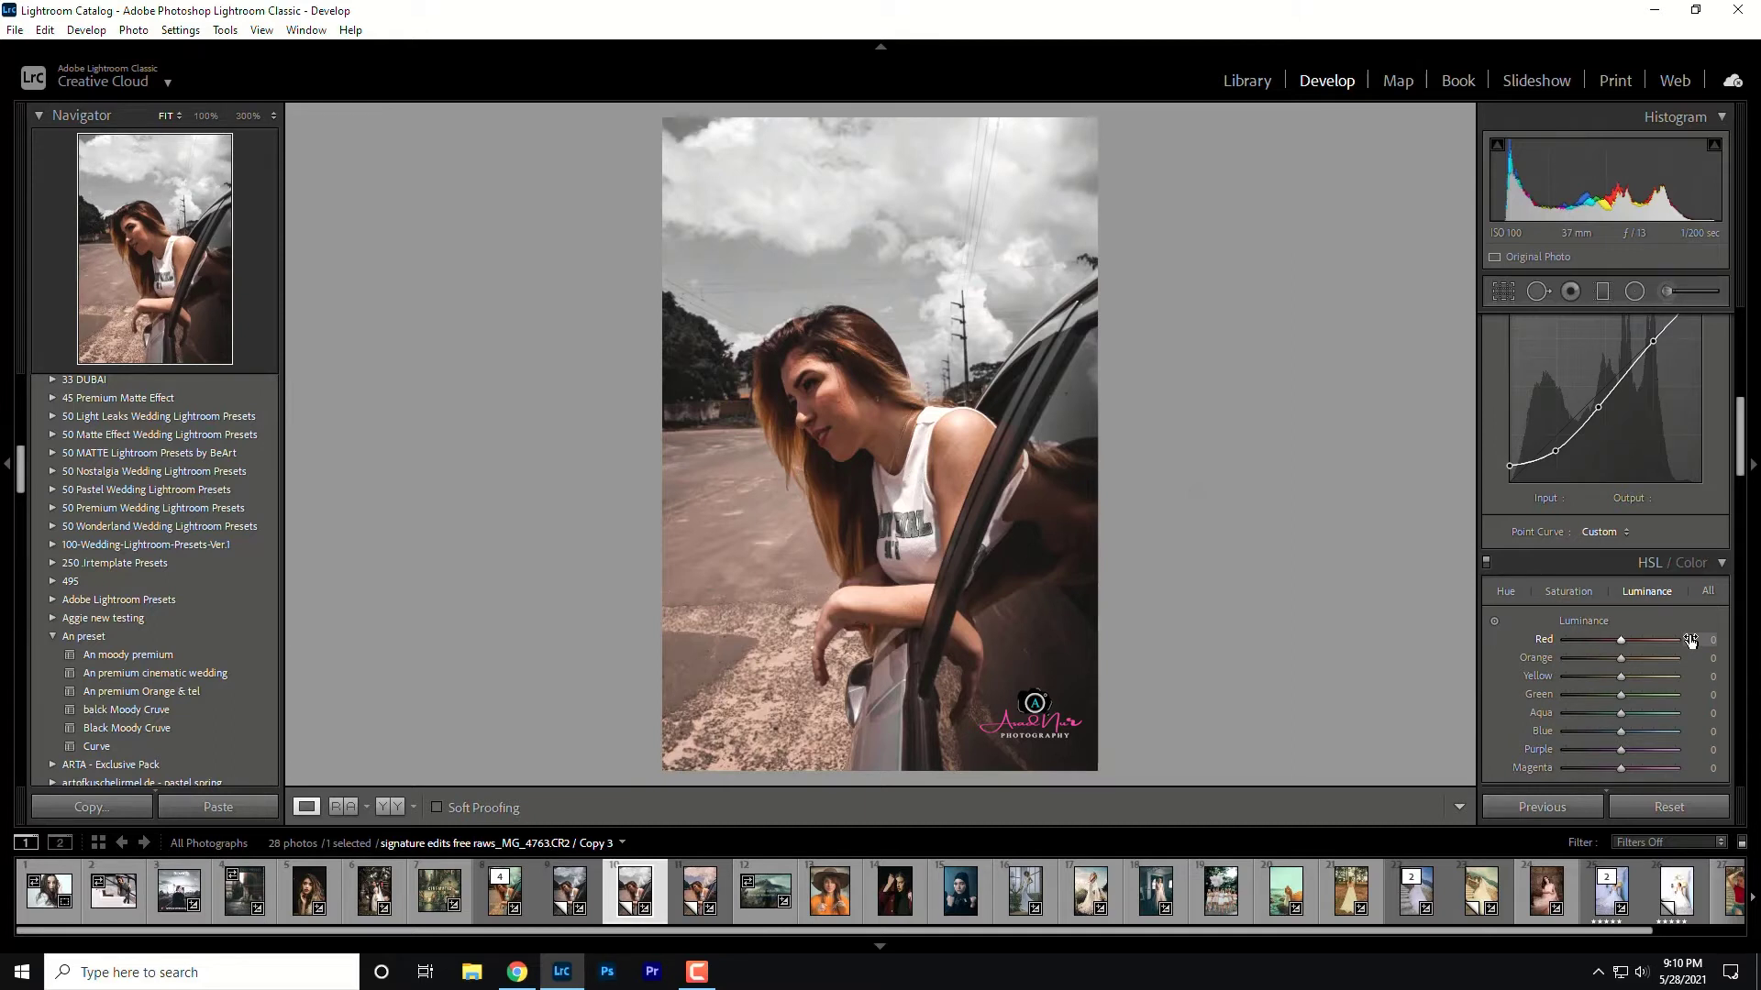
# - Set per-colour luminance to Red -10, Orange +20 and Yellow -20
pyautogui.click(1707, 640)
pyautogui.press('Down')
pyautogui.press('Down')
pyautogui.press('Down')
pyautogui.click(1708, 659)
pyautogui.press('Up')
pyautogui.press('Up')
pyautogui.press('Up')
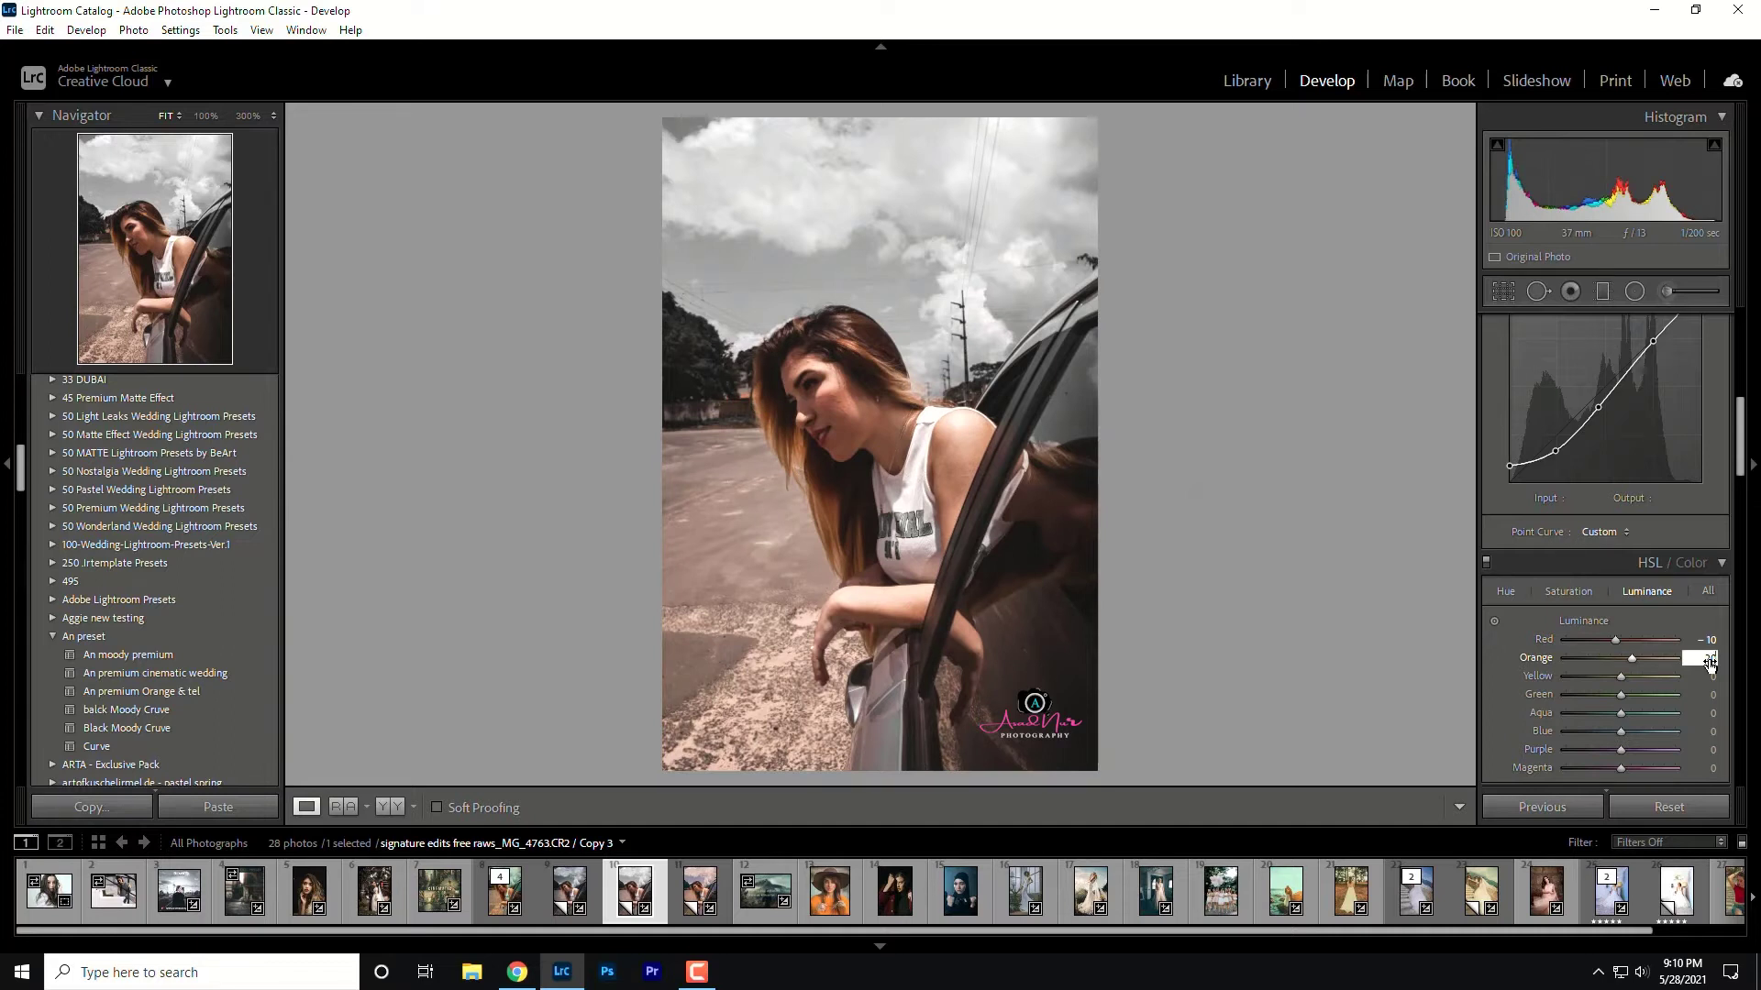
pyautogui.click(1709, 677)
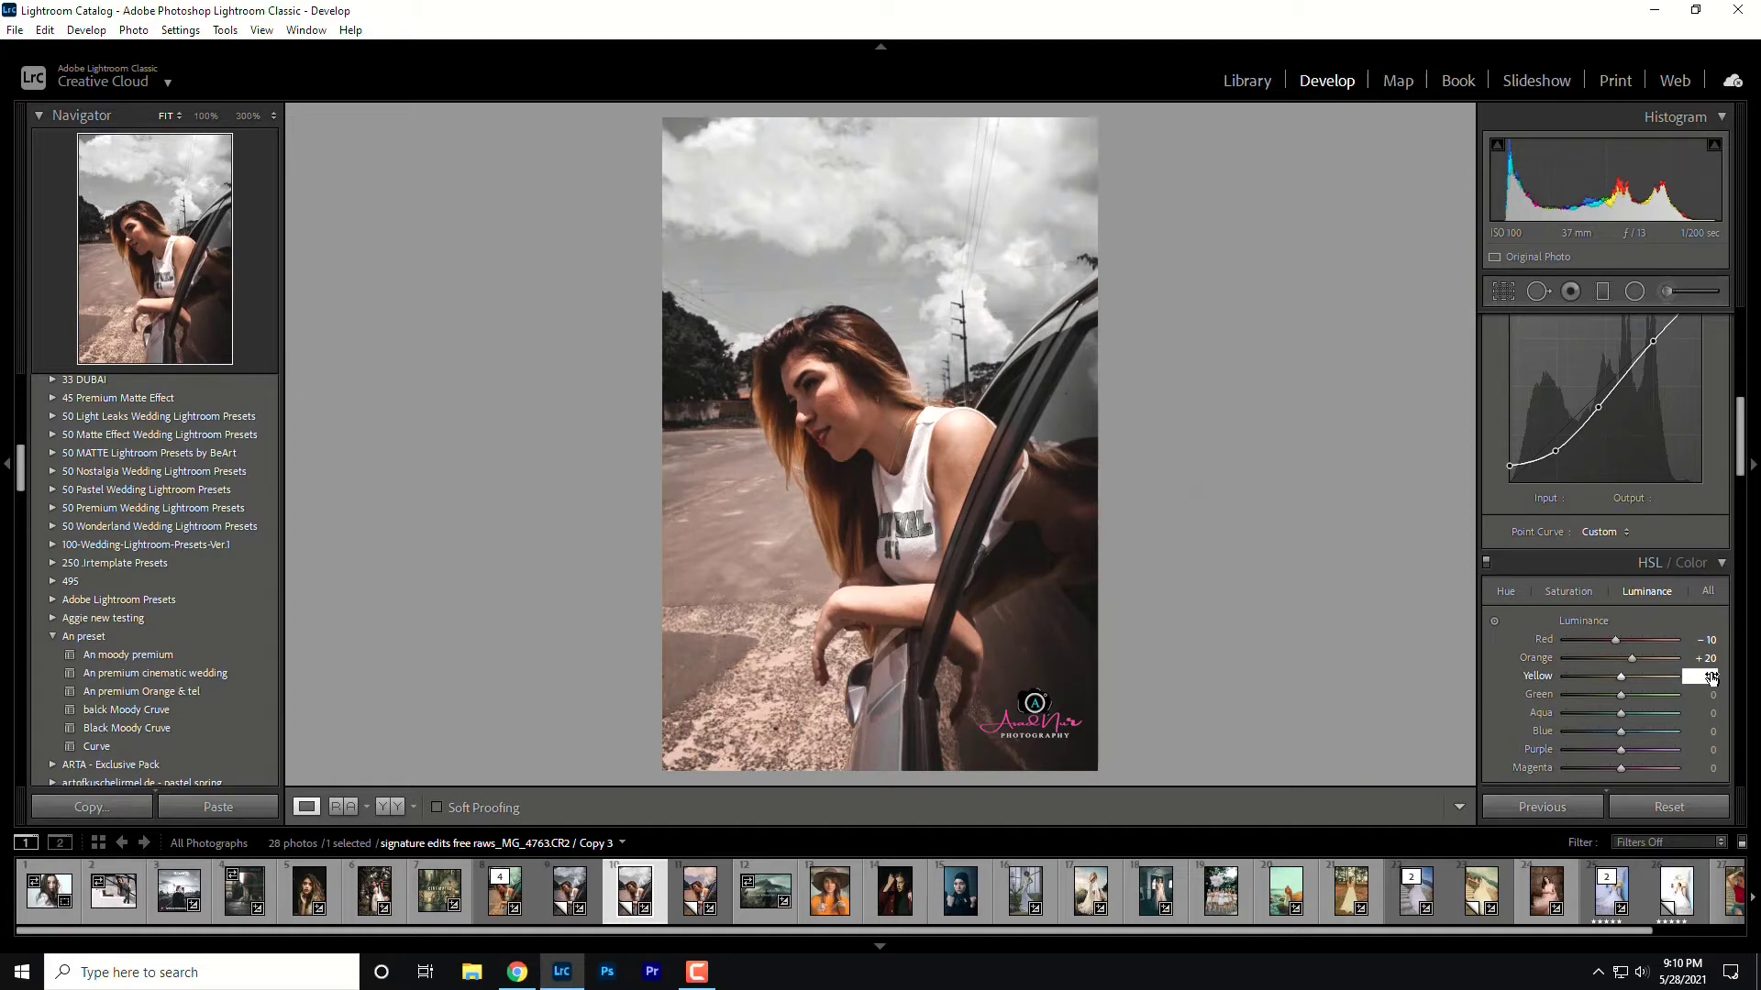
pyautogui.press('Return')
# - Replace the Aqua luminance value with -30
pyautogui.click(1711, 696)
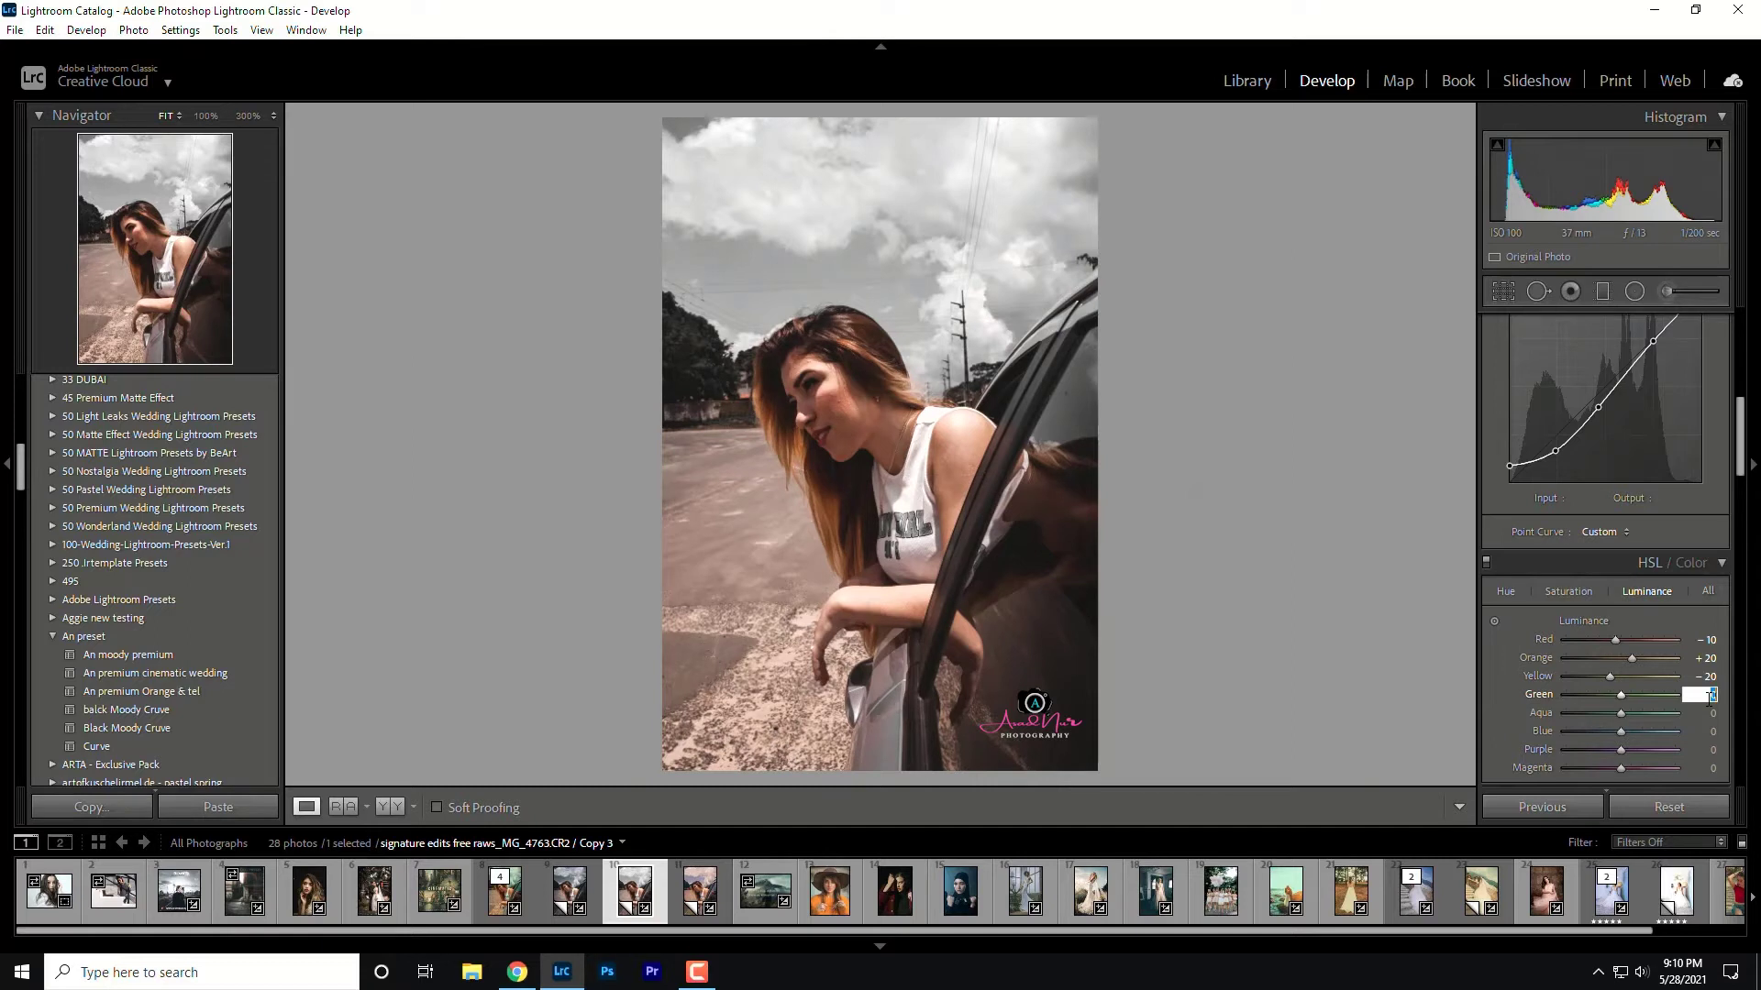
pyautogui.click(1712, 714)
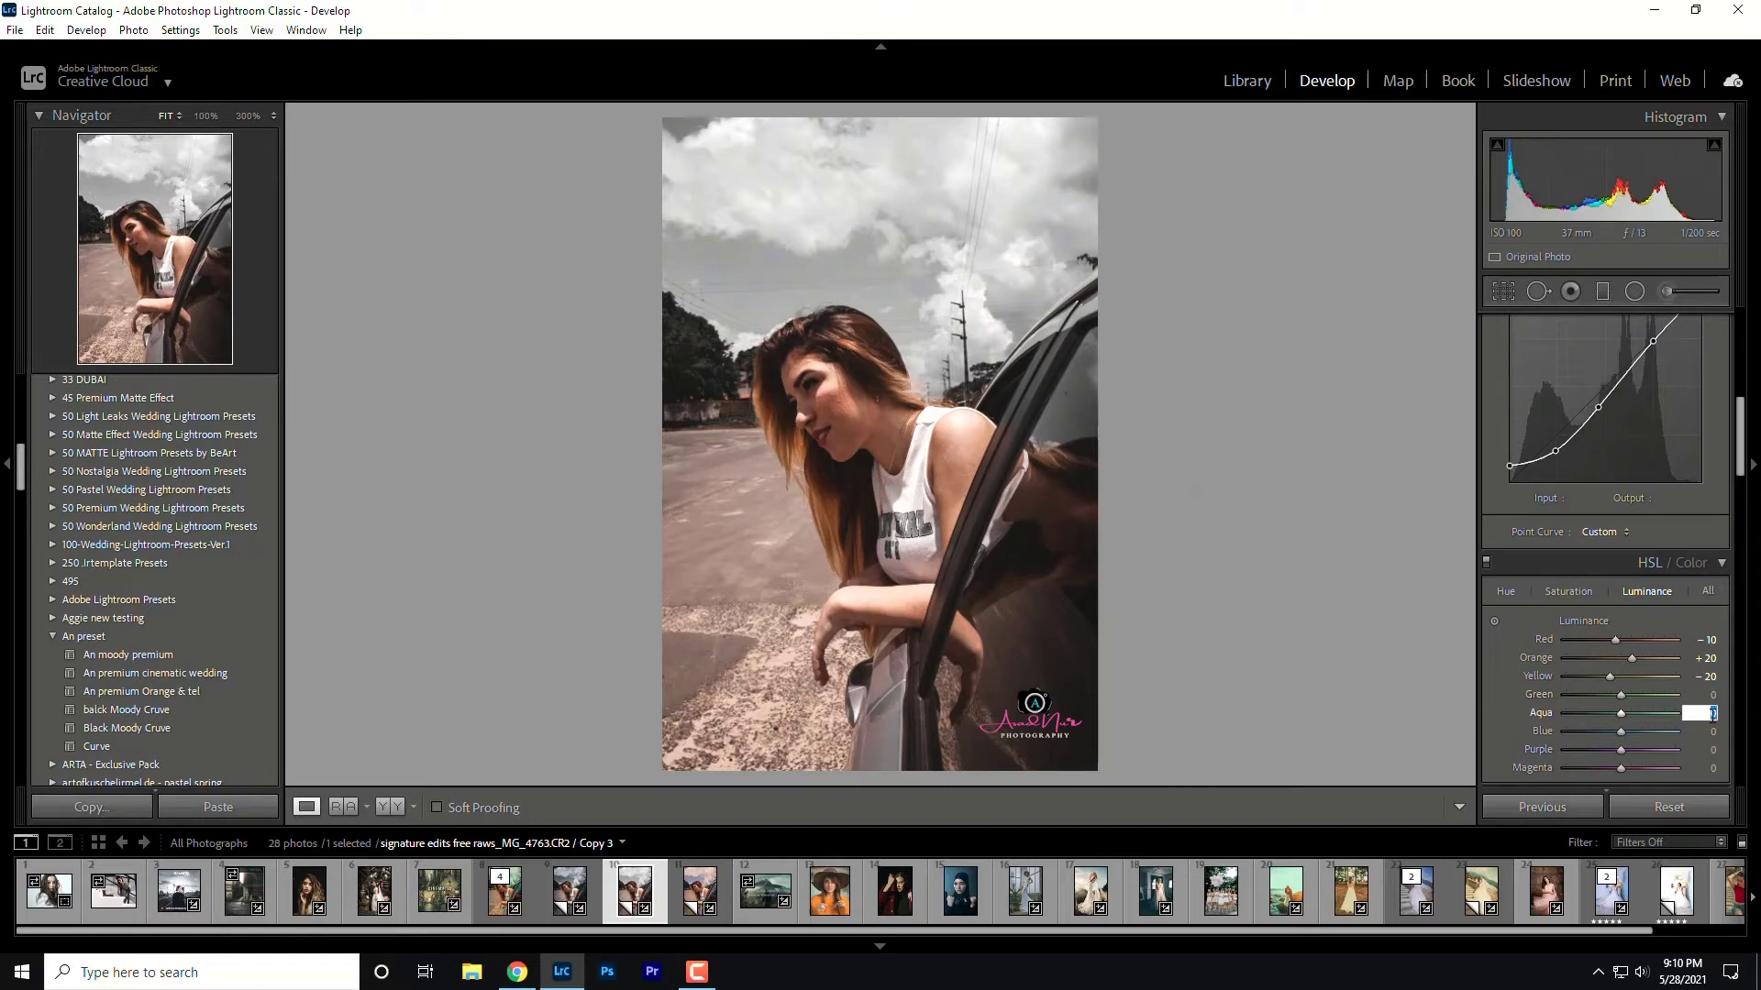
pyautogui.press('BackSpace')
pyautogui.write('30')
# - Grade the shadows with hue 207 and saturation 10
pyautogui.scroll(-3, 1663, 750)
pyautogui.scroll(-2, 1690, 724)
pyautogui.click(1611, 563)
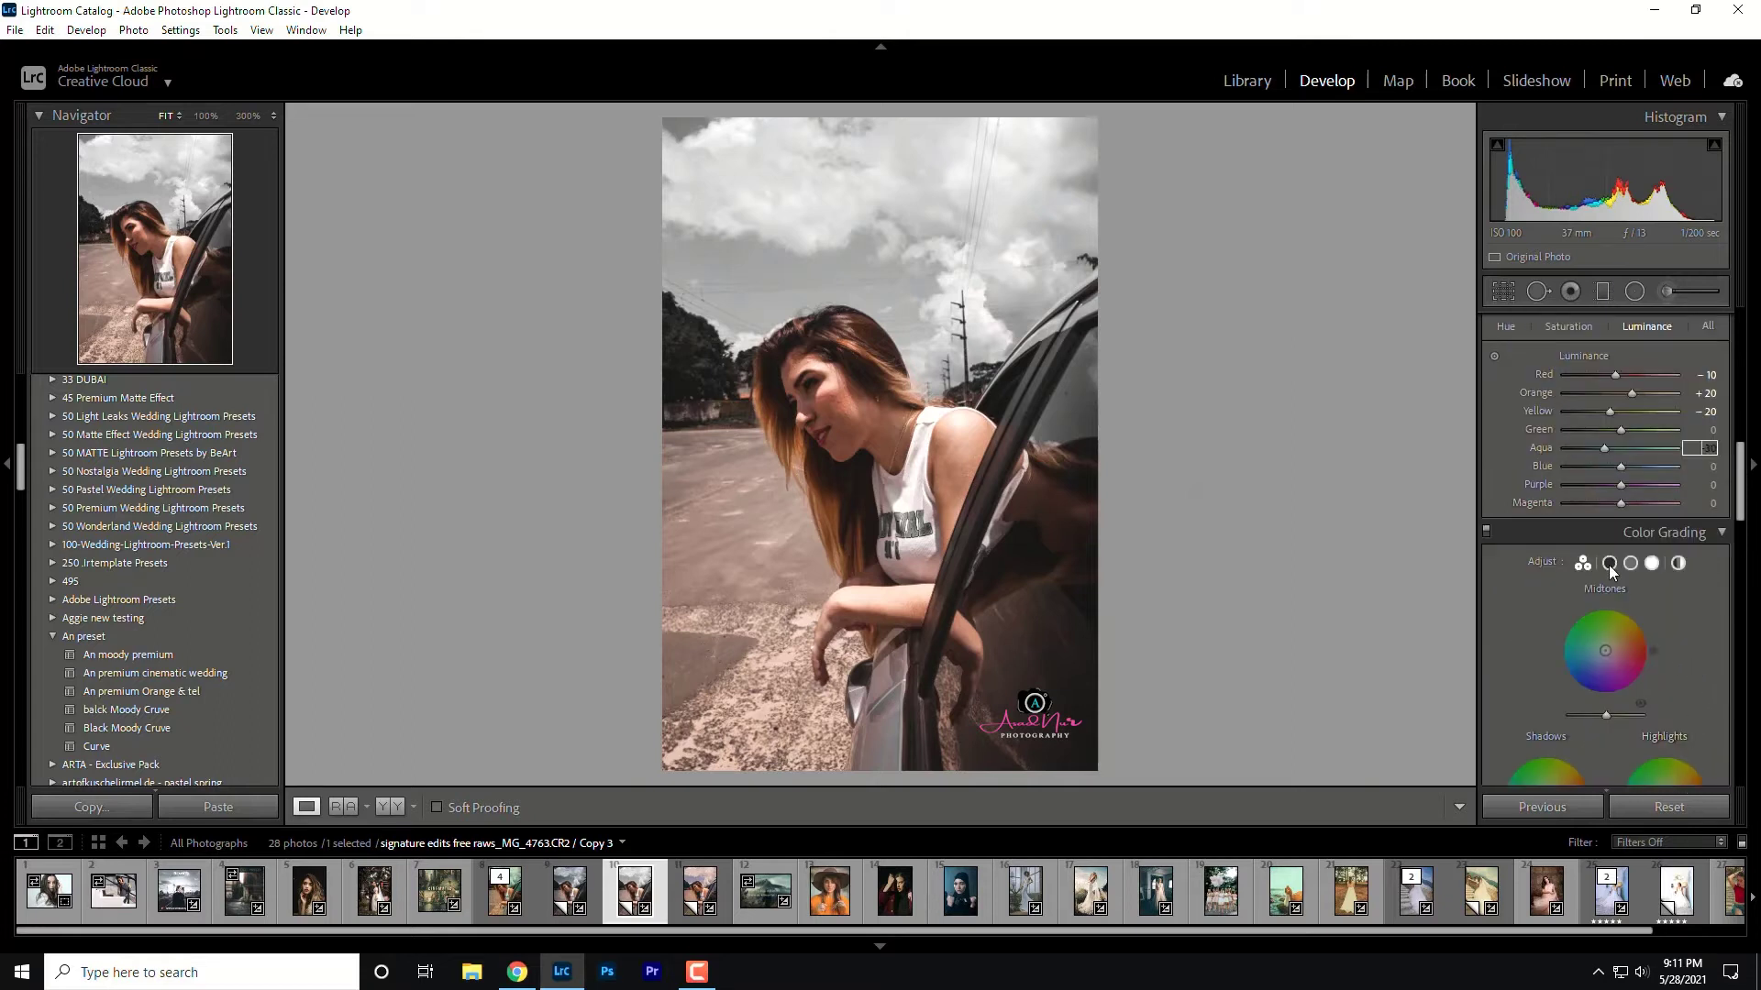
pyautogui.scroll(-2, 1675, 607)
pyautogui.click(1524, 668)
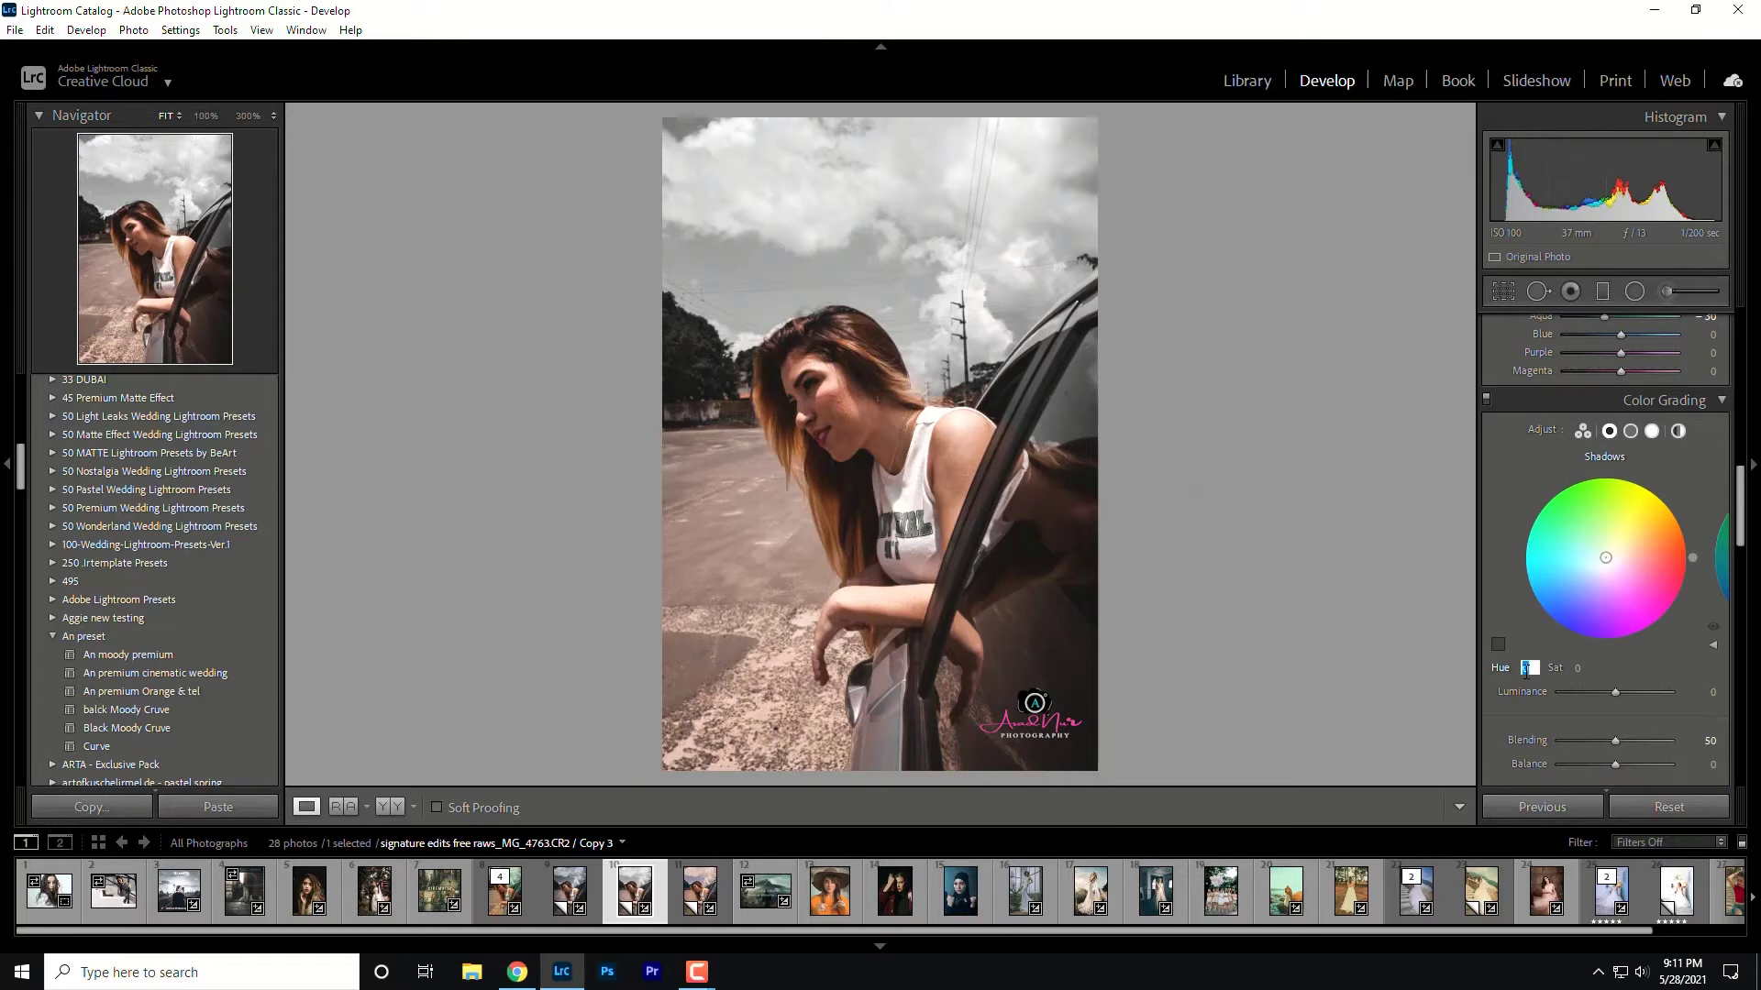
pyautogui.write('207')
pyautogui.click(1581, 668)
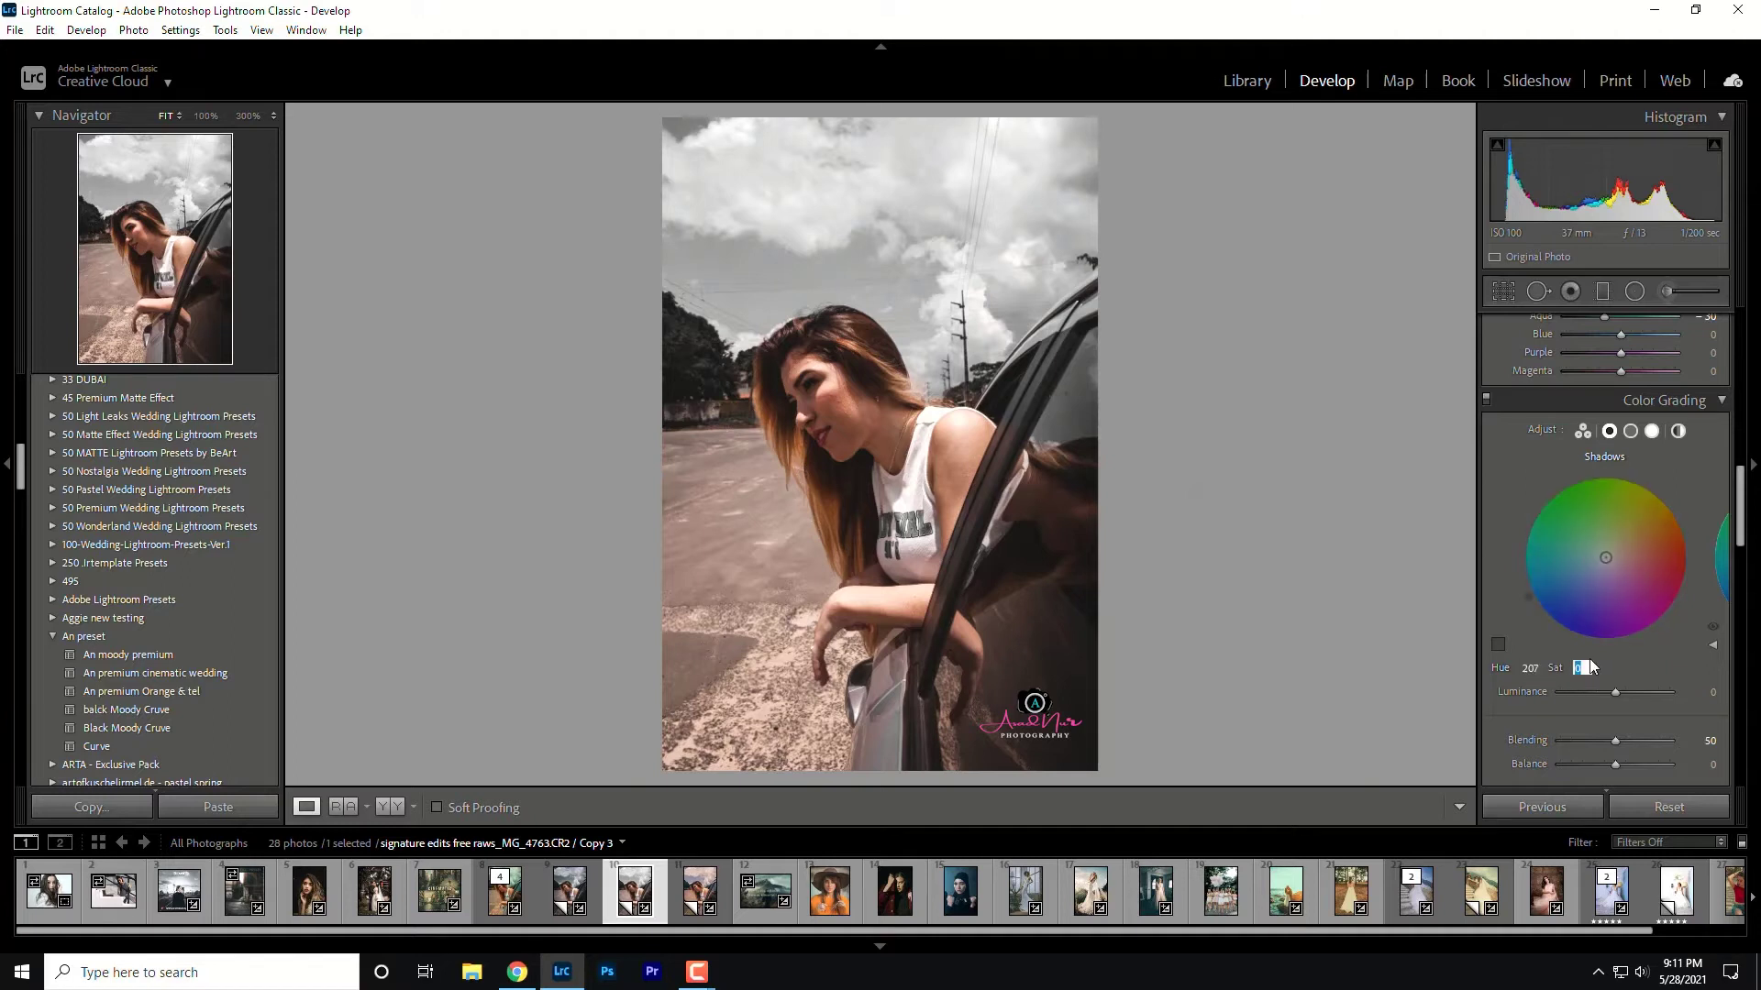
pyautogui.write('10')
pyautogui.press('Return')
# - Grade the highlights with hue 253 and saturation 8
pyautogui.click(1651, 431)
pyautogui.click(1525, 668)
pyautogui.write('253')
pyautogui.click(1579, 669)
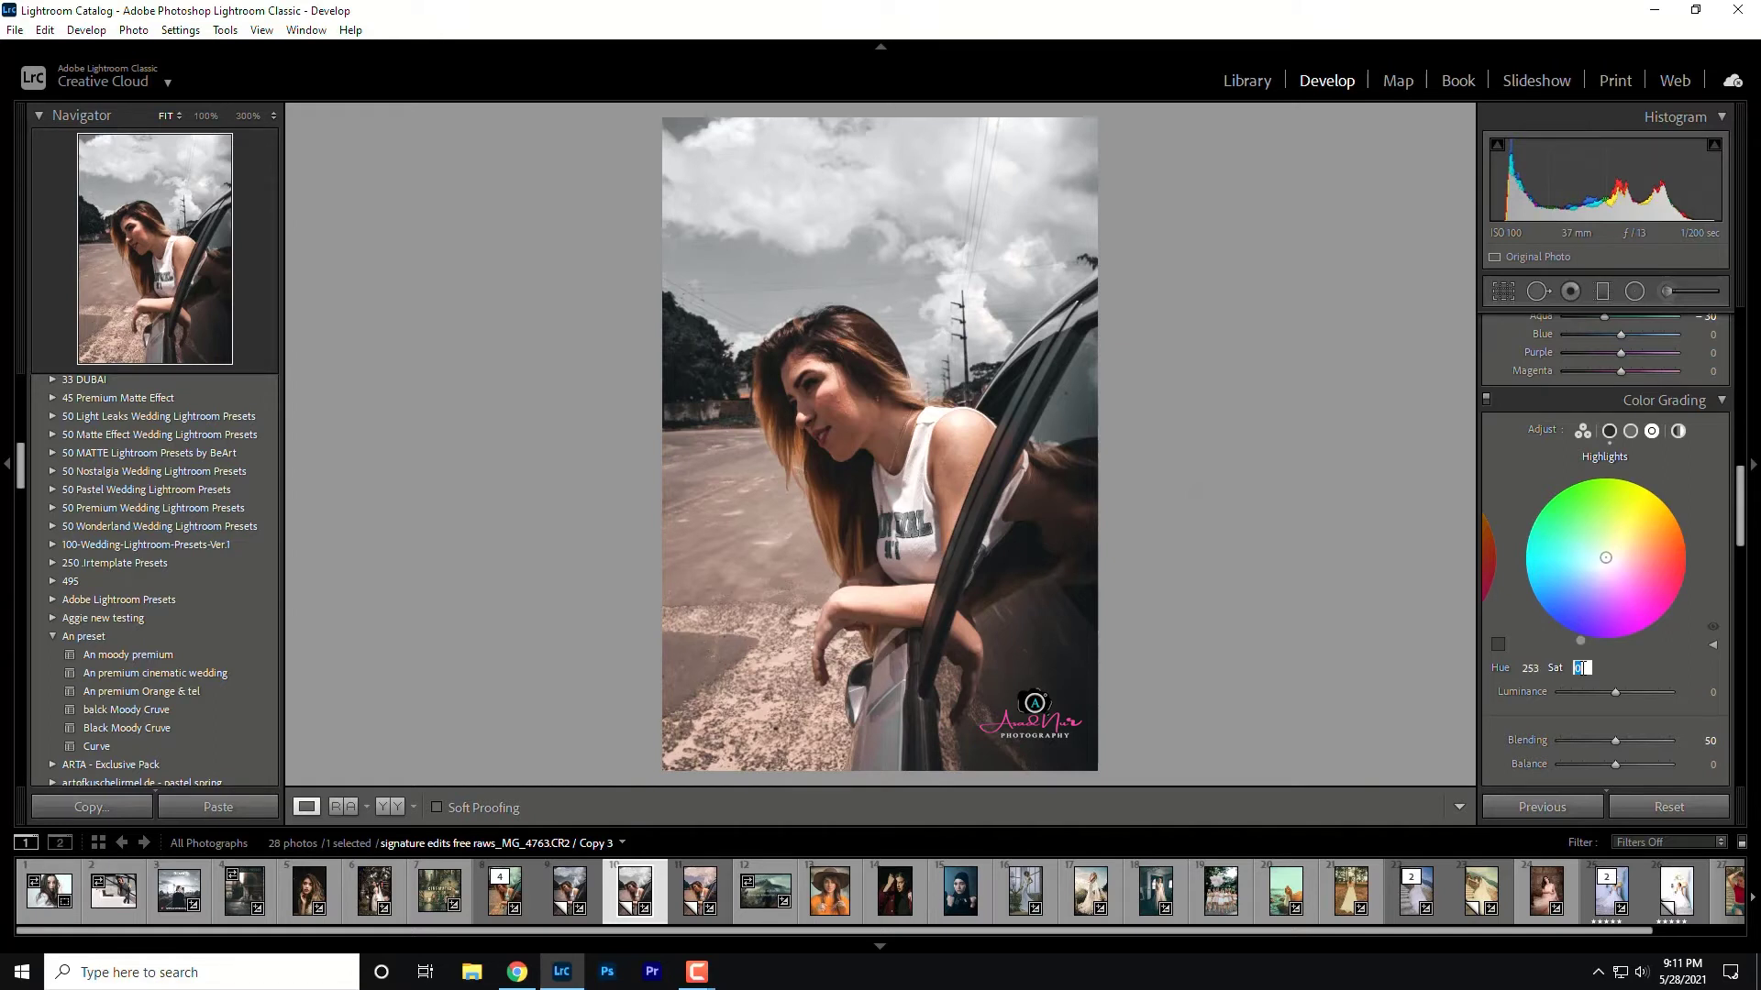
pyautogui.write('8')
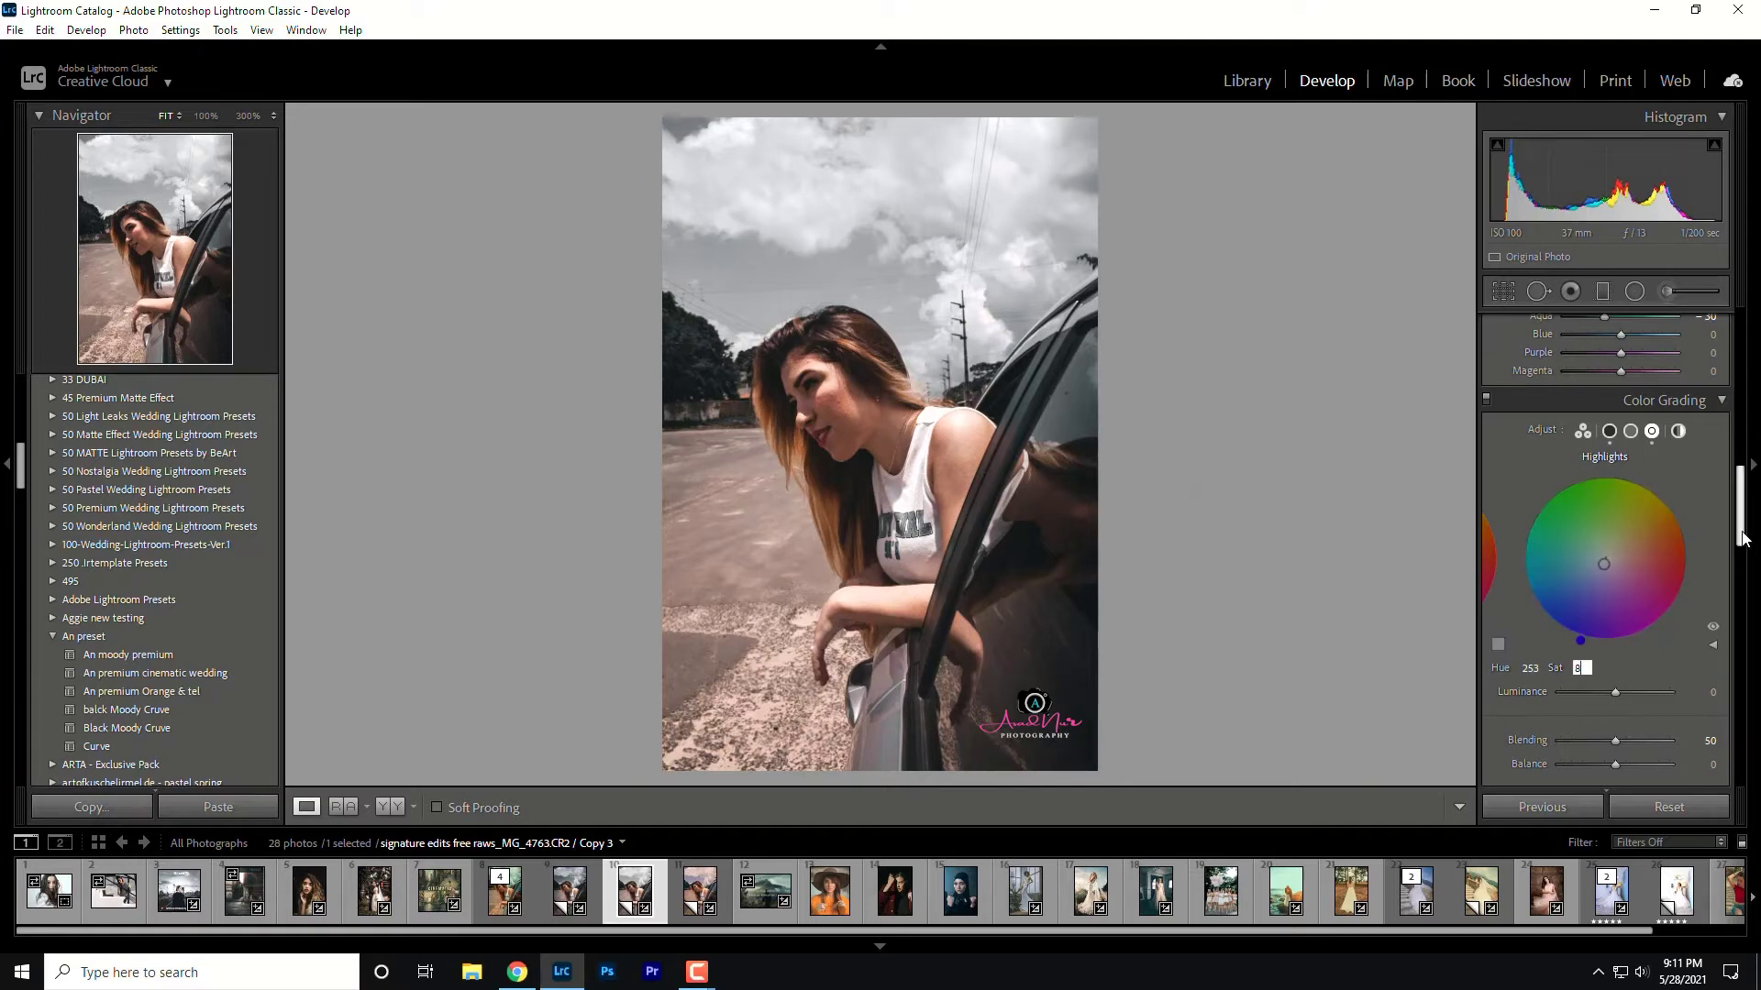
pyautogui.scroll(-2, 1742, 538)
pyautogui.press('Return')
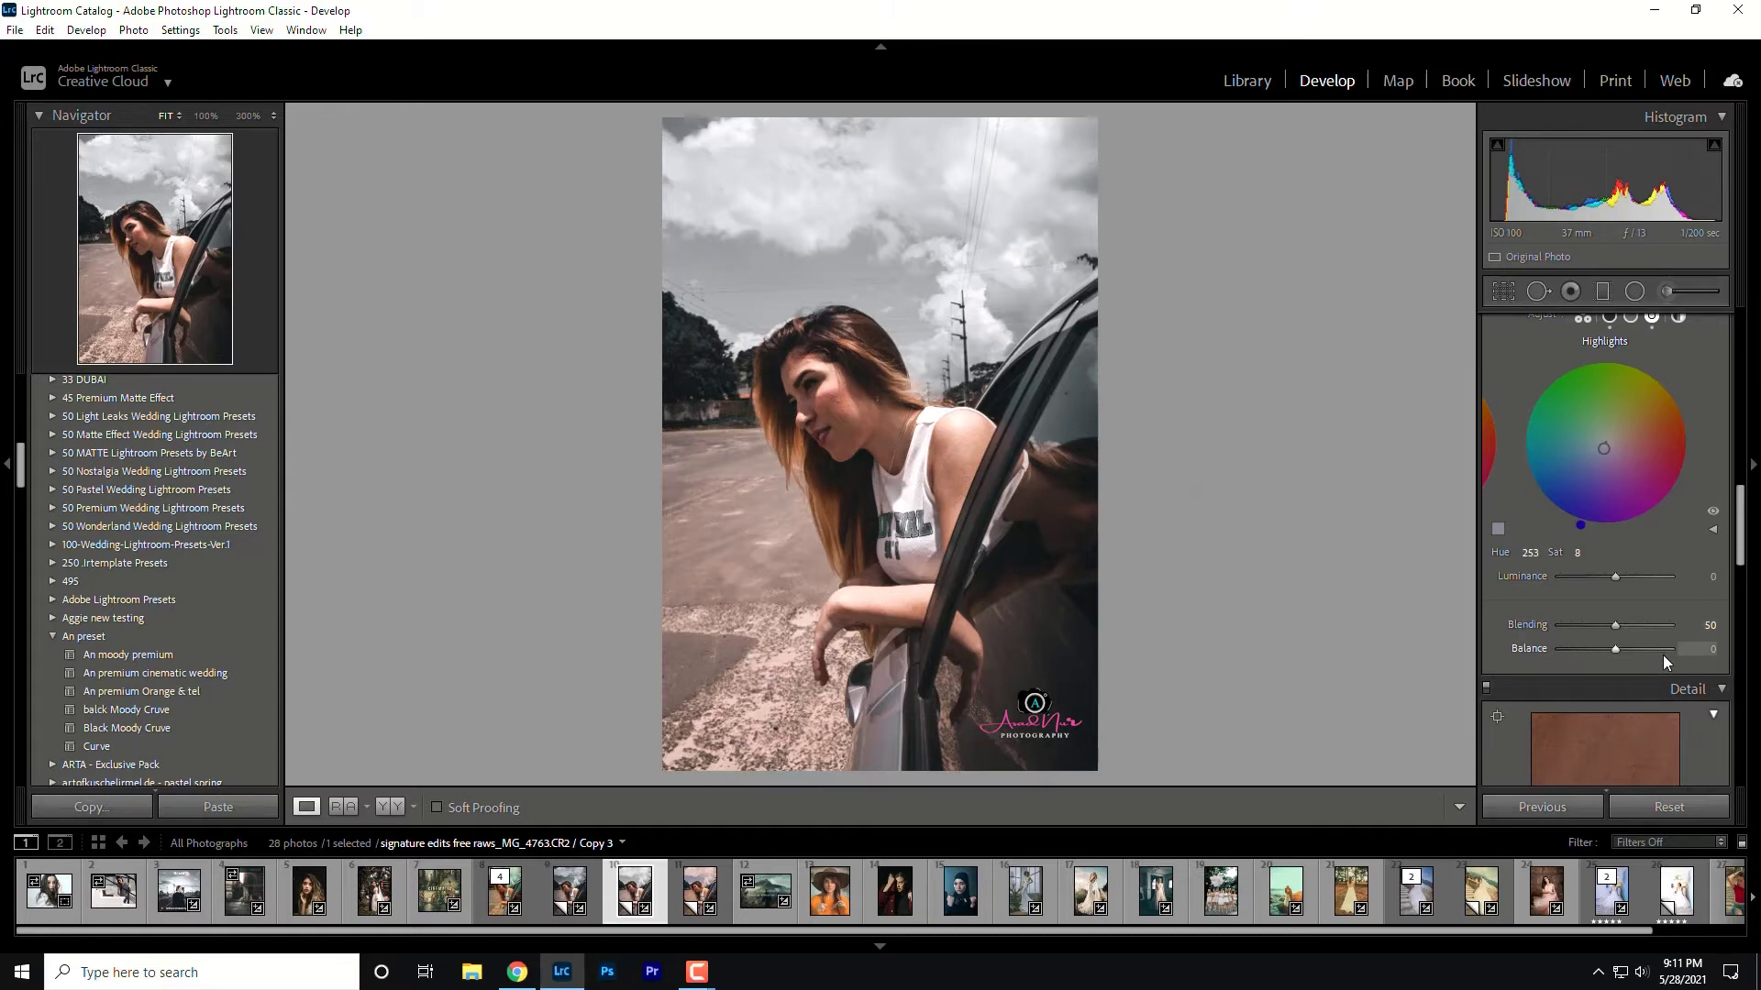
# - Compare against an earlier copy, then set colour grading Blending to 100 on Copy 3
pyautogui.click(569, 899)
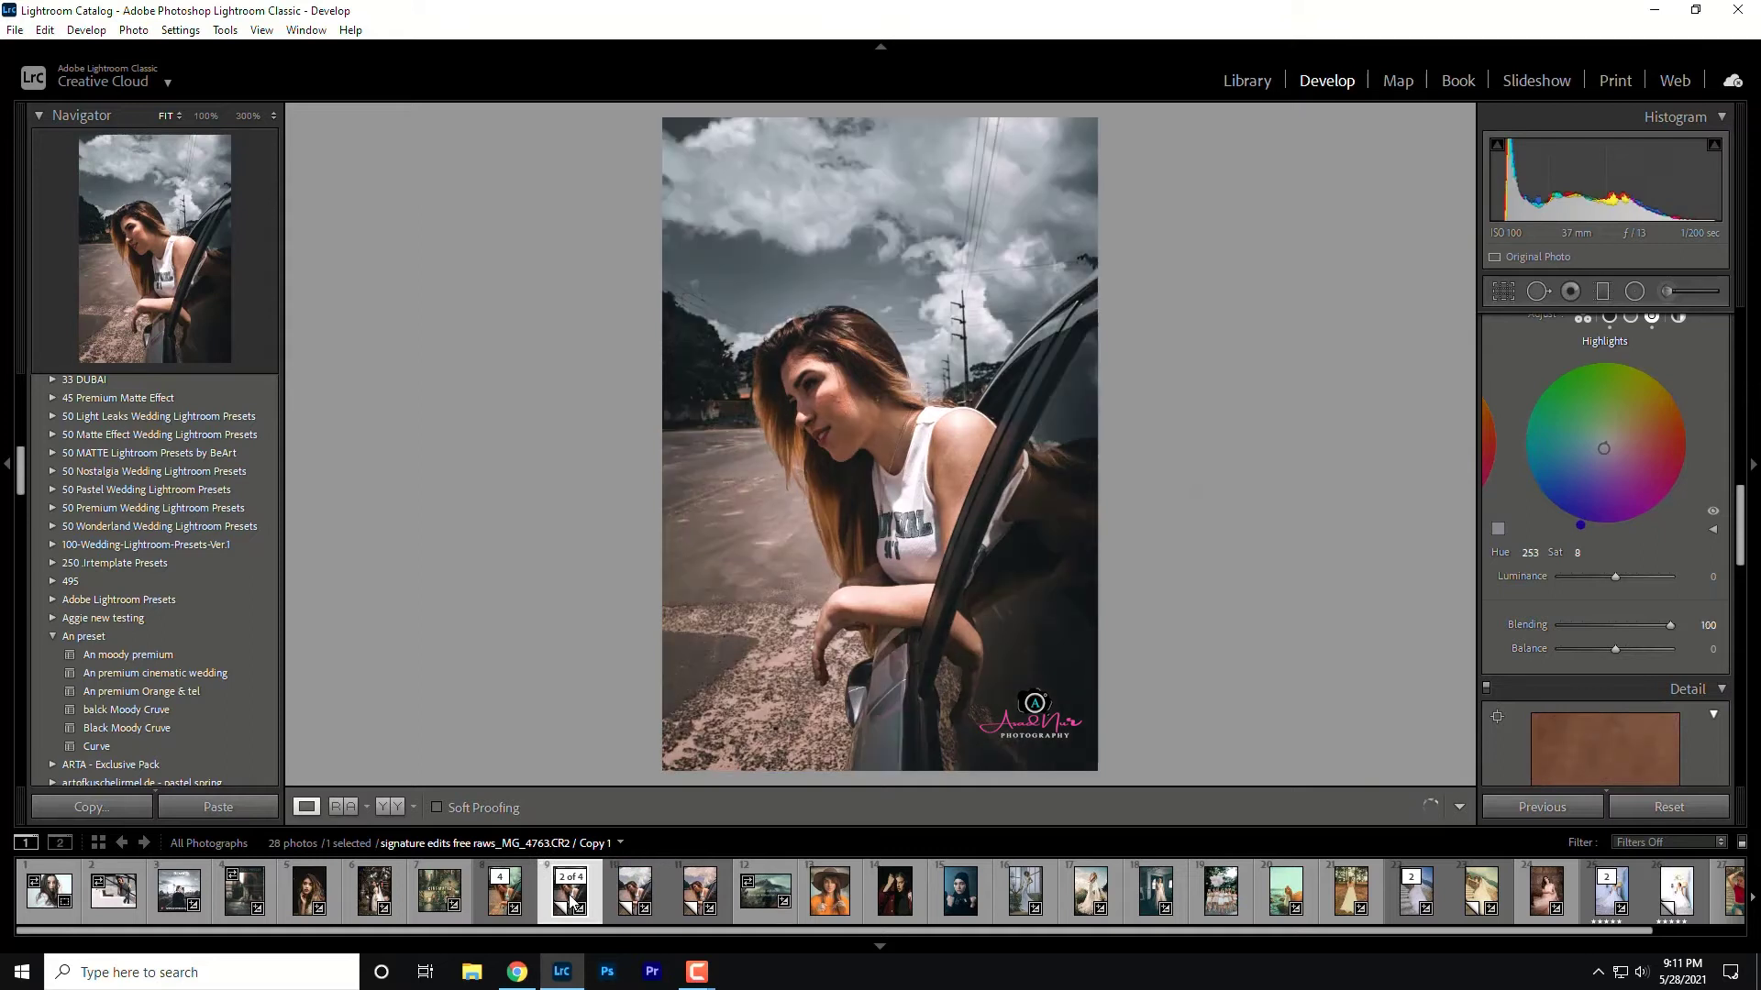
pyautogui.click(623, 899)
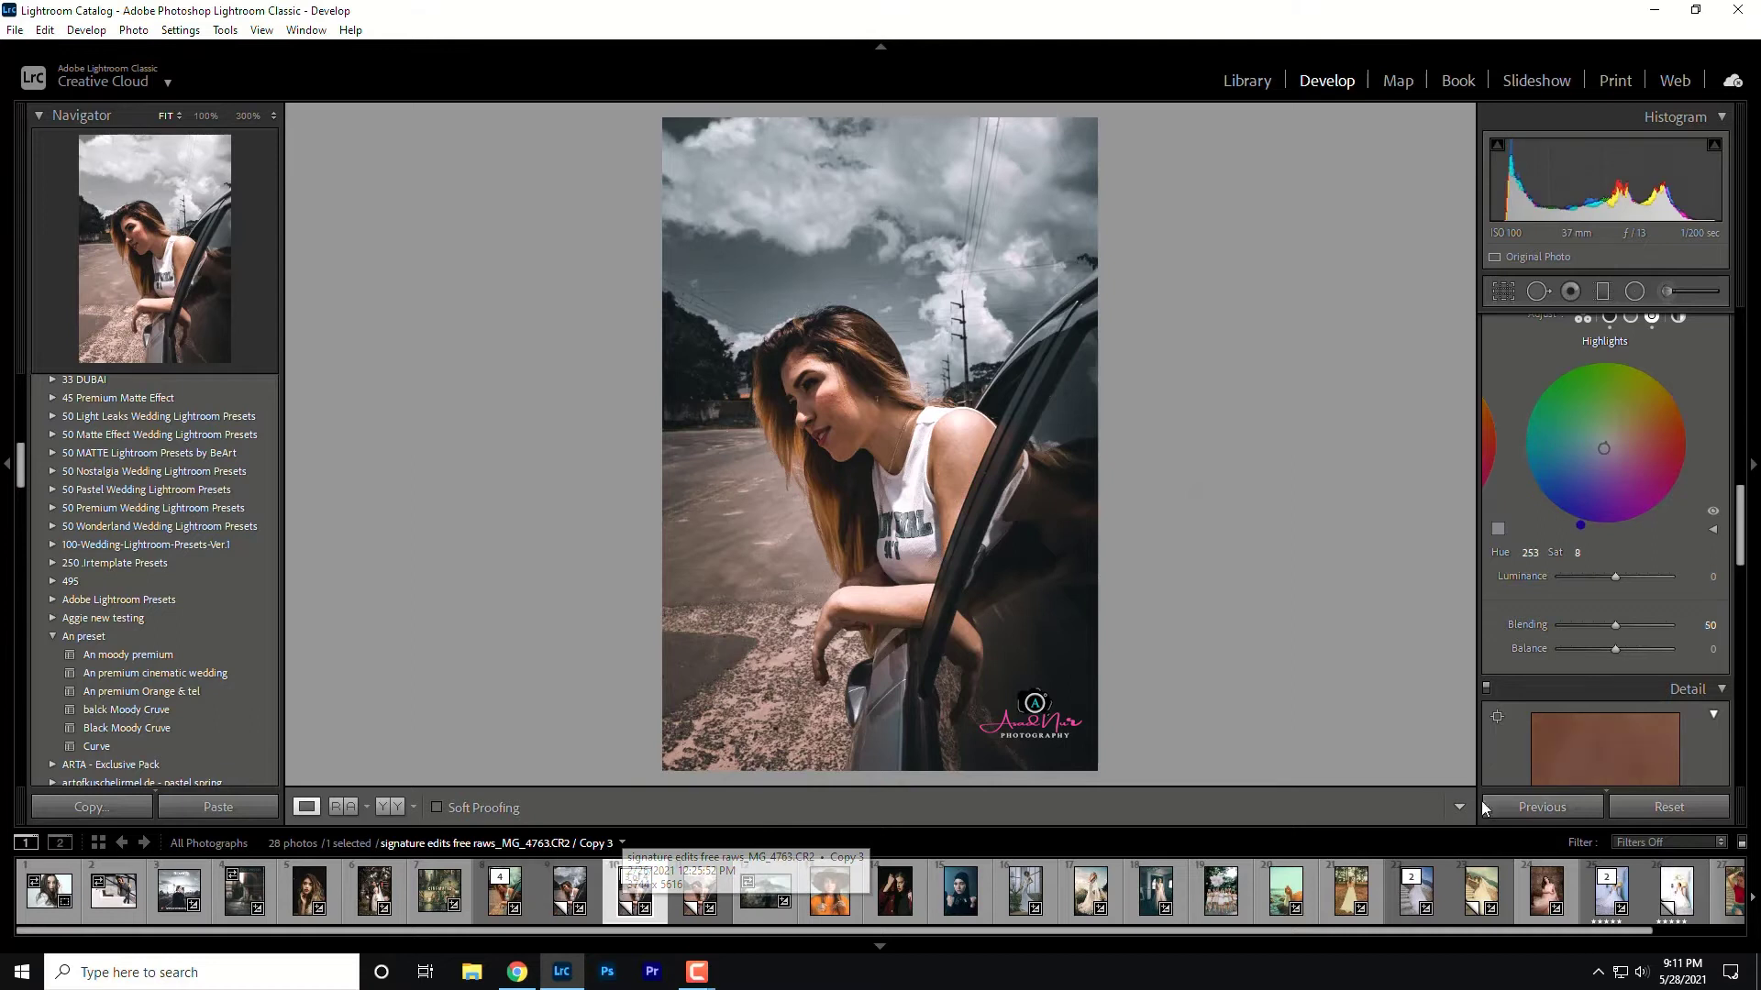
pyautogui.click(1708, 626)
pyautogui.write('10')
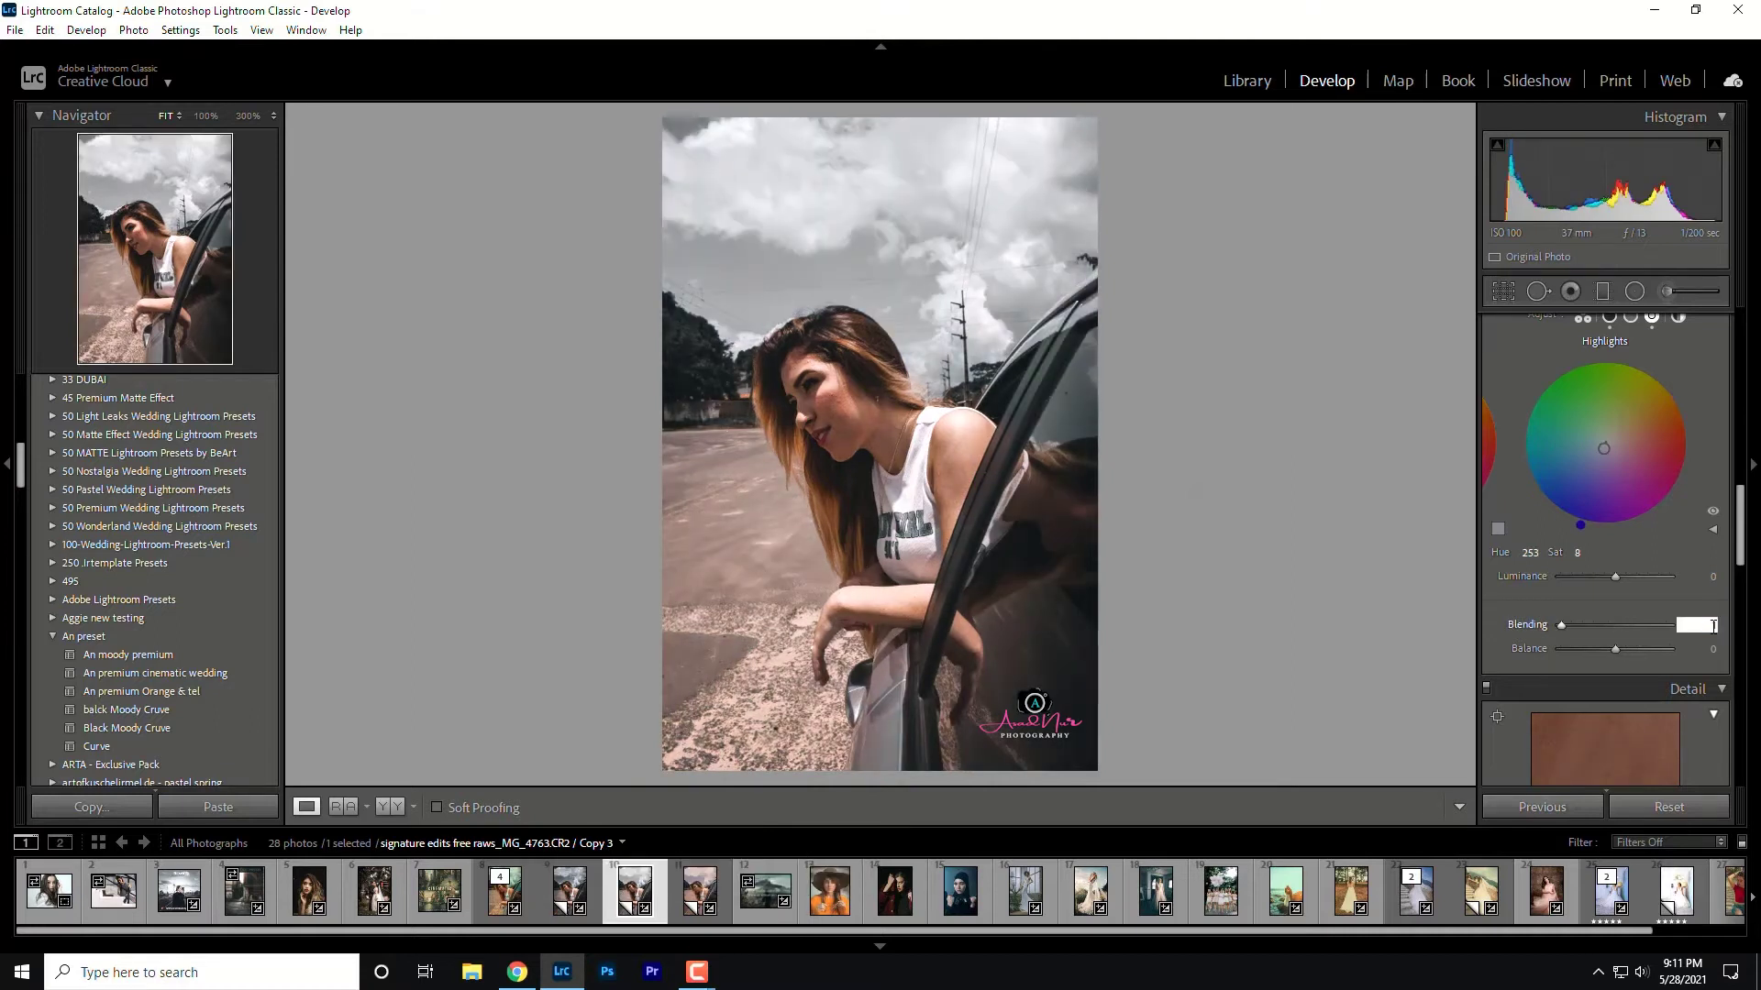
pyautogui.write('0')
pyautogui.press('Return')
pyautogui.scroll(-3, 1682, 670)
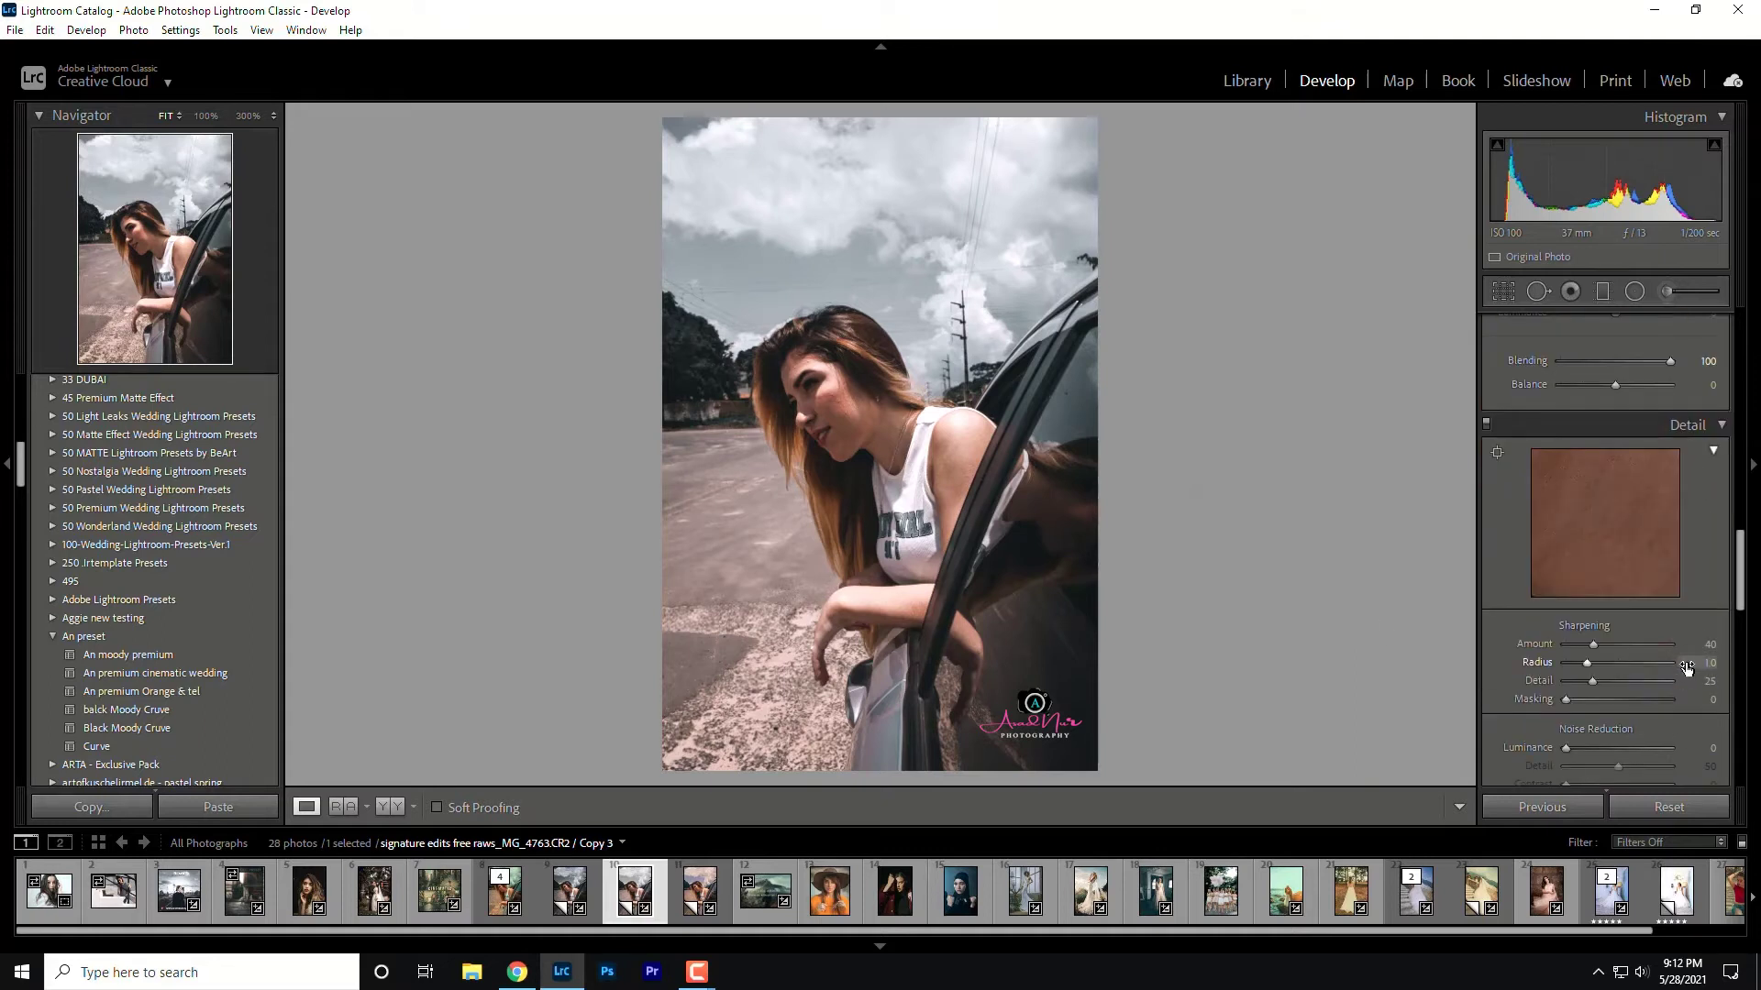
# - Set sharpening Amount to 70 and Radius to 1.9
pyautogui.click(1710, 644)
pyautogui.write('7')
pyautogui.click(1708, 663)
pyautogui.write('1')
# - Set luminance noise reduction to 53 with Detail 53
pyautogui.click(1708, 748)
pyautogui.write('33')
pyautogui.click(1702, 766)
pyautogui.write('5')
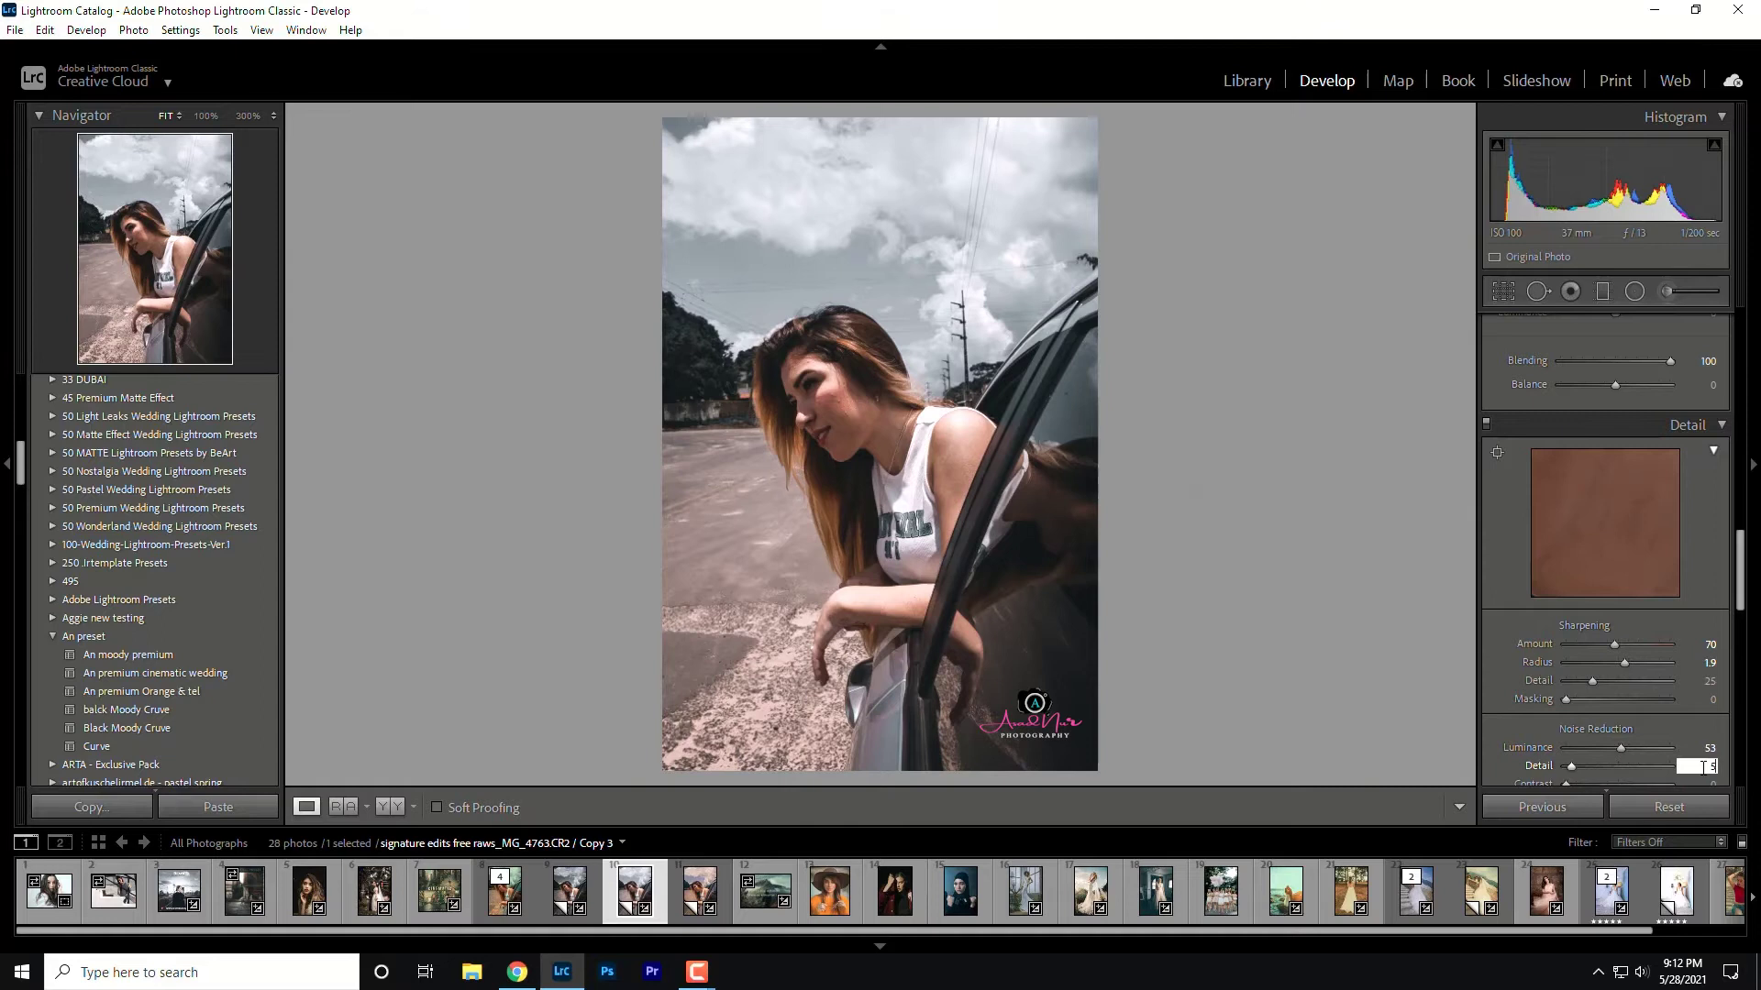
pyautogui.moveTo(1742, 609); pyautogui.dragTo(1741, 649)
# - Set color noise reduction to 92, Detail 90 and Smoothness 88
pyautogui.click(1703, 593)
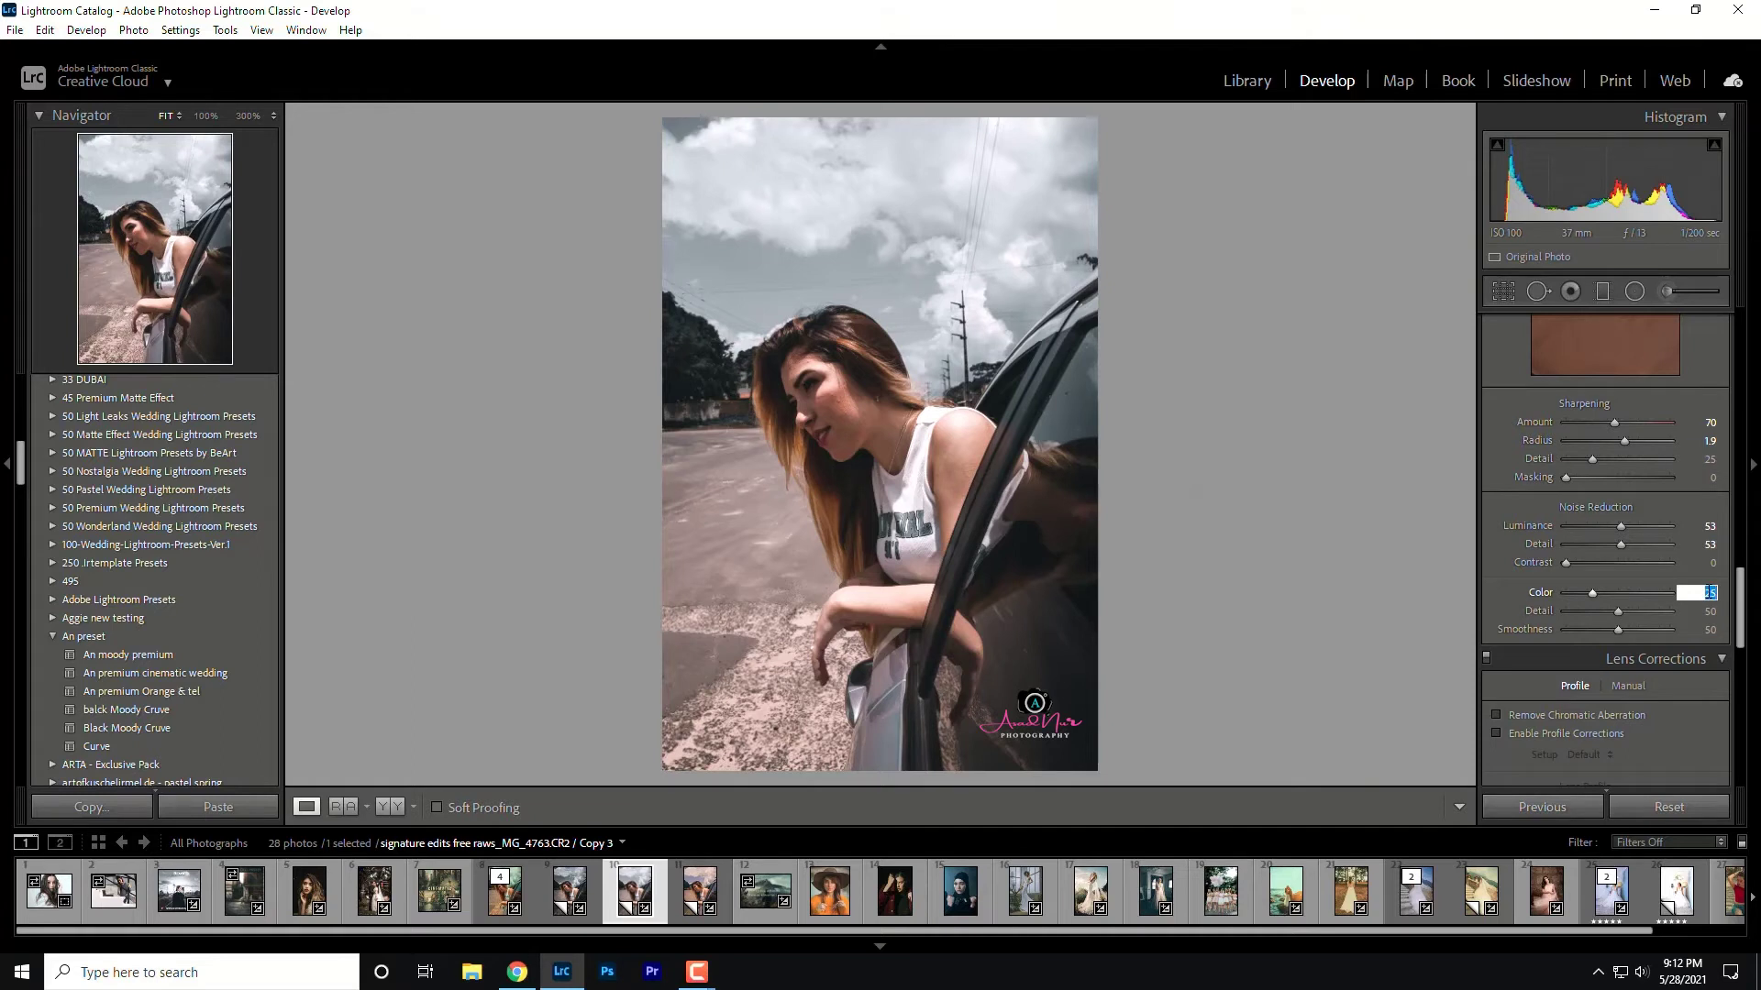
pyautogui.write('5')
pyautogui.press('Tab')
pyautogui.write('9')
pyautogui.press('Tab')
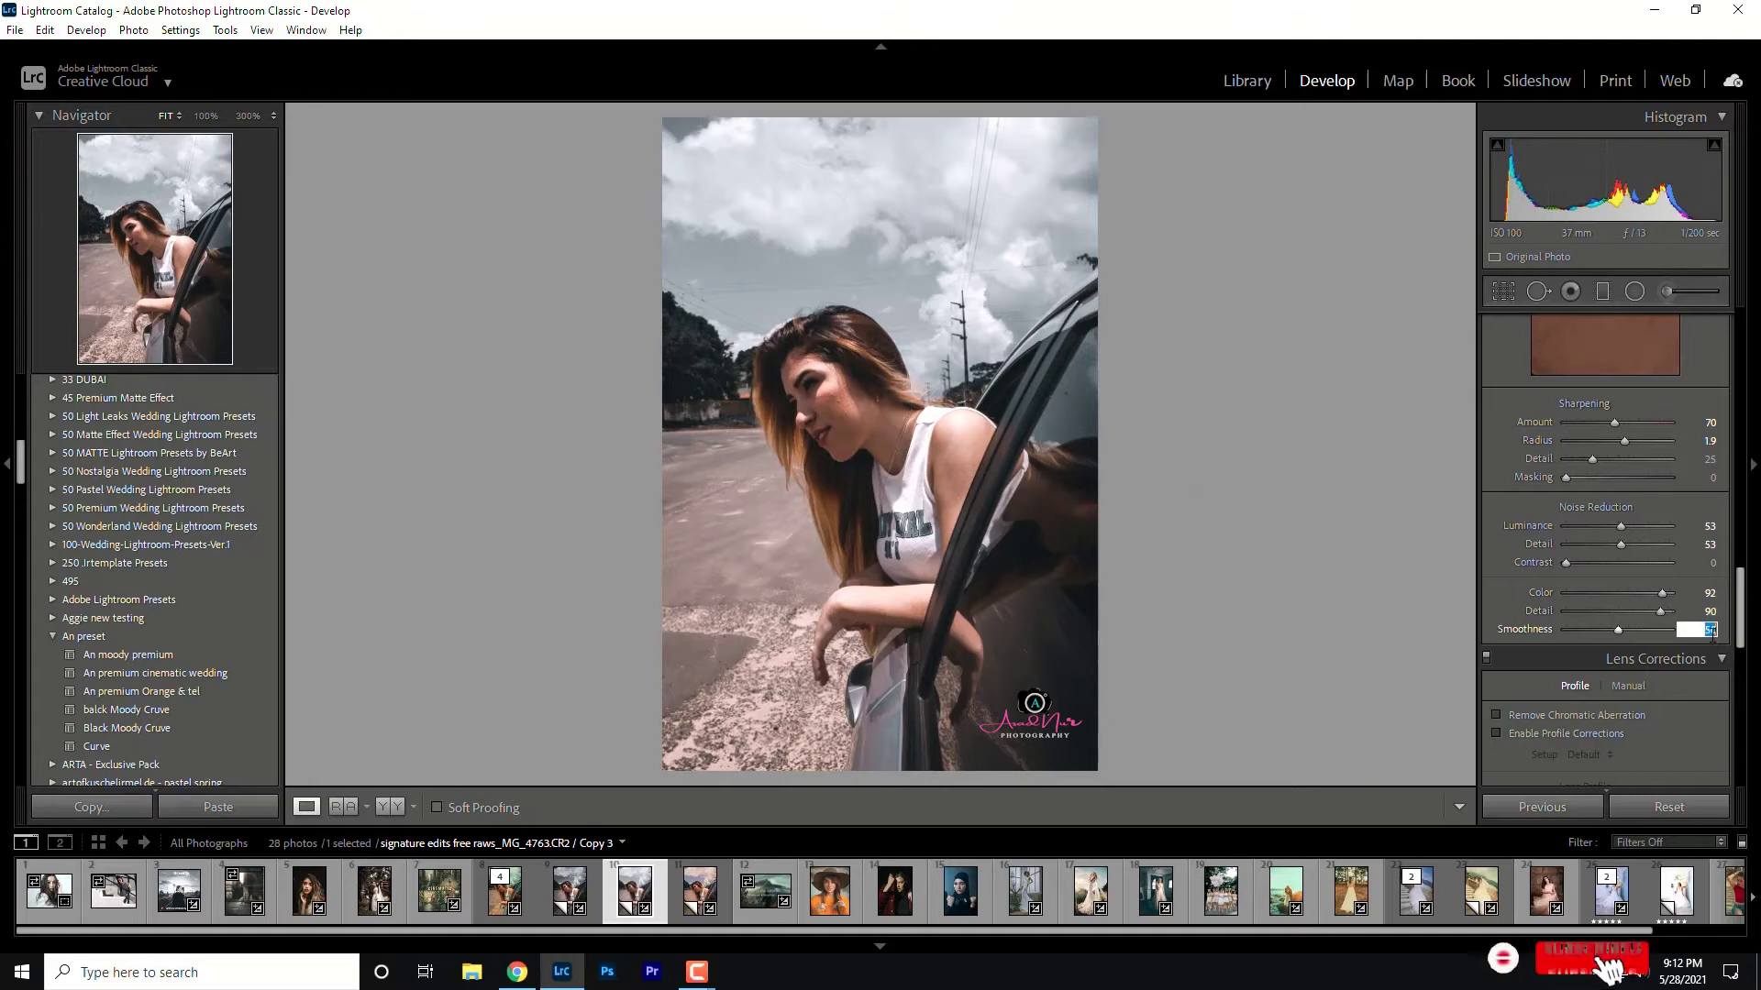
pyautogui.write('88')
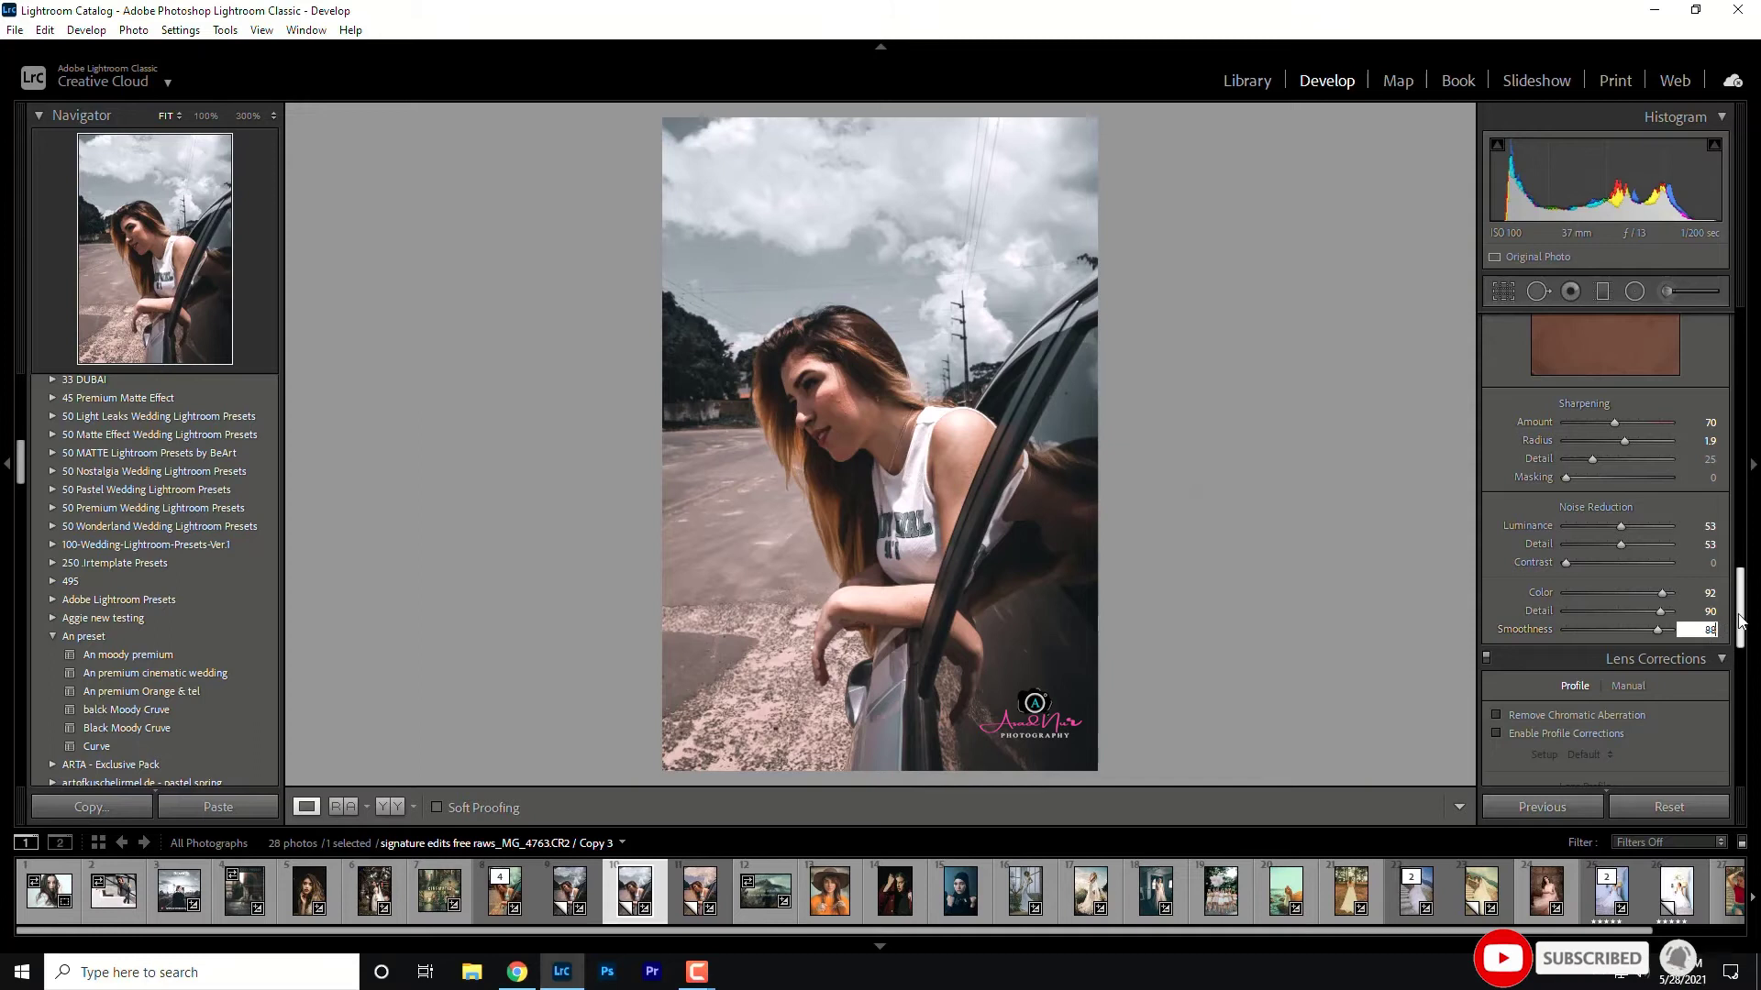
pyautogui.press('Return')
pyautogui.scroll(-5, 1614, 550)
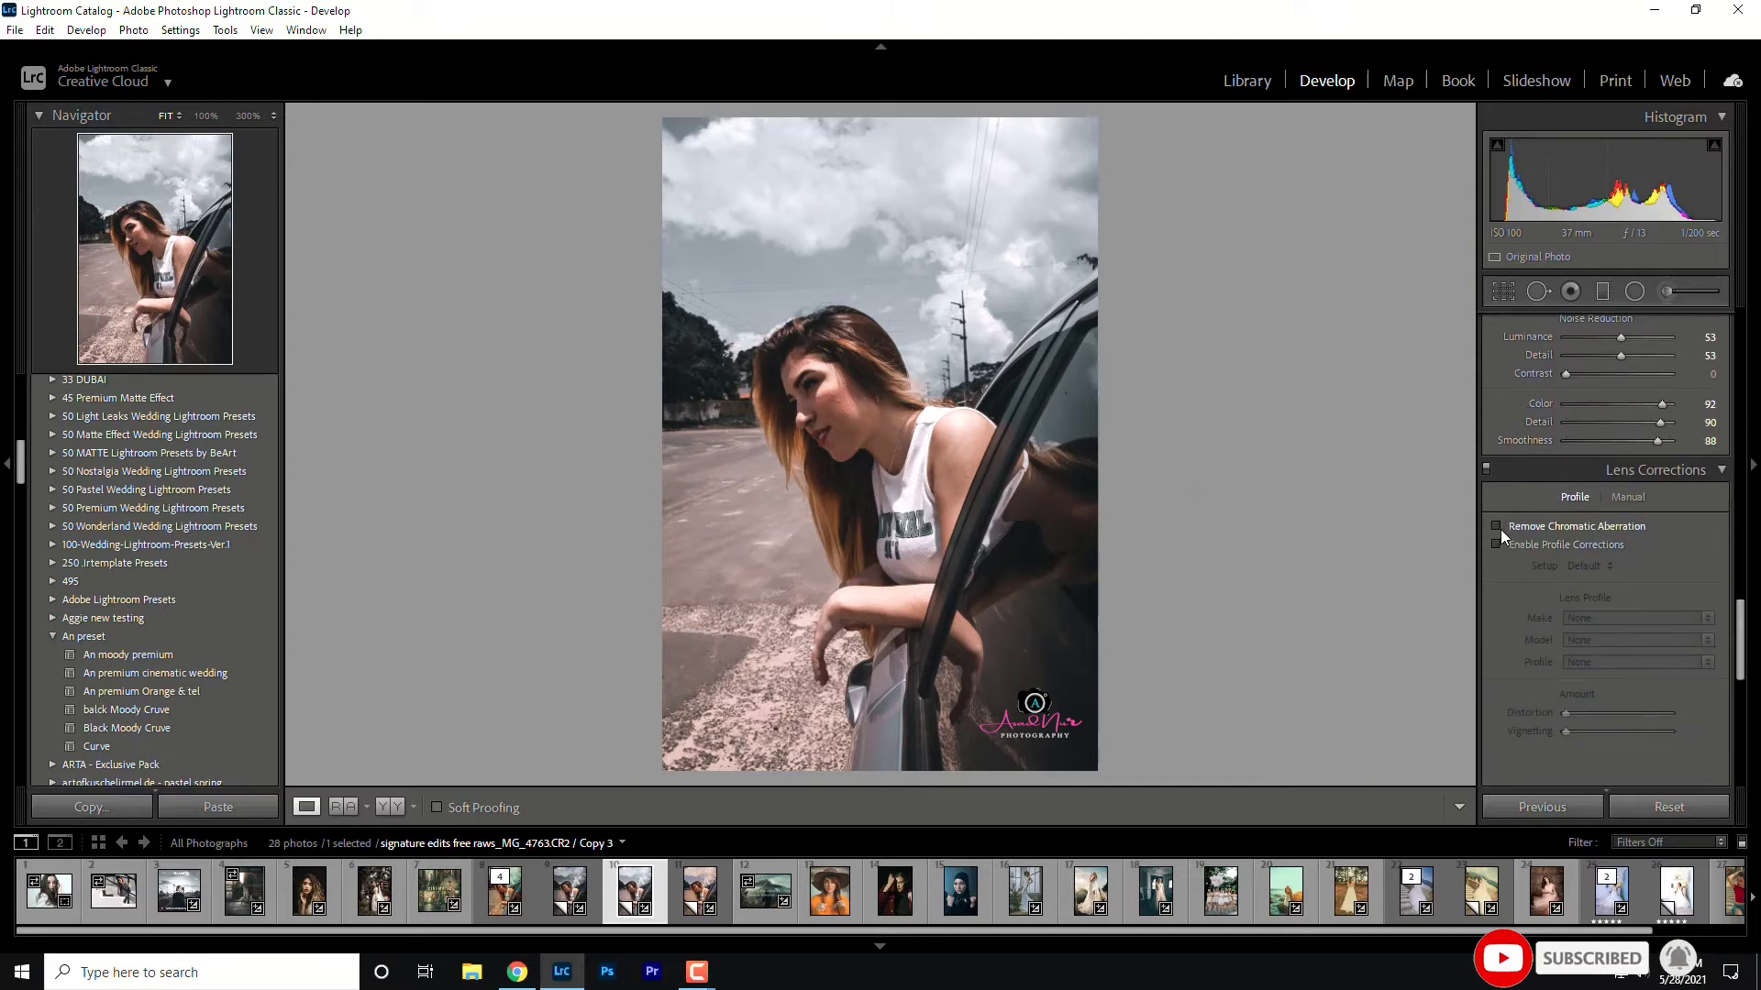
# - Enable Remove Chromatic Aberration, leaving lens profile corrections off after comparing
pyautogui.click(1497, 527)
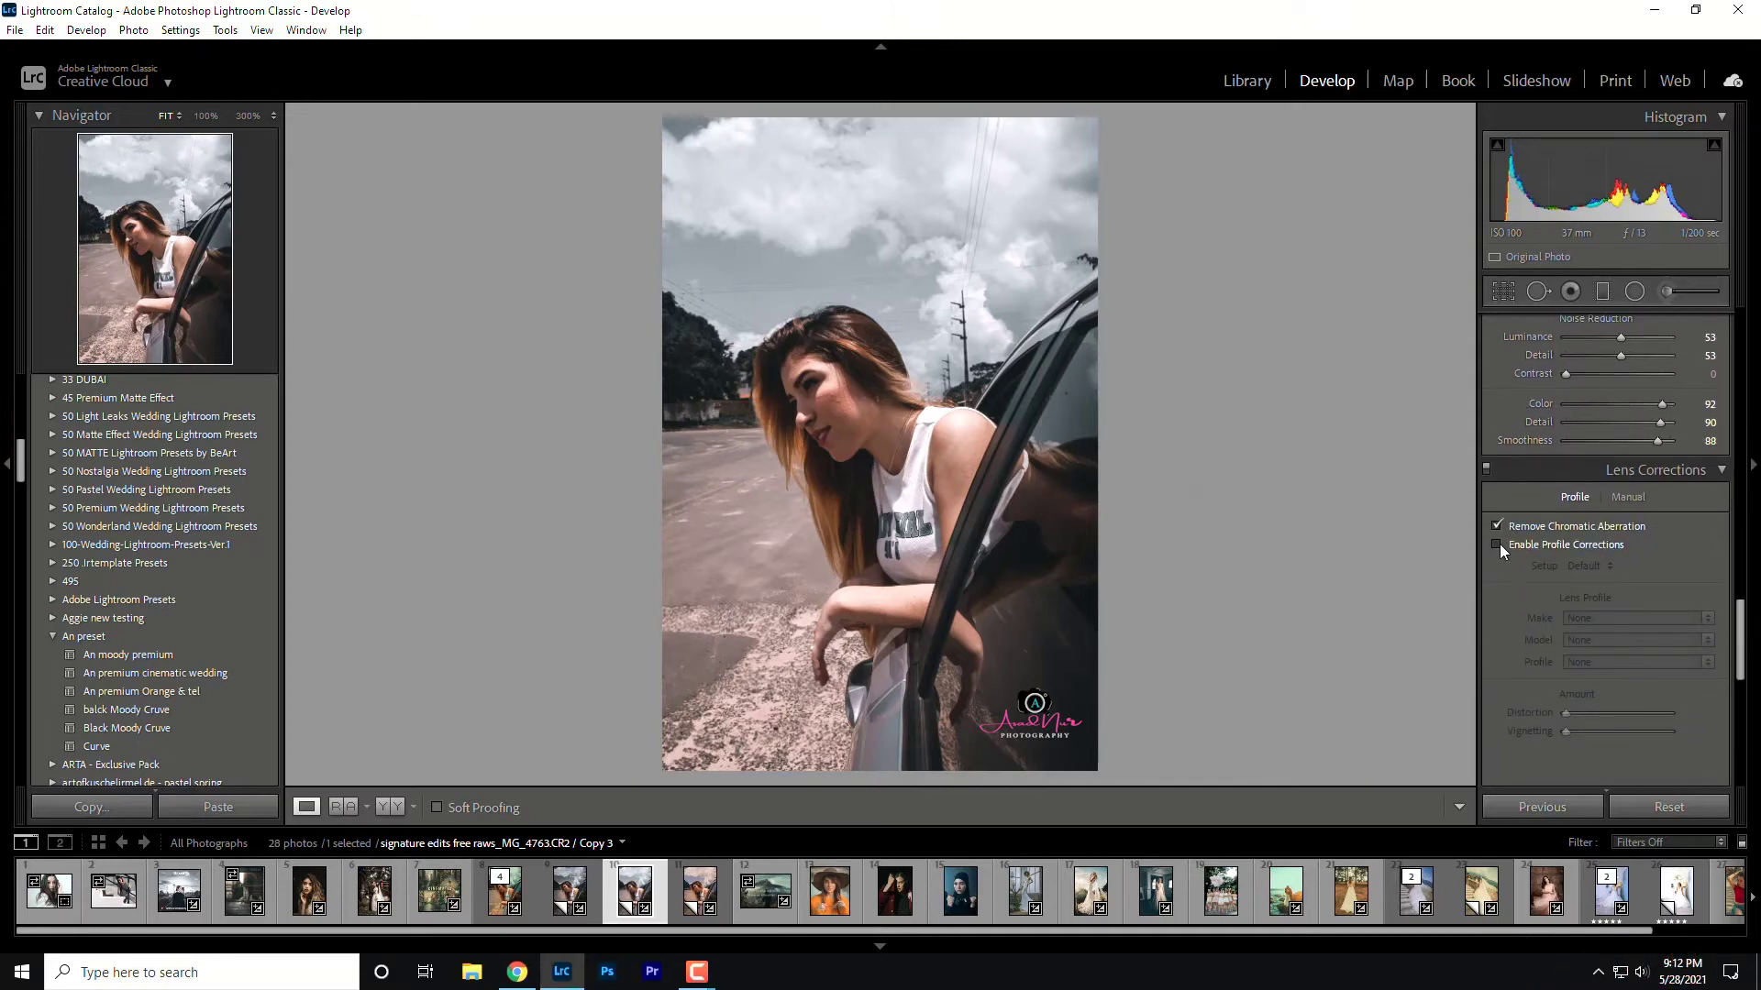
pyautogui.click(1497, 546)
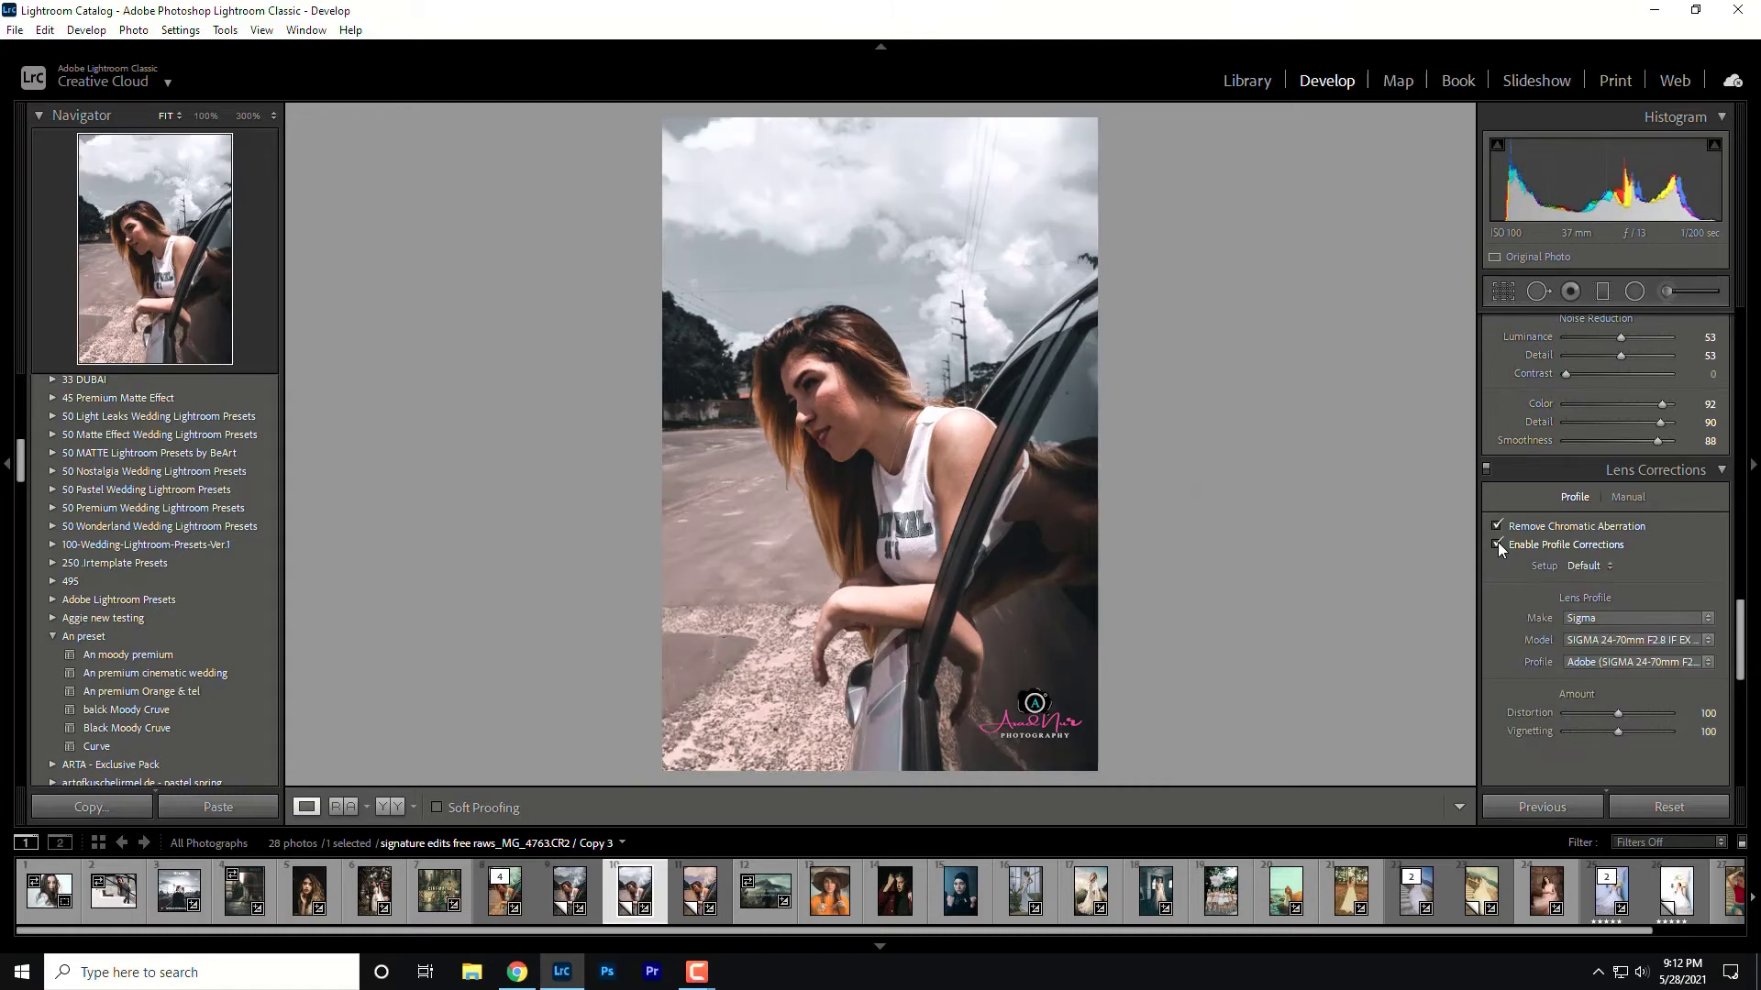
pyautogui.click(1498, 545)
pyautogui.click(1498, 544)
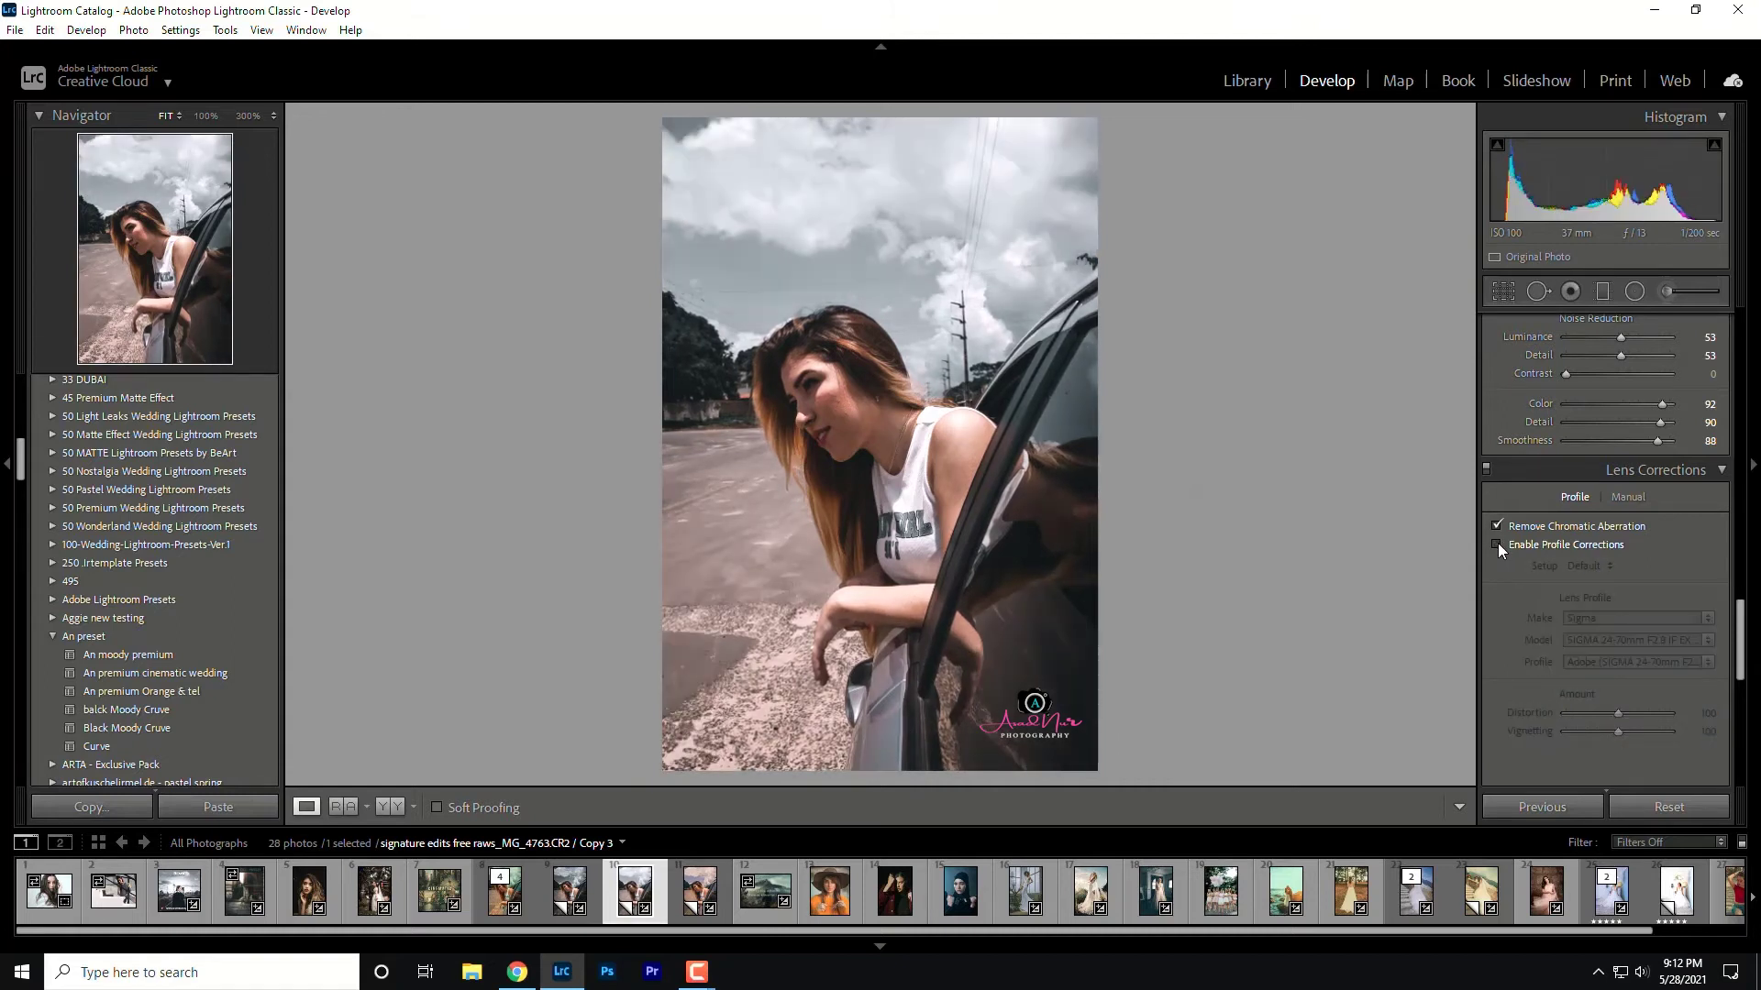
pyautogui.scroll(-5, 1738, 633)
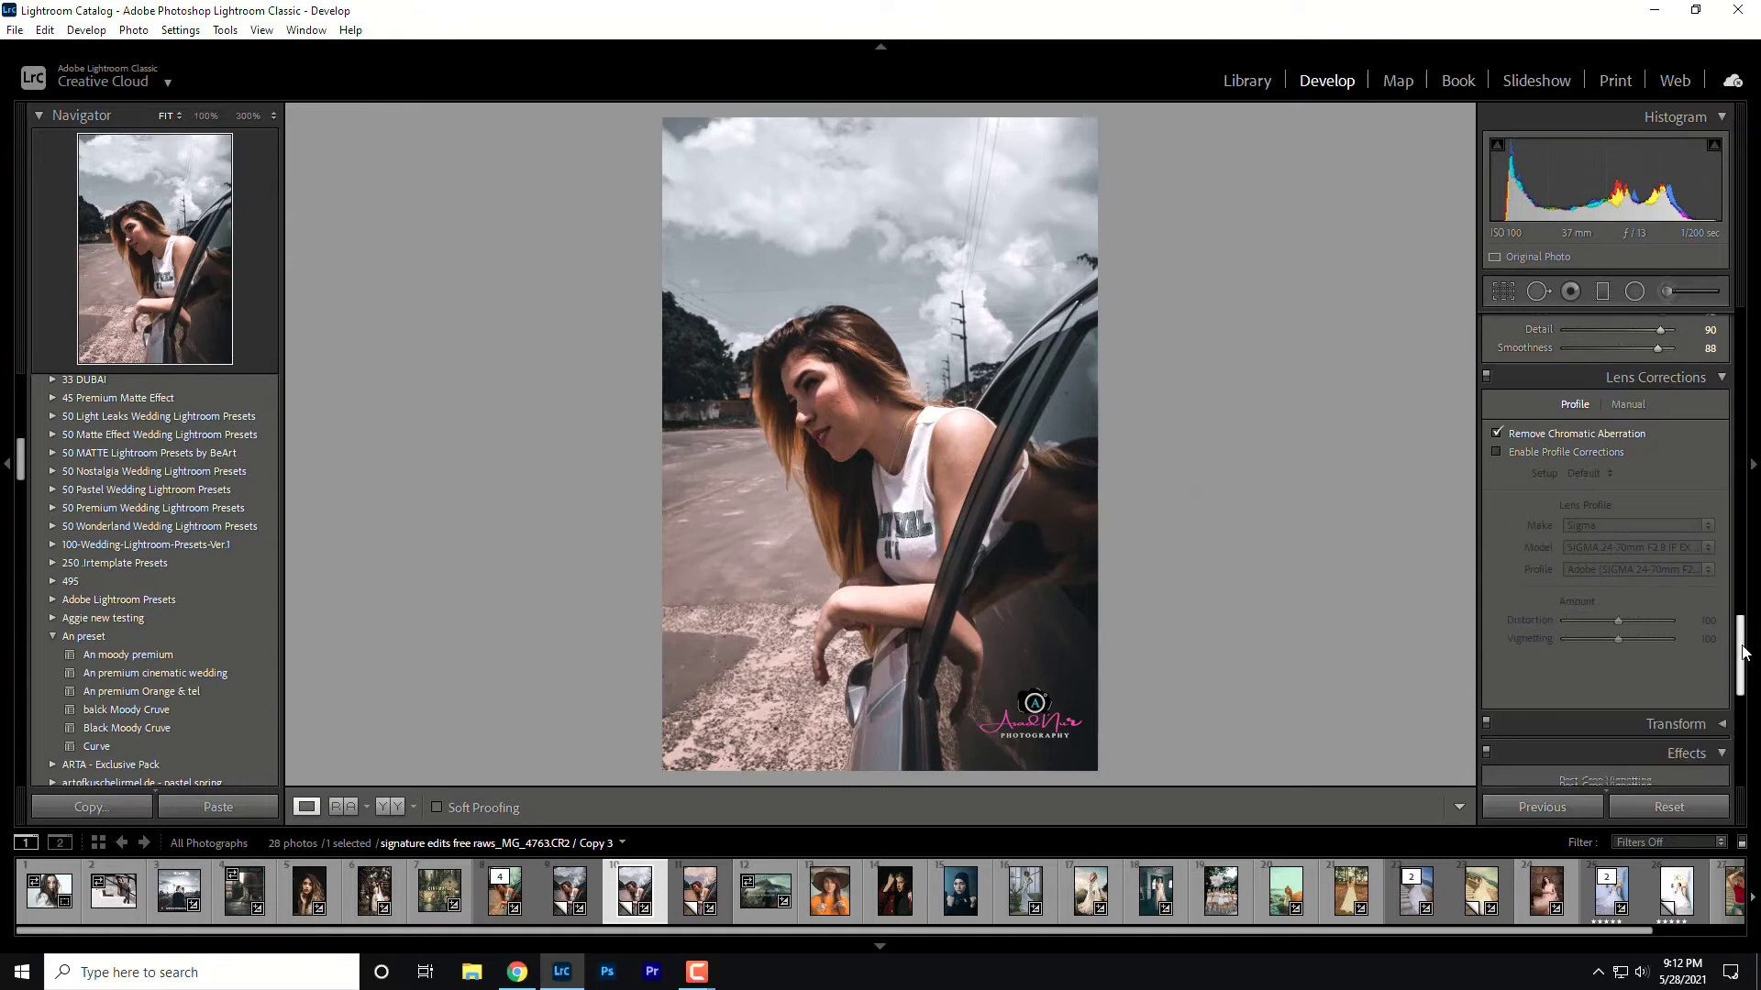
pyautogui.moveTo(1745, 683); pyautogui.dragTo(1751, 697)
# - Set post-crop vignette Amount to -15 and Grain Amount to 10
pyautogui.click(1710, 542)
pyautogui.write('-')
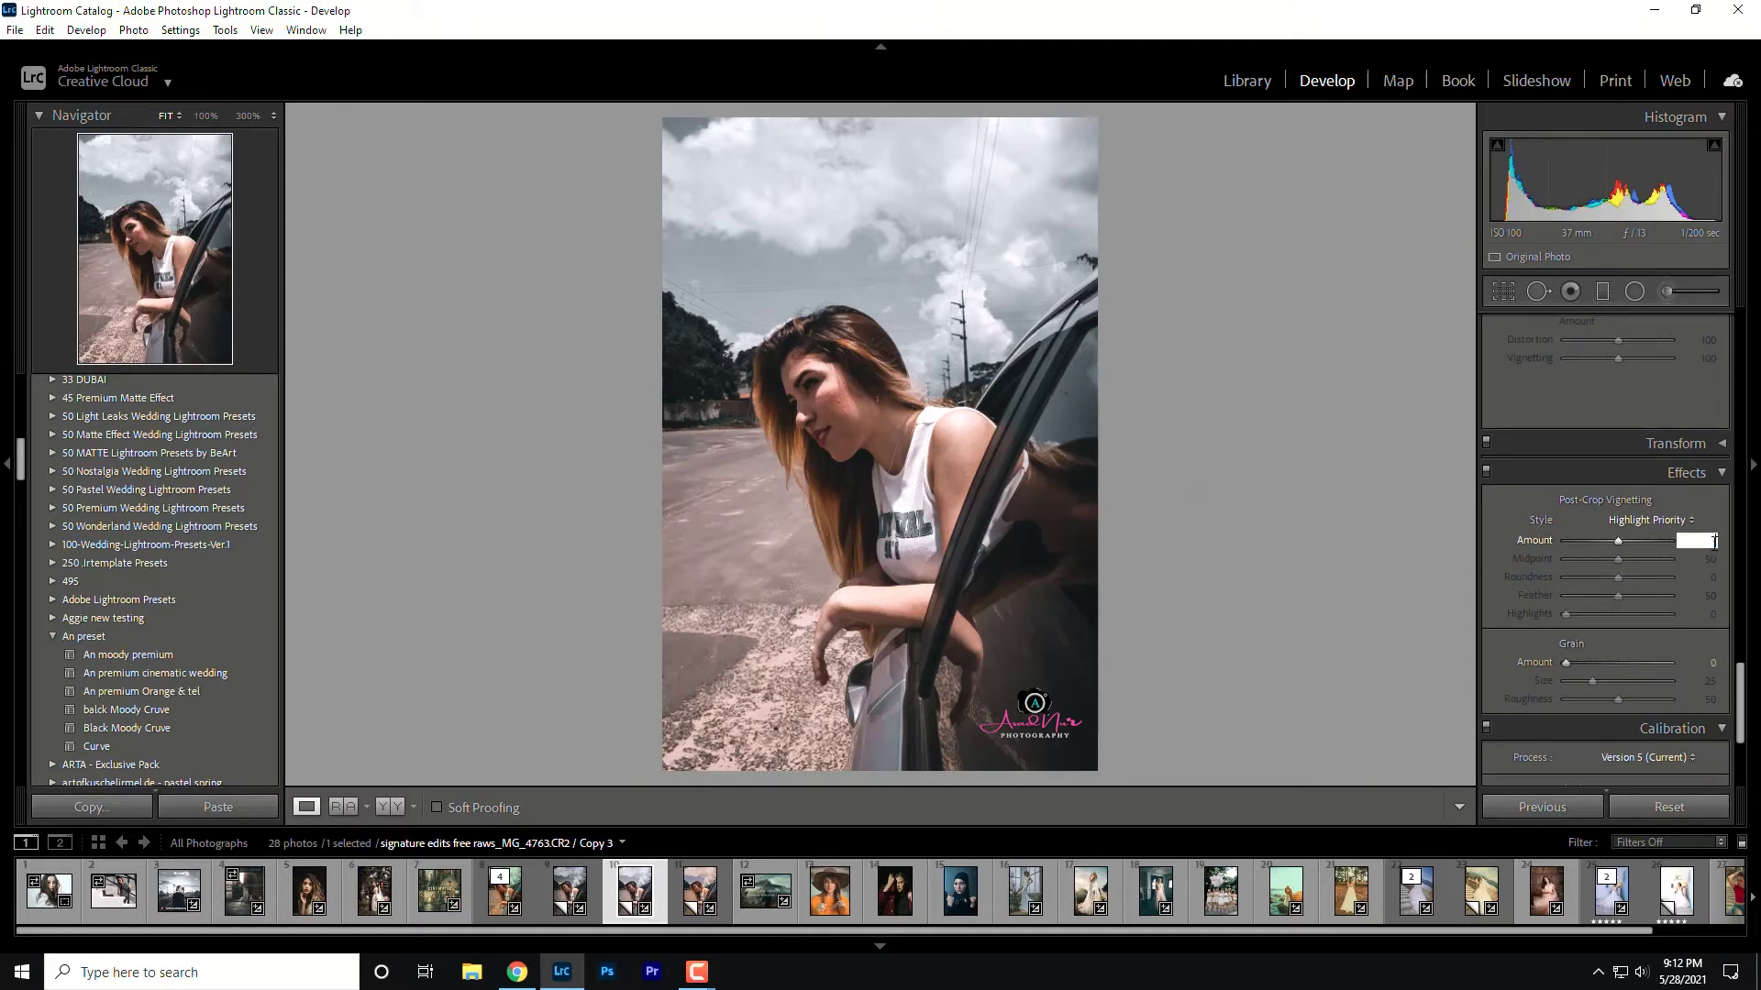
pyautogui.write('15')
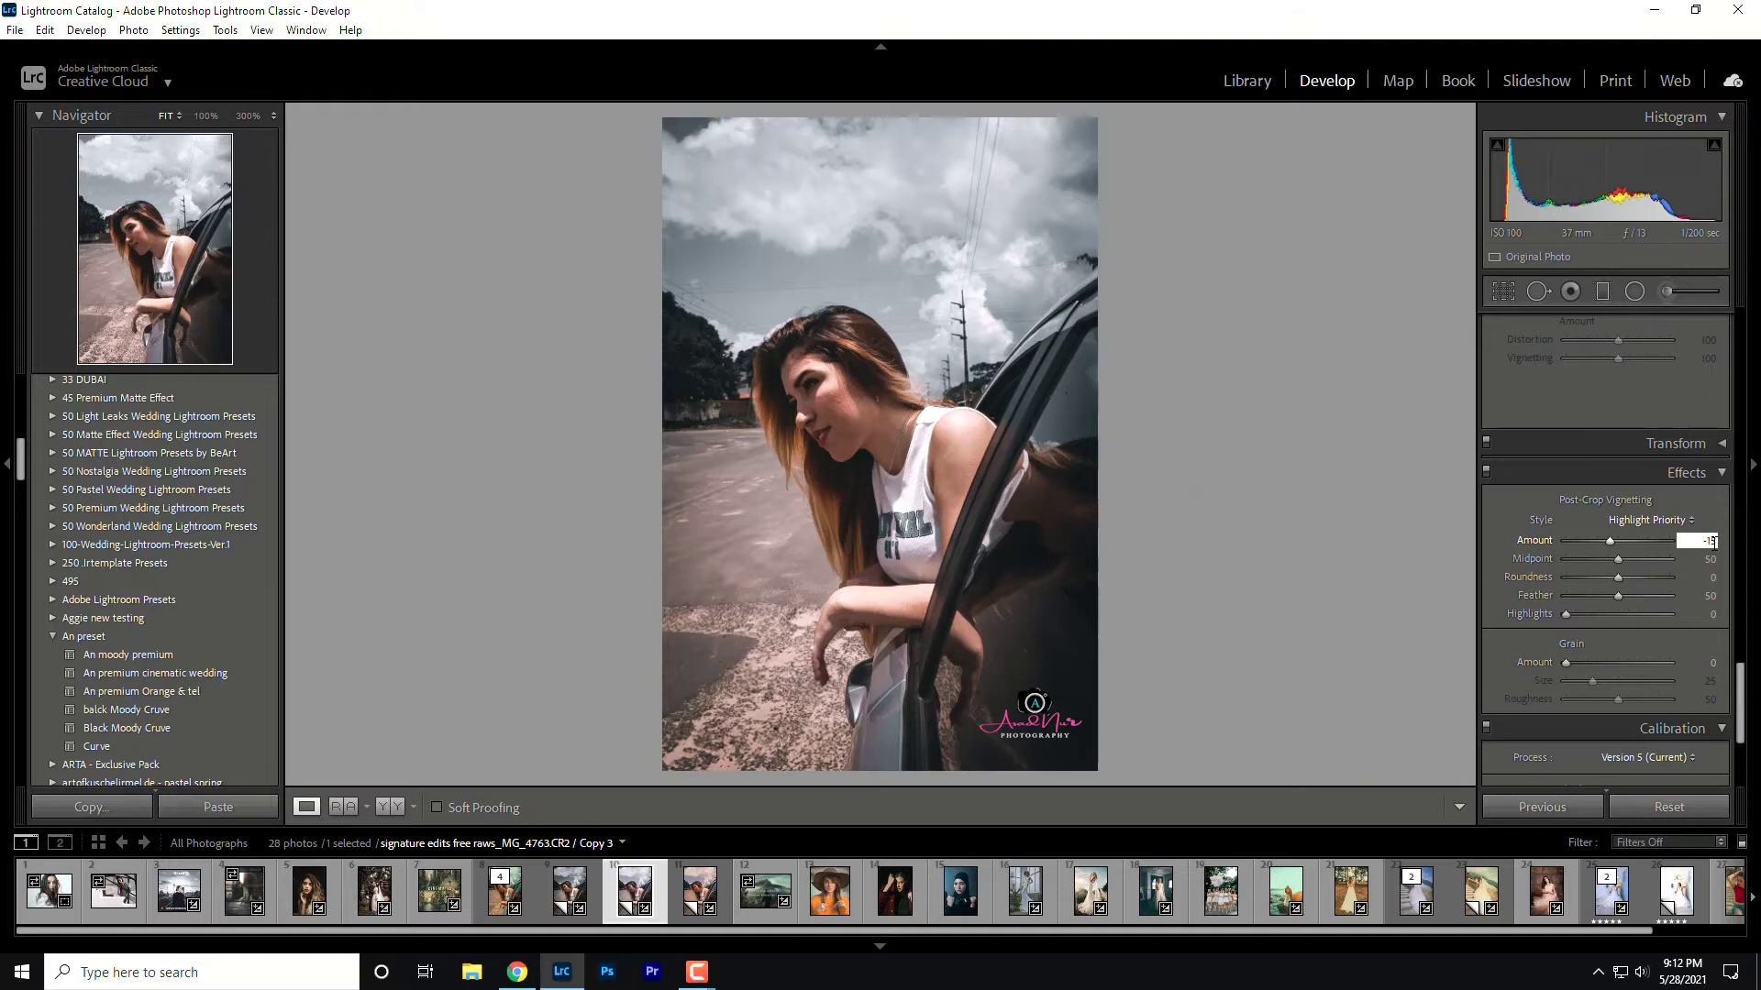
pyautogui.click(1709, 662)
pyautogui.write('10')
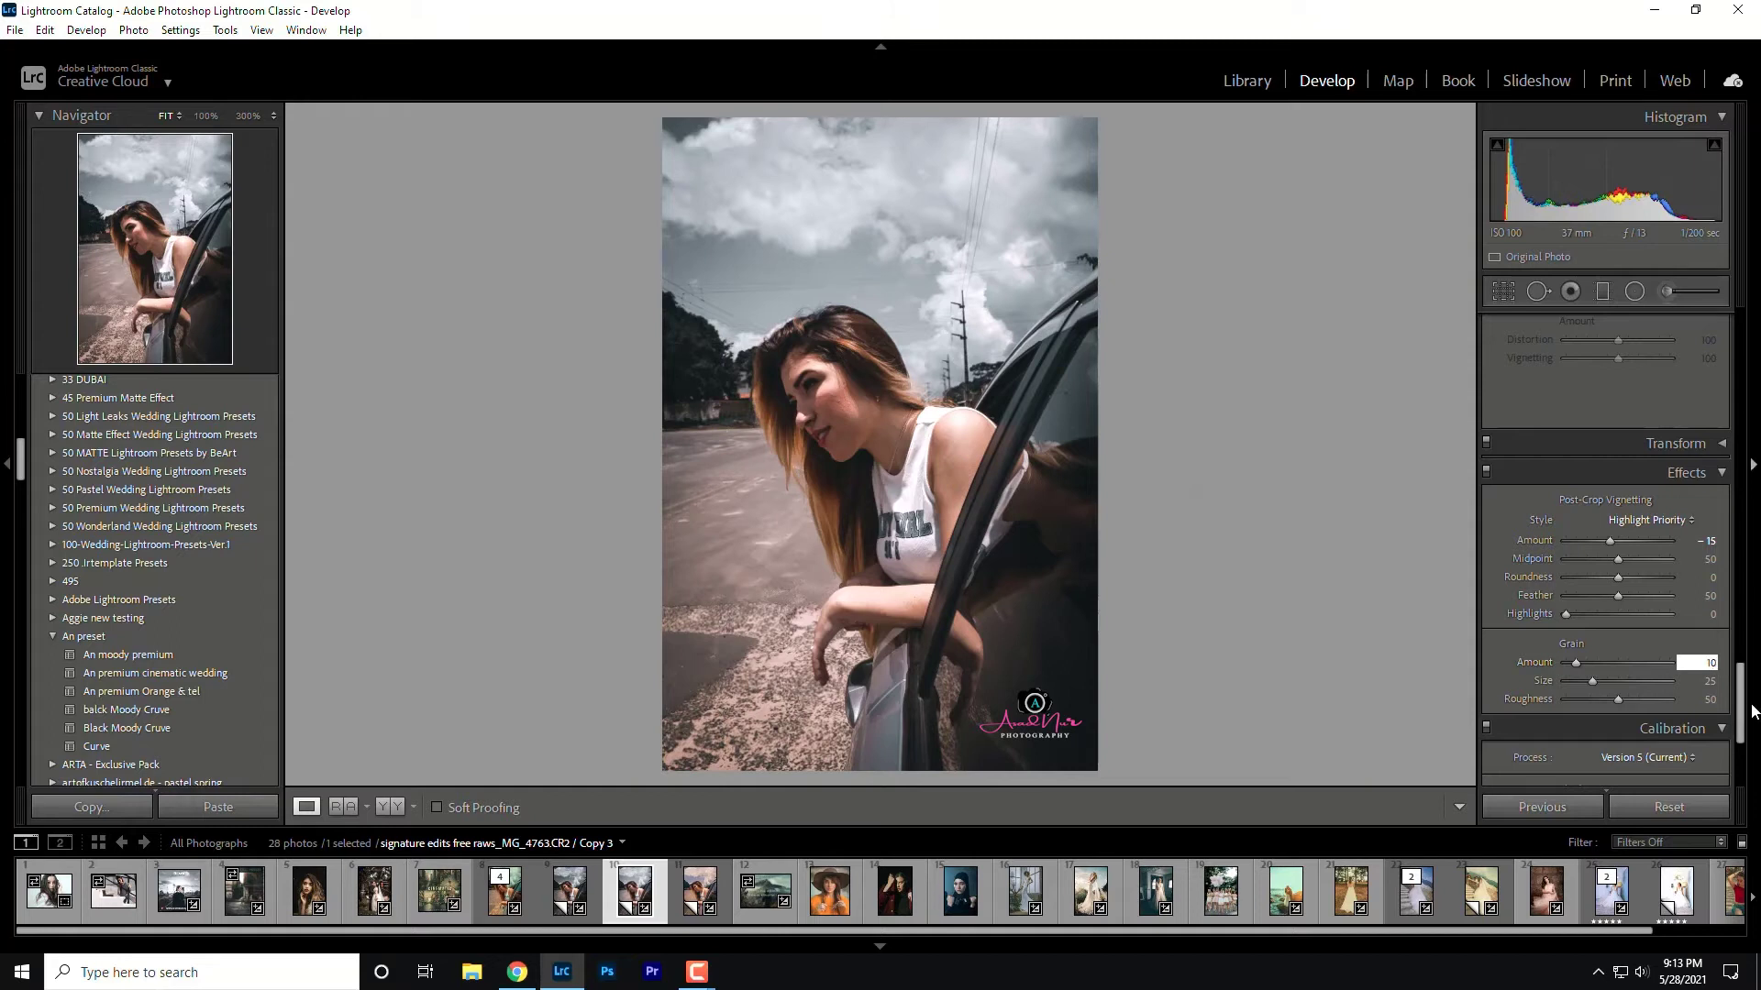
pyautogui.moveTo(1742, 714); pyautogui.dragTo(1750, 759)
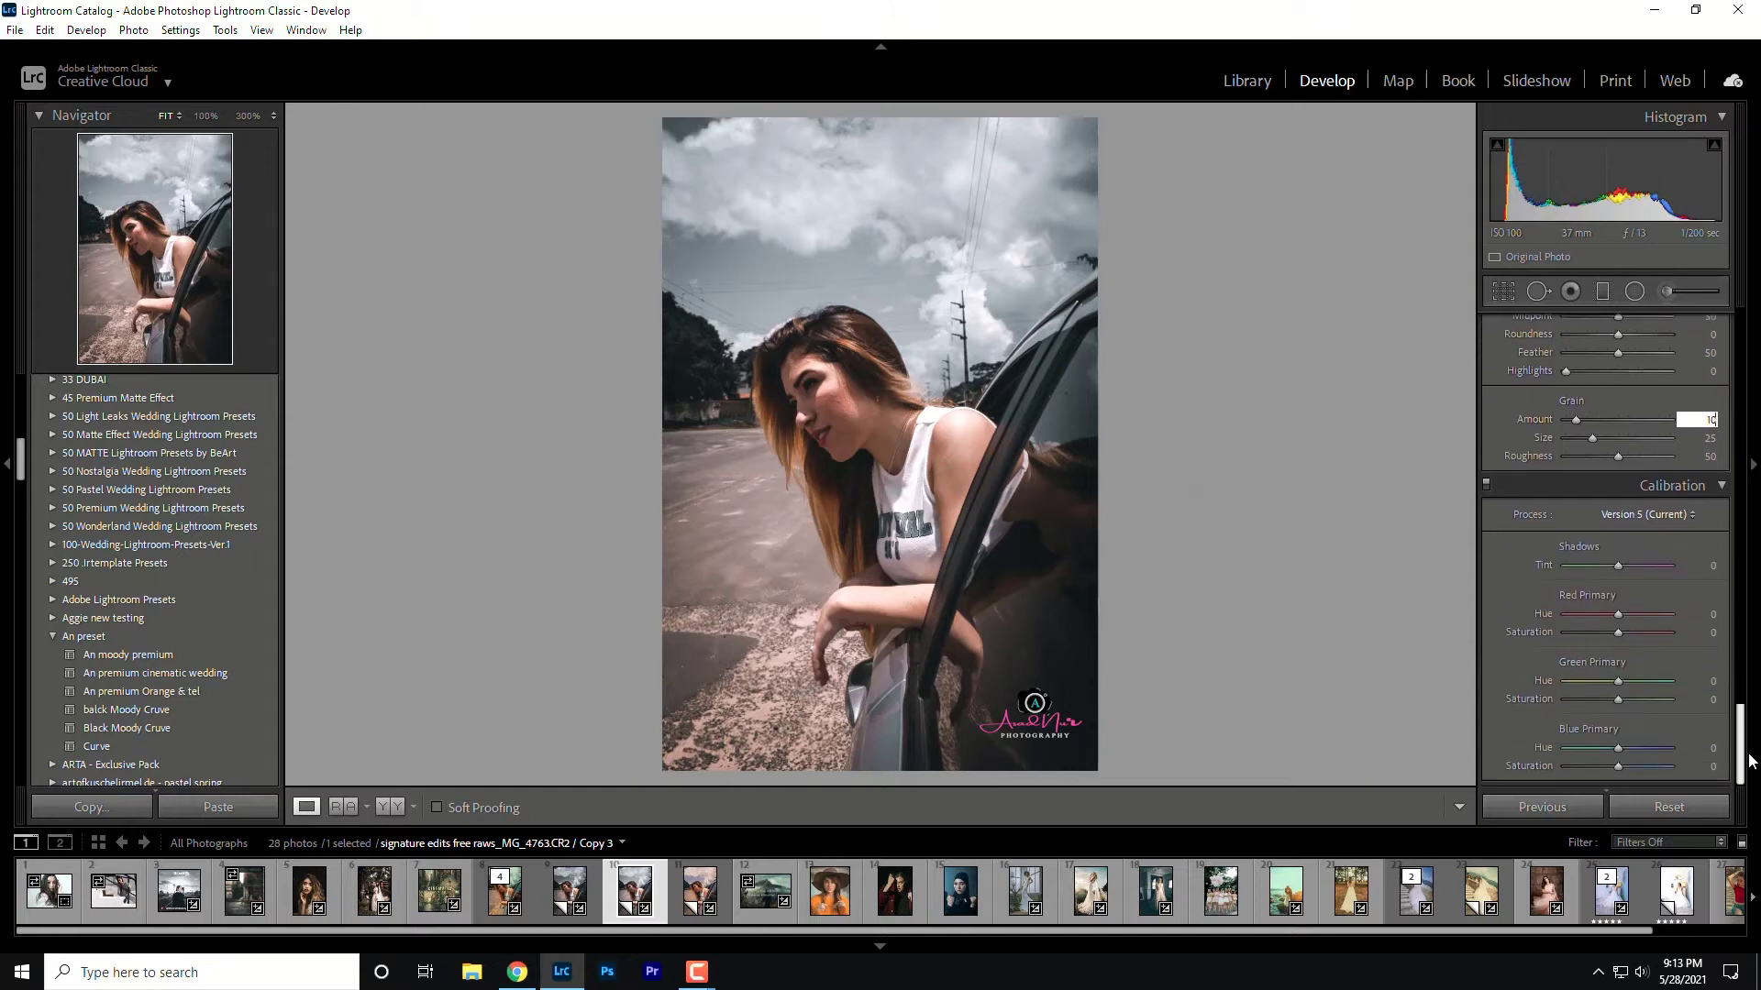
# - Set the red primary to hue +11 and saturation -11
pyautogui.click(1706, 617)
pyautogui.write('11')
pyautogui.press('Return')
pyautogui.click(1713, 633)
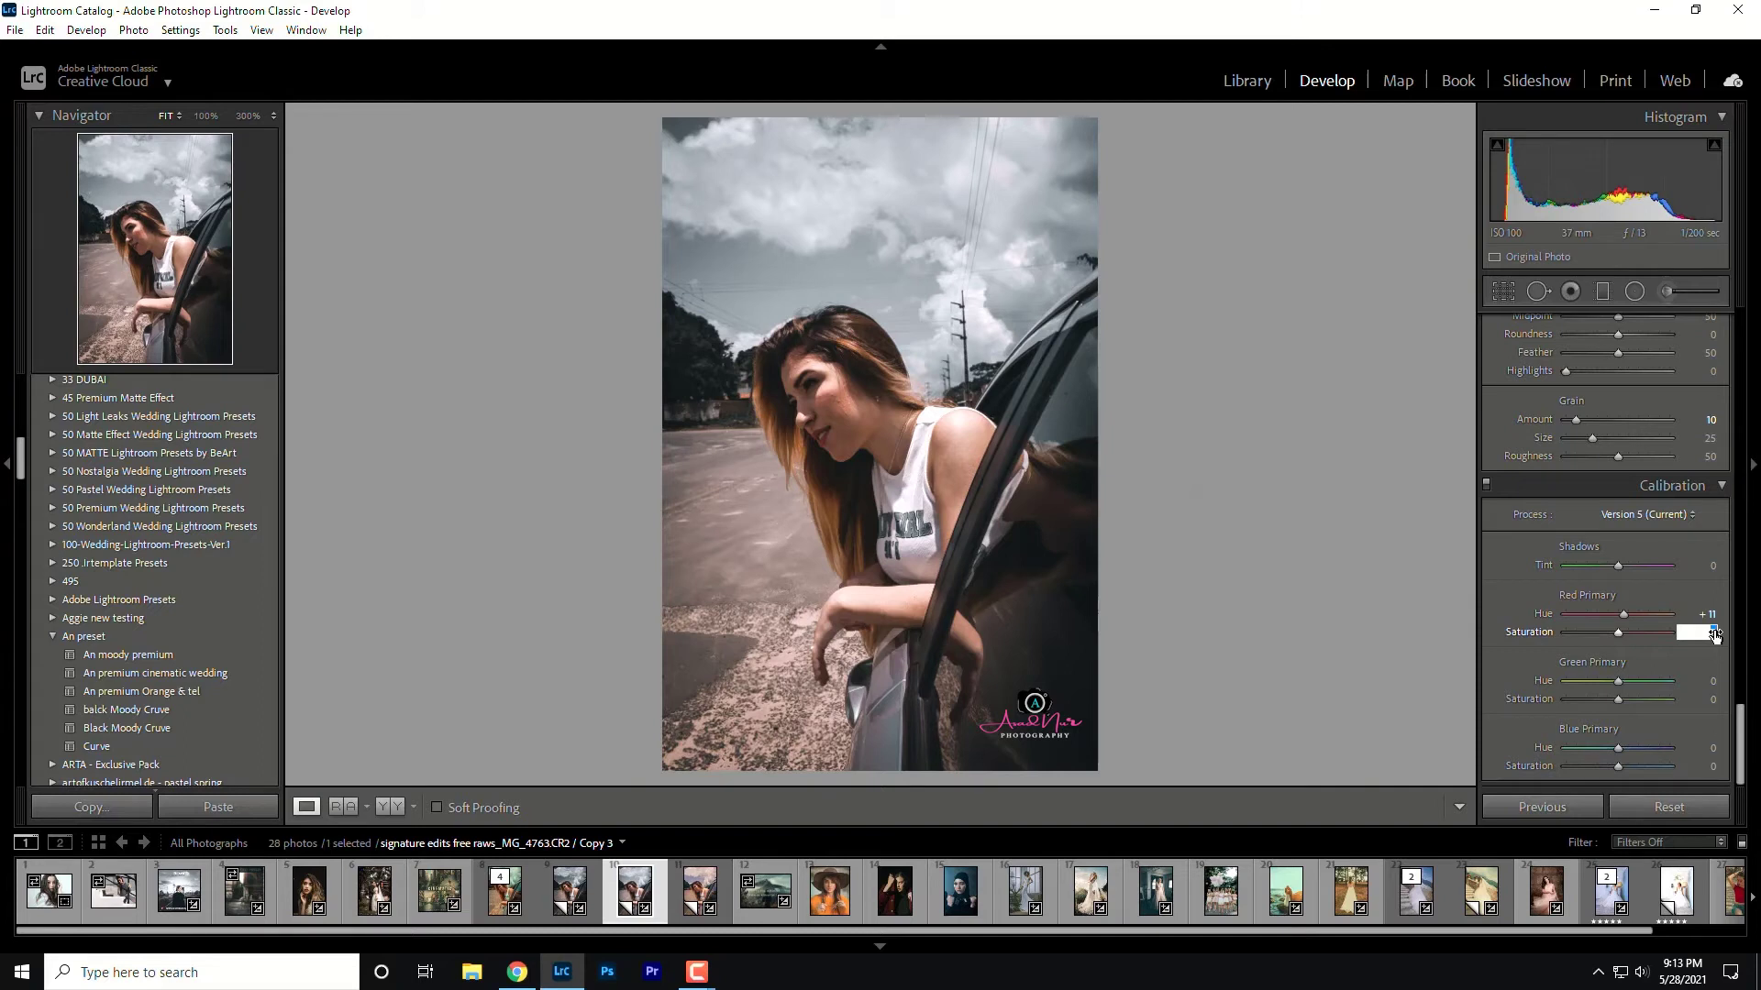
pyautogui.write('-11')
# - Set the blue primary to hue +9 and saturation -51
pyautogui.click(1713, 747)
pyautogui.write('8')
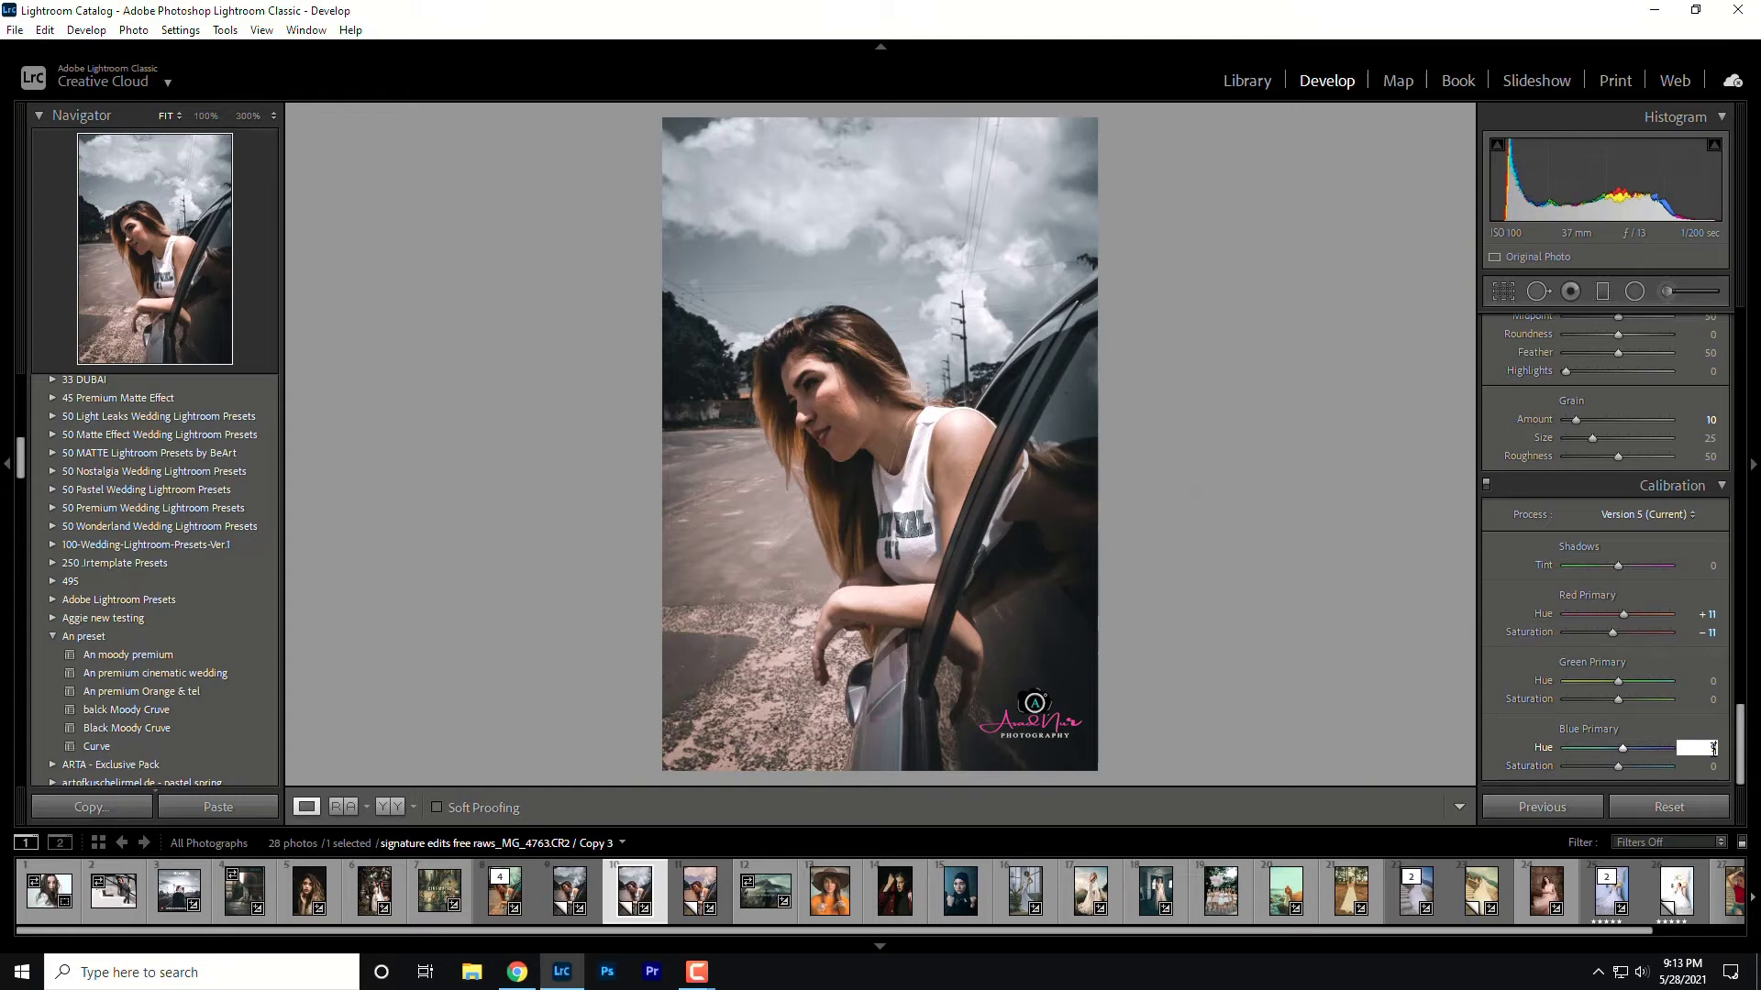
pyautogui.click(1713, 767)
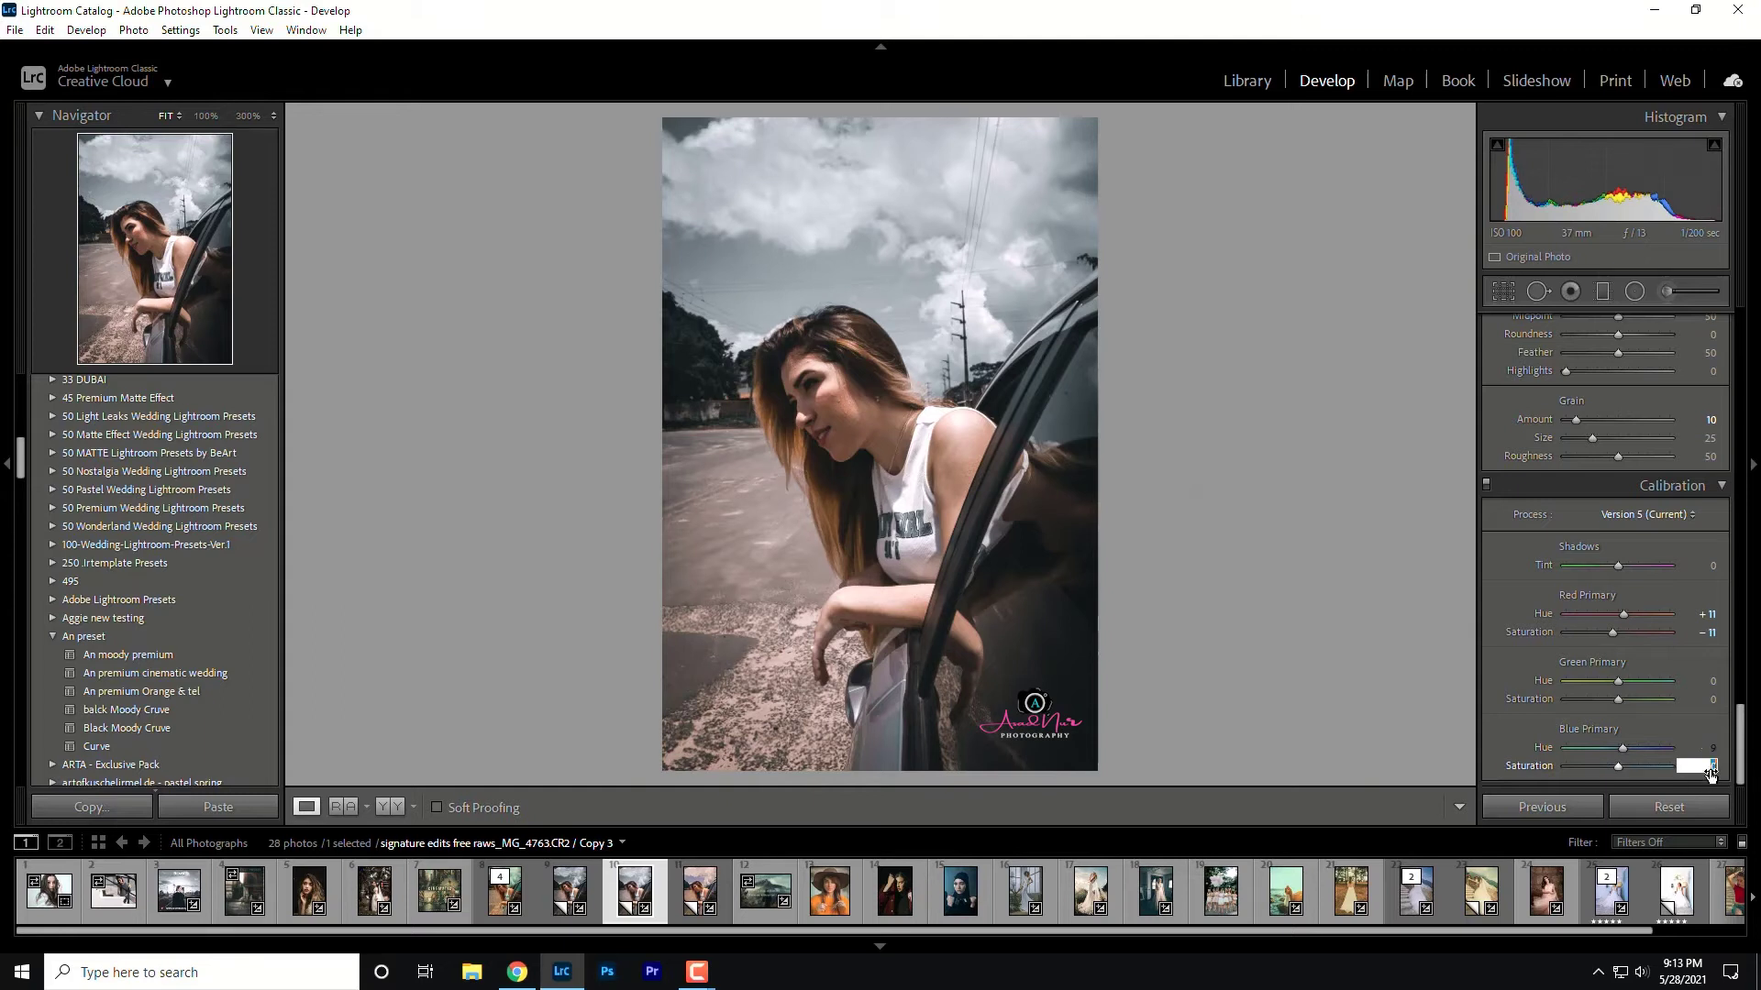
pyautogui.press('BackSpace')
pyautogui.write('0')
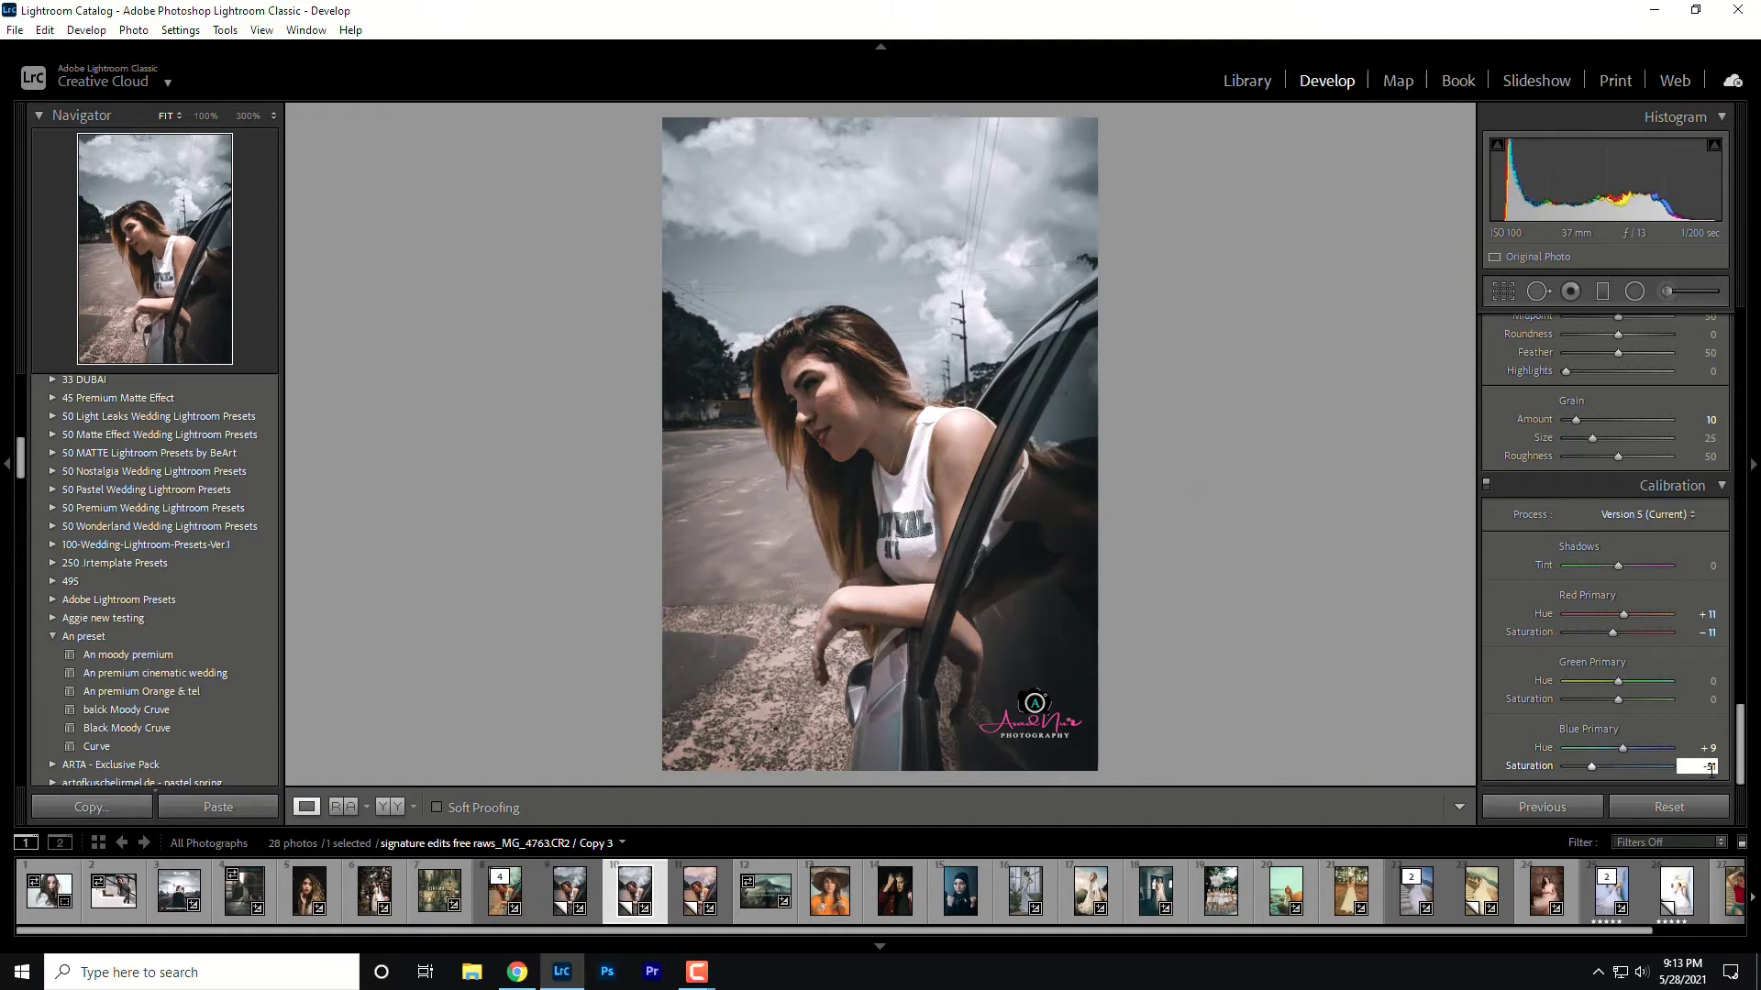
pyautogui.press('Return')
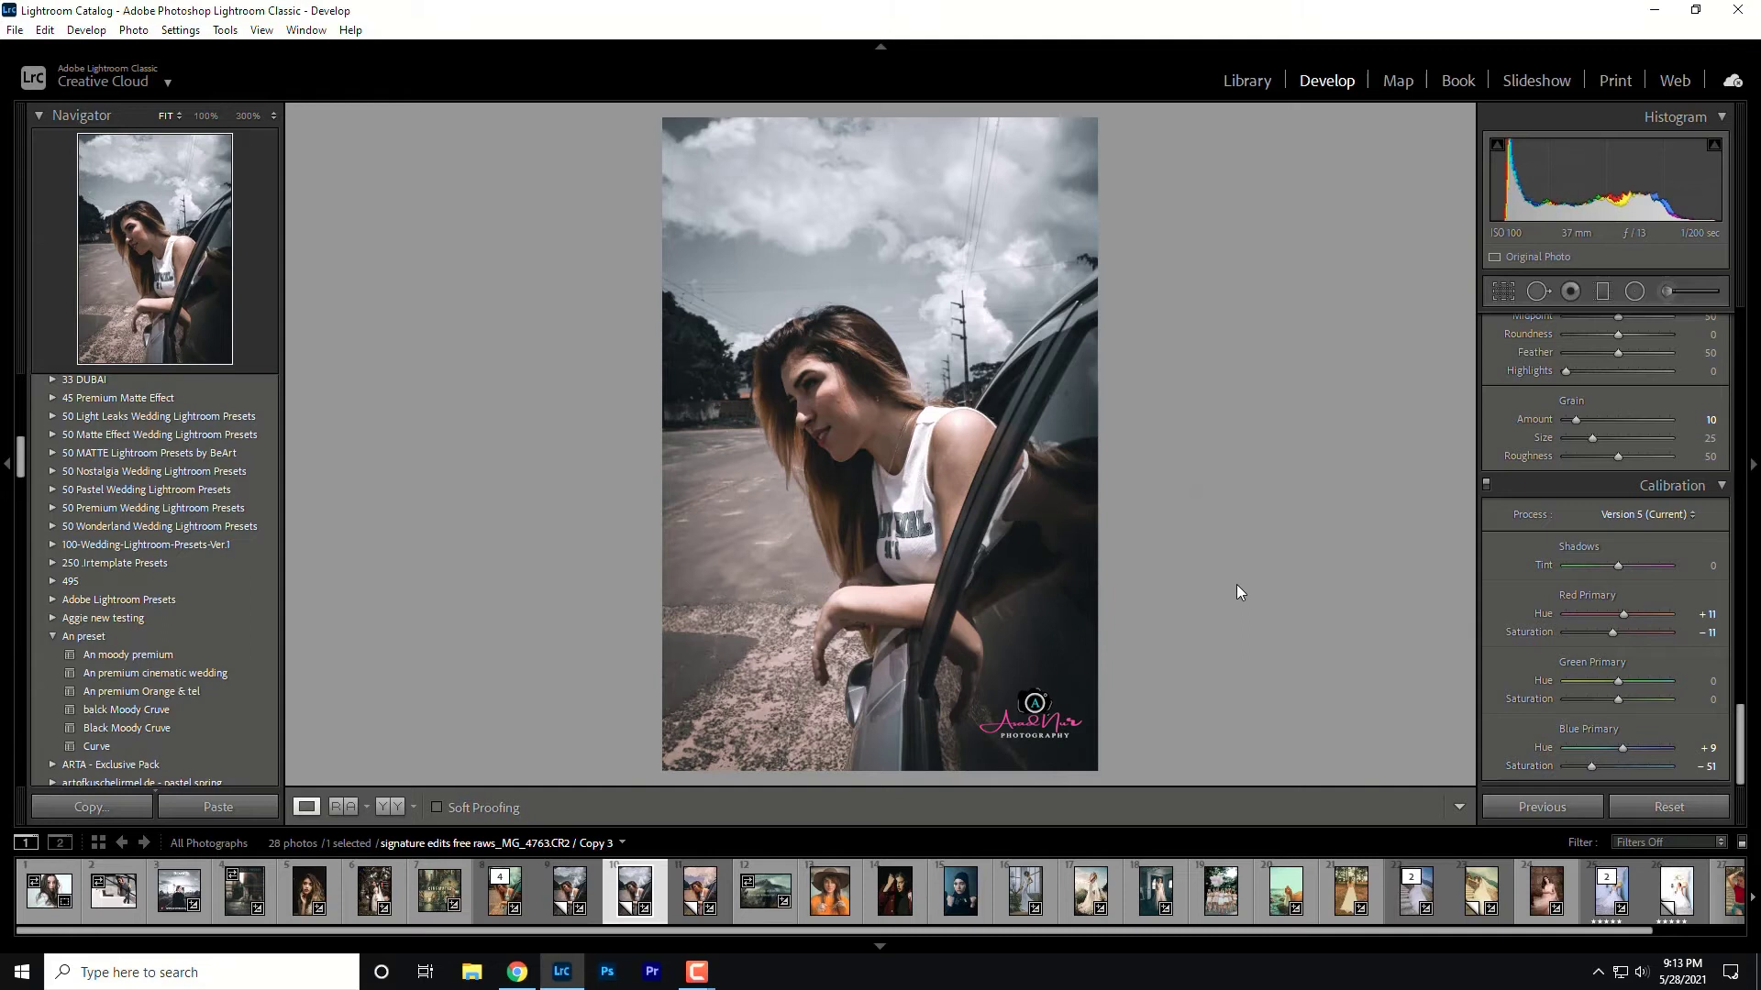
# - Set Blue Primary Saturation to 0 in Calibration, checking the face at 100%
pyautogui.click(840, 428)
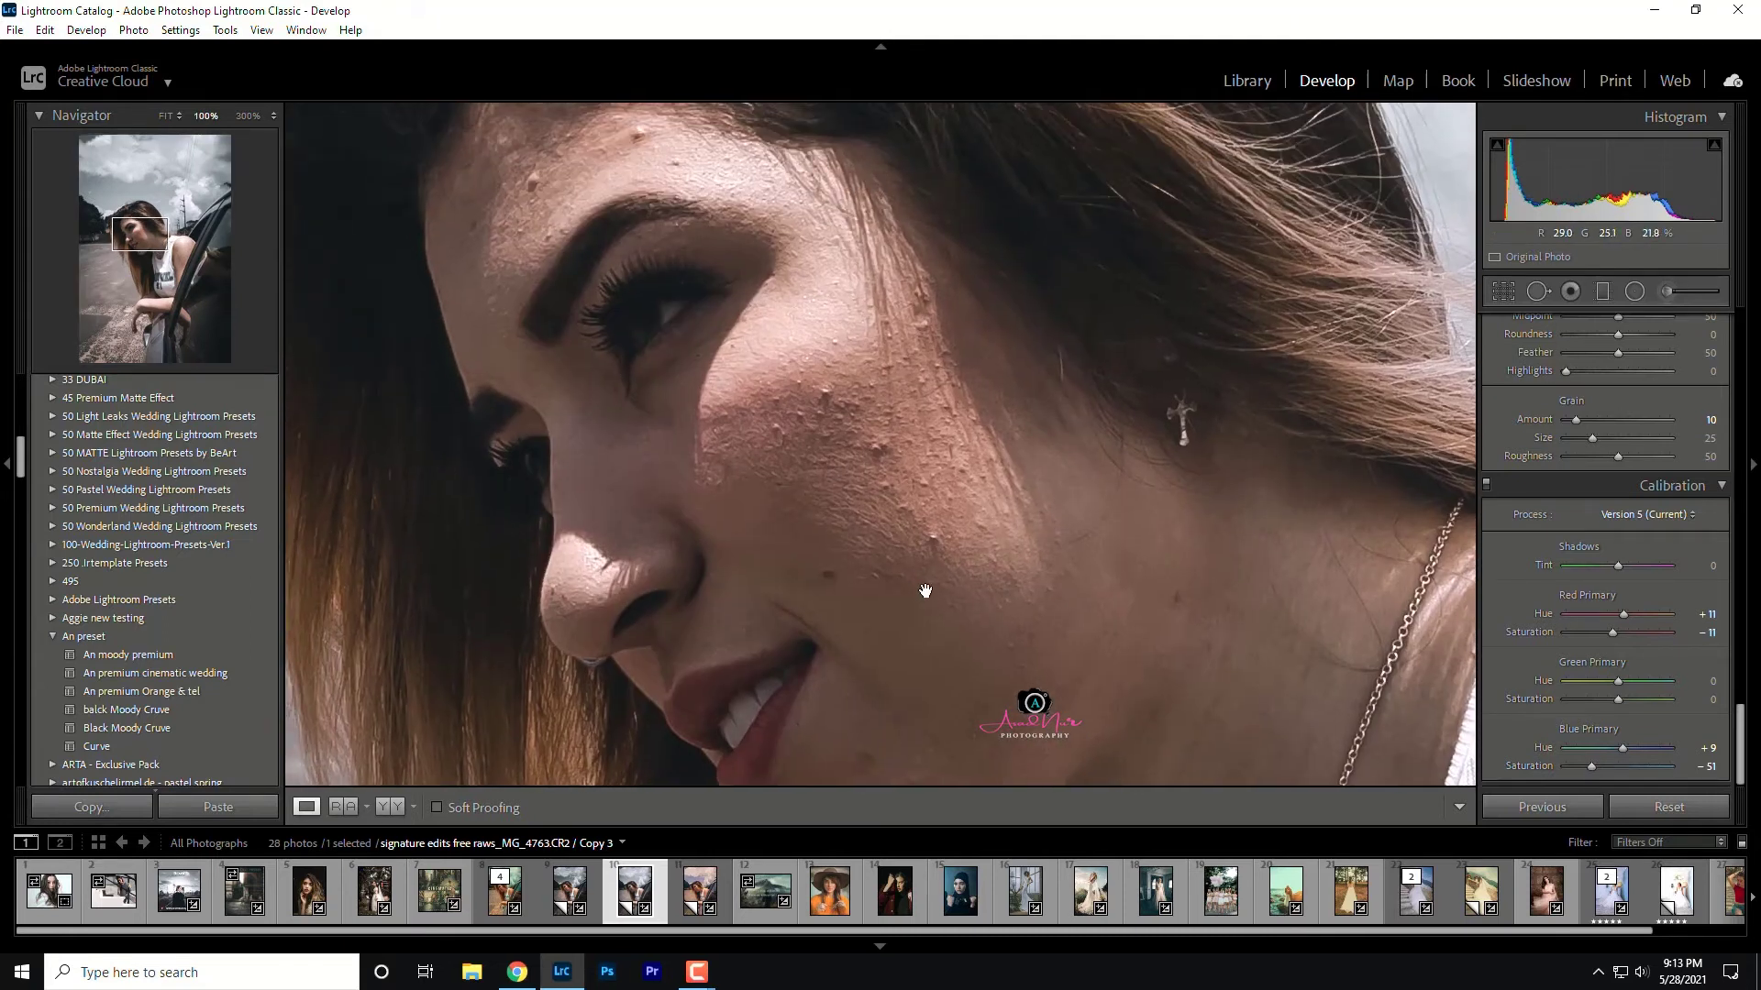
pyautogui.moveTo(928, 607); pyautogui.dragTo(915, 570)
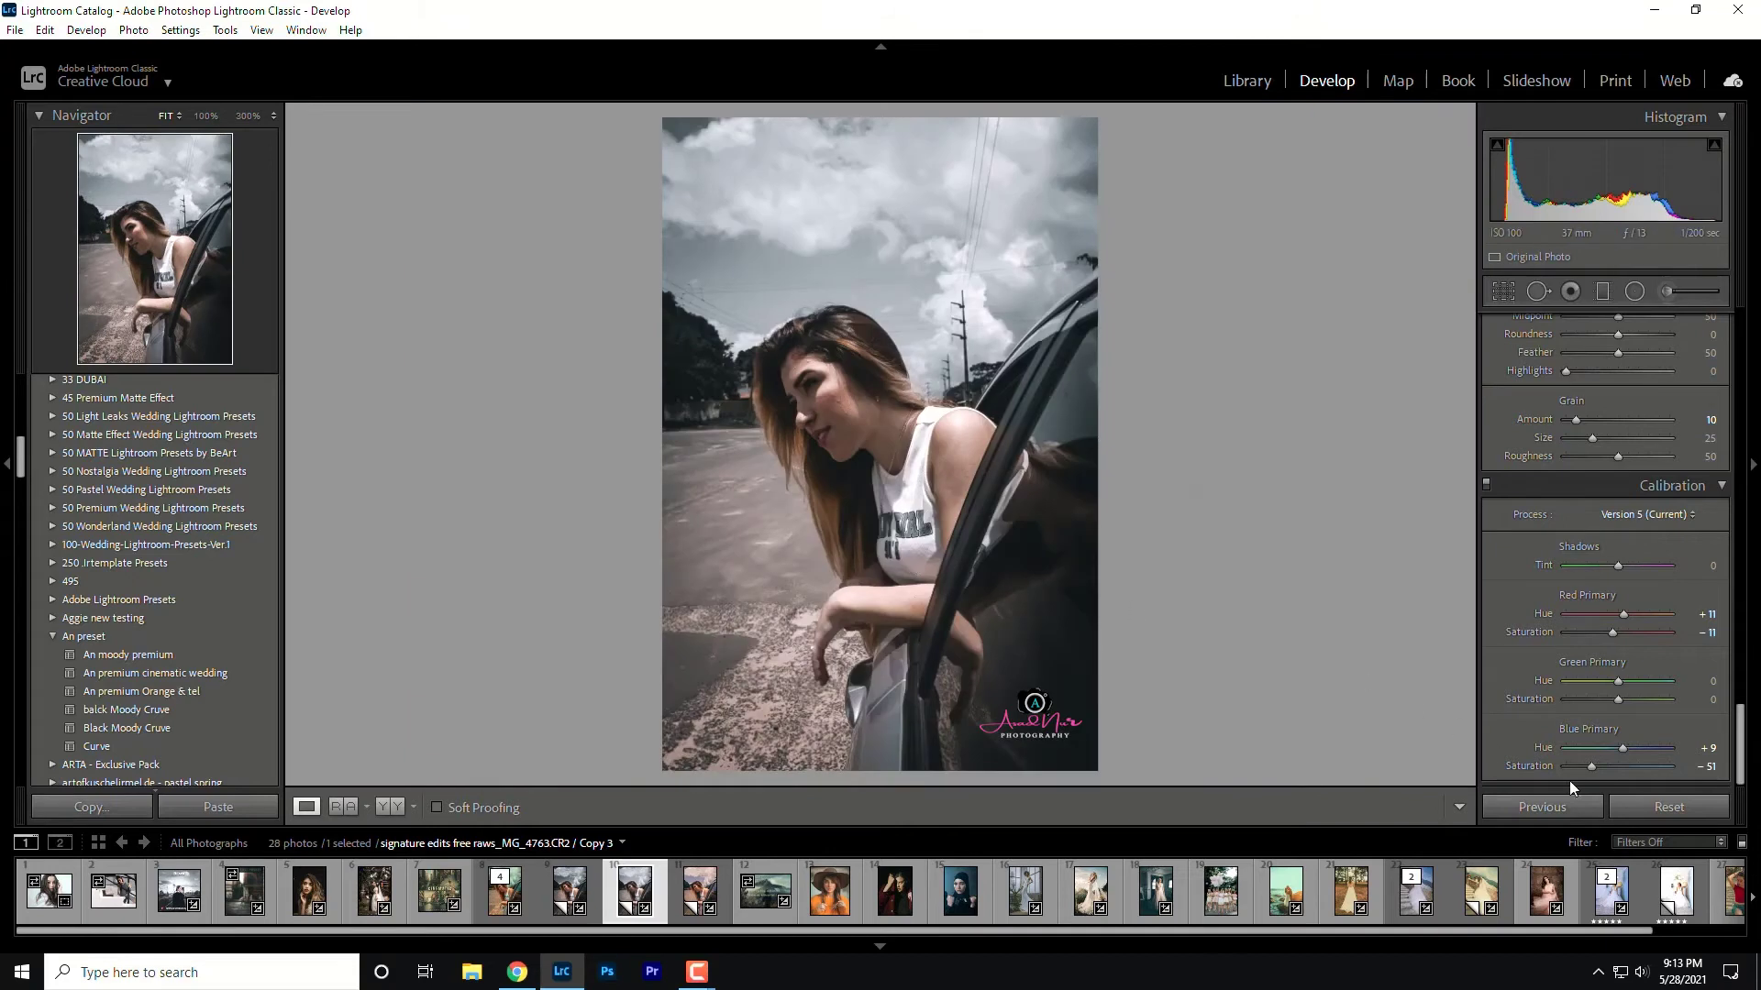
pyautogui.click(1707, 766)
pyautogui.write('0')
pyautogui.press('Return')
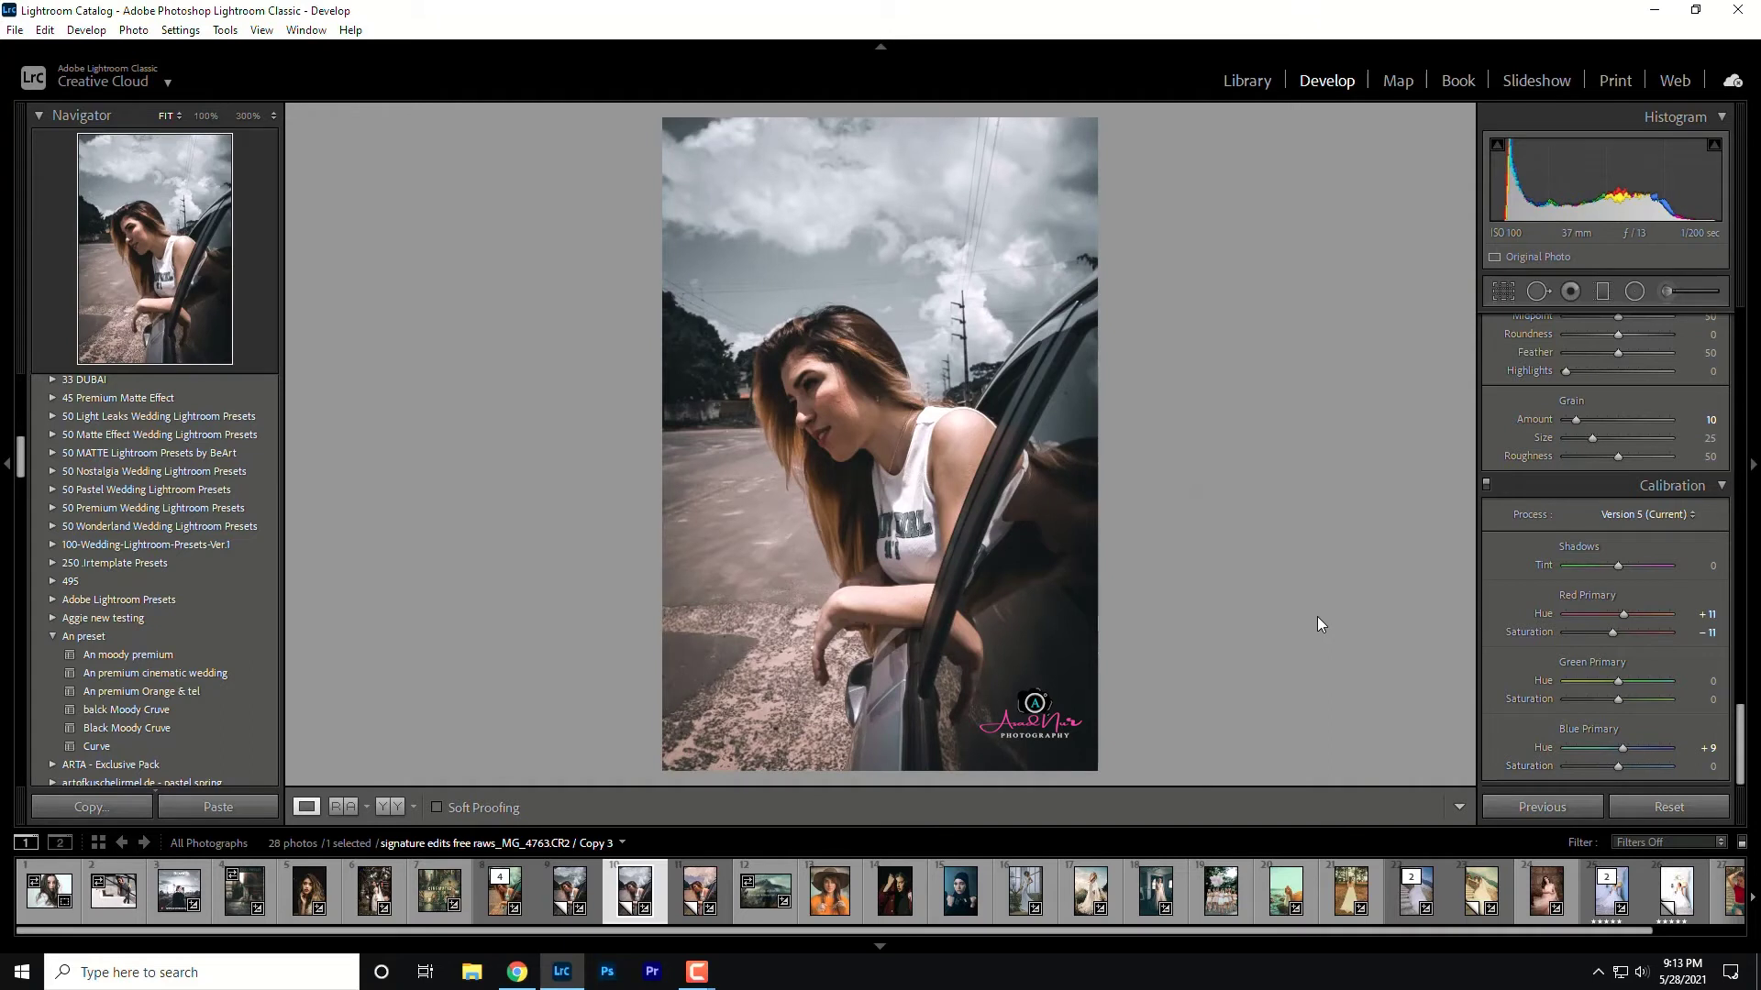
# - Inspect the cheek skin up close, return to the full view, and select the Radial Filter
pyautogui.moveTo(880, 438); pyautogui.dragTo(1052, 663)
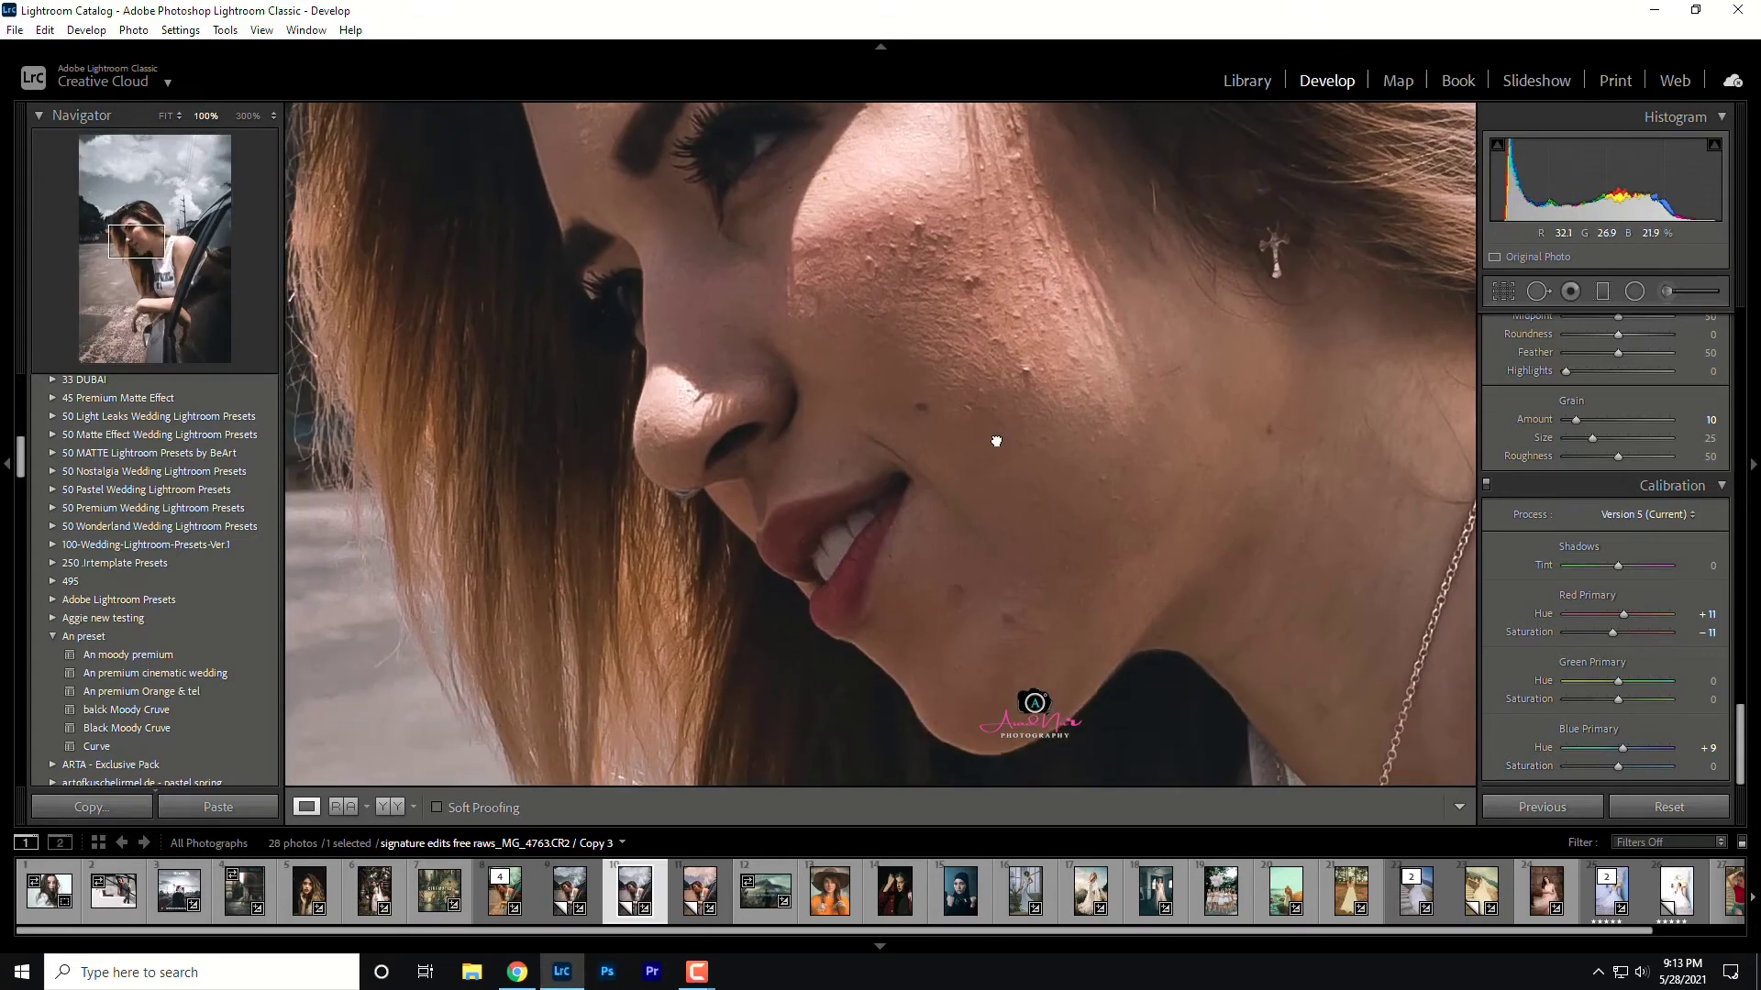
pyautogui.moveTo(1016, 585); pyautogui.dragTo(999, 440)
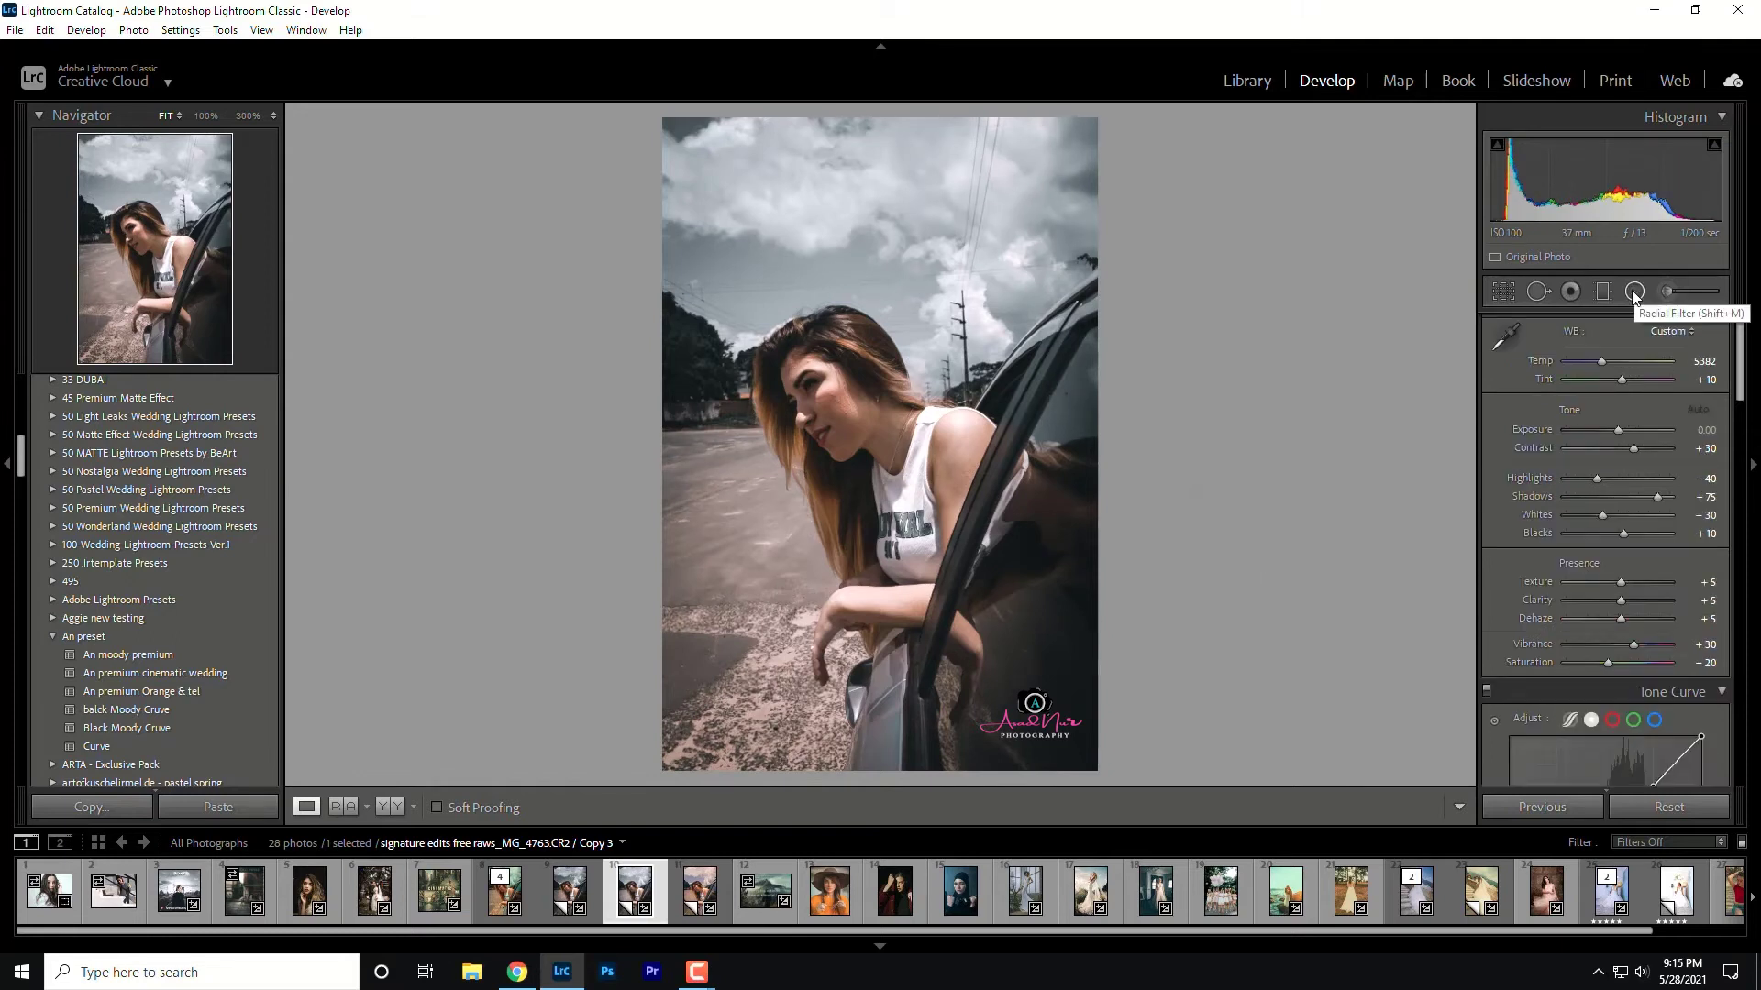
pyautogui.click(1634, 291)
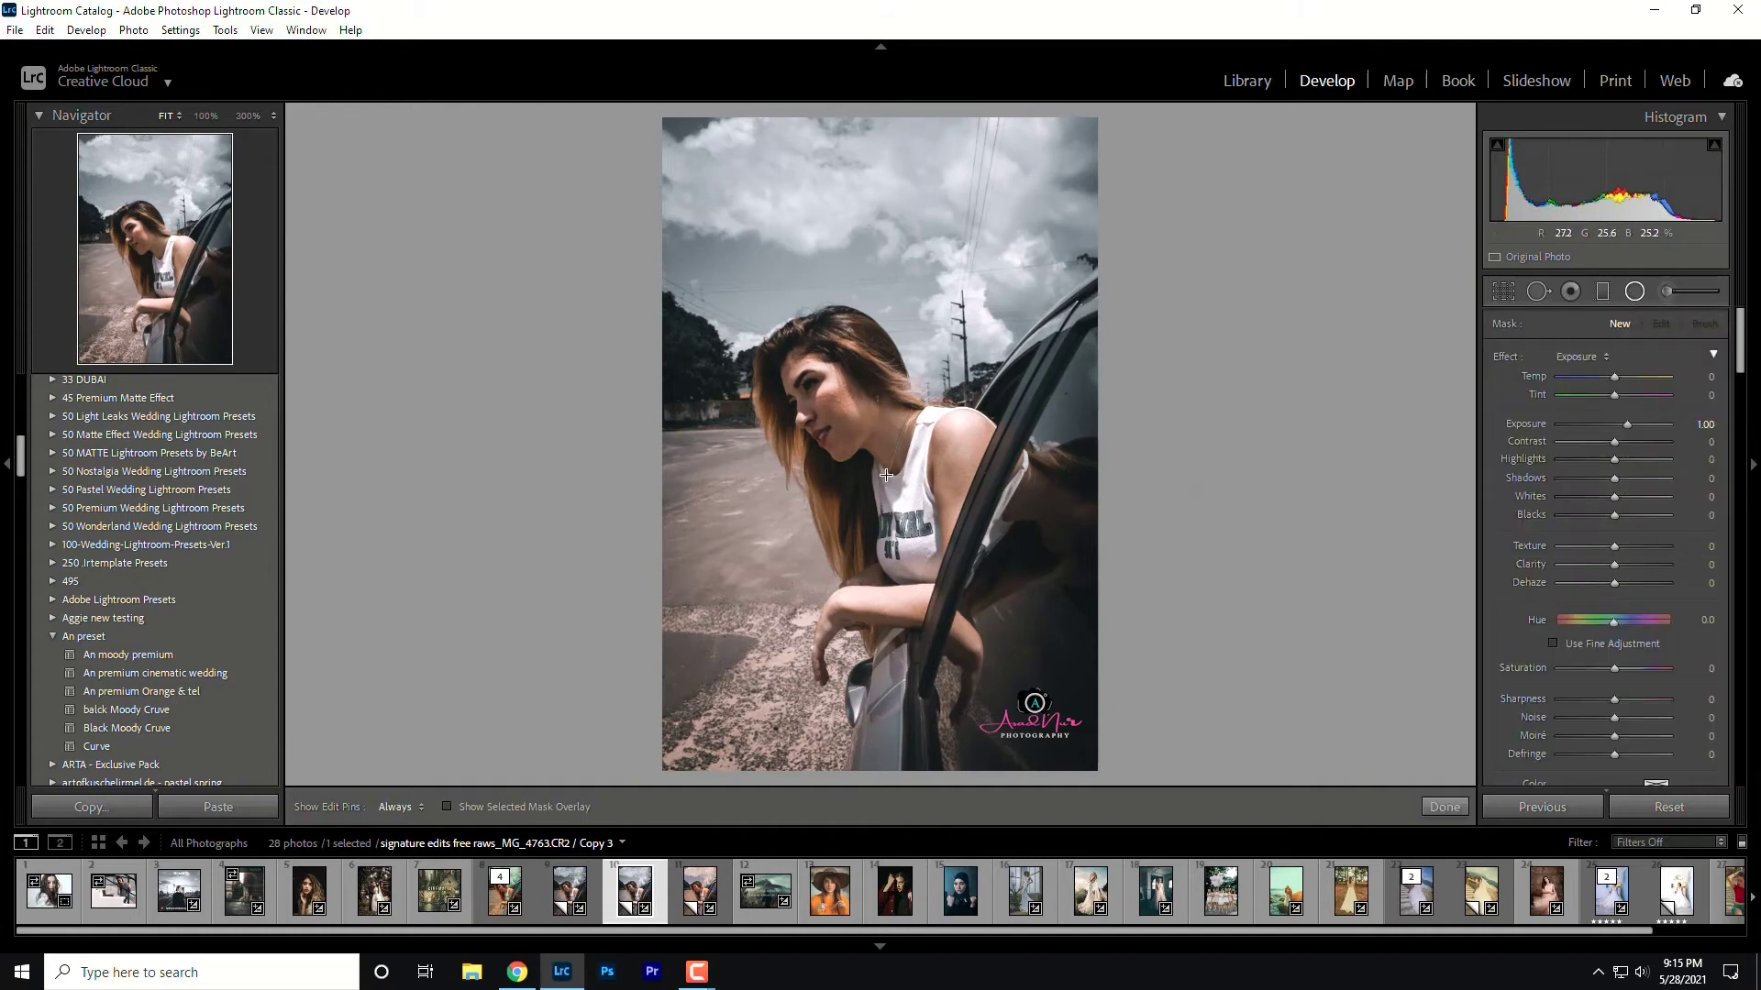
# - Draw a radial filter around the woman with the Burn (Darken) effect at -0.40 exposure
pyautogui.moveTo(885, 475); pyautogui.dragTo(1128, 785)
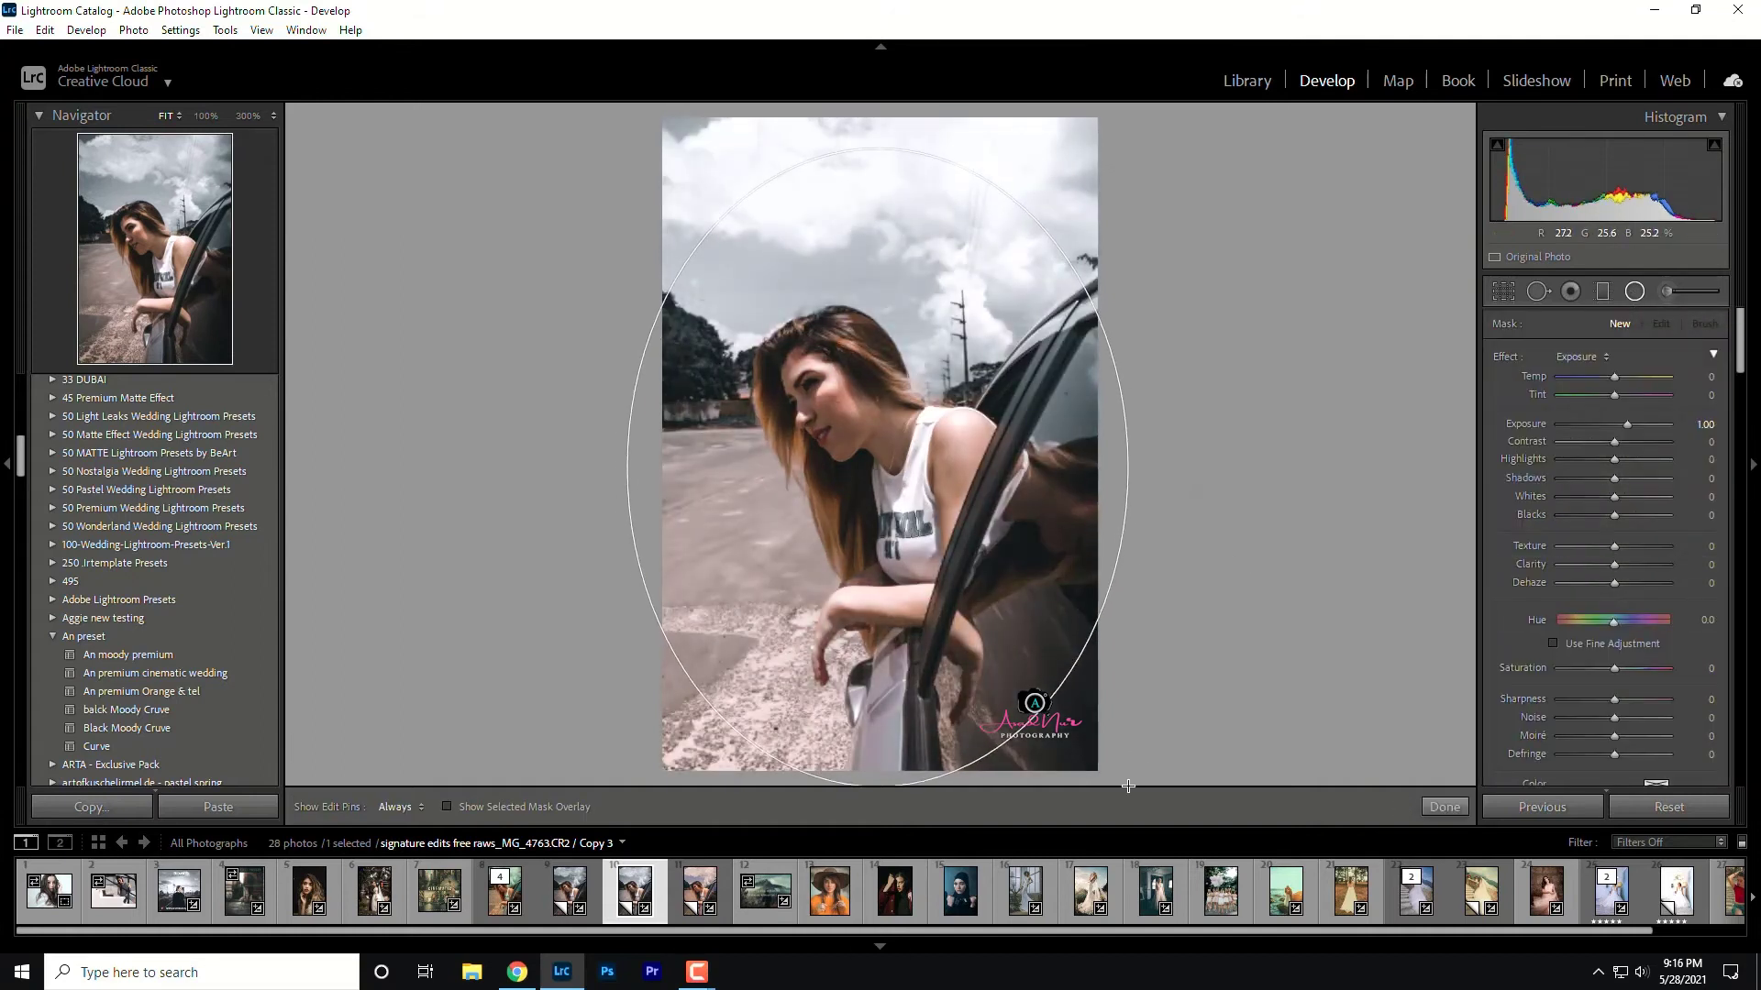
pyautogui.click(1583, 358)
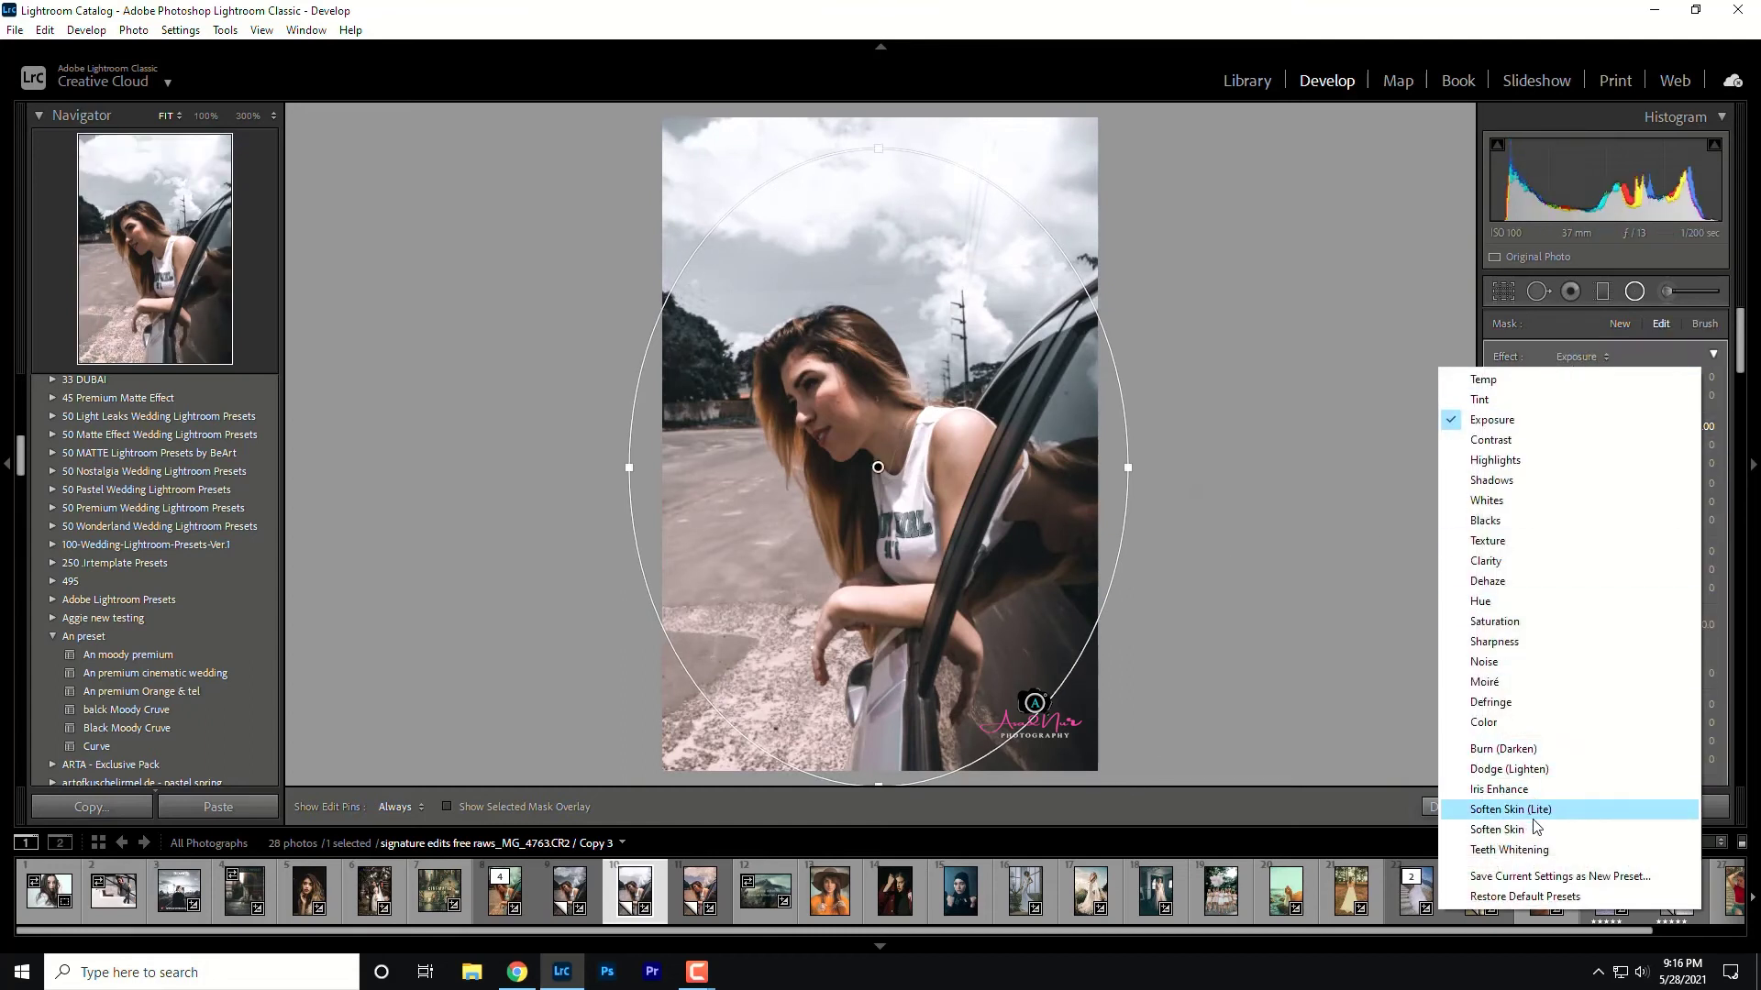
pyautogui.click(1544, 750)
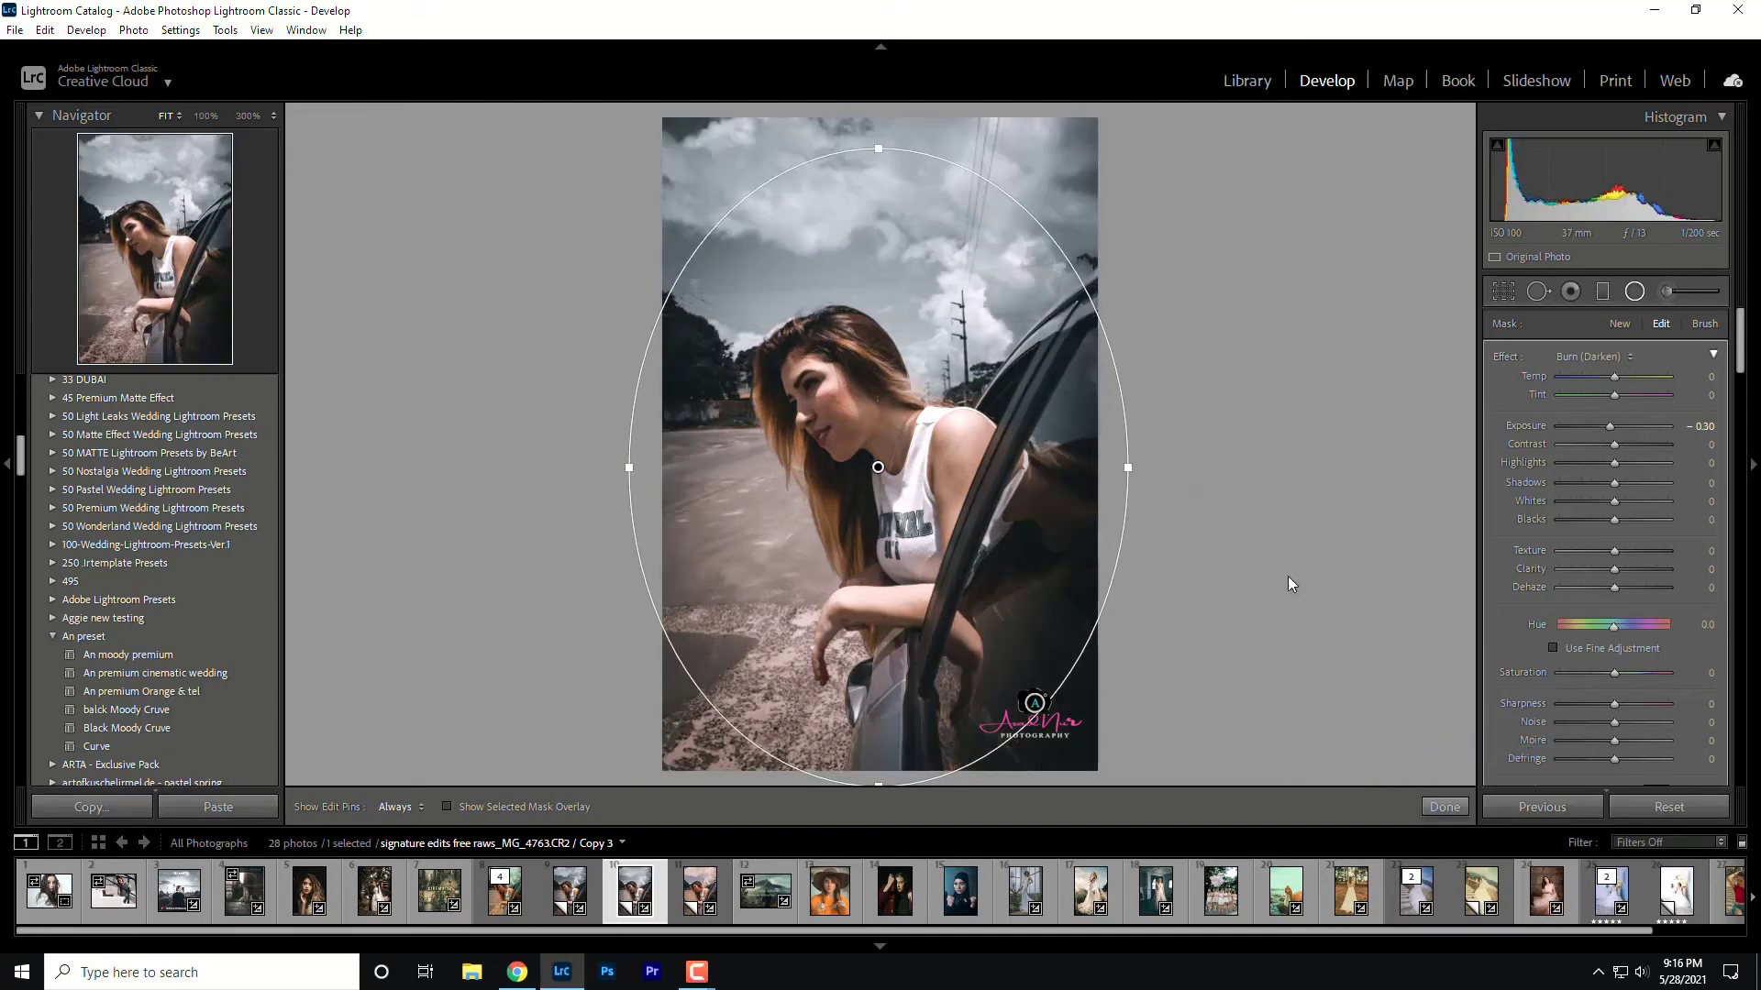
pyautogui.click(1704, 426)
pyautogui.press('Down')
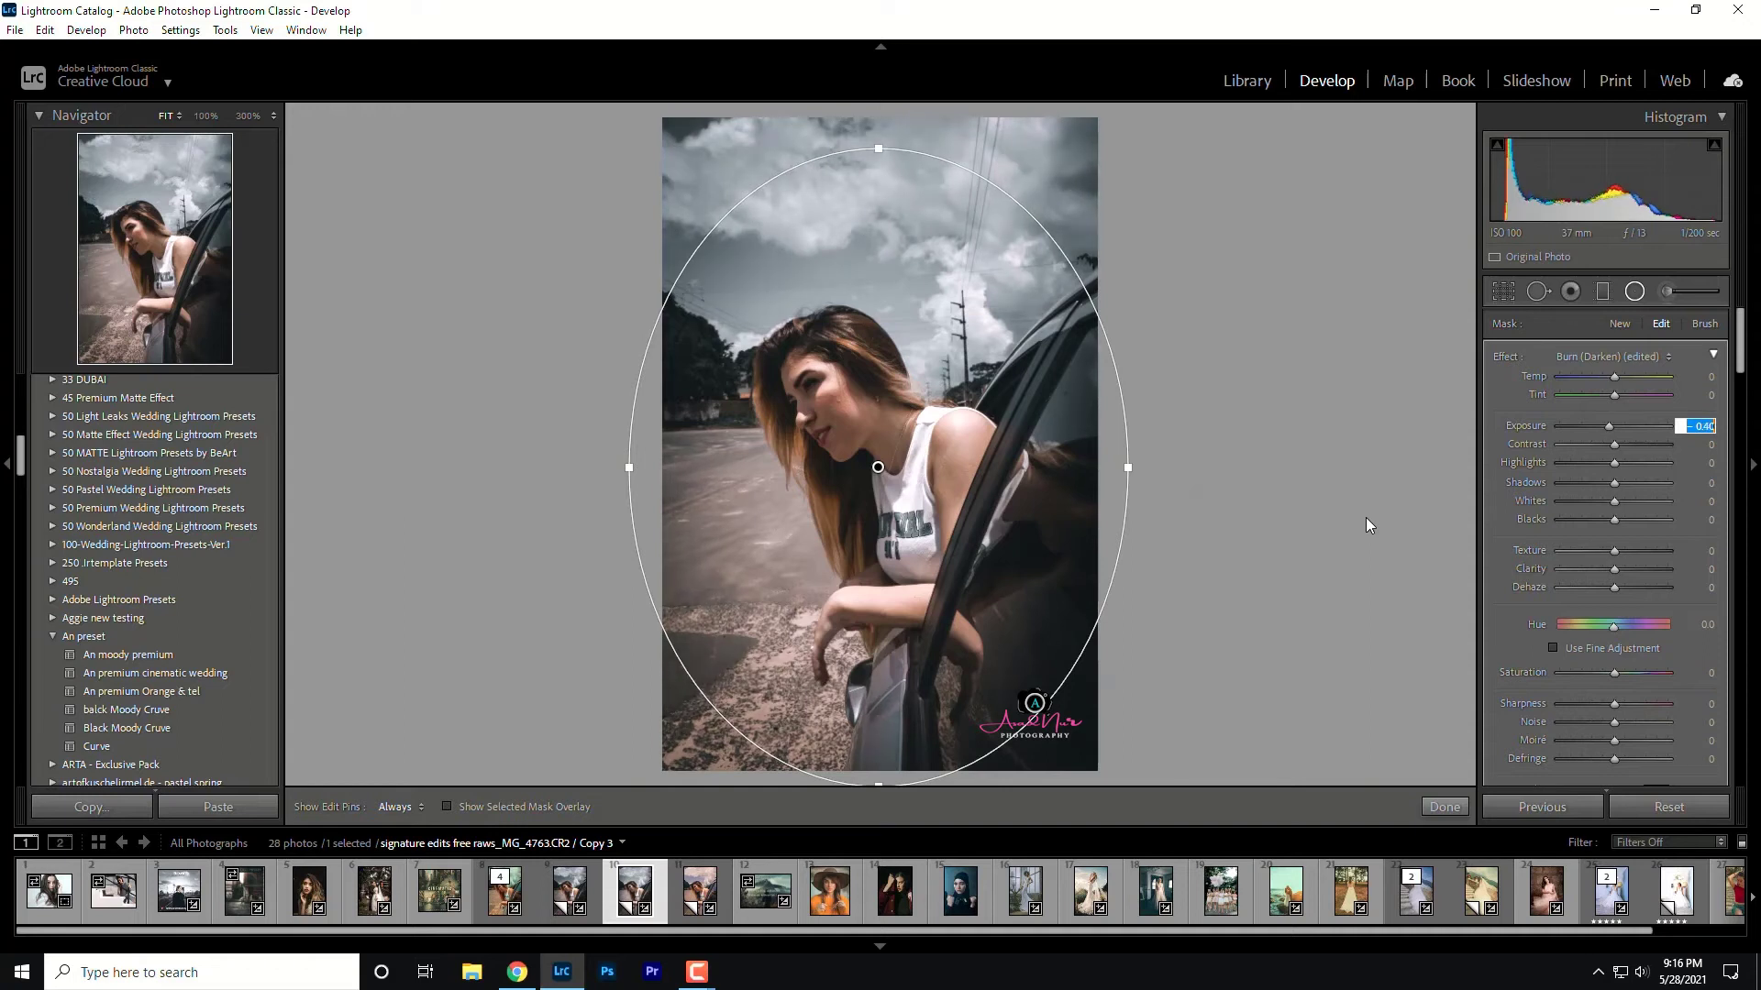
pyautogui.click(1430, 813)
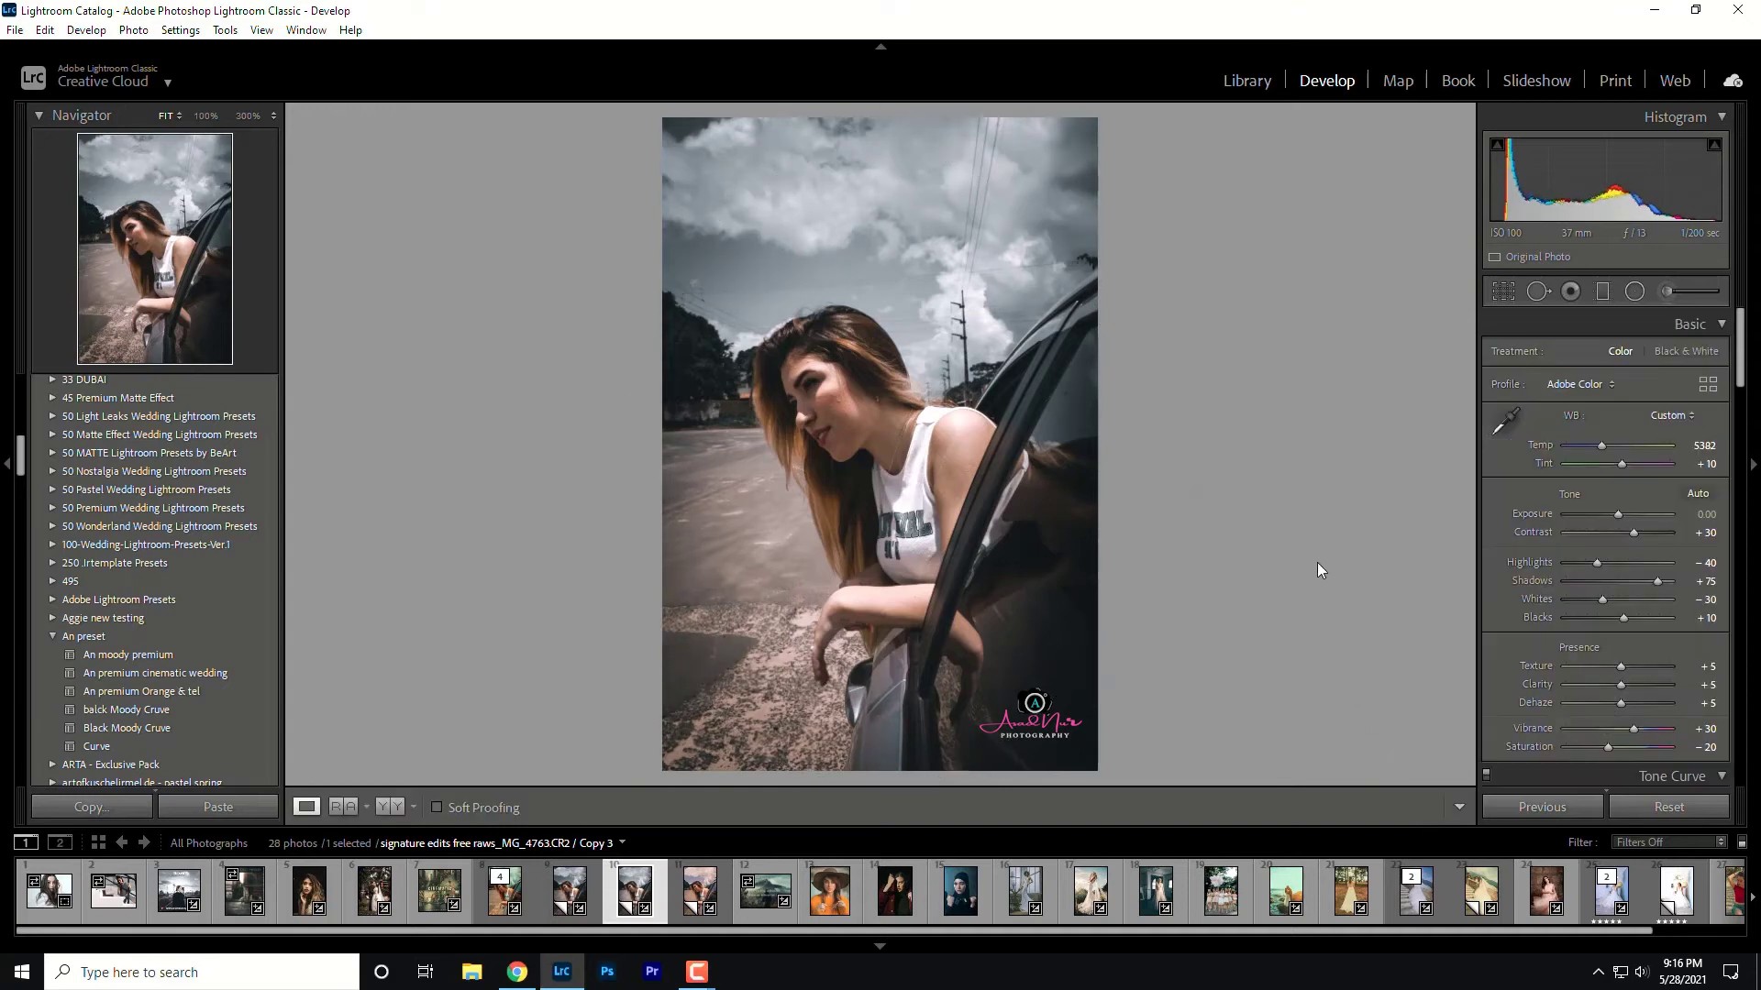
# - Warm the white balance temperature to 5882
pyautogui.click(1703, 446)
pyautogui.press('Up')
pyautogui.rightClick(623, 908)
# - Open the portrait in Photoshop and patch the first two cheek blemishes
pyautogui.click(953, 456)
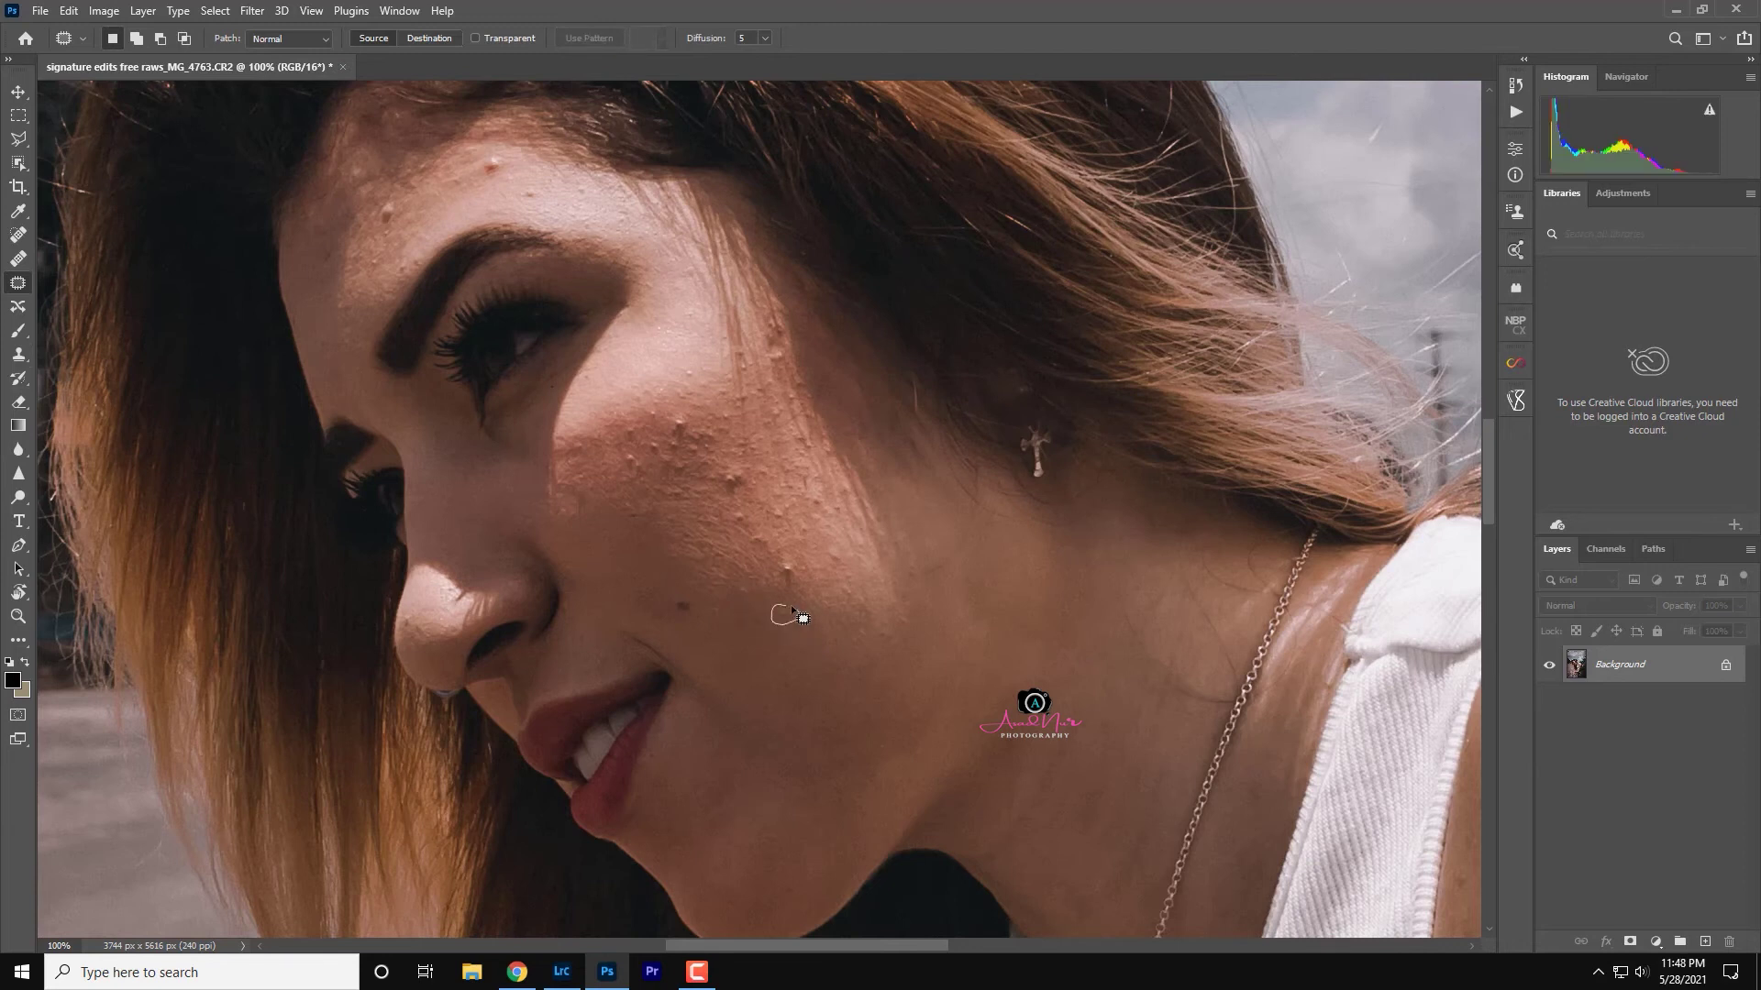
pyautogui.click(850, 633)
pyautogui.moveTo(906, 632)
pyautogui.mouseDown()
pyautogui.moveTo(928, 604)
pyautogui.moveTo(842, 560)
pyautogui.mouseUp()
pyautogui.scroll(2, 802, 573)
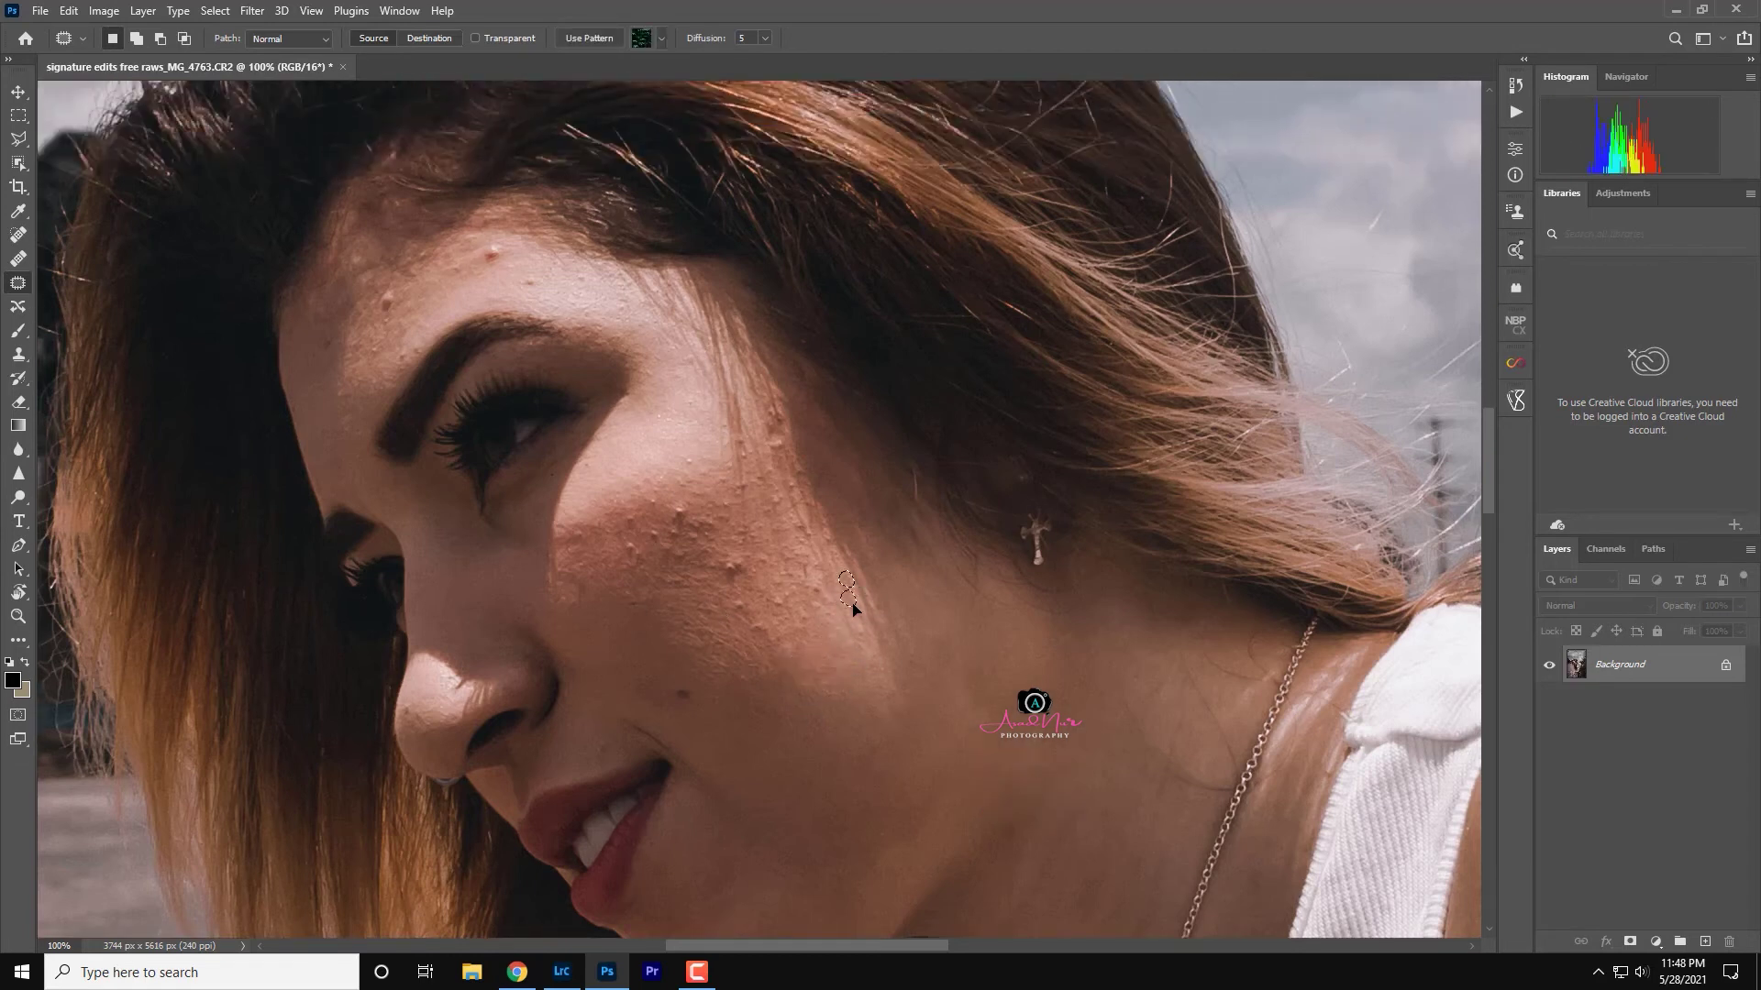
pyautogui.scroll(1, 857, 609)
pyautogui.scroll(1, 822, 650)
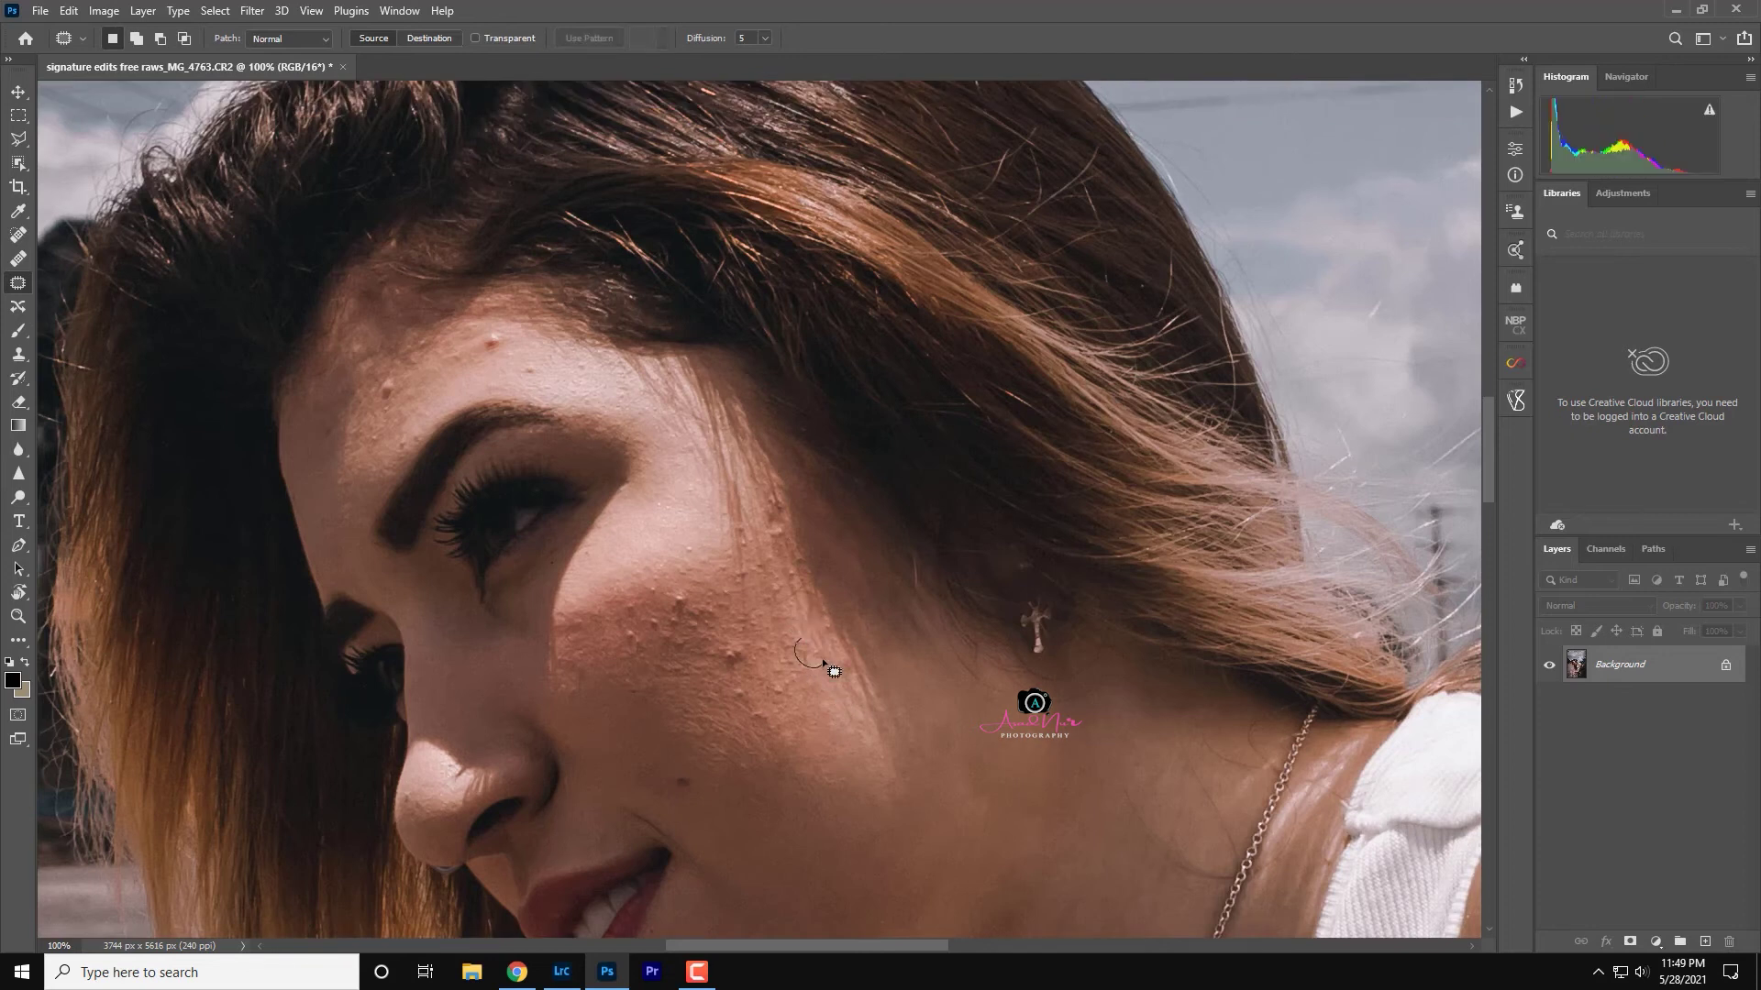
pyautogui.scroll(1, 764, 759)
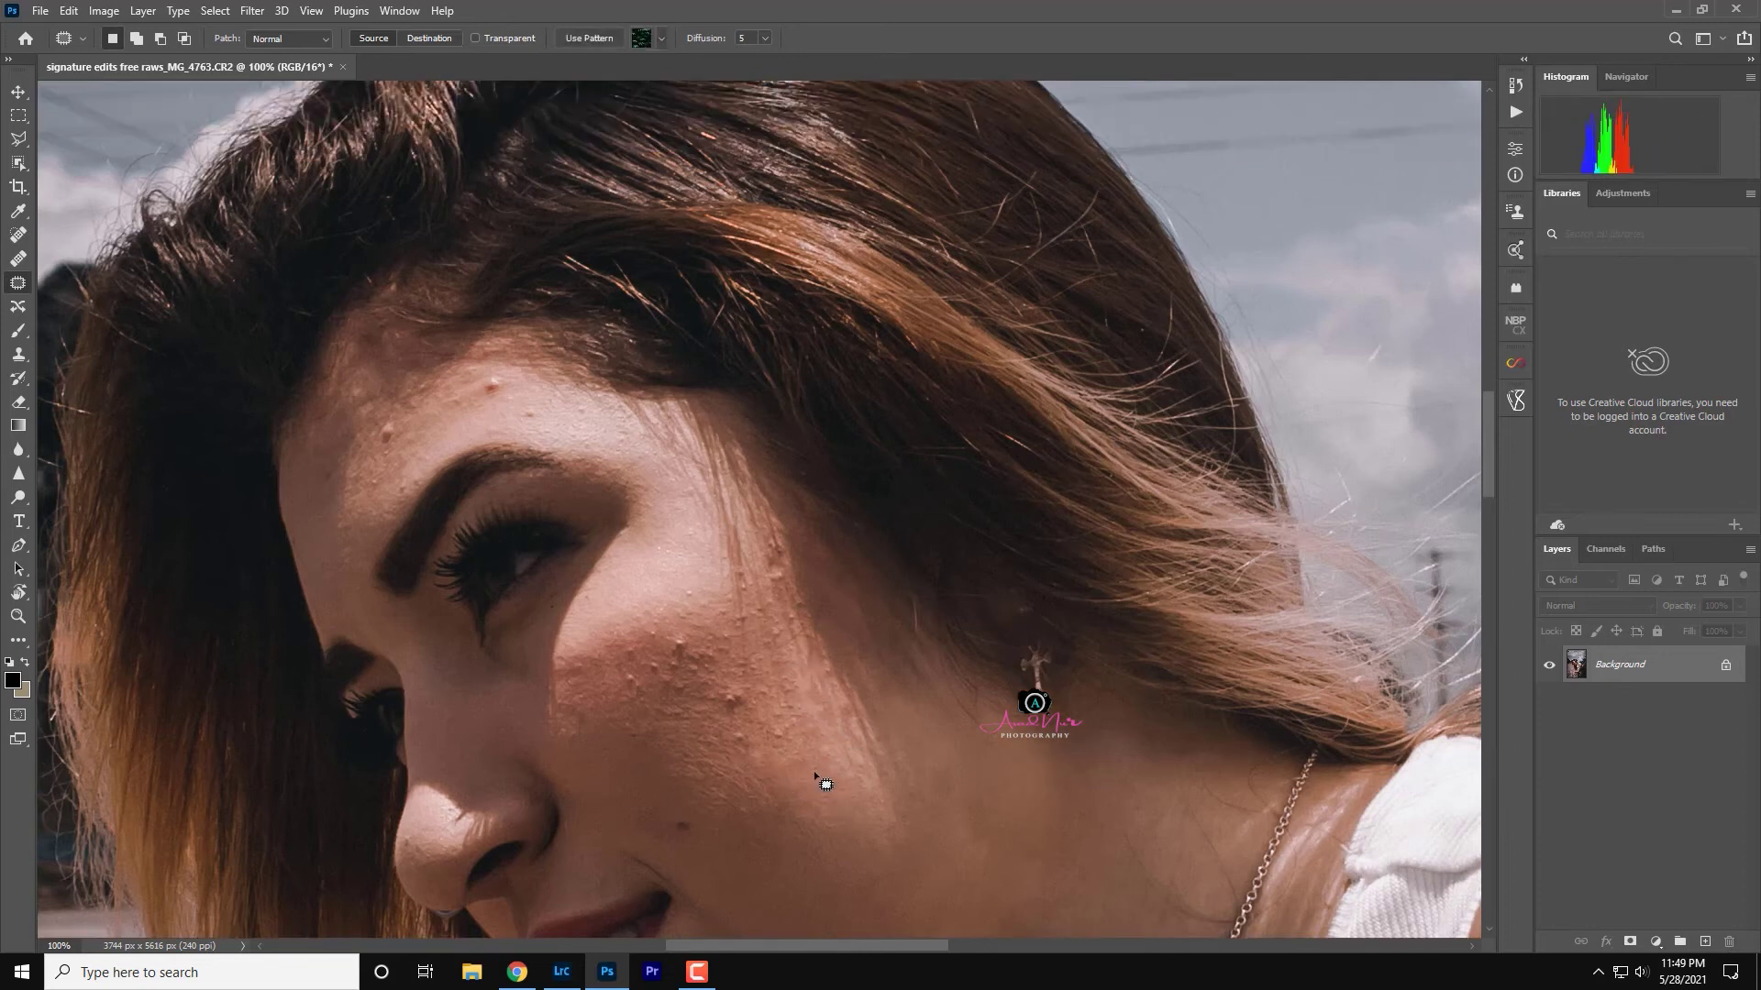
pyautogui.scroll(1, 825, 784)
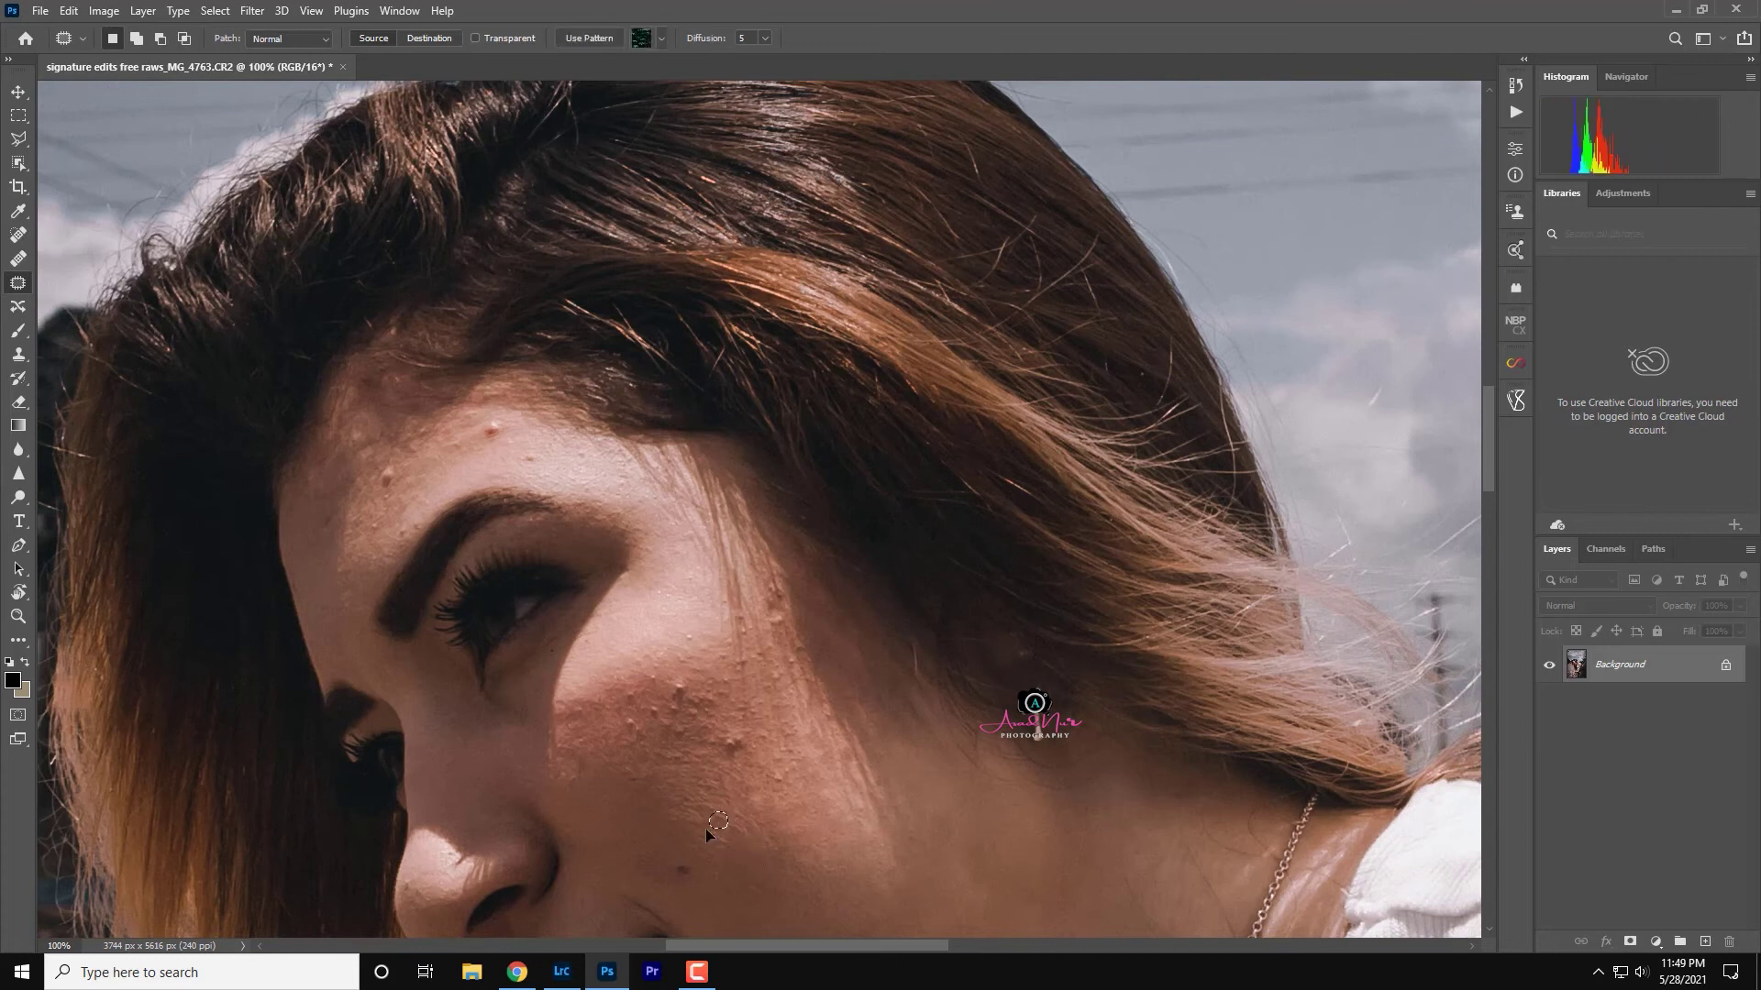
pyautogui.scroll(1, 720, 844)
pyautogui.scroll(1, 734, 872)
pyautogui.moveTo(798, 830); pyautogui.dragTo(809, 836)
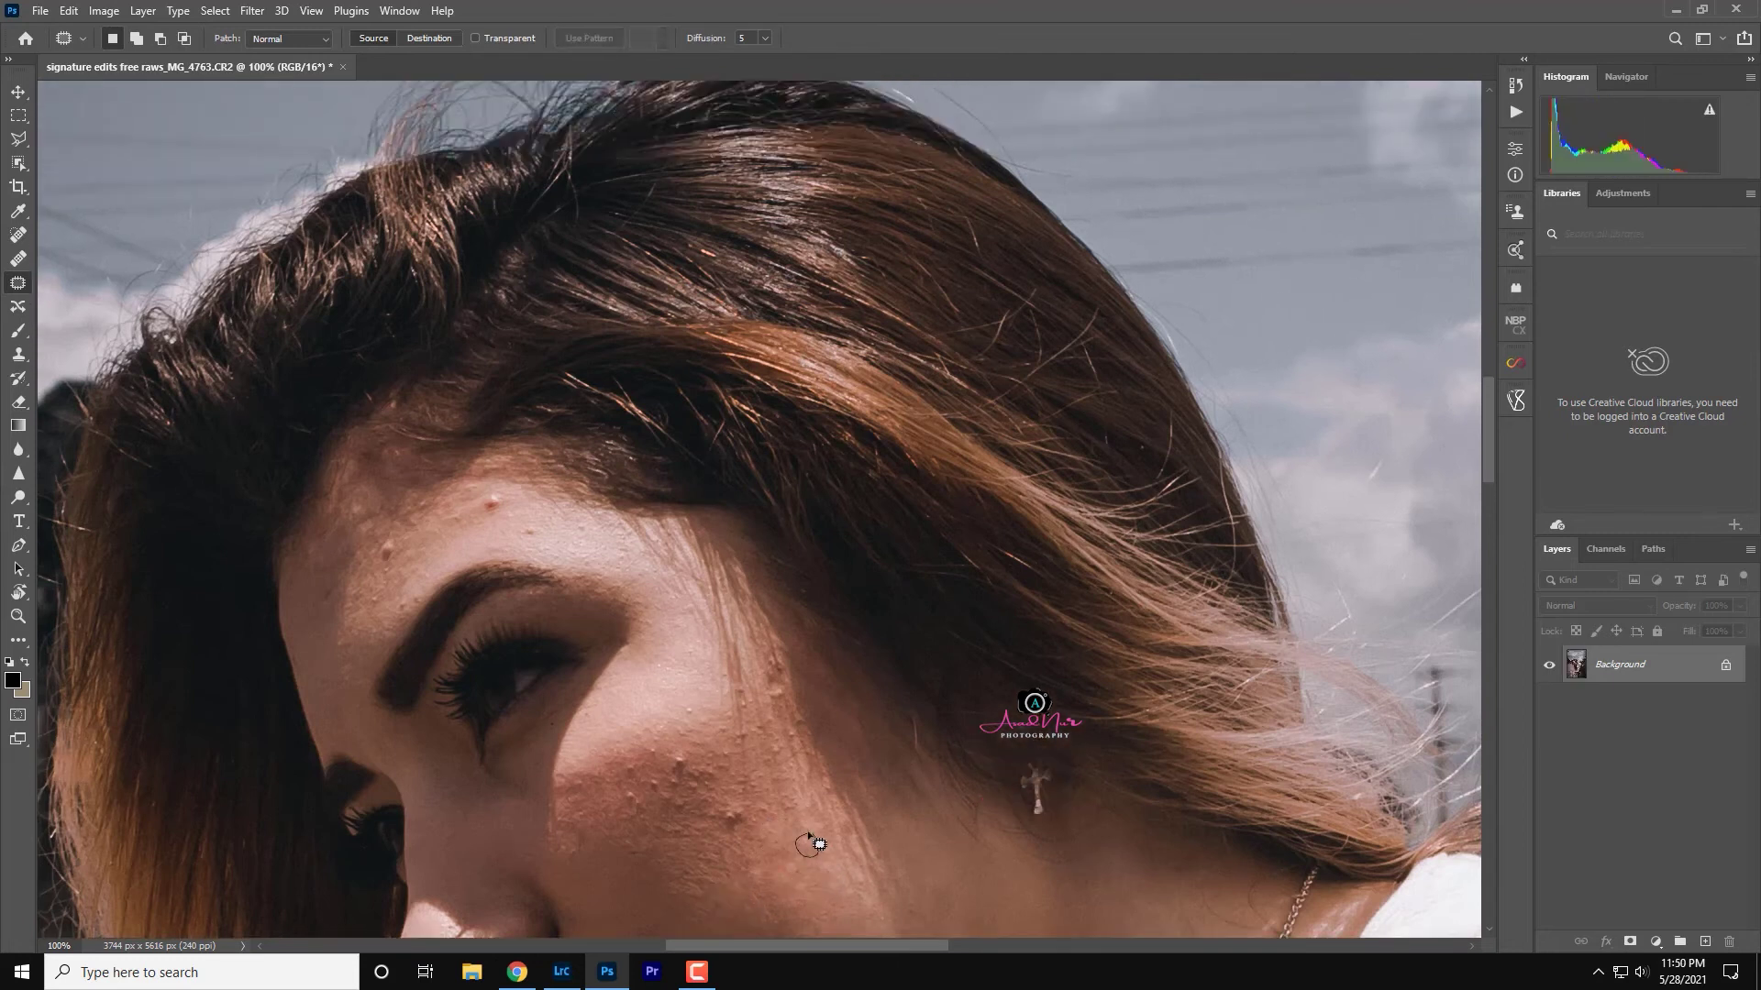
pyautogui.scroll(-2, 817, 896)
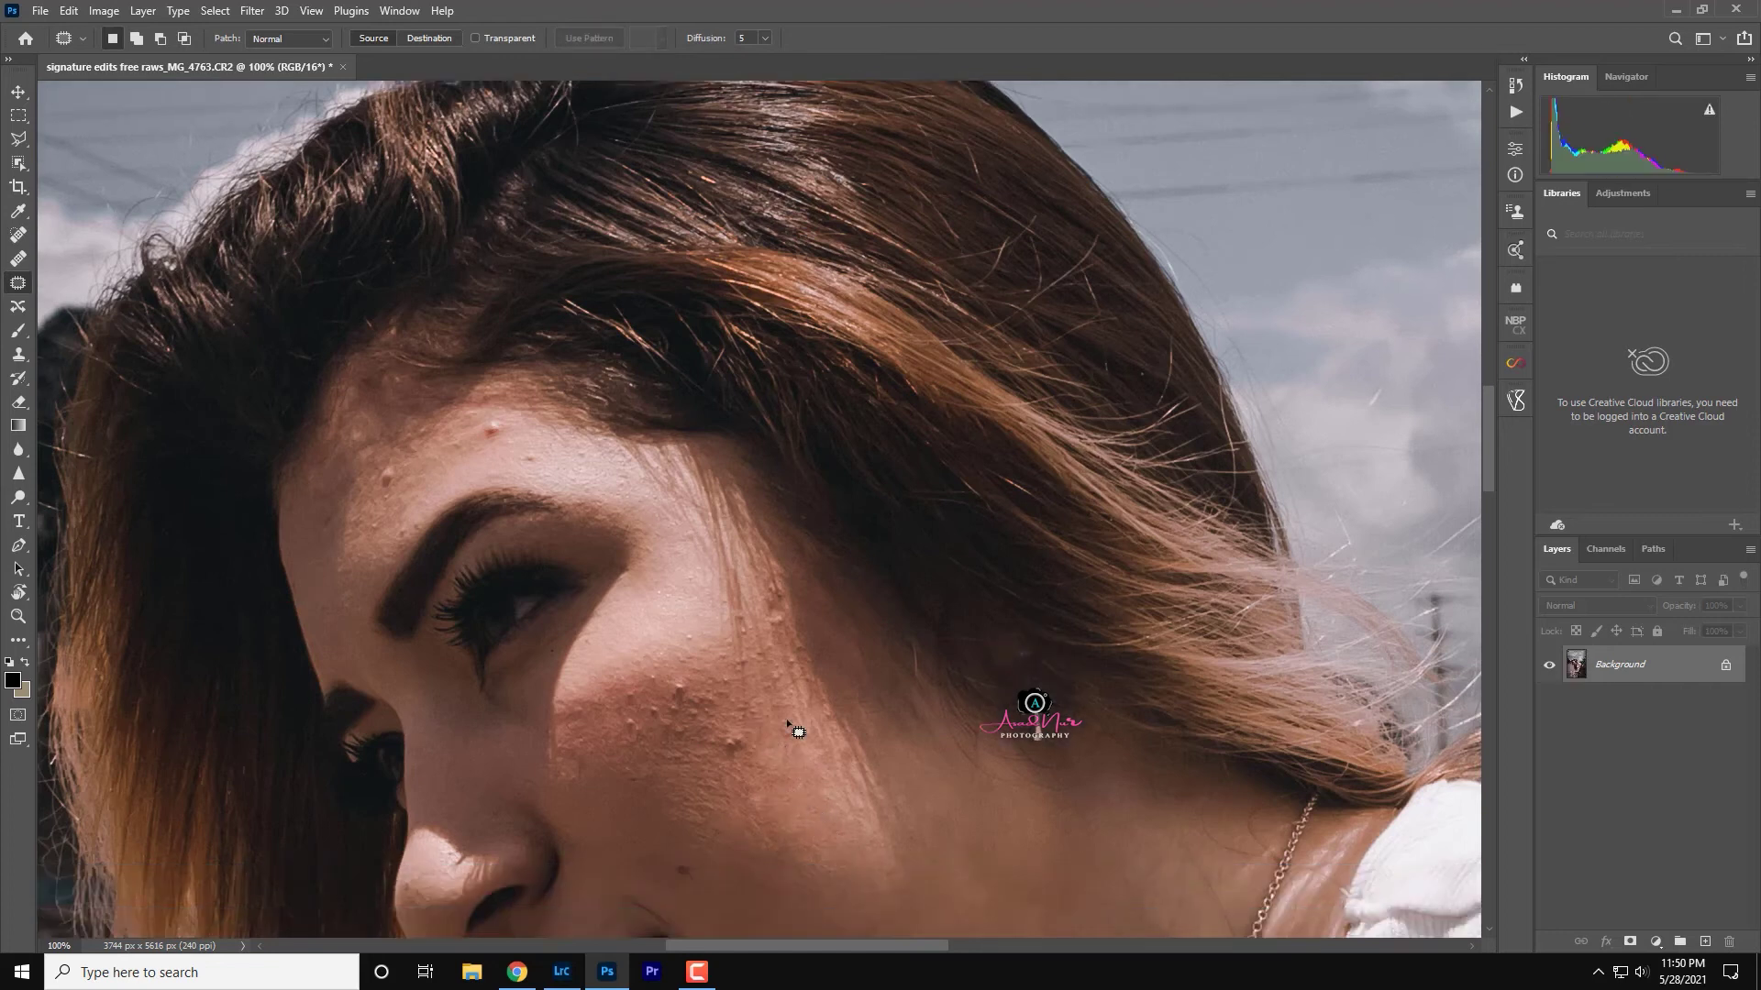
pyautogui.hotkey('ctrl', 'd')
# - Patch another cheek blemish and a larger bump on the cheek
pyautogui.scroll(1, 743, 782)
pyautogui.scroll(-1, 772, 791)
pyautogui.moveTo(743, 754); pyautogui.dragTo(707, 795)
pyautogui.hotkey('ctrl', 'd')
pyautogui.scroll(-1, 633, 662)
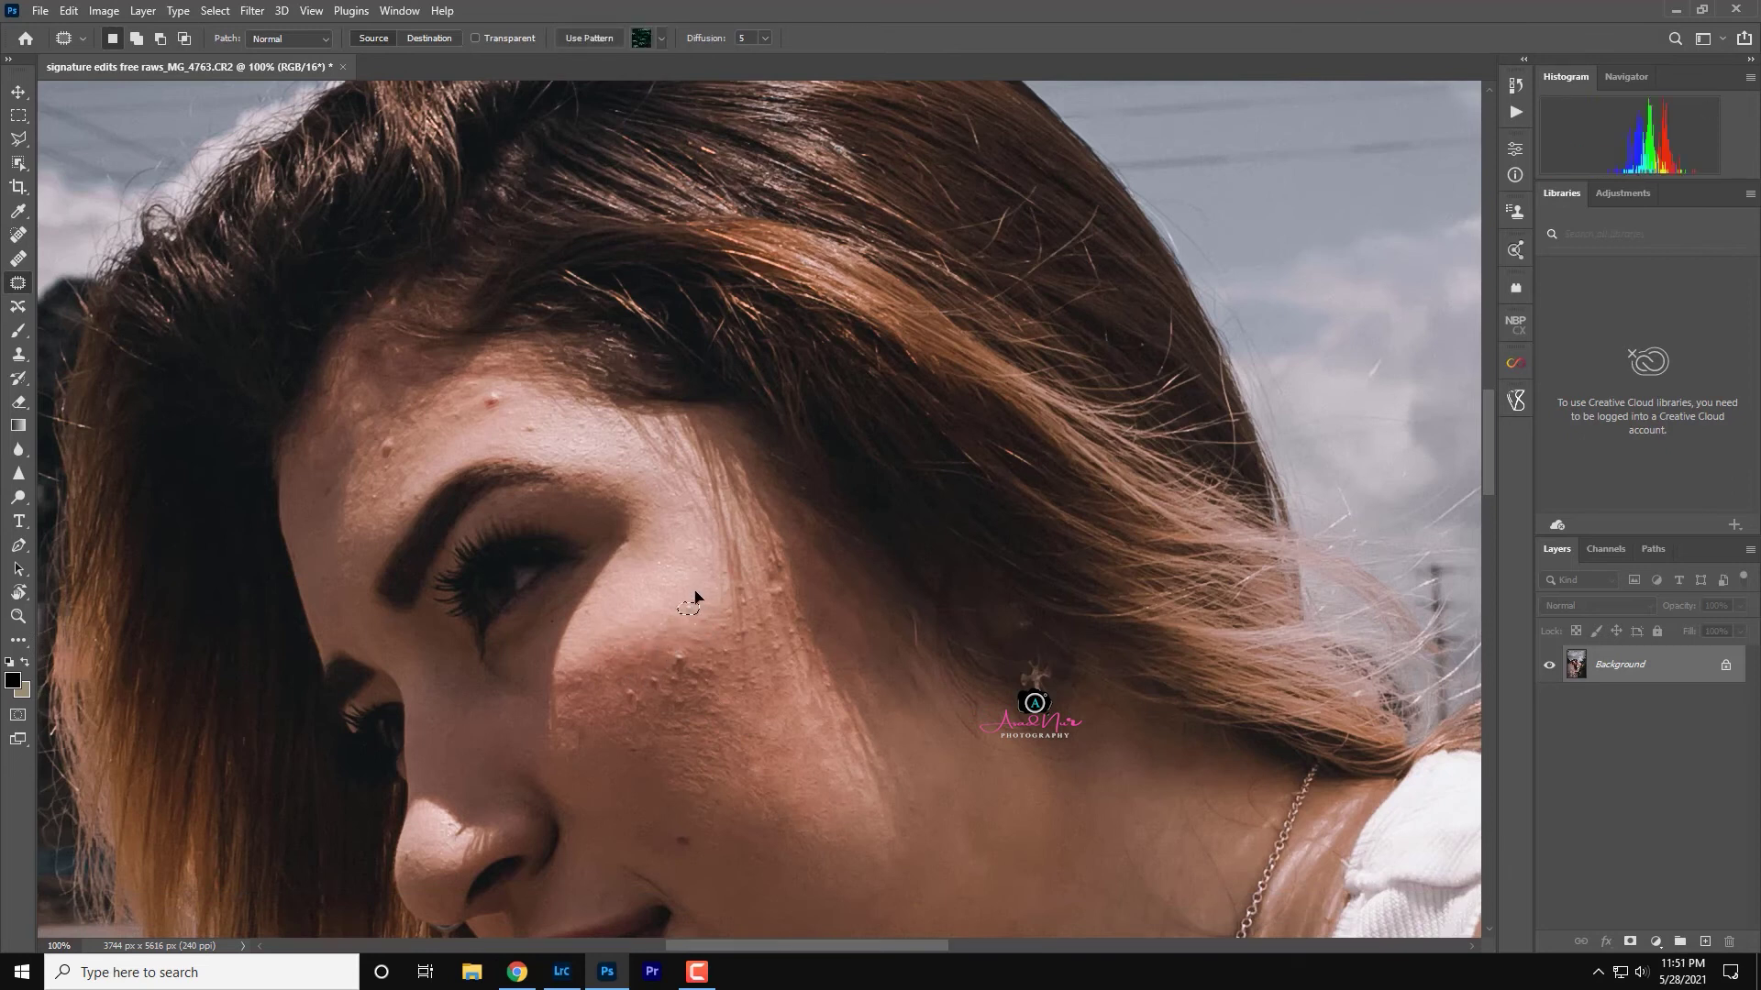
pyautogui.moveTo(660, 688)
pyautogui.mouseDown()
pyautogui.moveTo(671, 708)
pyautogui.moveTo(684, 651)
pyautogui.mouseUp()
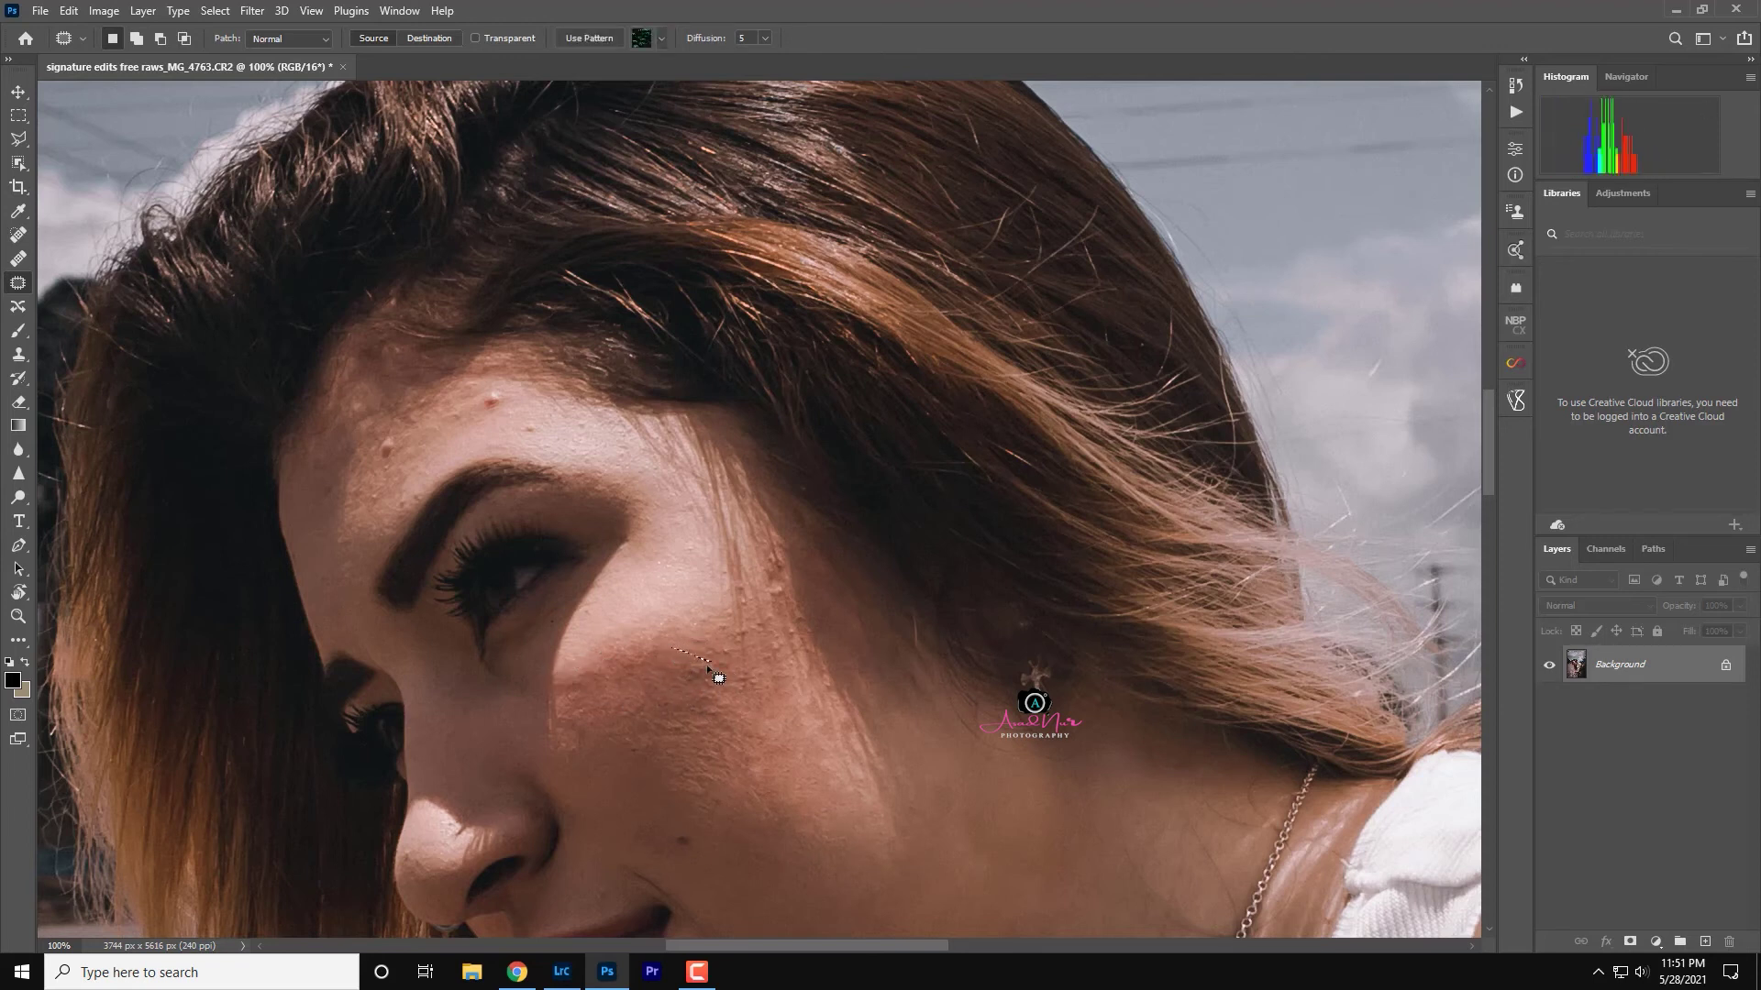
pyautogui.moveTo(693, 684)
pyautogui.mouseDown()
pyautogui.moveTo(672, 637)
pyautogui.moveTo(736, 649)
pyautogui.moveTo(770, 633)
pyautogui.mouseUp()
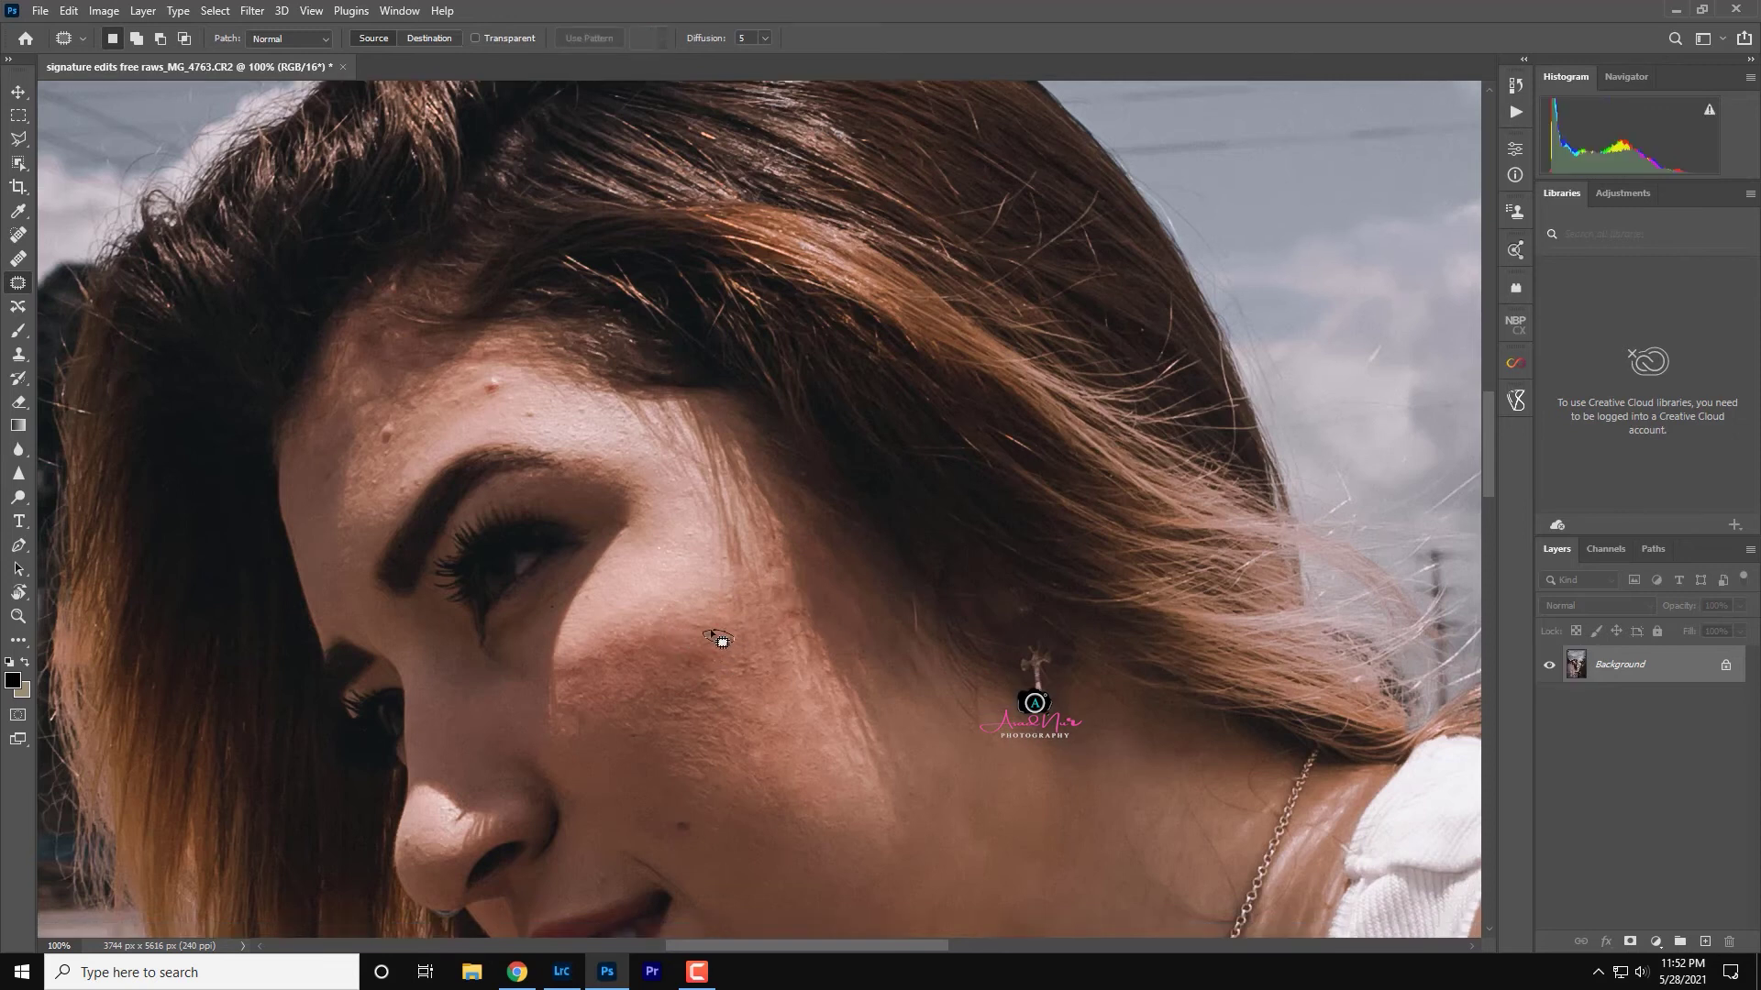
pyautogui.hotkey('ctrl', 'd')
# - Patch the forehead blemish and one remaining cheek blemish
pyautogui.scroll(2, 569, 541)
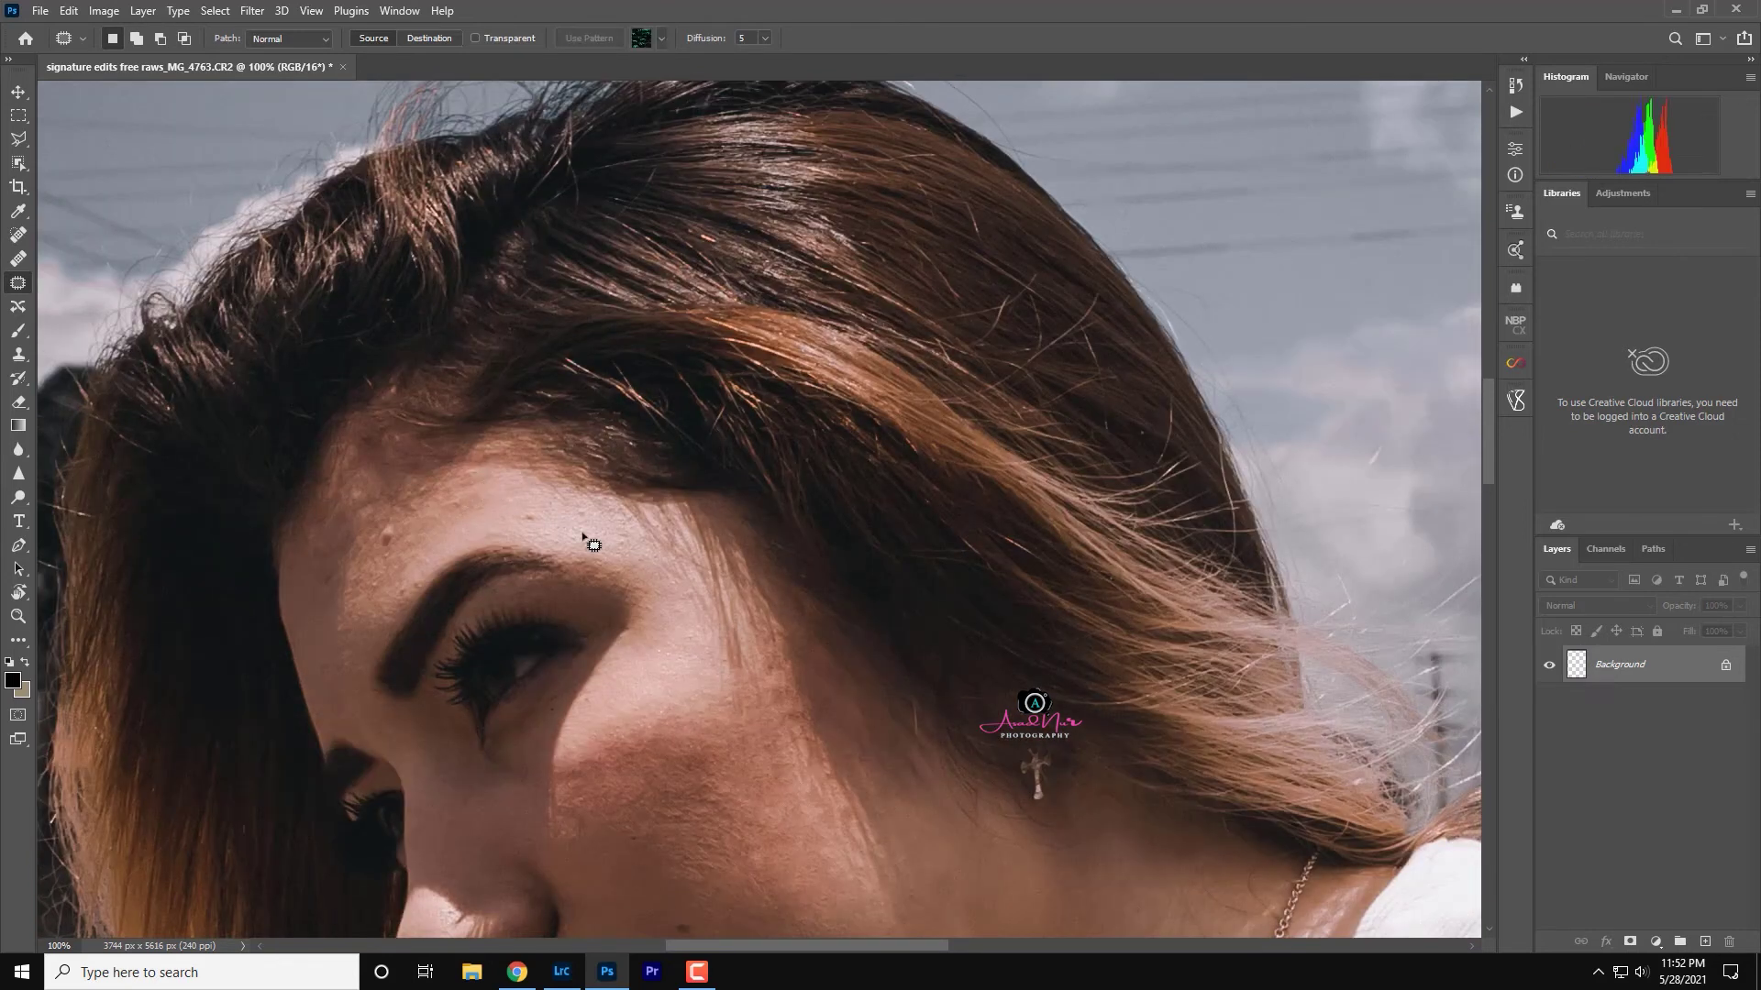
pyautogui.click(412, 519)
pyautogui.moveTo(384, 577); pyautogui.dragTo(381, 511)
pyautogui.hotkey('ctrl', 'd')
pyautogui.scroll(-2, 521, 620)
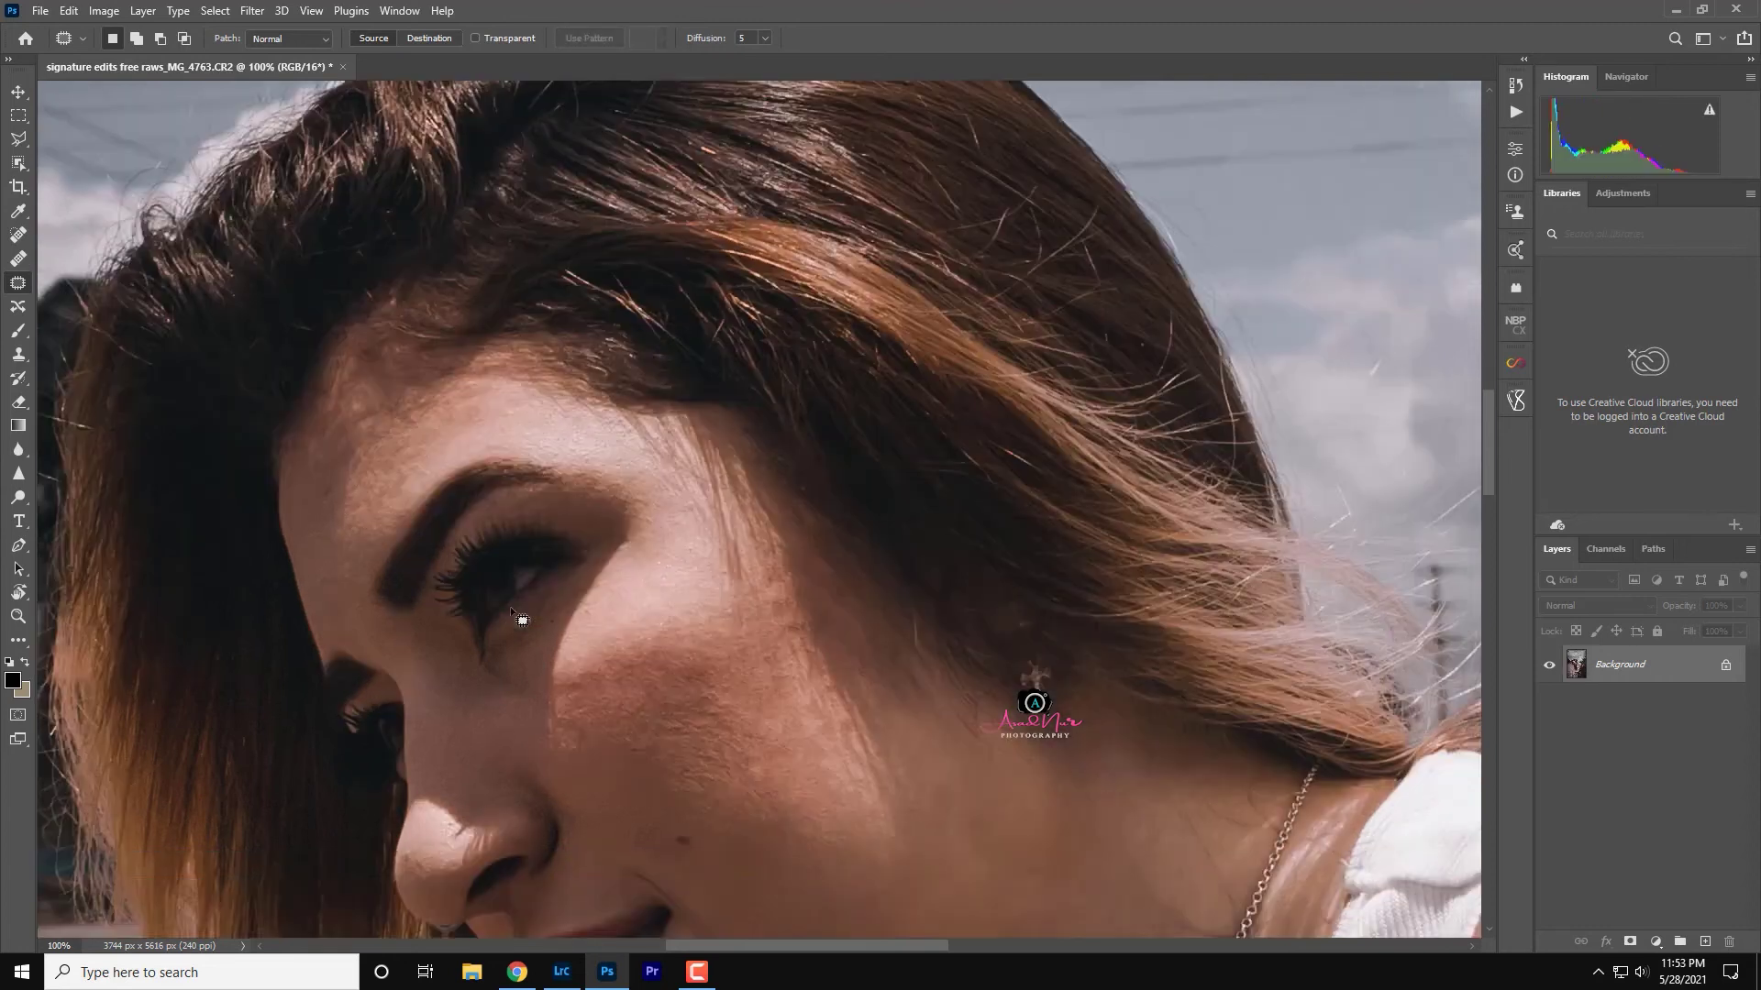
pyautogui.scroll(-6, 521, 620)
pyautogui.moveTo(724, 393); pyautogui.dragTo(713, 430)
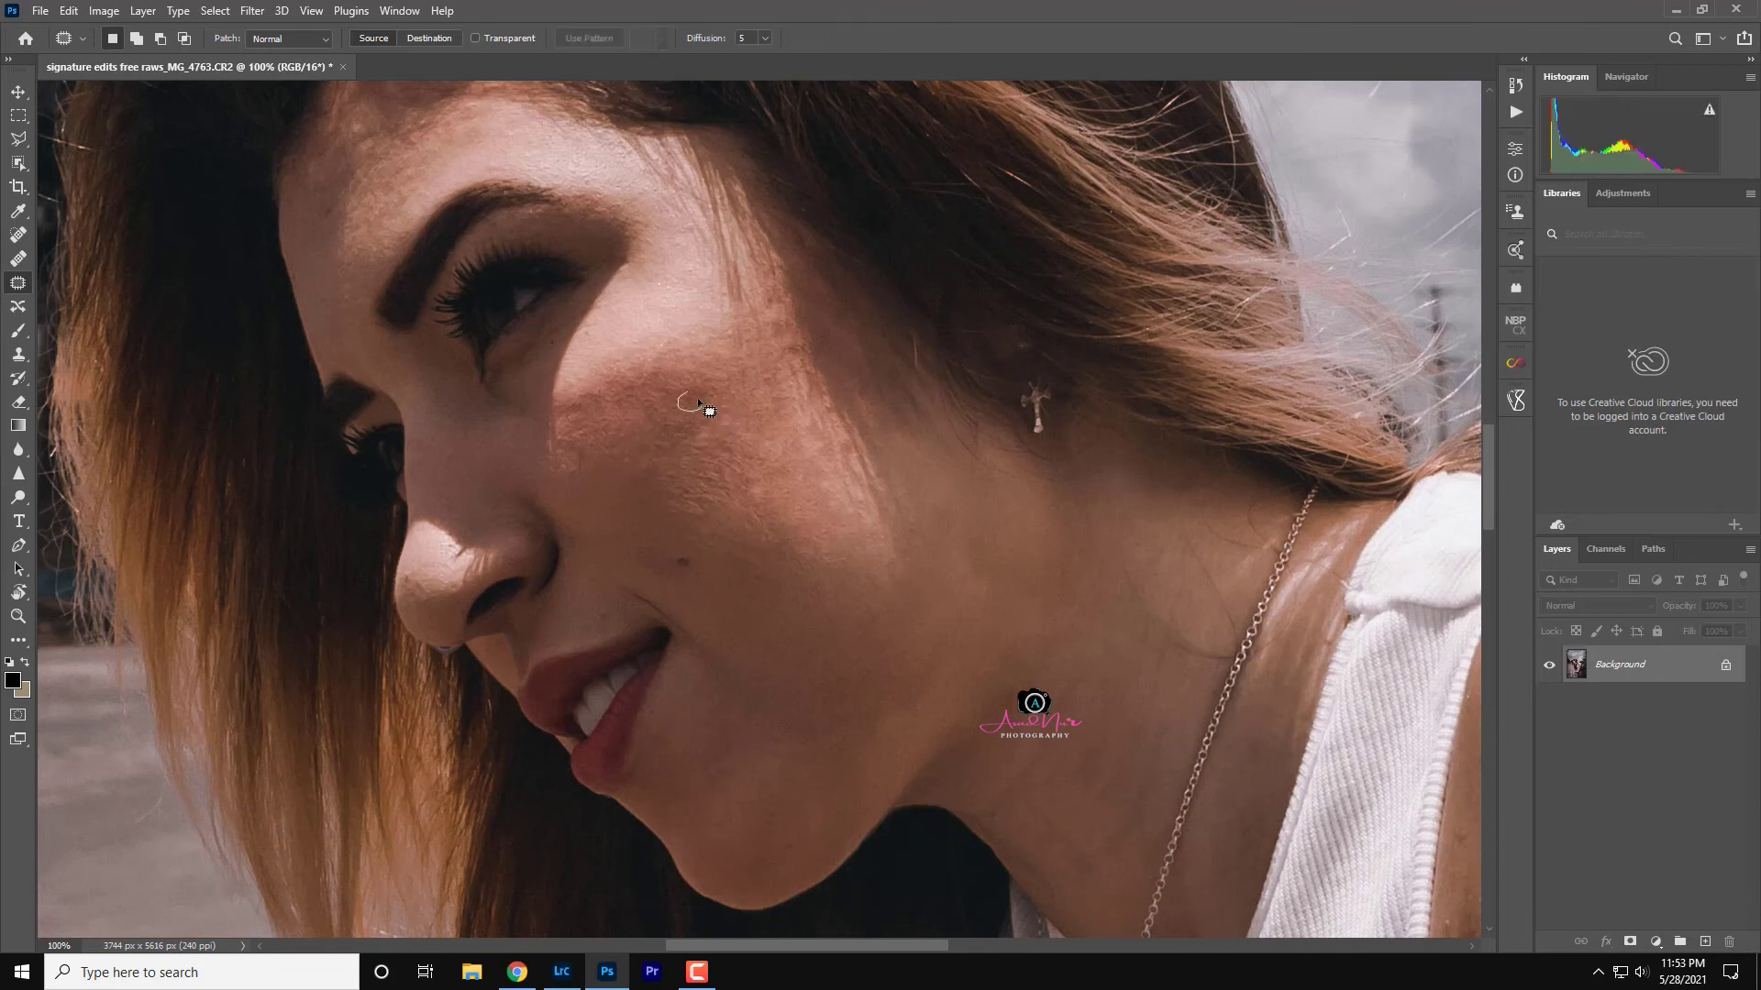
pyautogui.scroll(-3, 861, 478)
pyautogui.scroll(2, 861, 479)
# - Apply SkinFiner with Smoothing 85 and brighter skin tone, shadows and highlights
pyautogui.scroll(3, 861, 479)
pyautogui.click(252, 10)
pyautogui.click(550, 431)
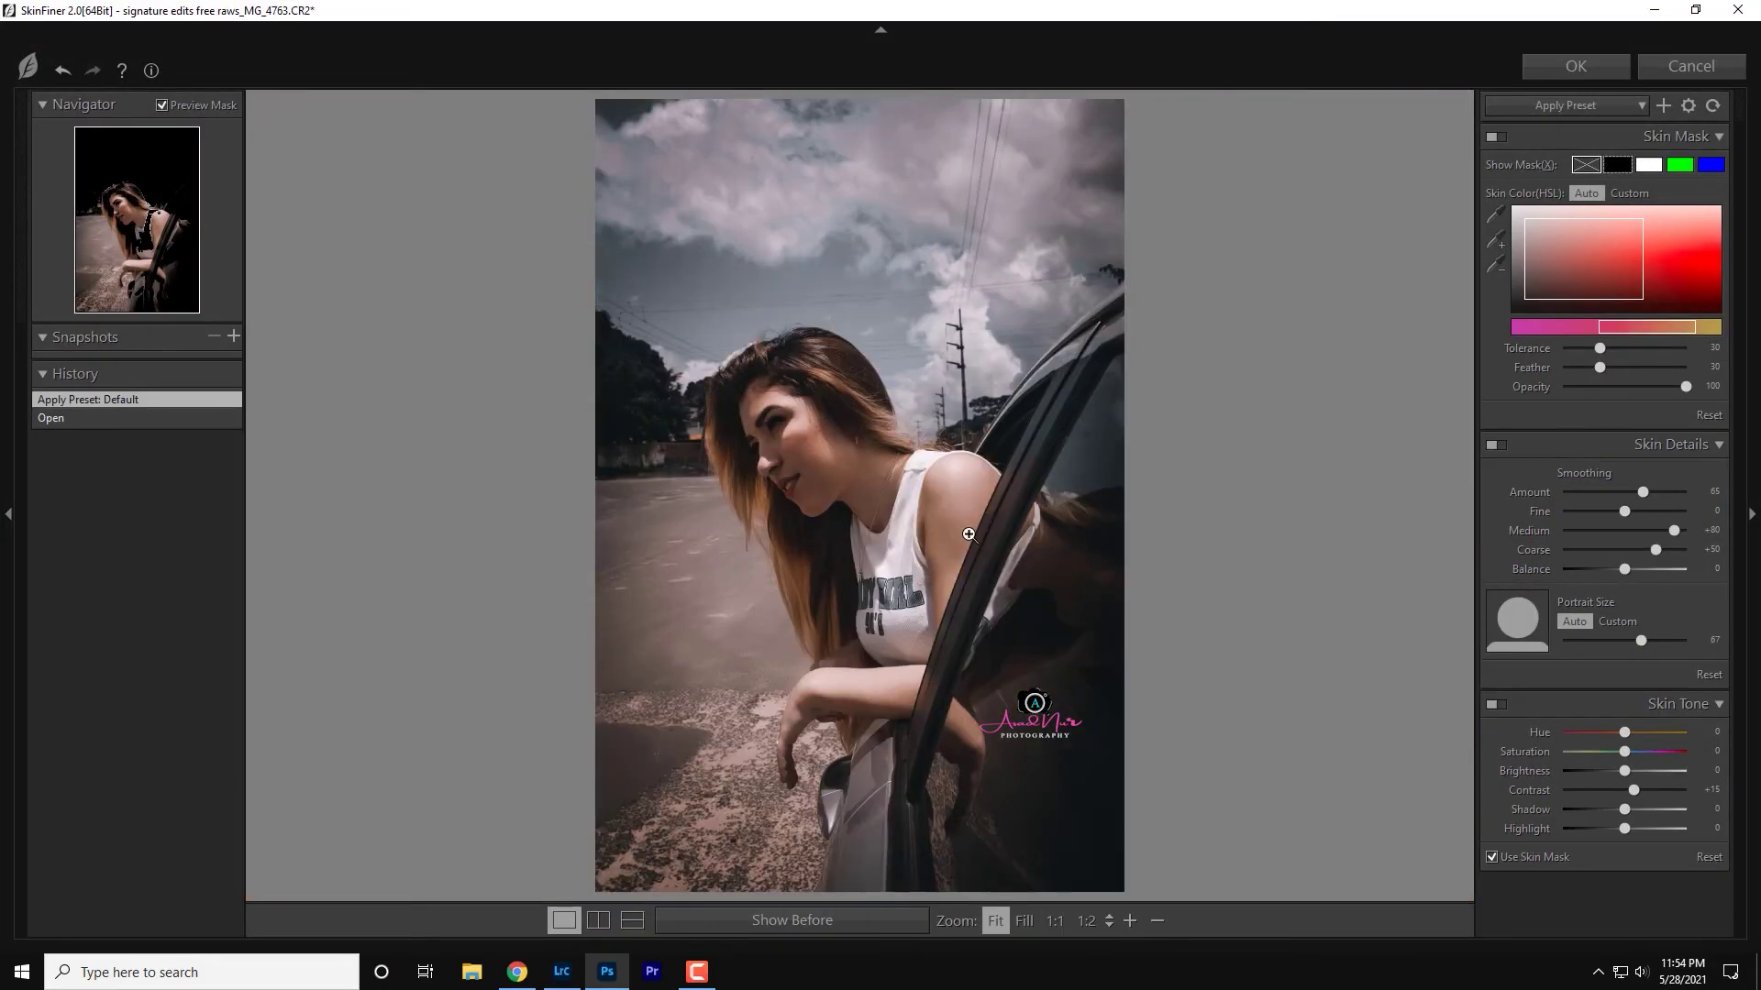
pyautogui.moveTo(1642, 491); pyautogui.dragTo(1667, 492)
pyautogui.moveTo(1624, 770)
pyautogui.mouseDown()
pyautogui.moveTo(1638, 828)
pyautogui.moveTo(1584, 829)
pyautogui.moveTo(1629, 770)
pyautogui.moveTo(1641, 791)
pyautogui.mouseUp()
pyautogui.click(1576, 66)
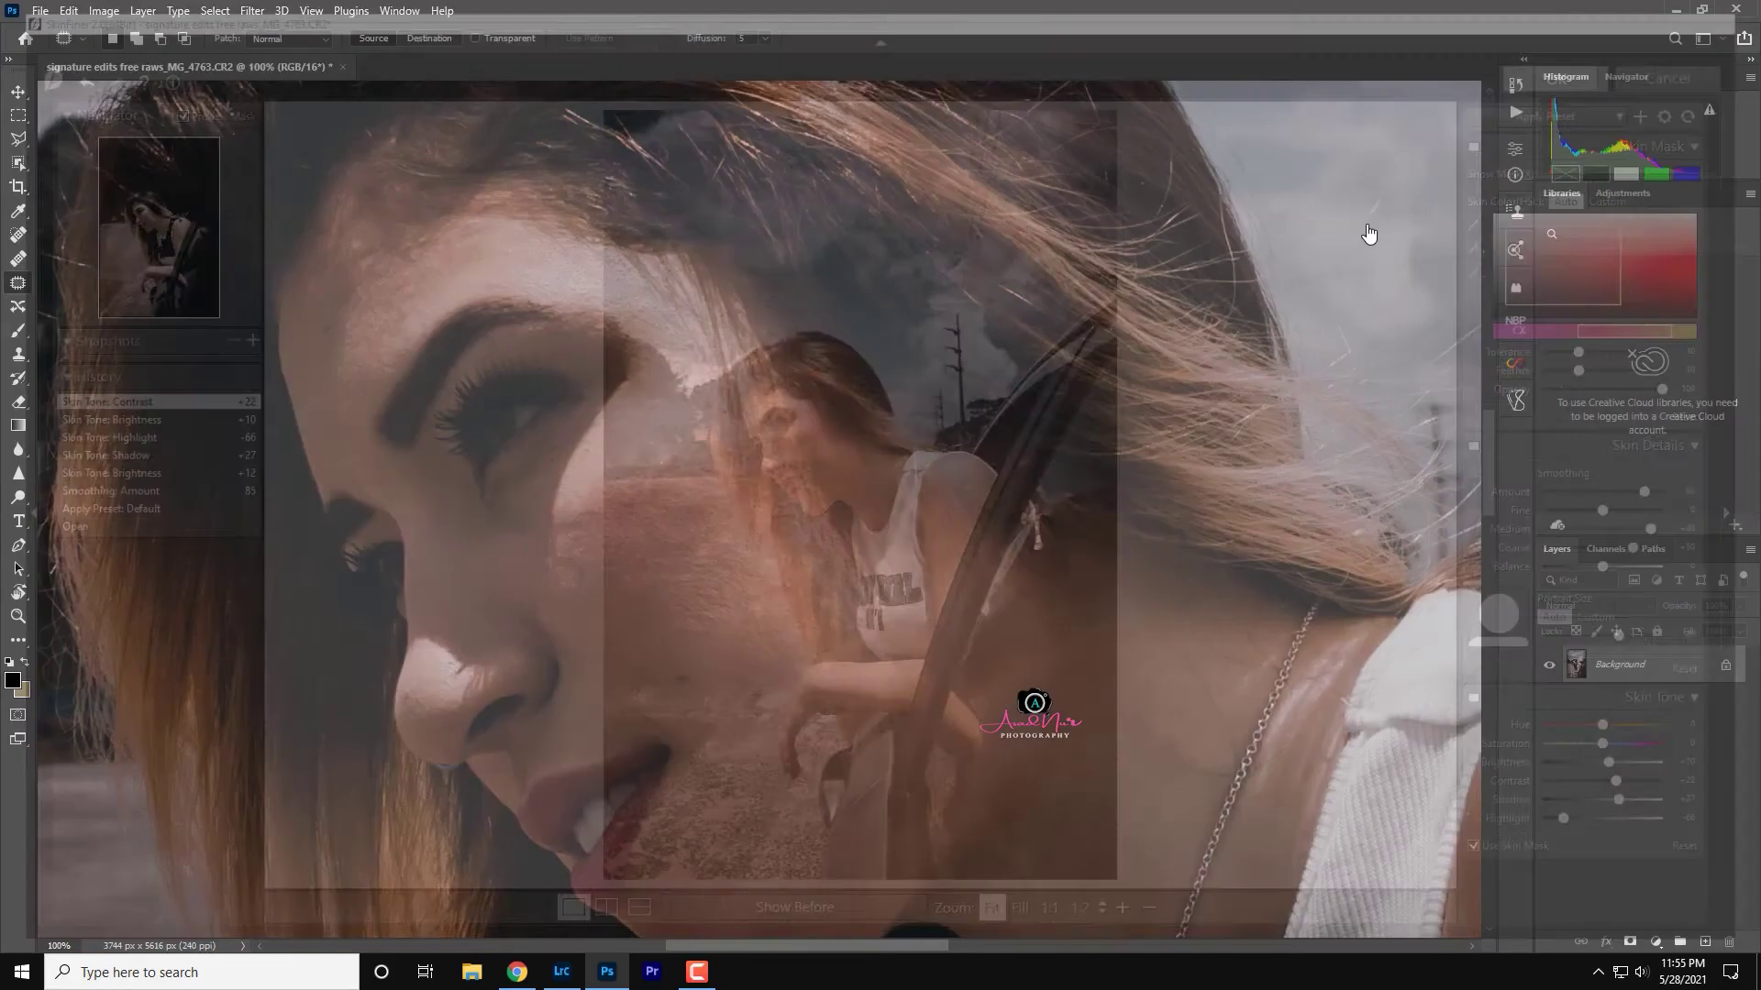
# - Add a ColourmapX colour-grade layer at 12% opacity
pyautogui.hotkey('ctrl', '-')
pyautogui.hotkey('ctrl', '-')
pyautogui.hotkey('ctrl', '-')
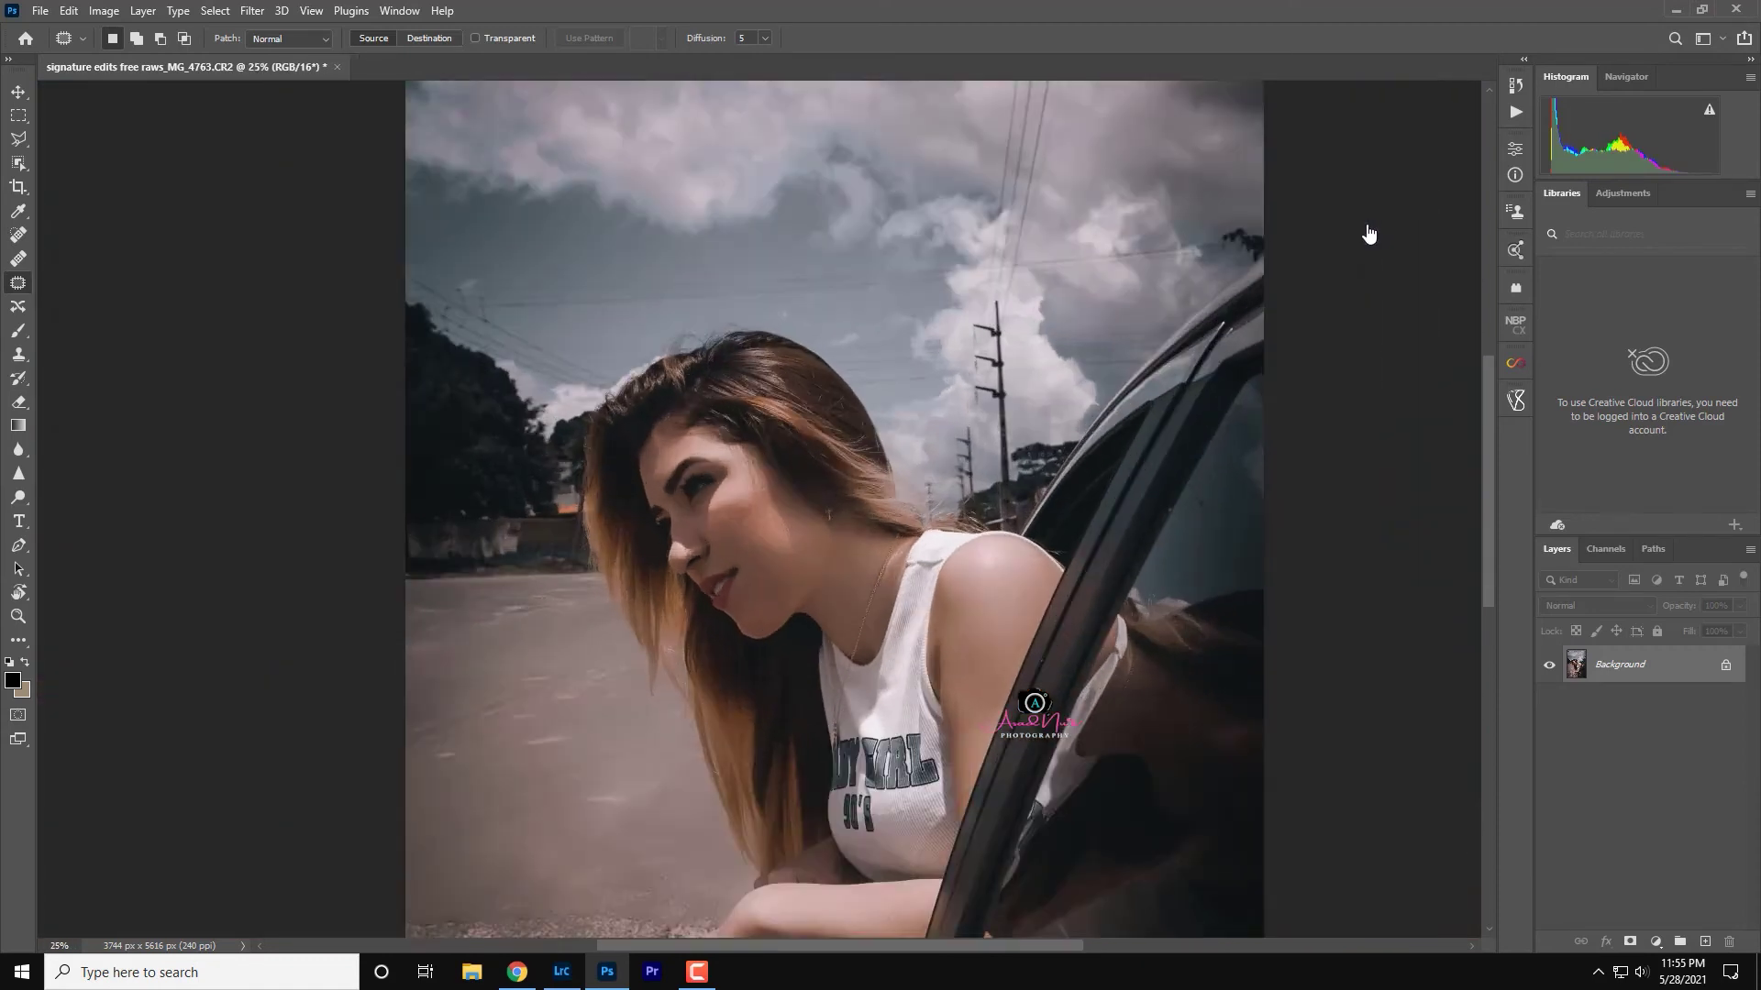
pyautogui.hotkey('ctrl', '-')
pyautogui.click(1513, 323)
pyautogui.click(1466, 518)
pyautogui.click(1339, 545)
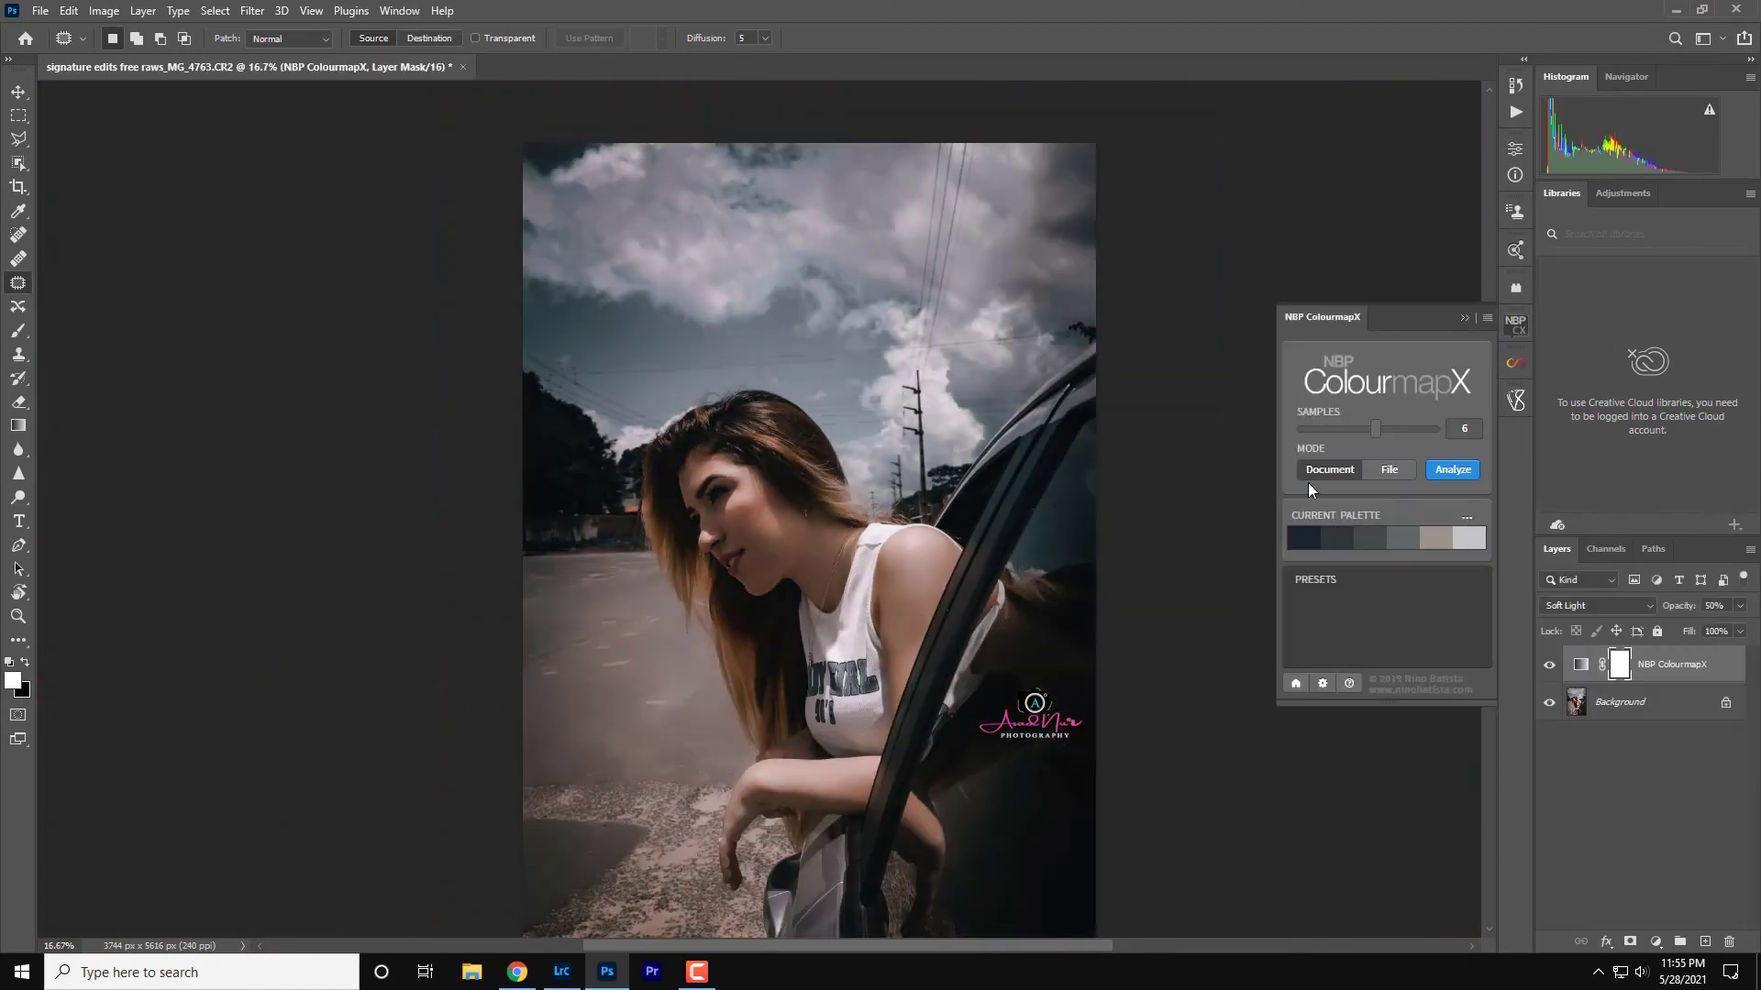
pyautogui.click(1550, 667)
pyautogui.click(1549, 667)
pyautogui.moveTo(1682, 607); pyautogui.dragTo(1674, 608)
pyautogui.write('12')
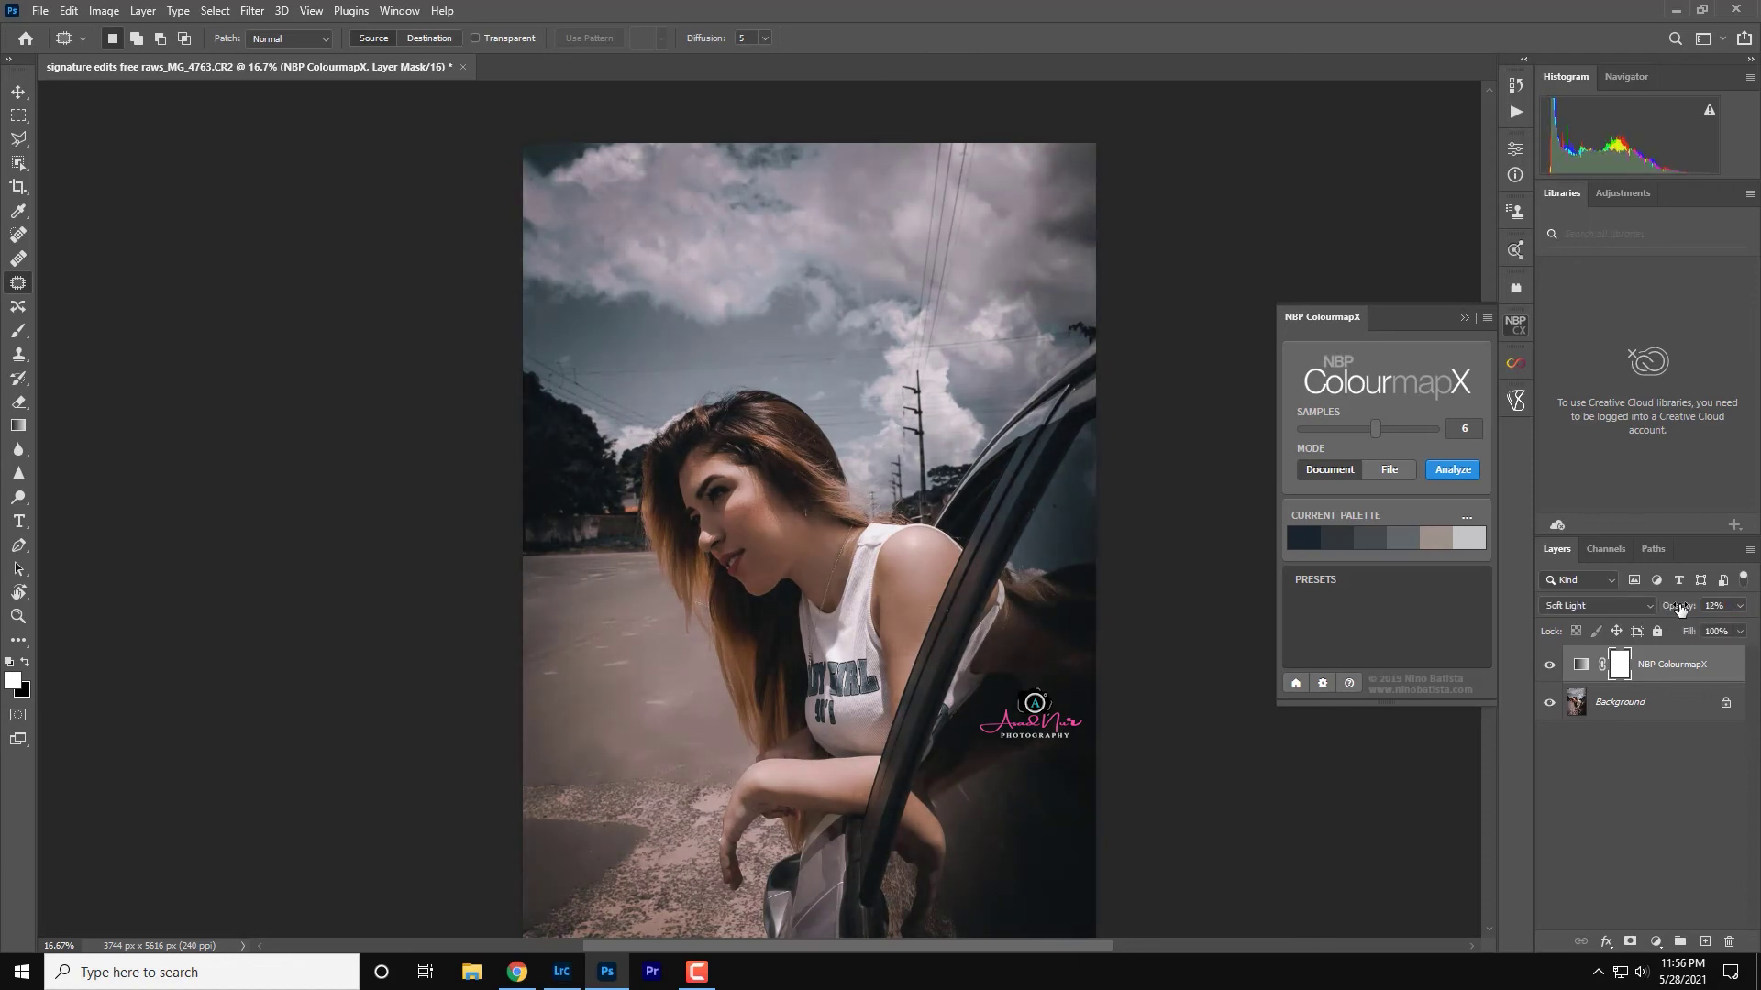
pyautogui.click(1390, 453)
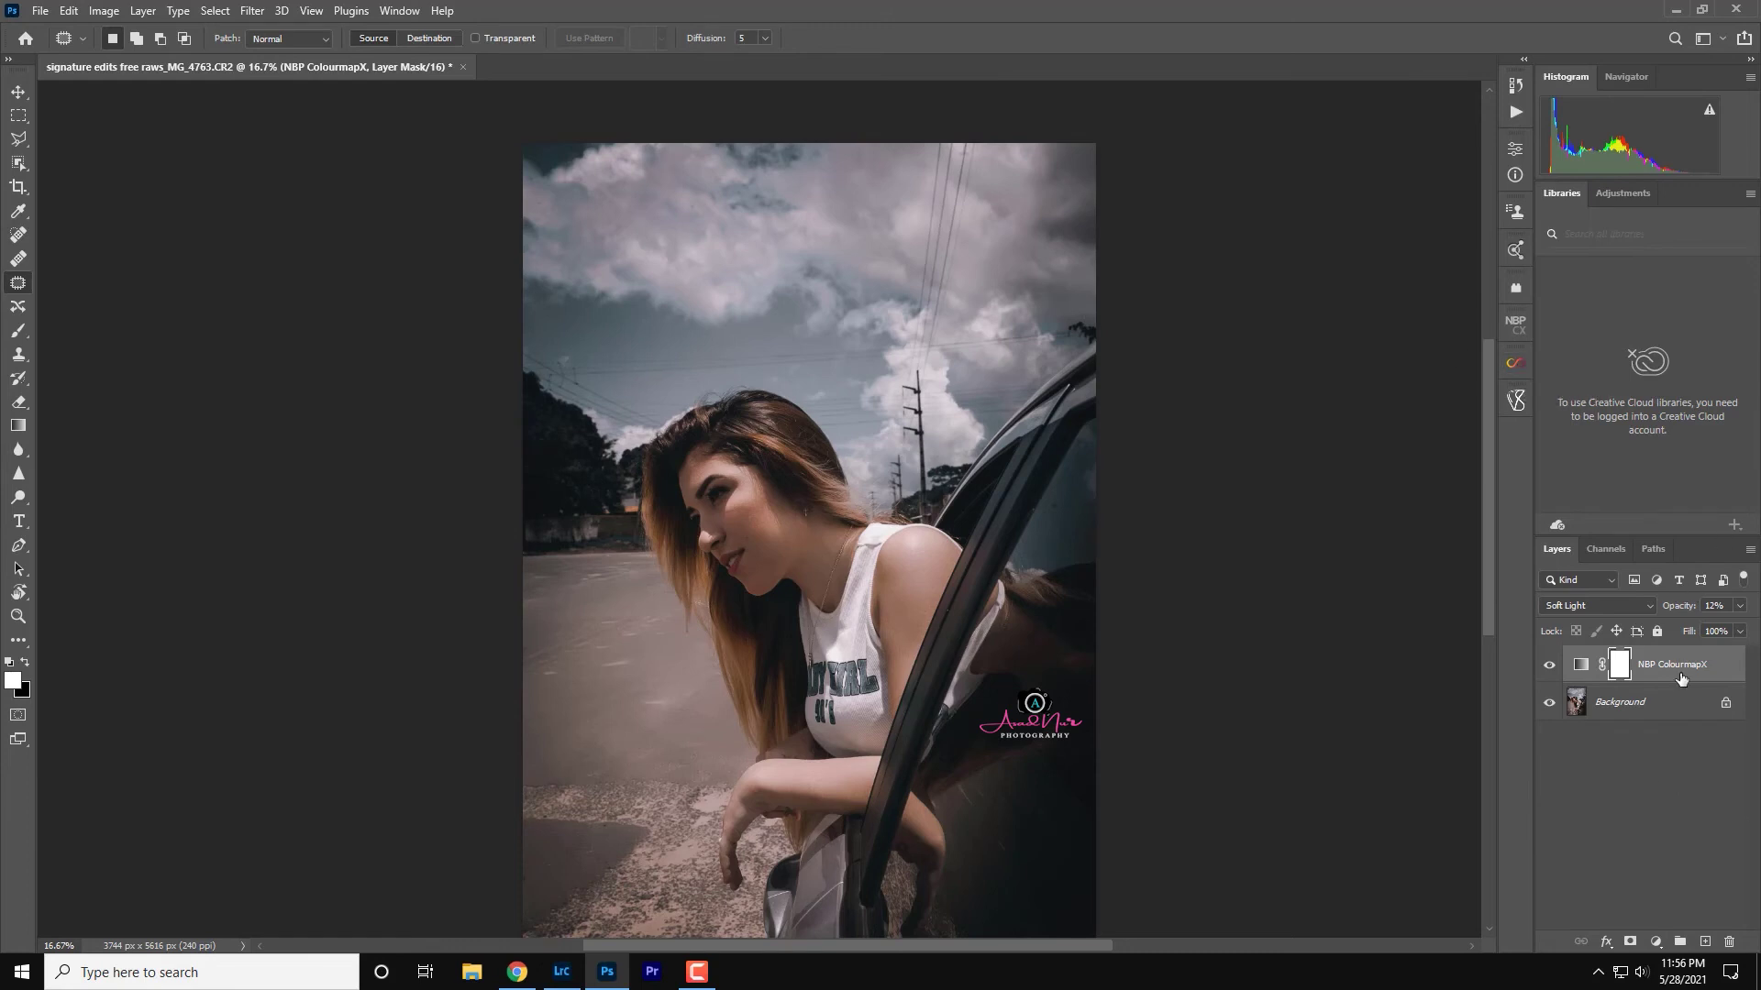
# - Stamp a merged layer, shuffle the Infinite Color balance to a cool teal grade, and fade its opacity
pyautogui.hotkey('ctrl', 'shift', 'alt', 'e')
pyautogui.click(1515, 364)
pyautogui.click(1368, 692)
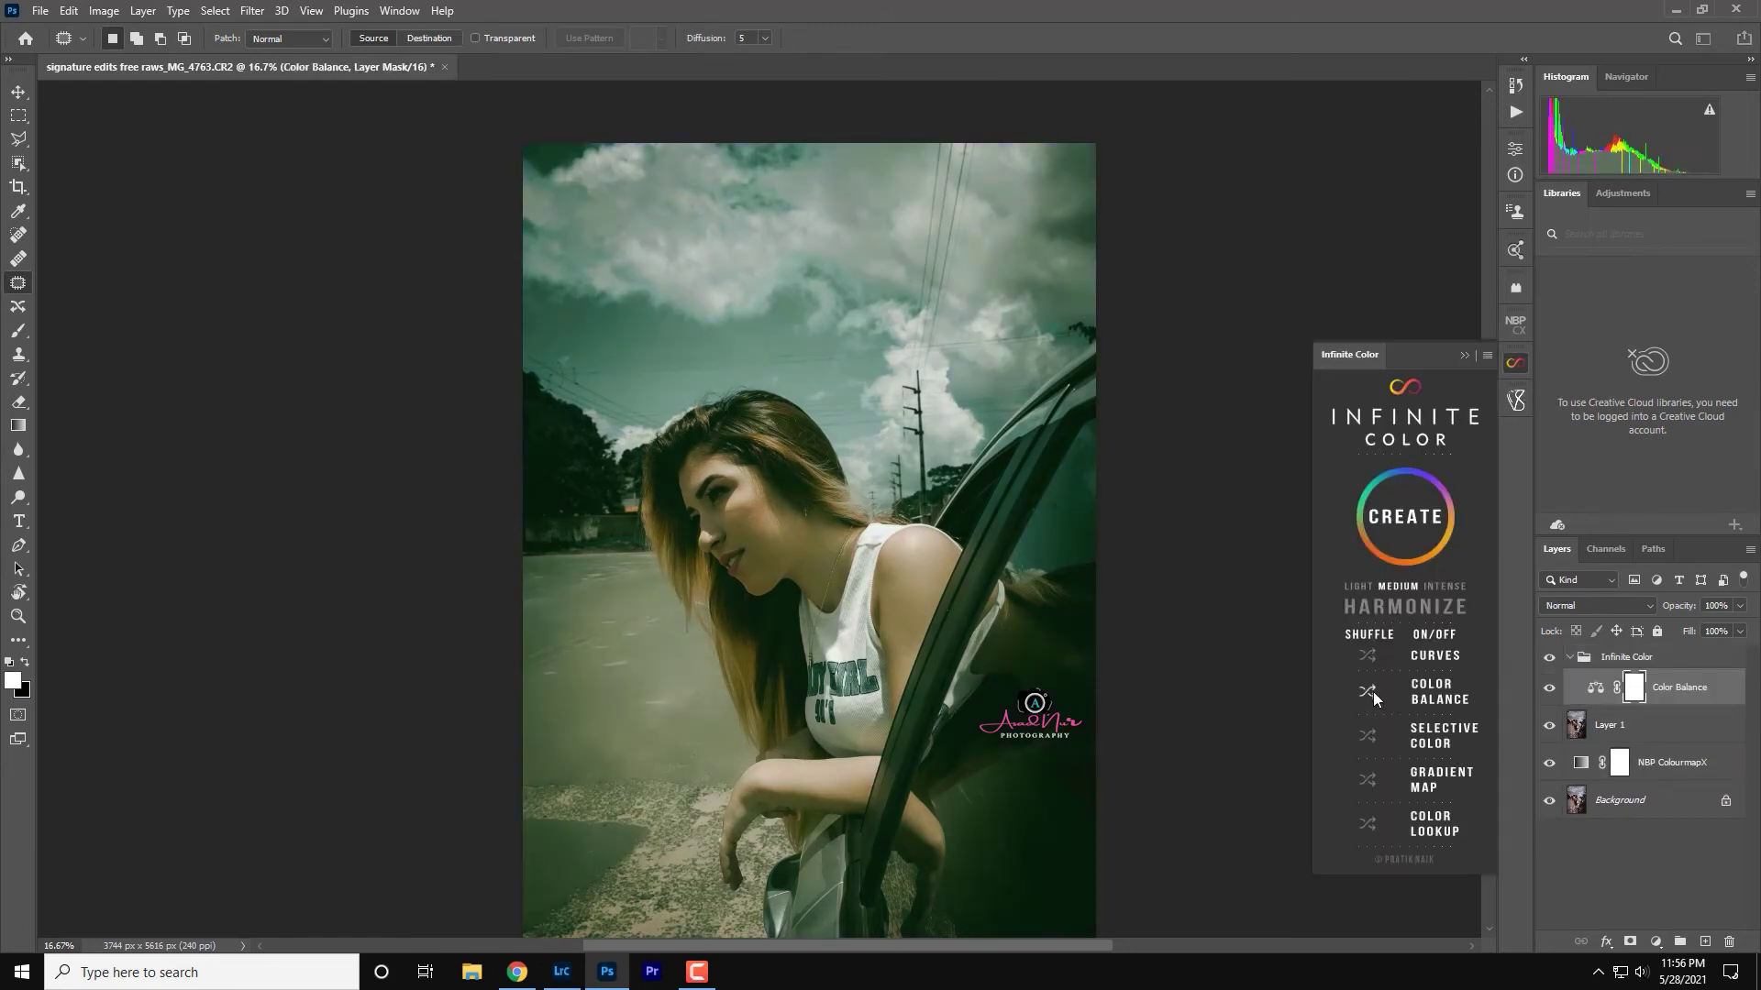
pyautogui.click(1368, 693)
pyautogui.click(1367, 695)
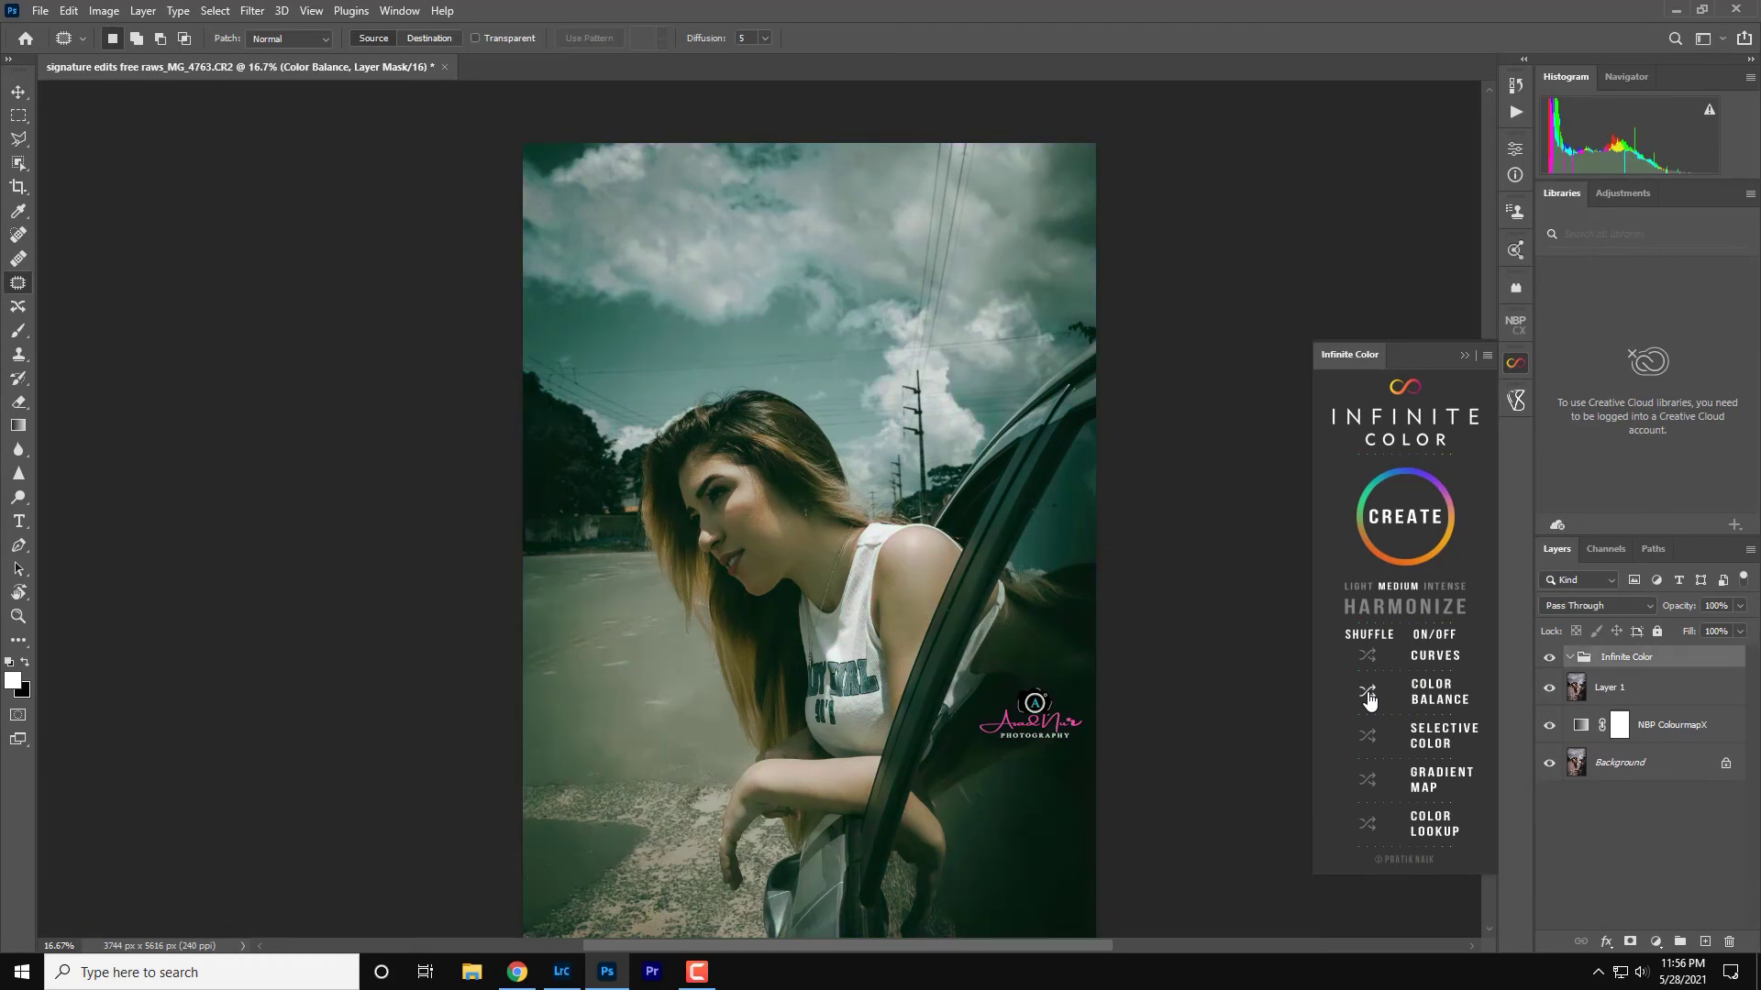
pyautogui.click(1368, 694)
pyautogui.click(1369, 694)
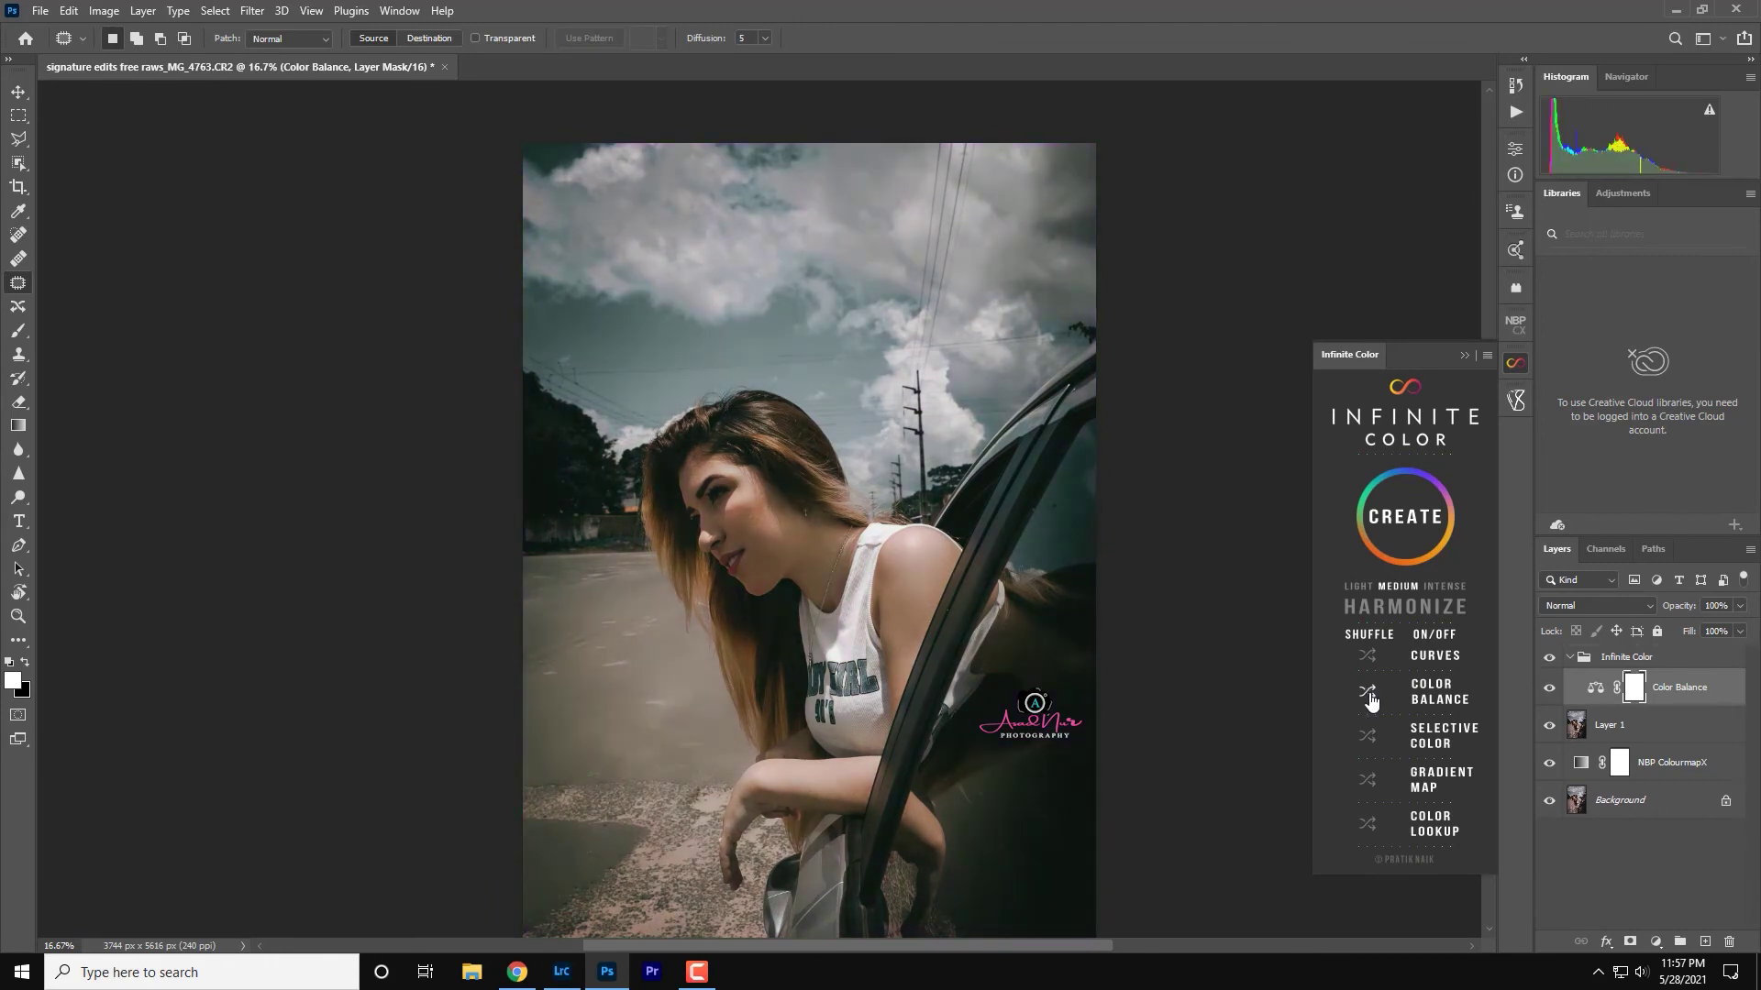
pyautogui.click(1369, 695)
pyautogui.click(1372, 699)
pyautogui.click(1368, 699)
pyautogui.click(1370, 700)
pyautogui.moveTo(1680, 609); pyautogui.dragTo(1670, 610)
# - Apply Portraiture skin smoothing and hide it with an inverted black mask
pyautogui.click(1569, 656)
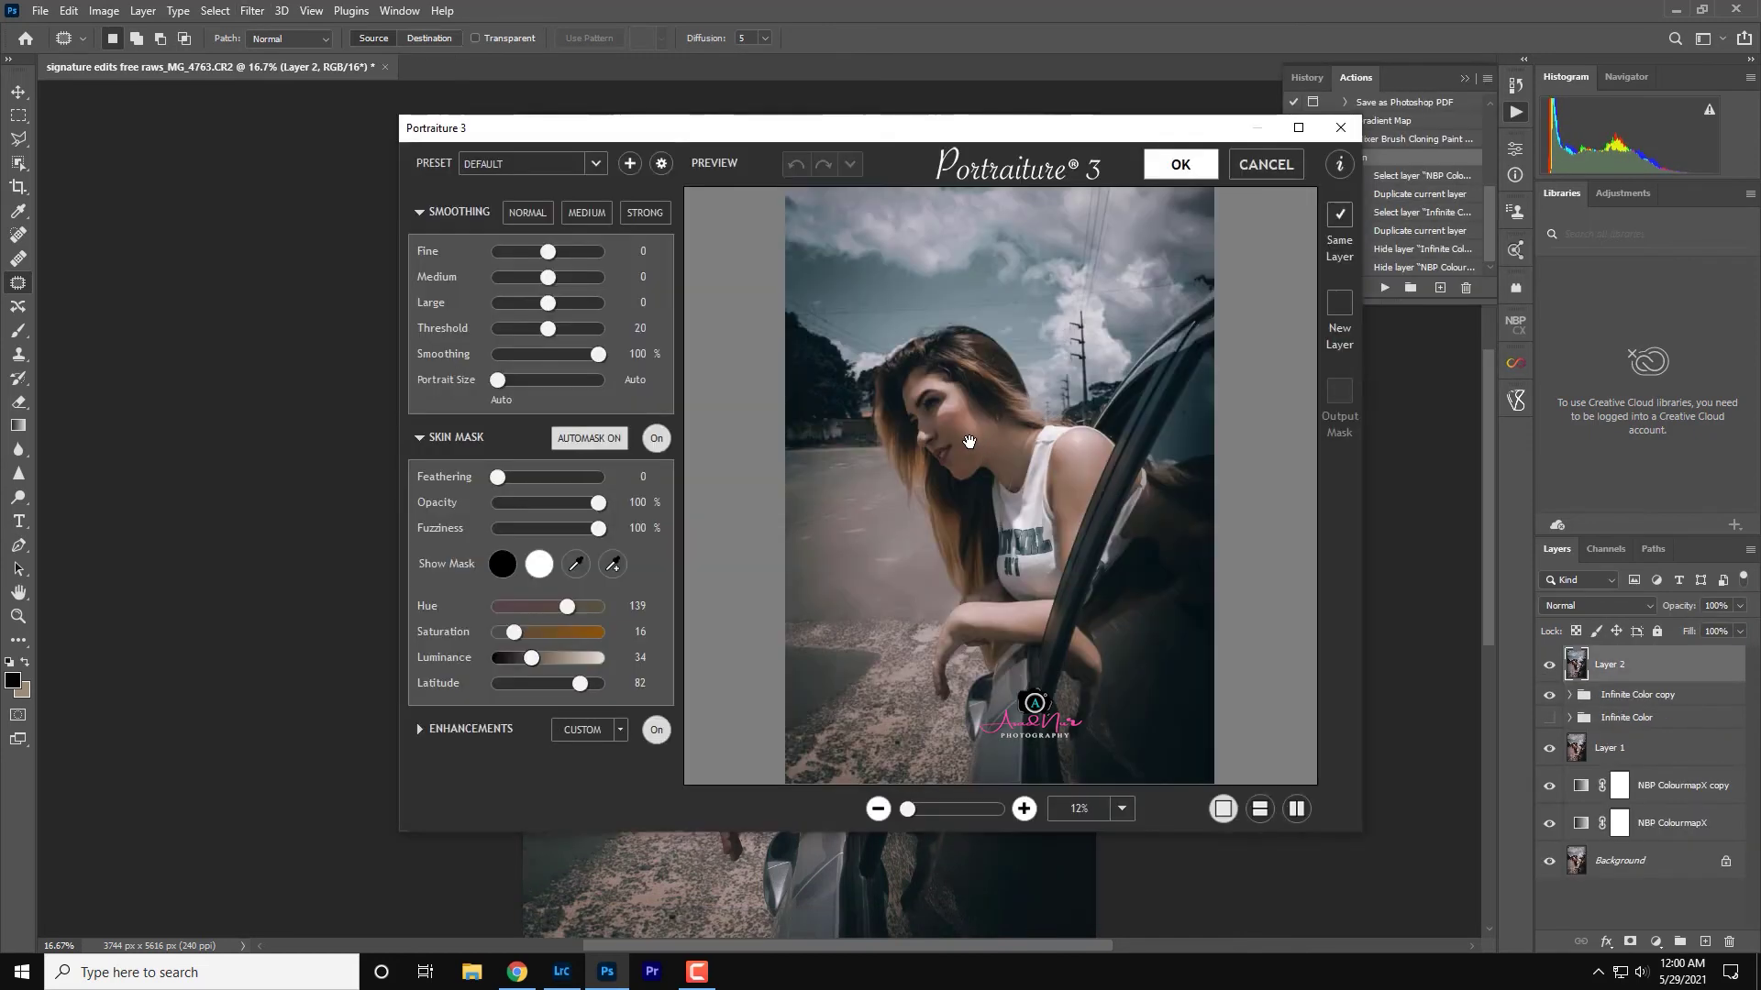
pyautogui.click(919, 809)
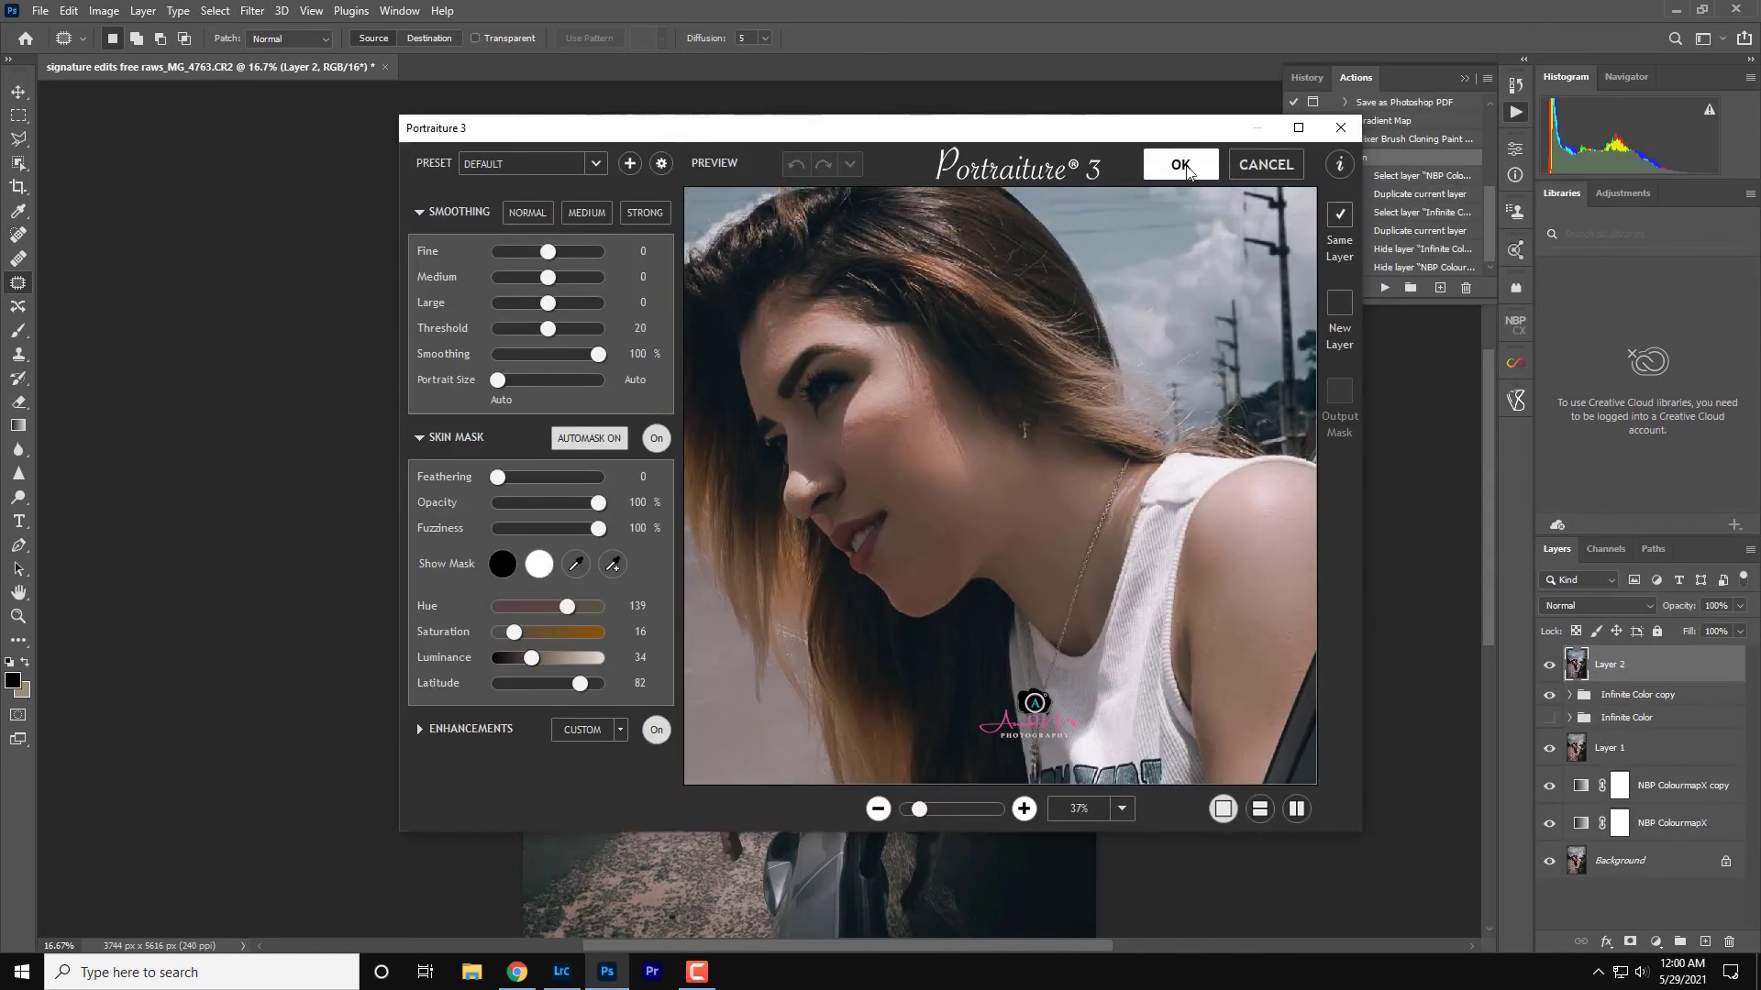
pyautogui.click(1180, 165)
pyautogui.hotkey('ctrl', 'i')
# - Paint the smoothing back onto the cheek, jaw, neck, shoulder and arms with a smaller brush
pyautogui.press('b')
pyautogui.scroll(4, 760, 542)
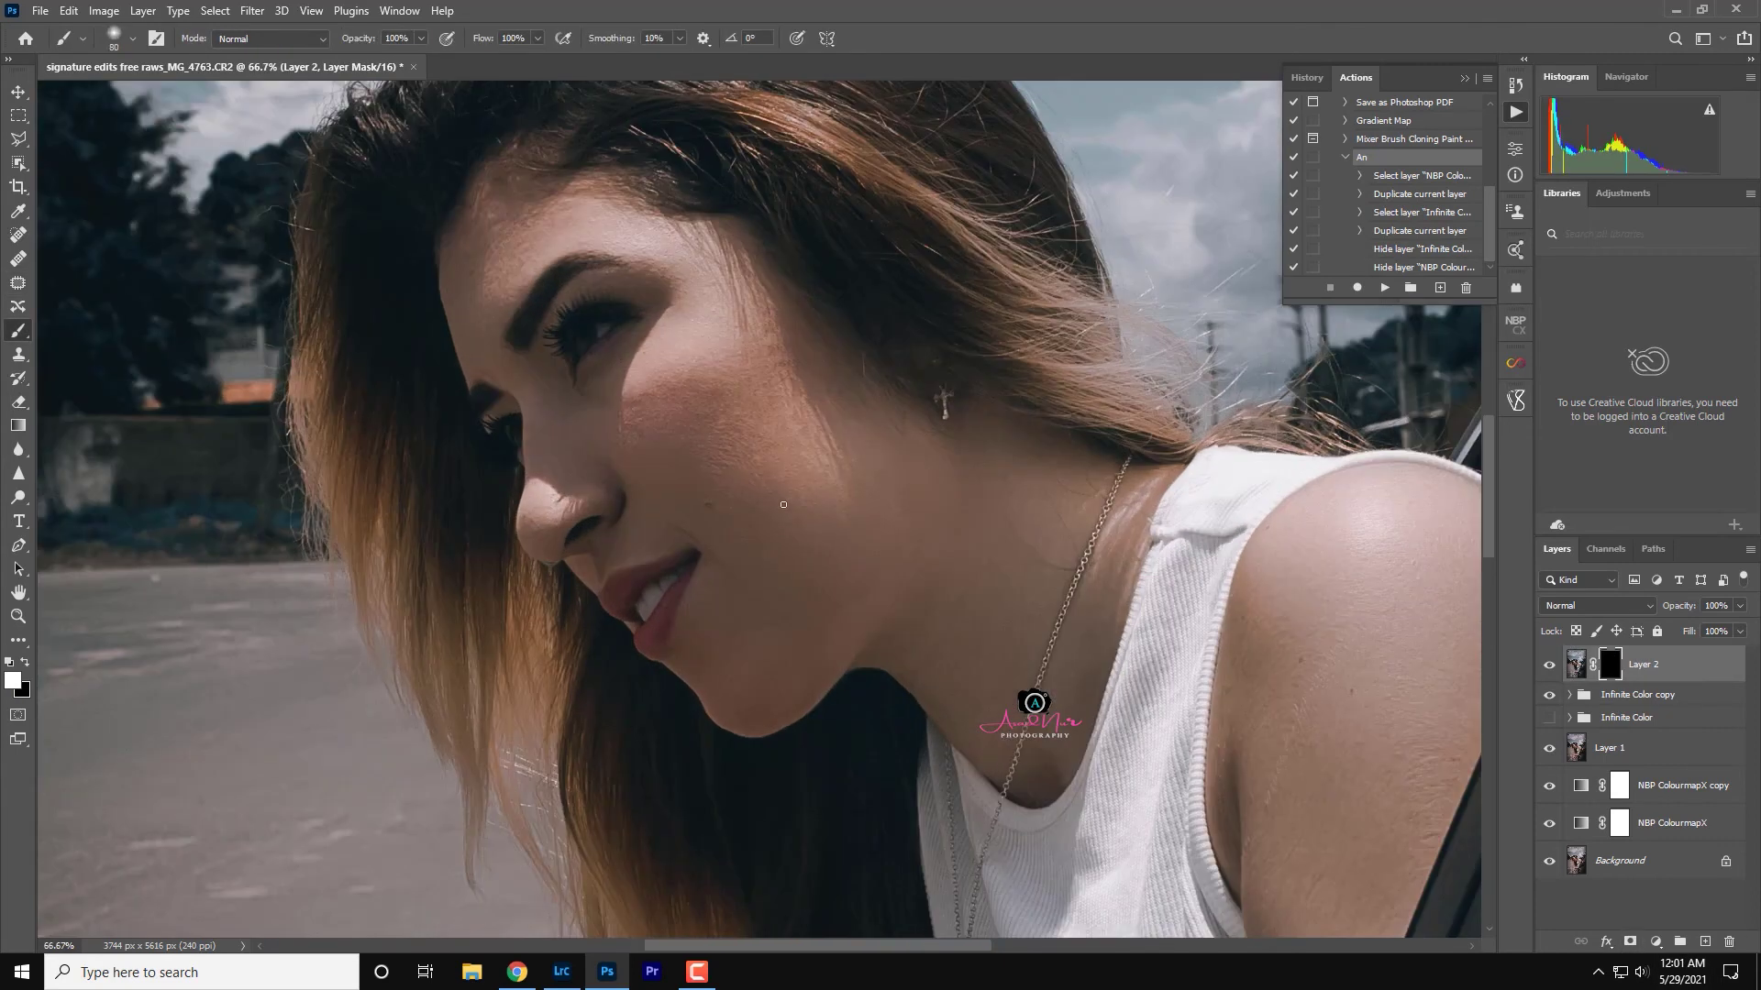
pyautogui.press('[')
pyautogui.press('[')
pyautogui.moveTo(557, 474); pyautogui.dragTo(774, 371)
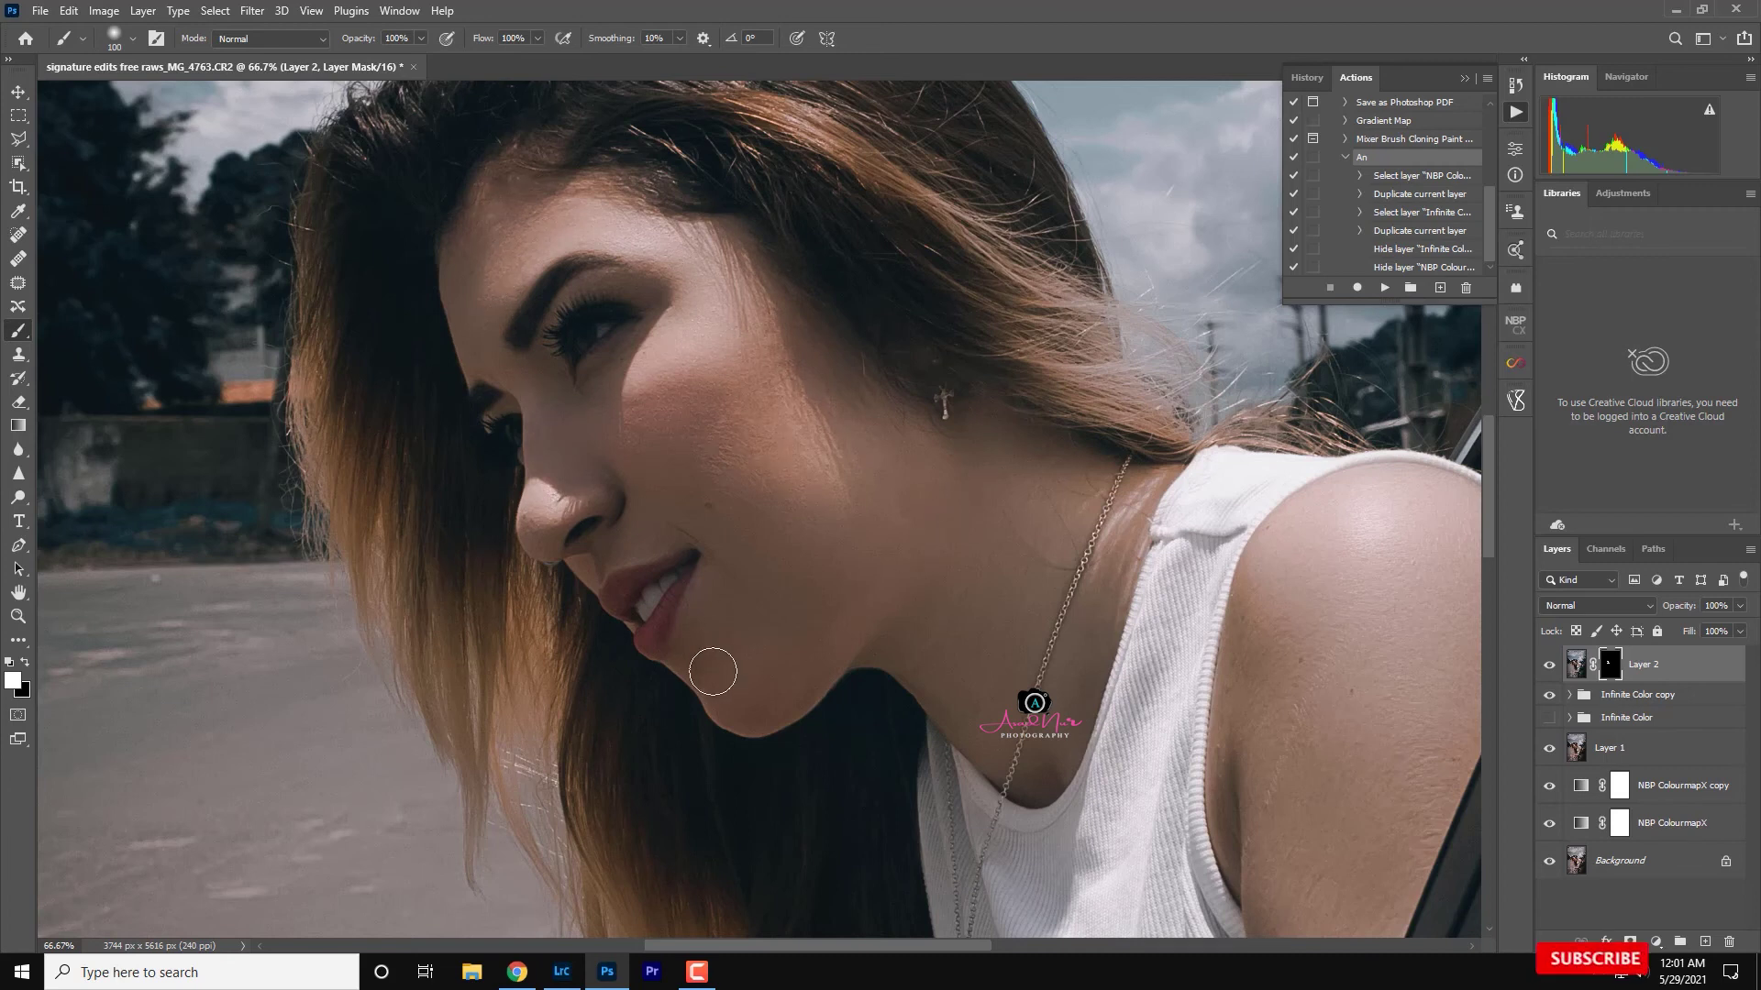
pyautogui.moveTo(996, 751); pyautogui.dragTo(1046, 773)
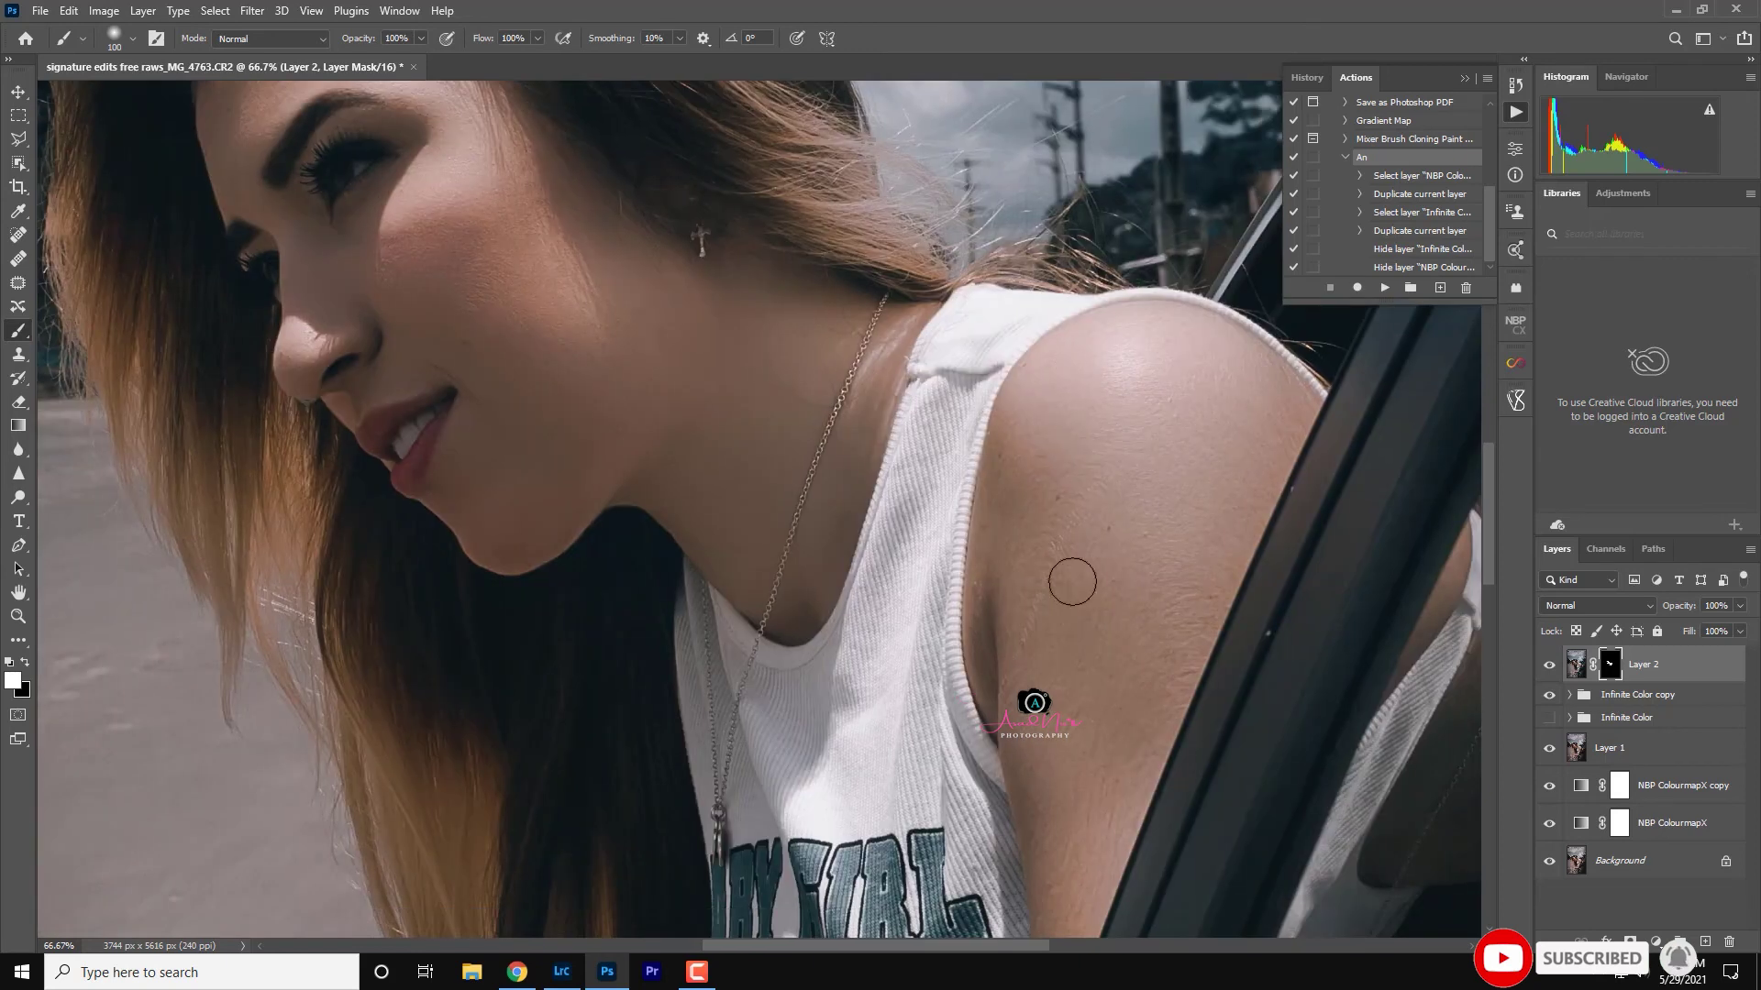
pyautogui.scroll(-3, 1219, 616)
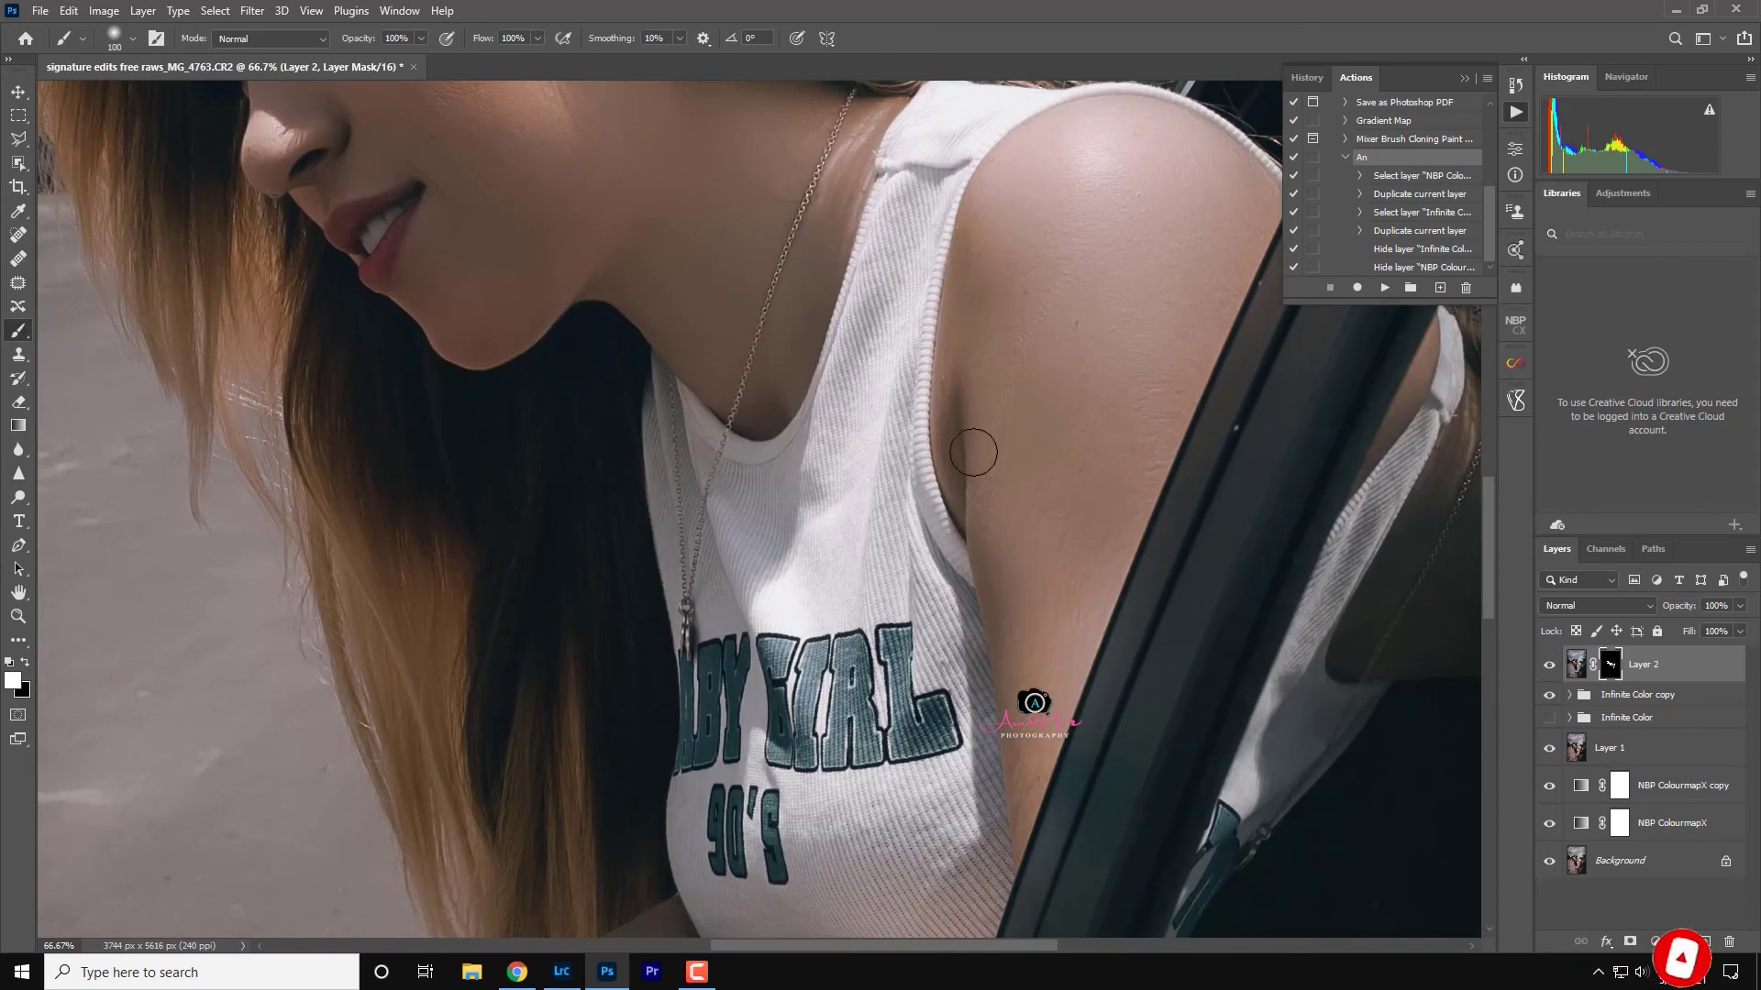
pyautogui.scroll(-8, 1114, 712)
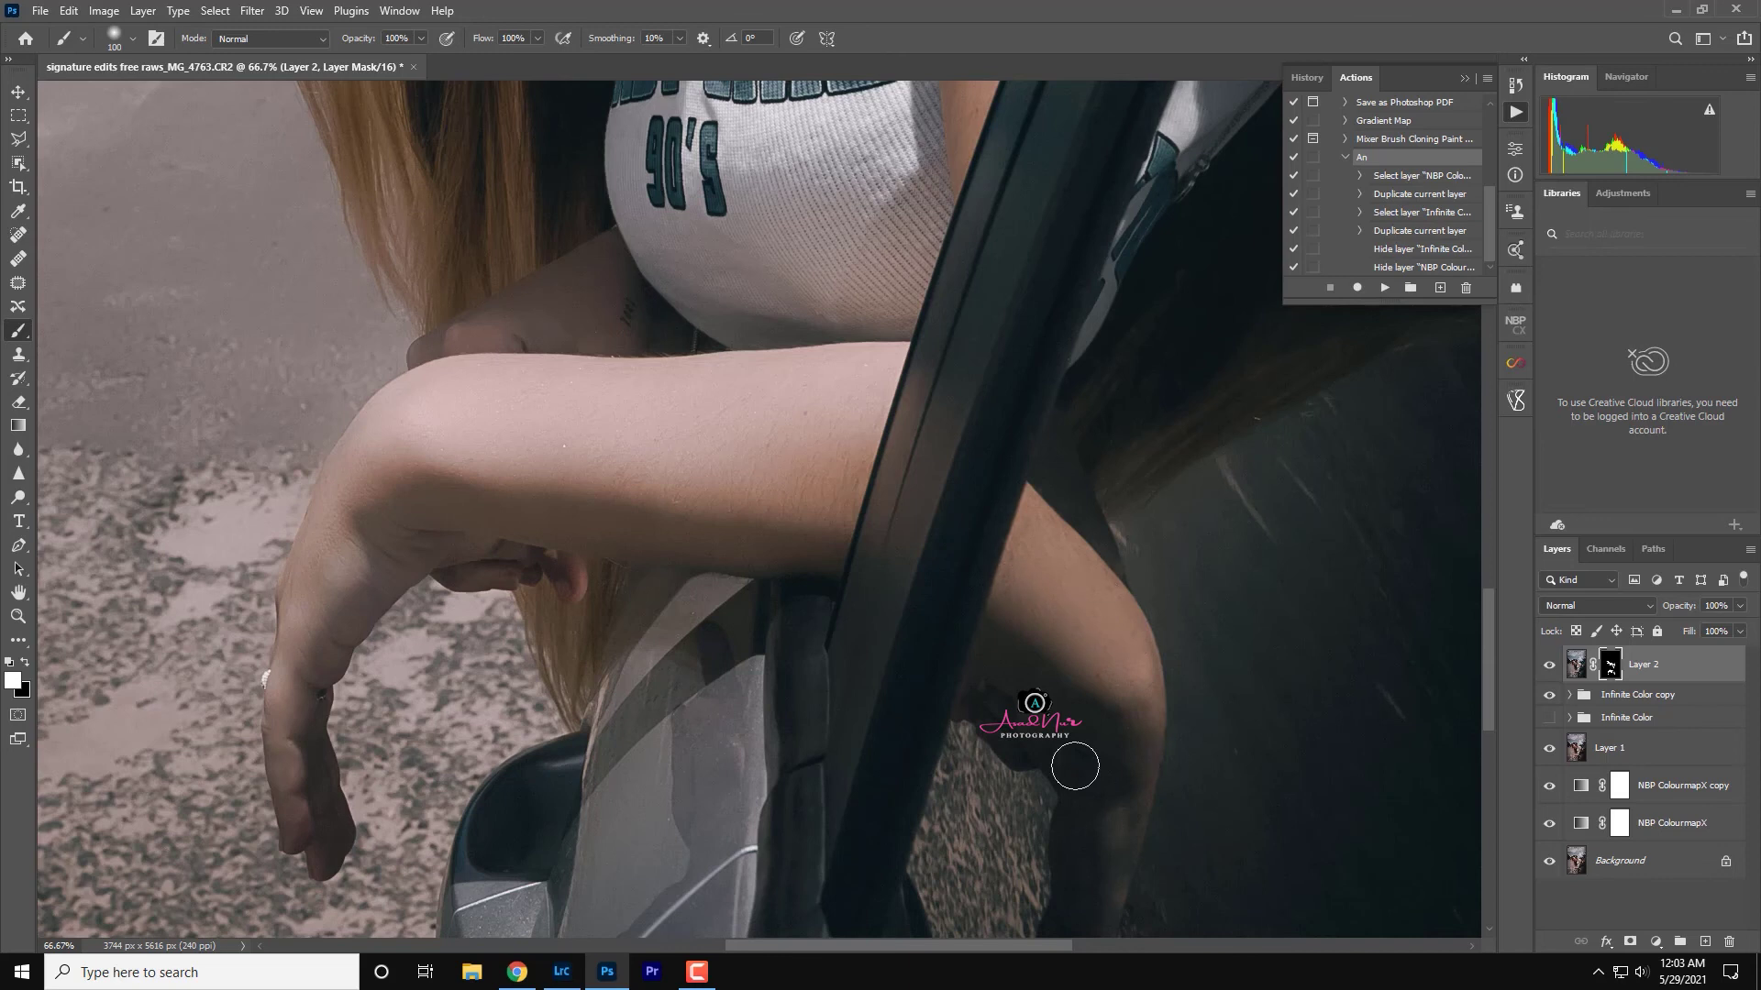
pyautogui.scroll(8, 994, 315)
pyautogui.scroll(1, 1125, 136)
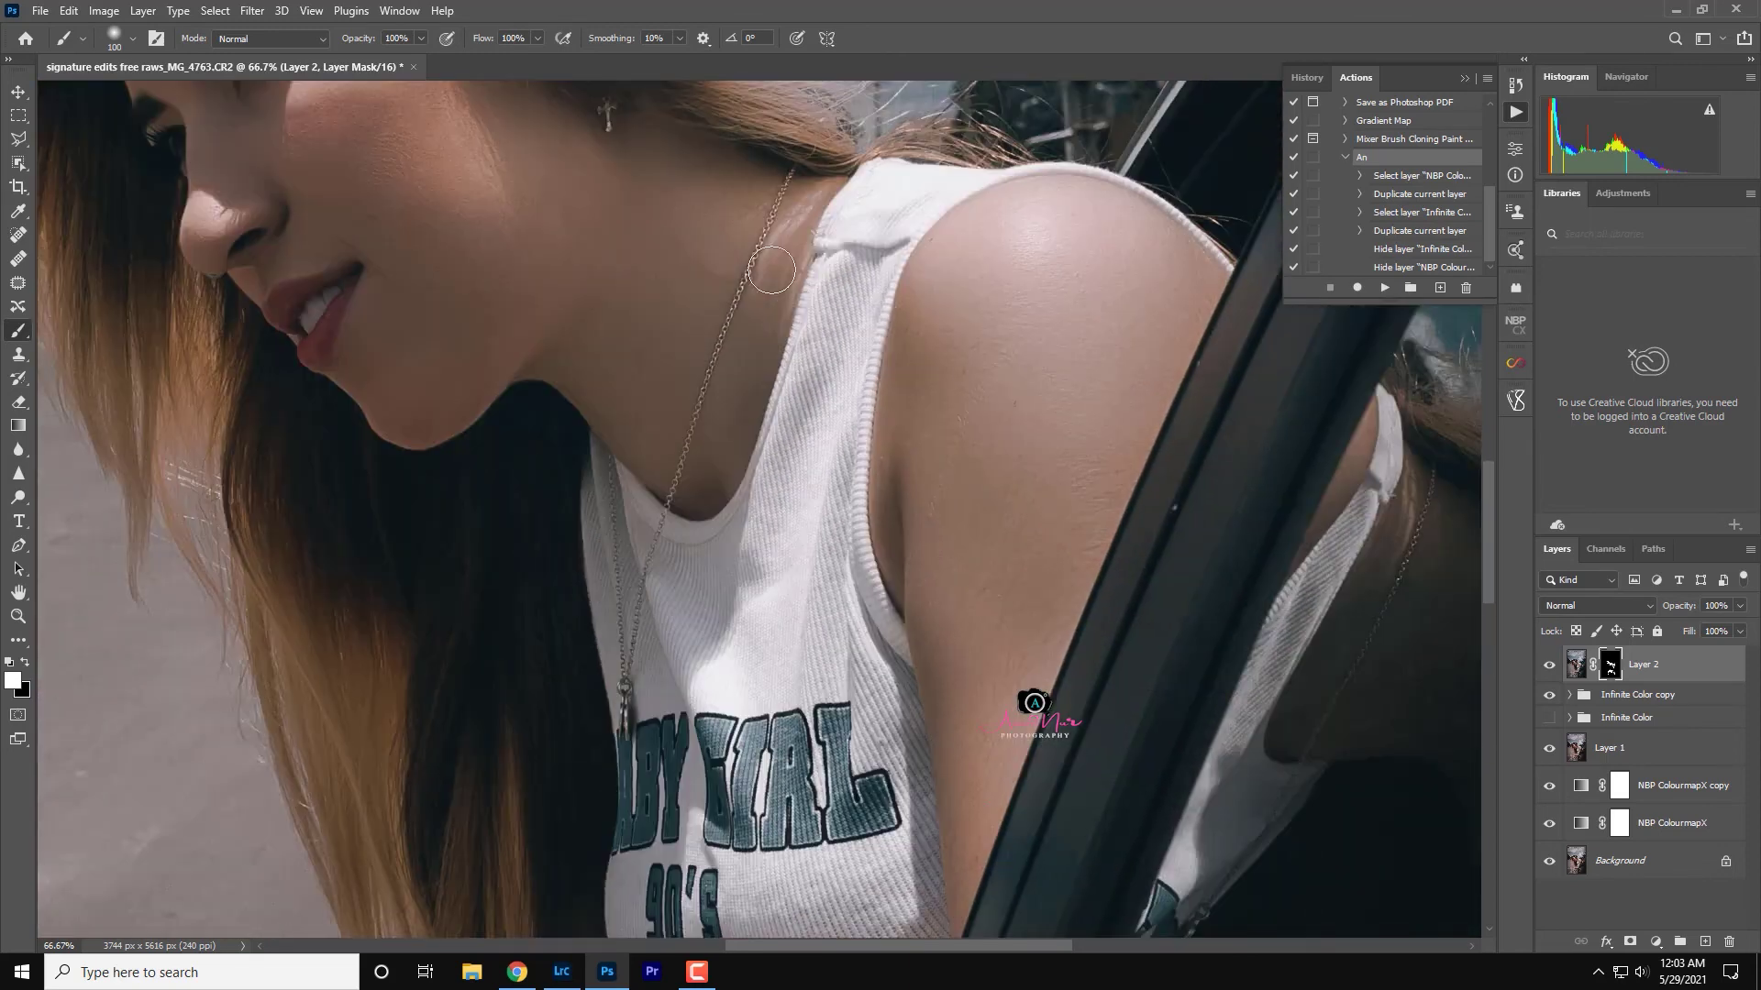
pyautogui.scroll(2, 917, 229)
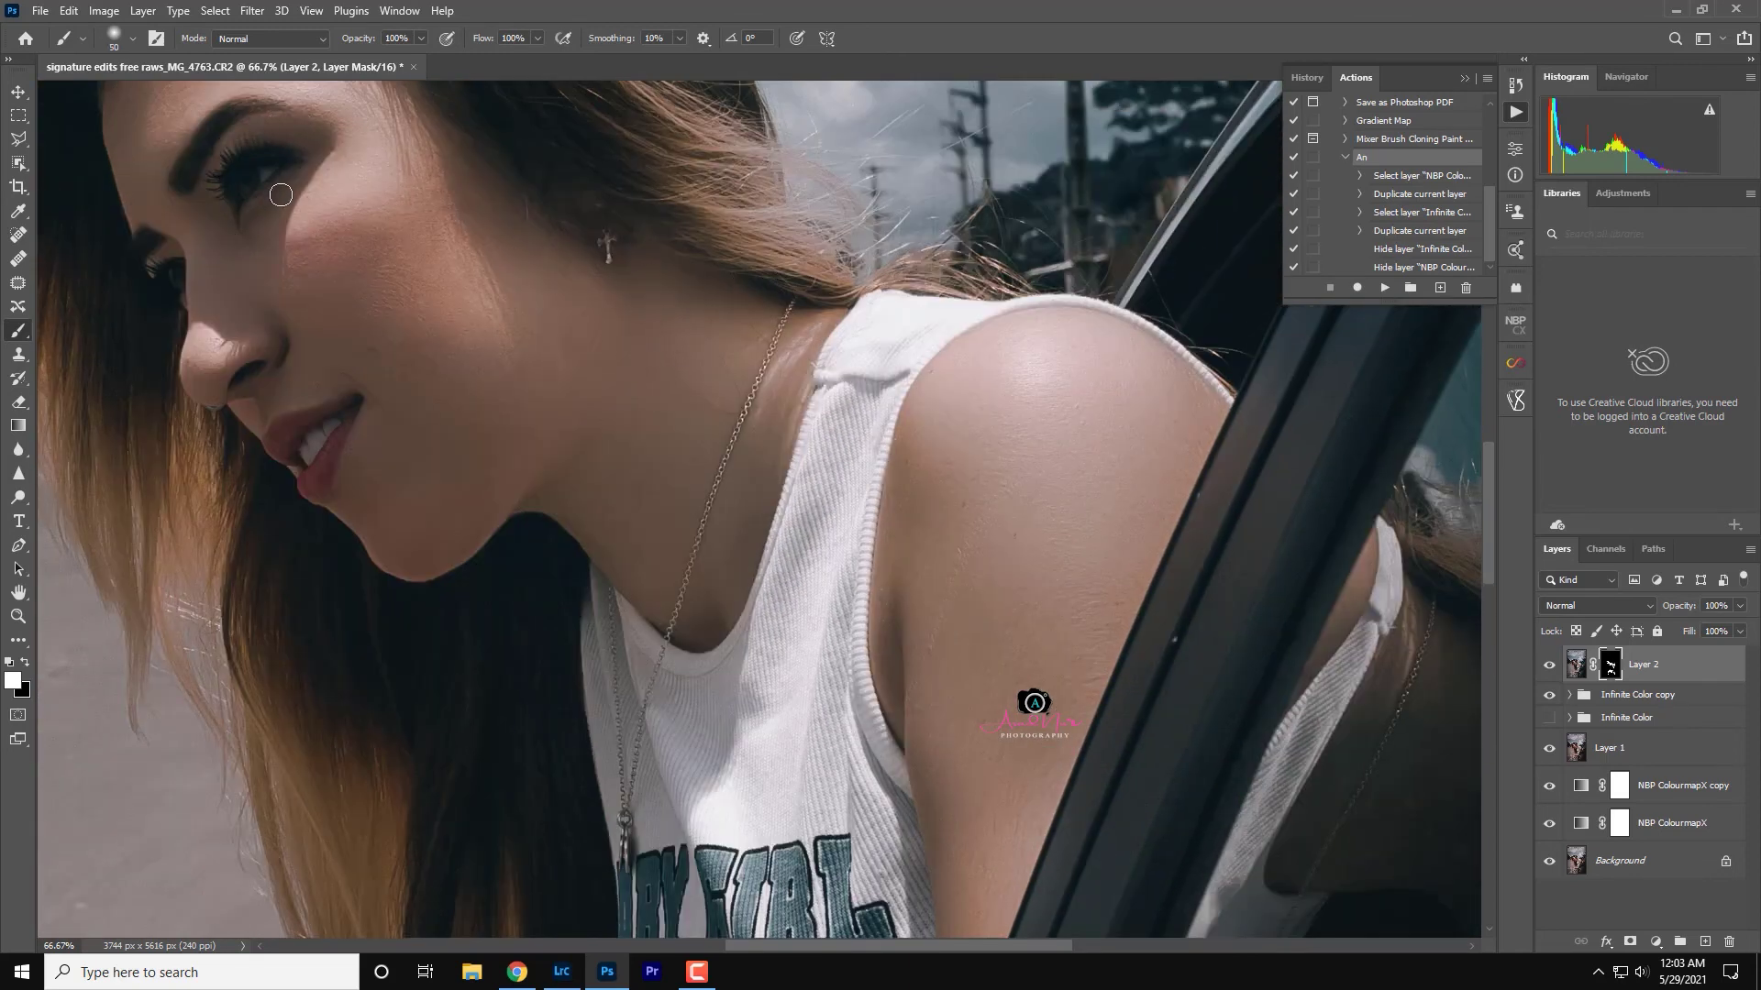
pyautogui.scroll(1, 574, 525)
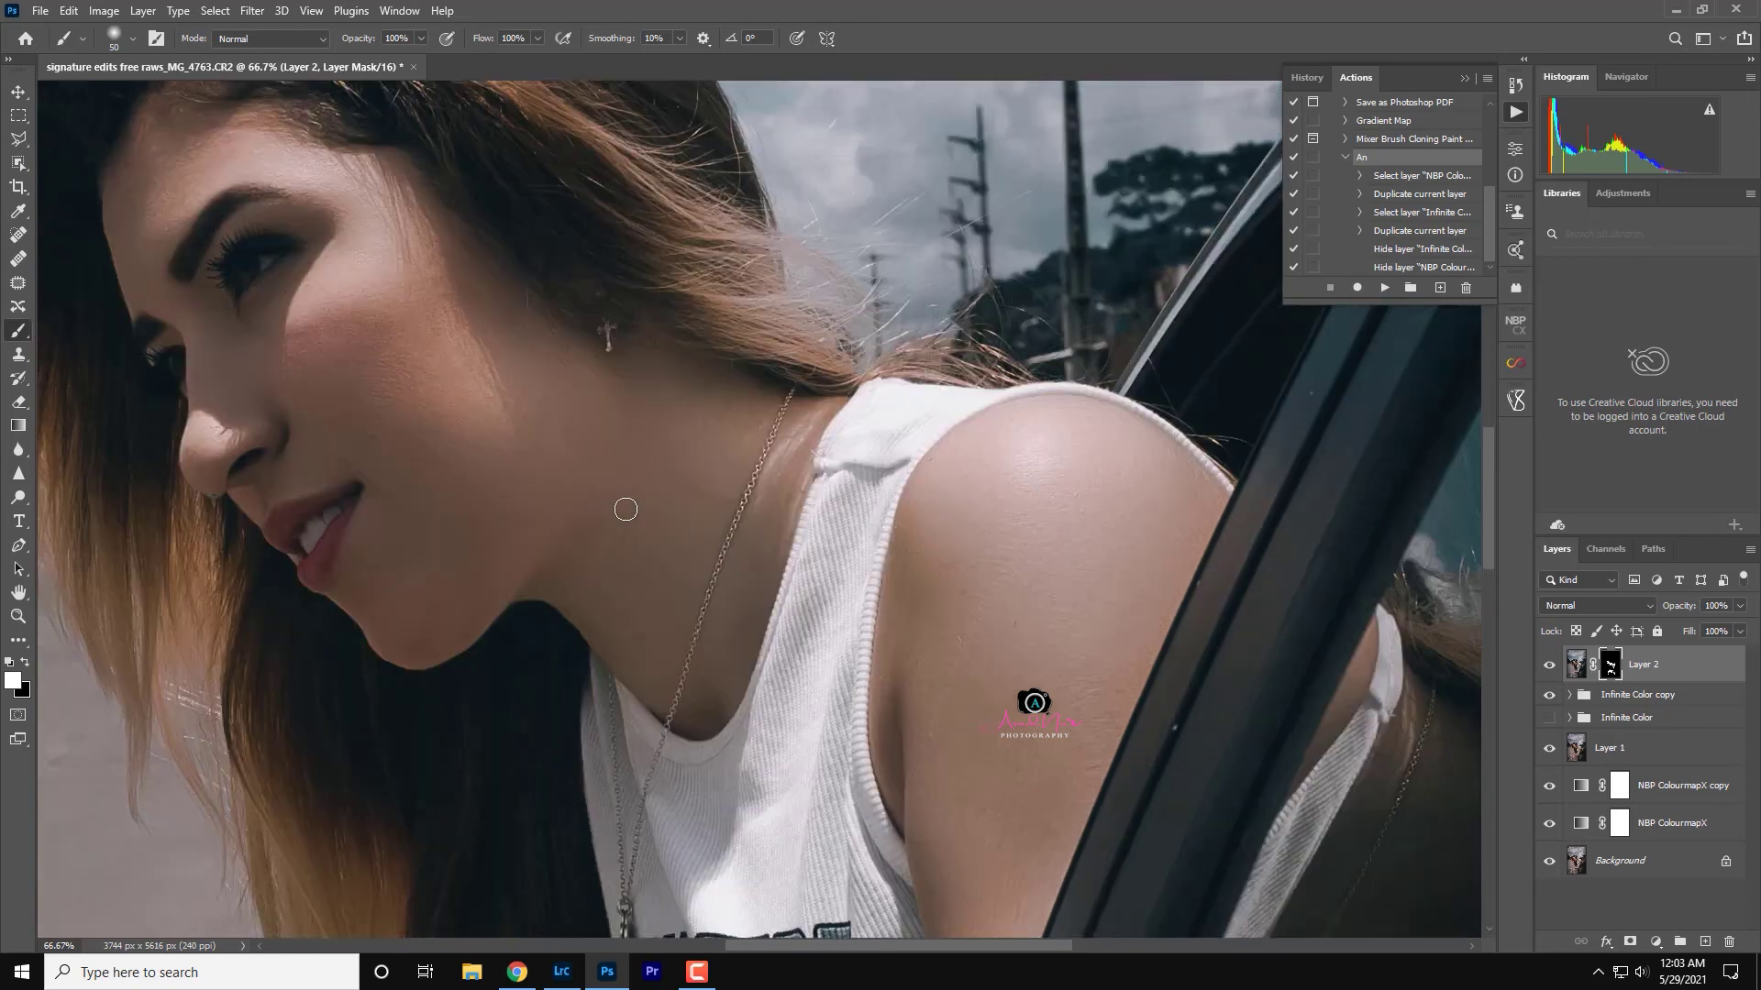
pyautogui.scroll(1, 626, 503)
pyautogui.press('x')
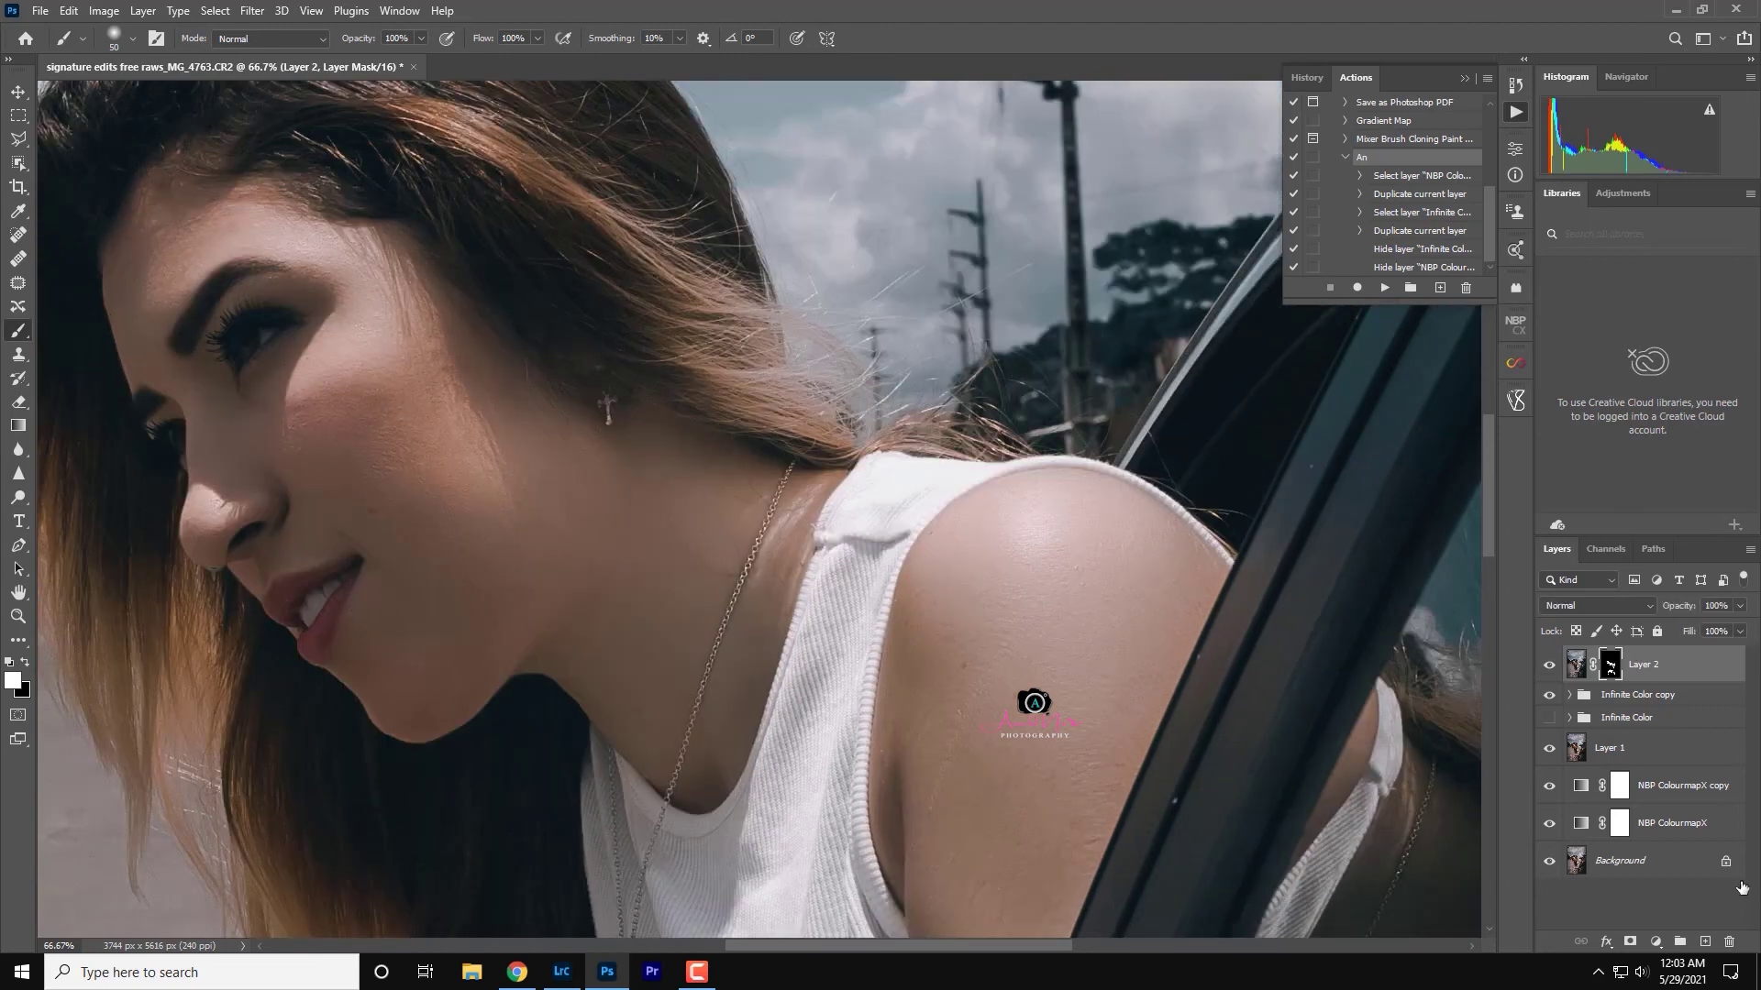
pyautogui.hotkey('ctrl', 'shift', 'alt', 'e')
# - Apply Smart Sharpen to the stamped layer and fit the photo on screen
pyautogui.click(251, 11)
pyautogui.click(527, 419)
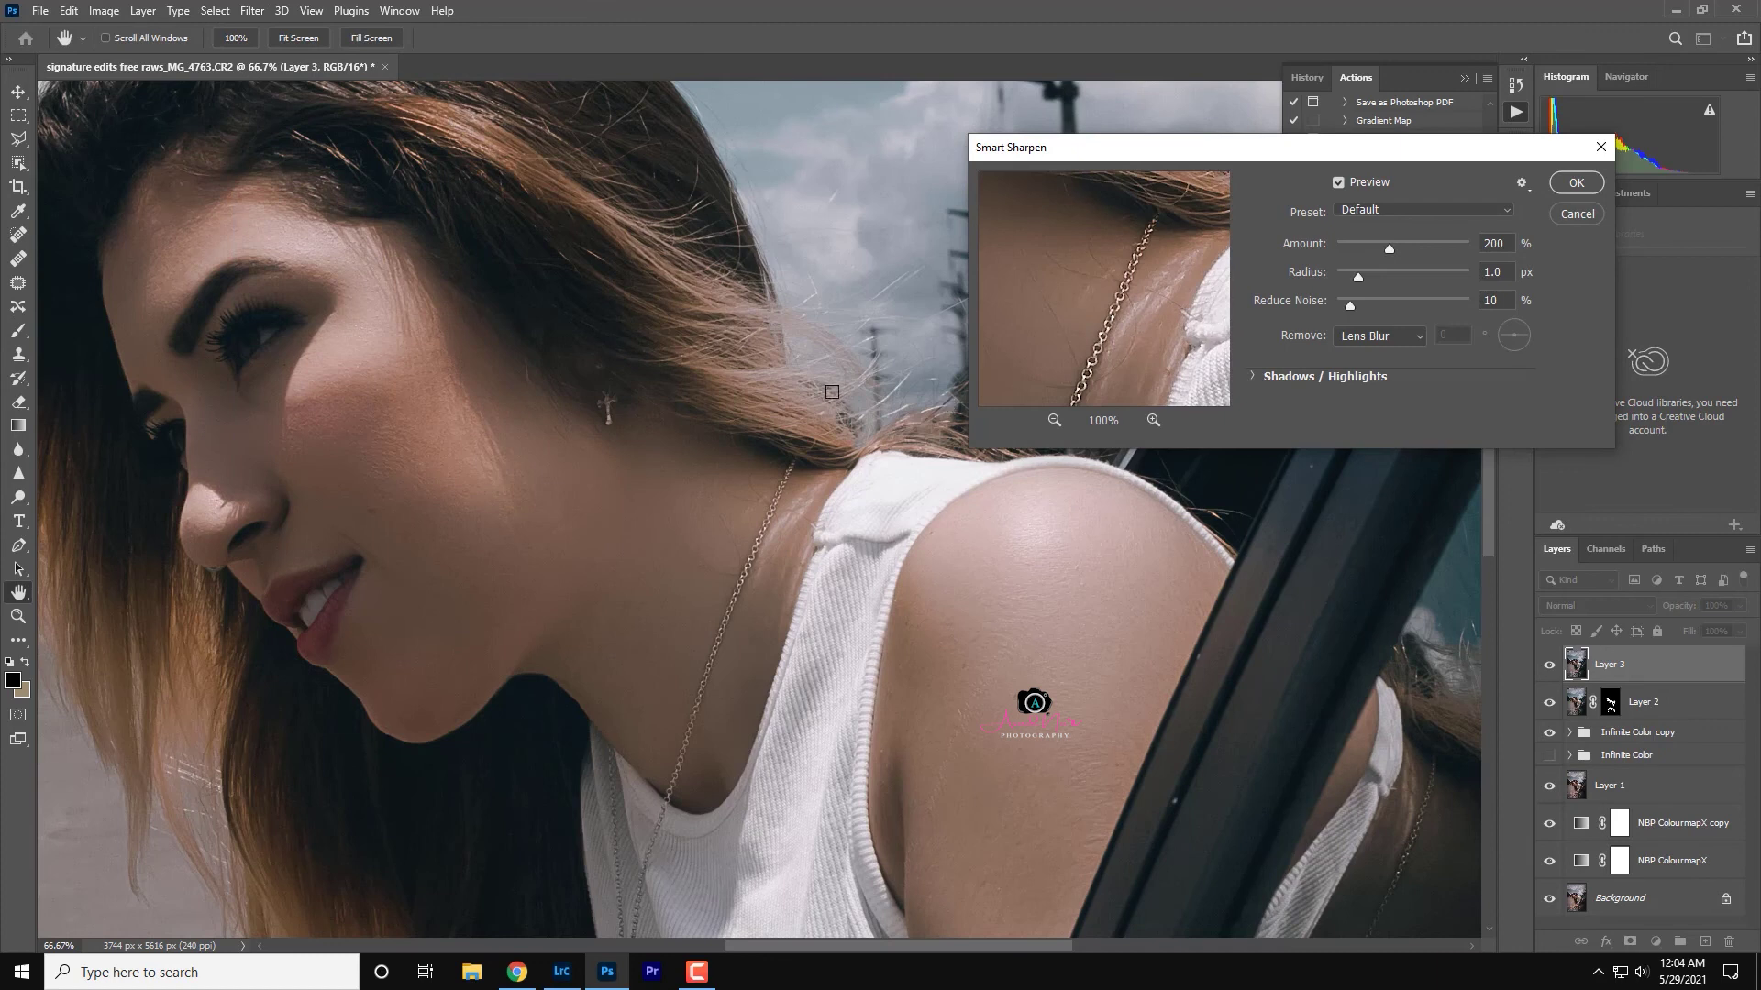
pyautogui.click(1576, 182)
pyautogui.press('b')
pyautogui.hotkey('ctrl', '0')
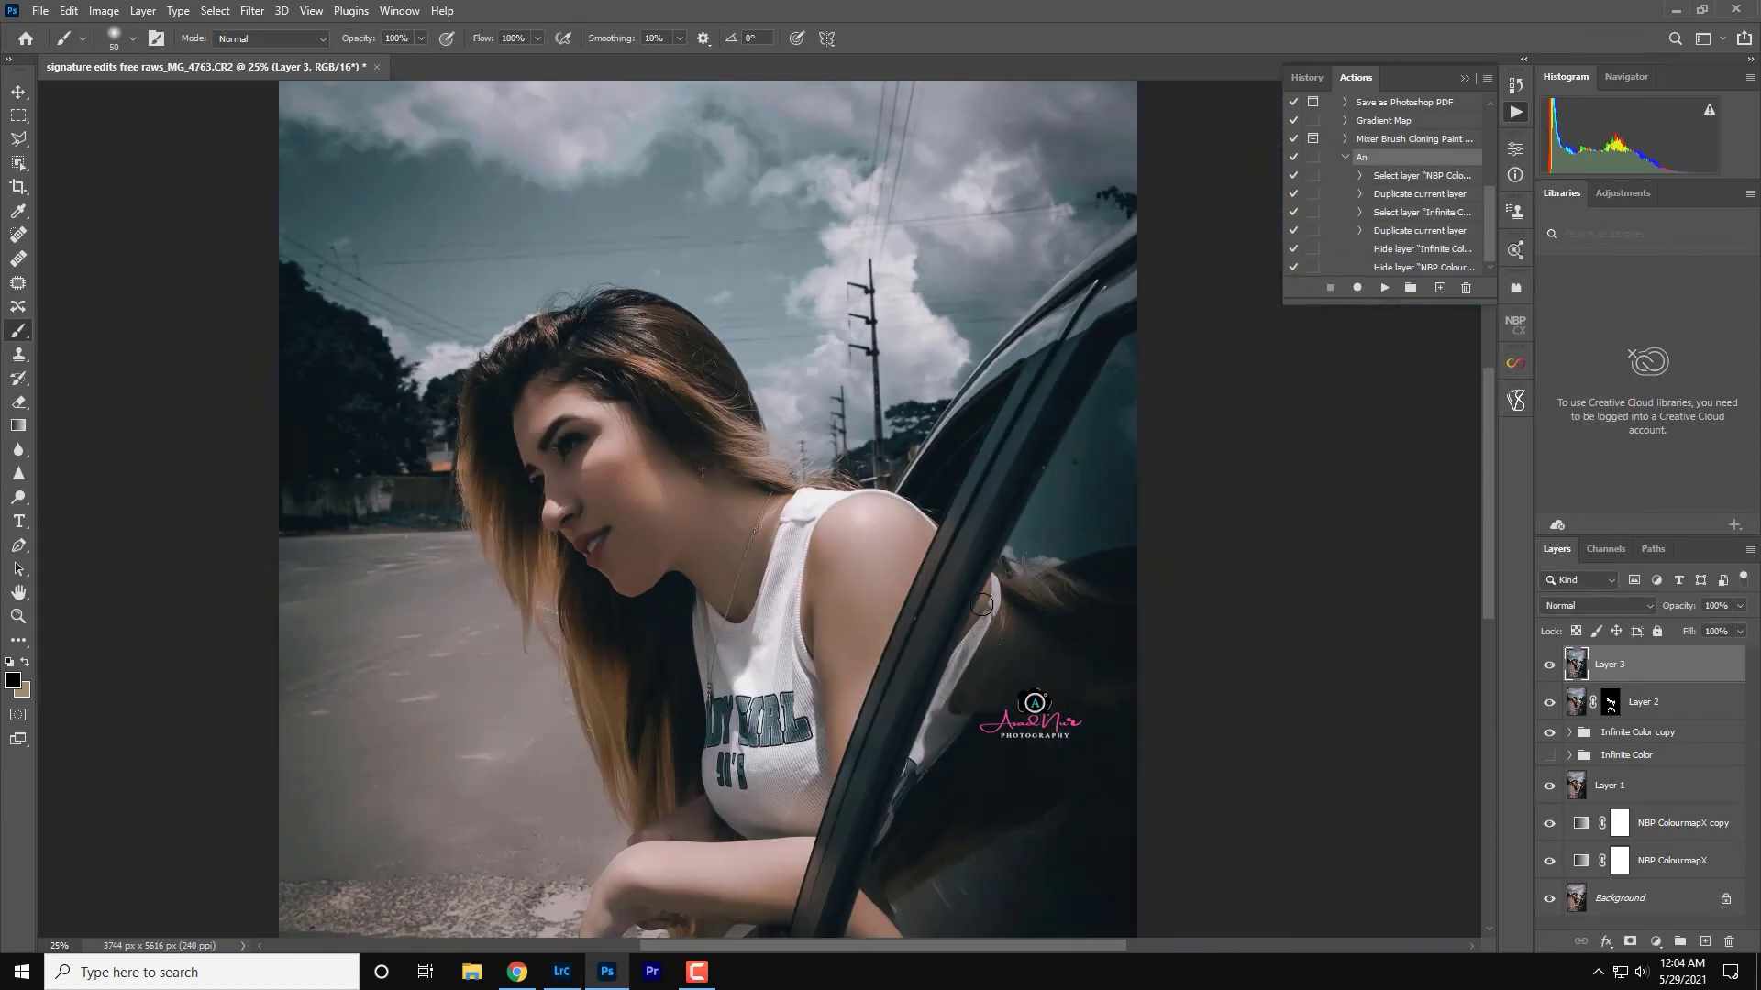
# - Merge the layers down, lower the Infinite Color grade to 53%, and stamp a merged Layer 1
pyautogui.click(1749, 549)
pyautogui.click(1600, 837)
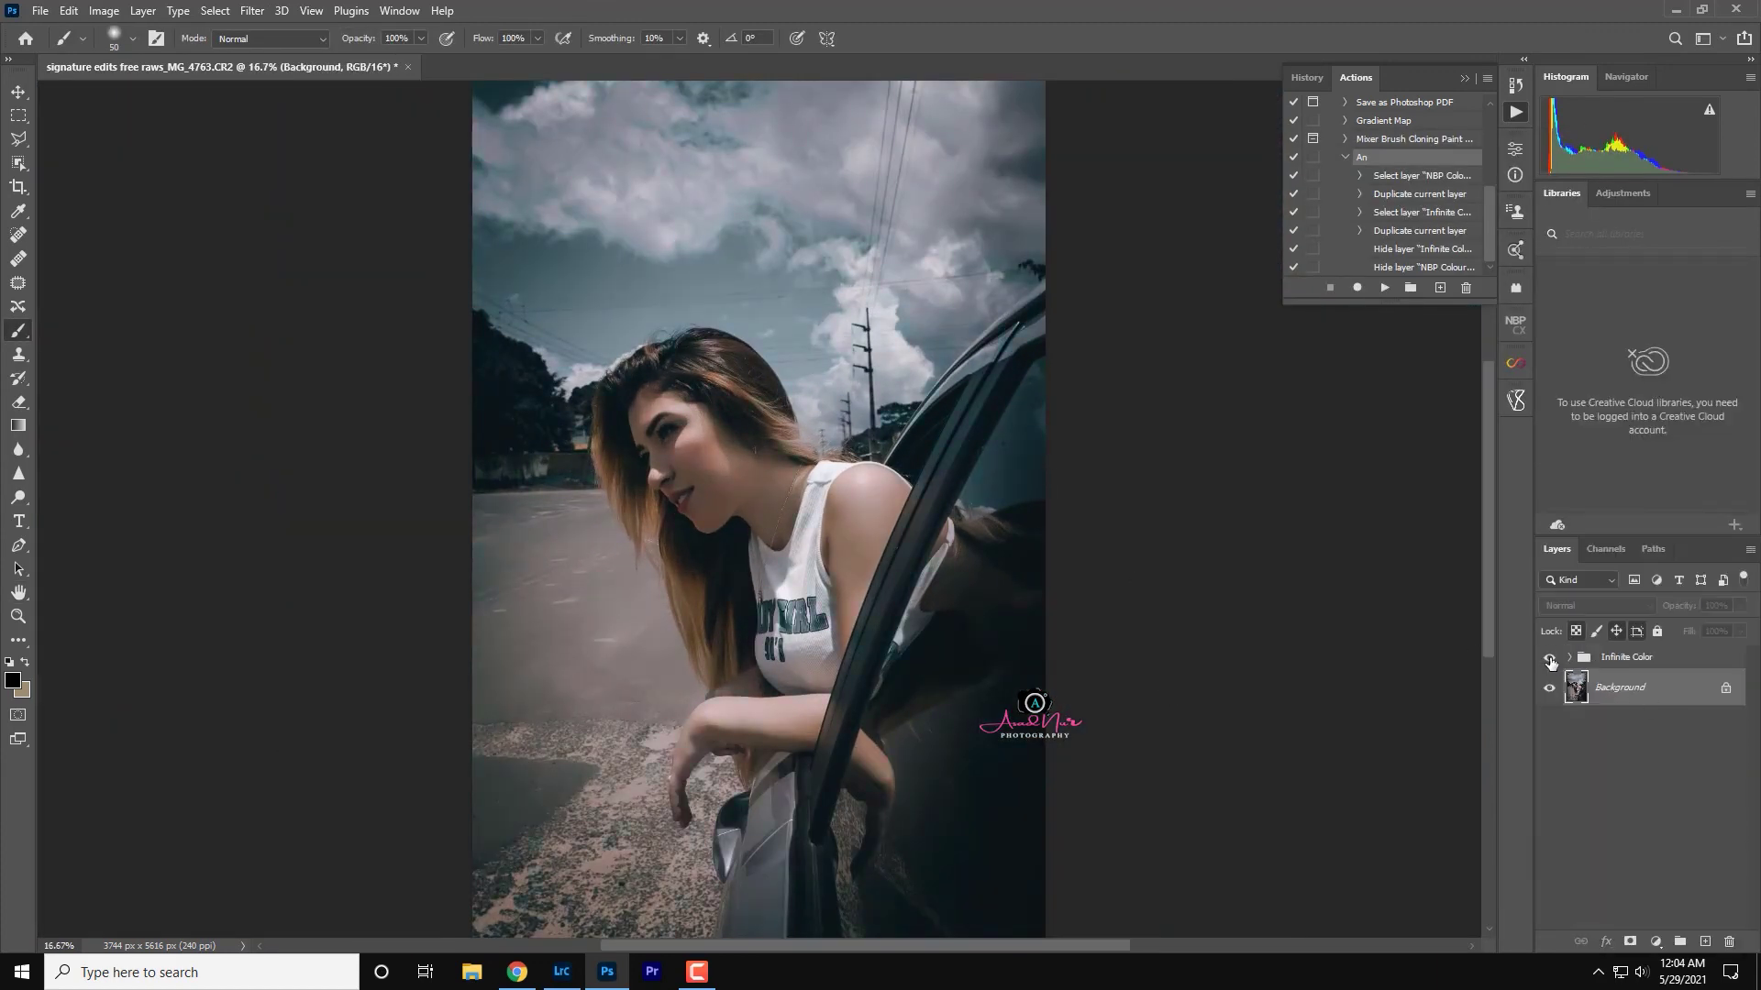
pyautogui.moveTo(1684, 611); pyautogui.dragTo(1684, 613)
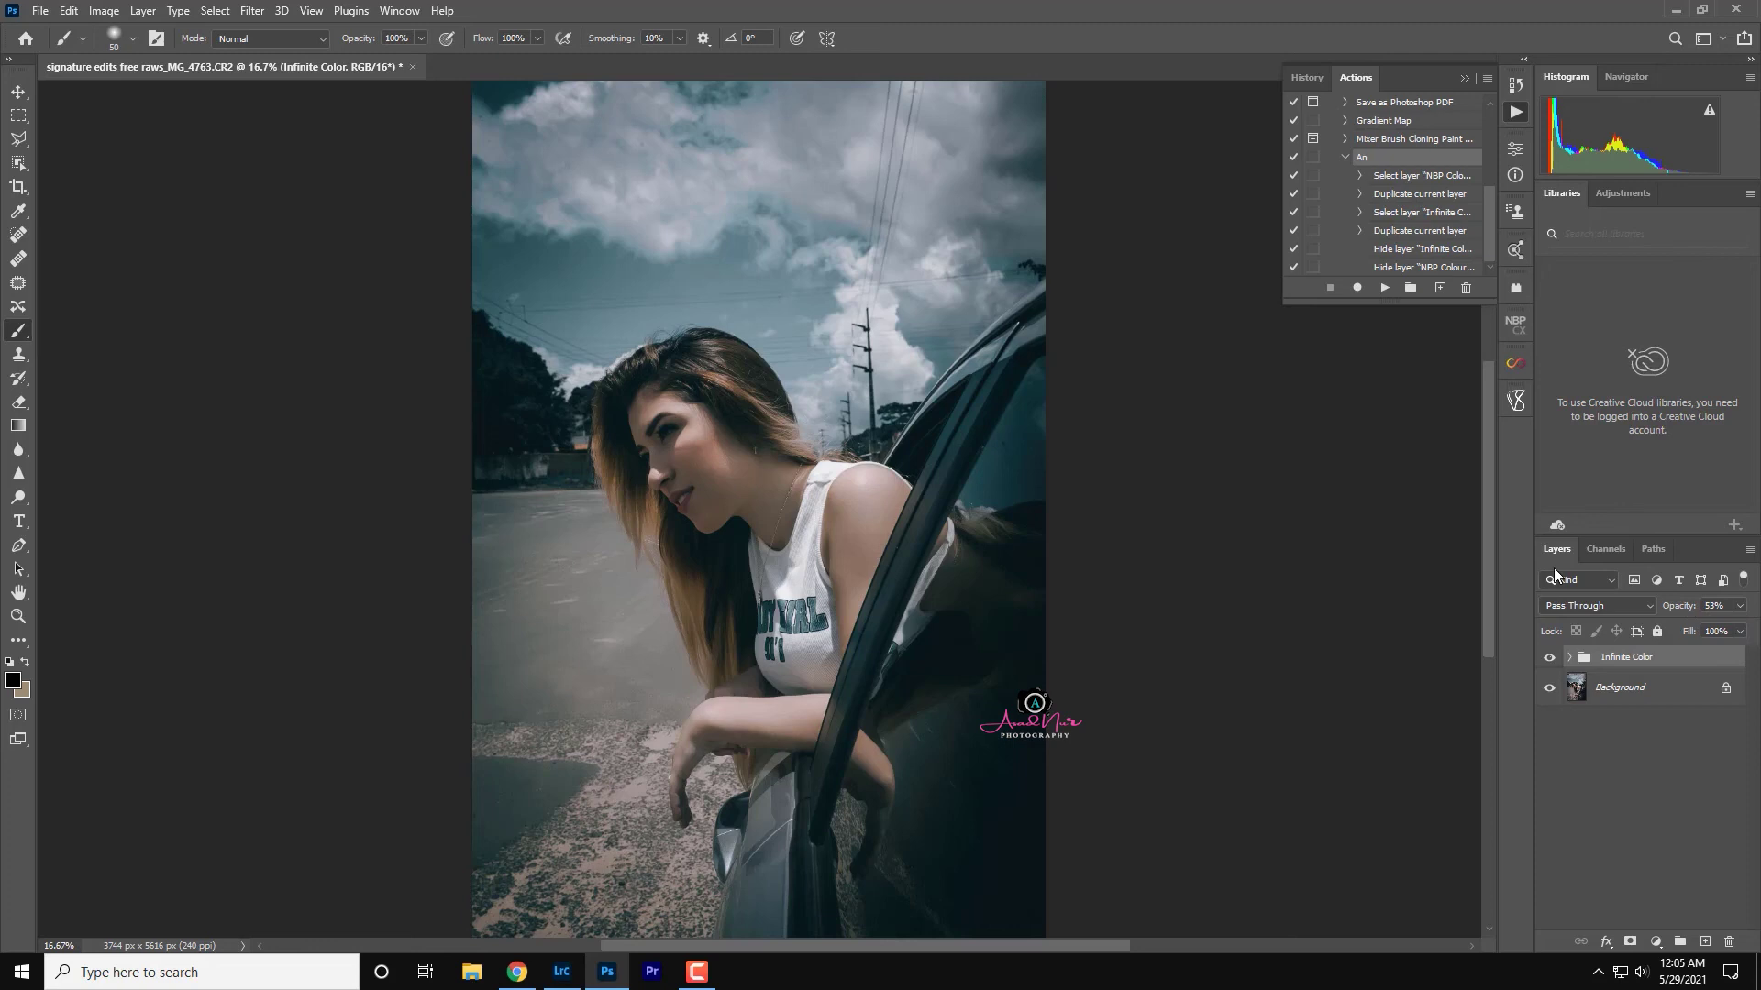
pyautogui.hotkey('ctrl', 'shift', 'alt', 'e')
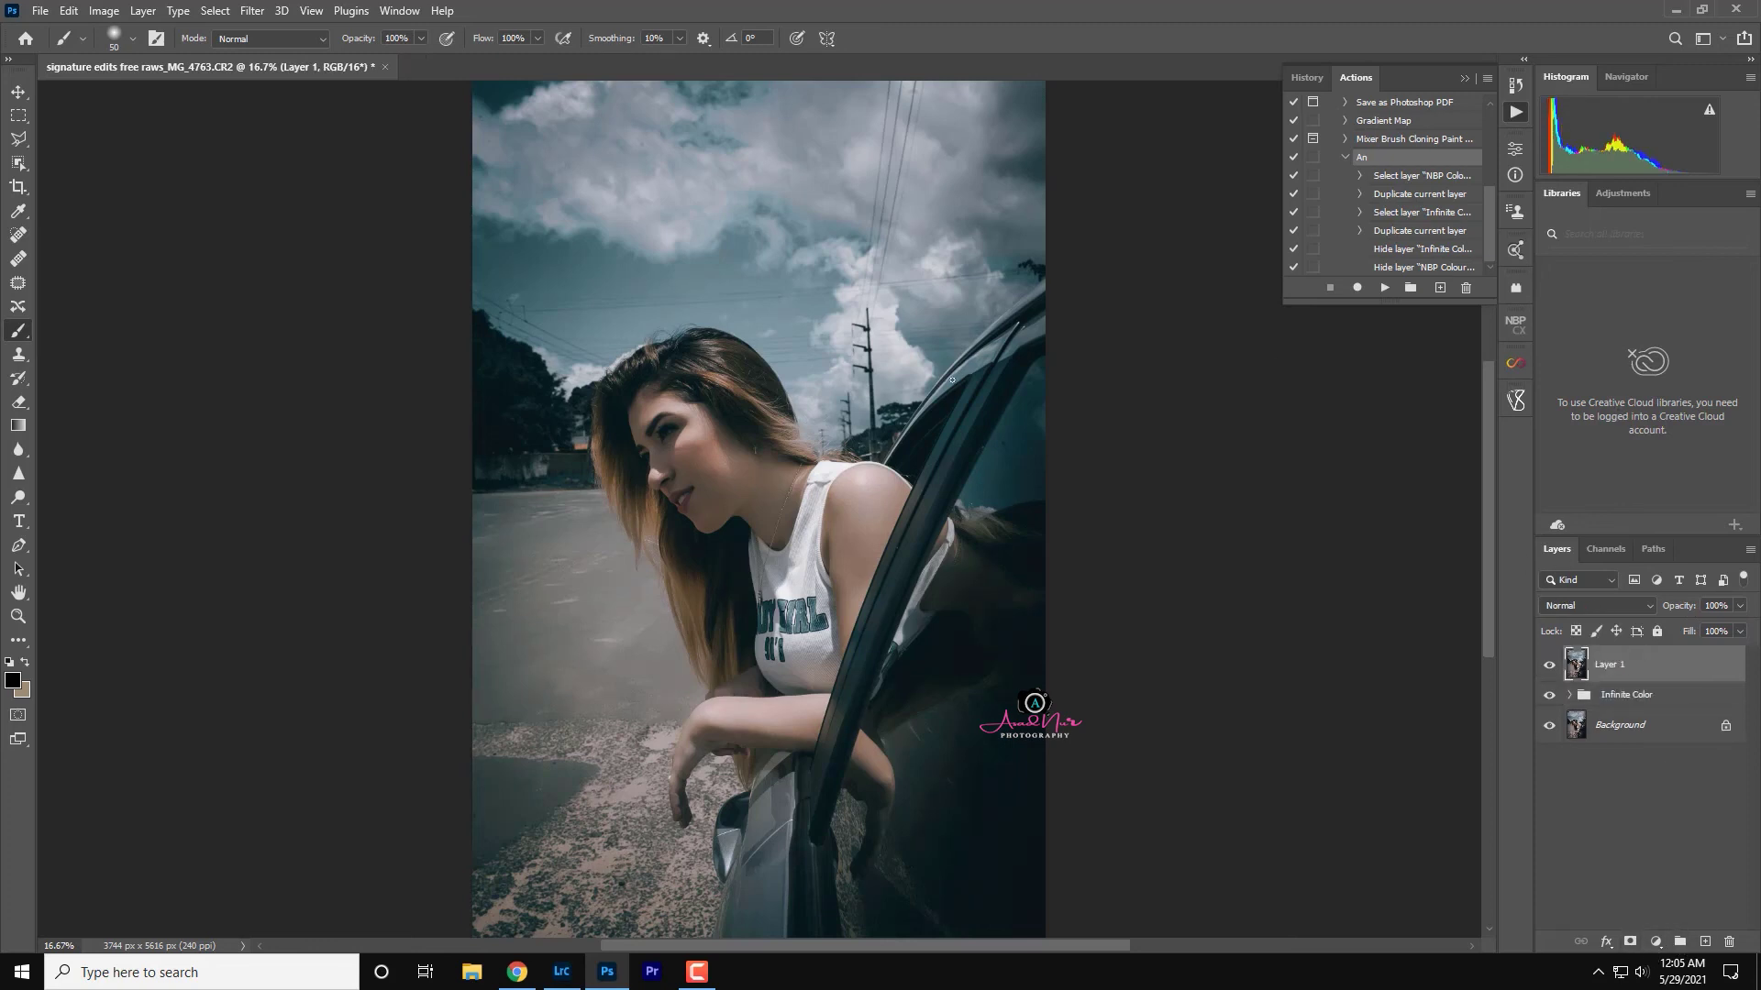
# - Add a Photo Filter adjustment layer and try several filter colours
pyautogui.click(1655, 942)
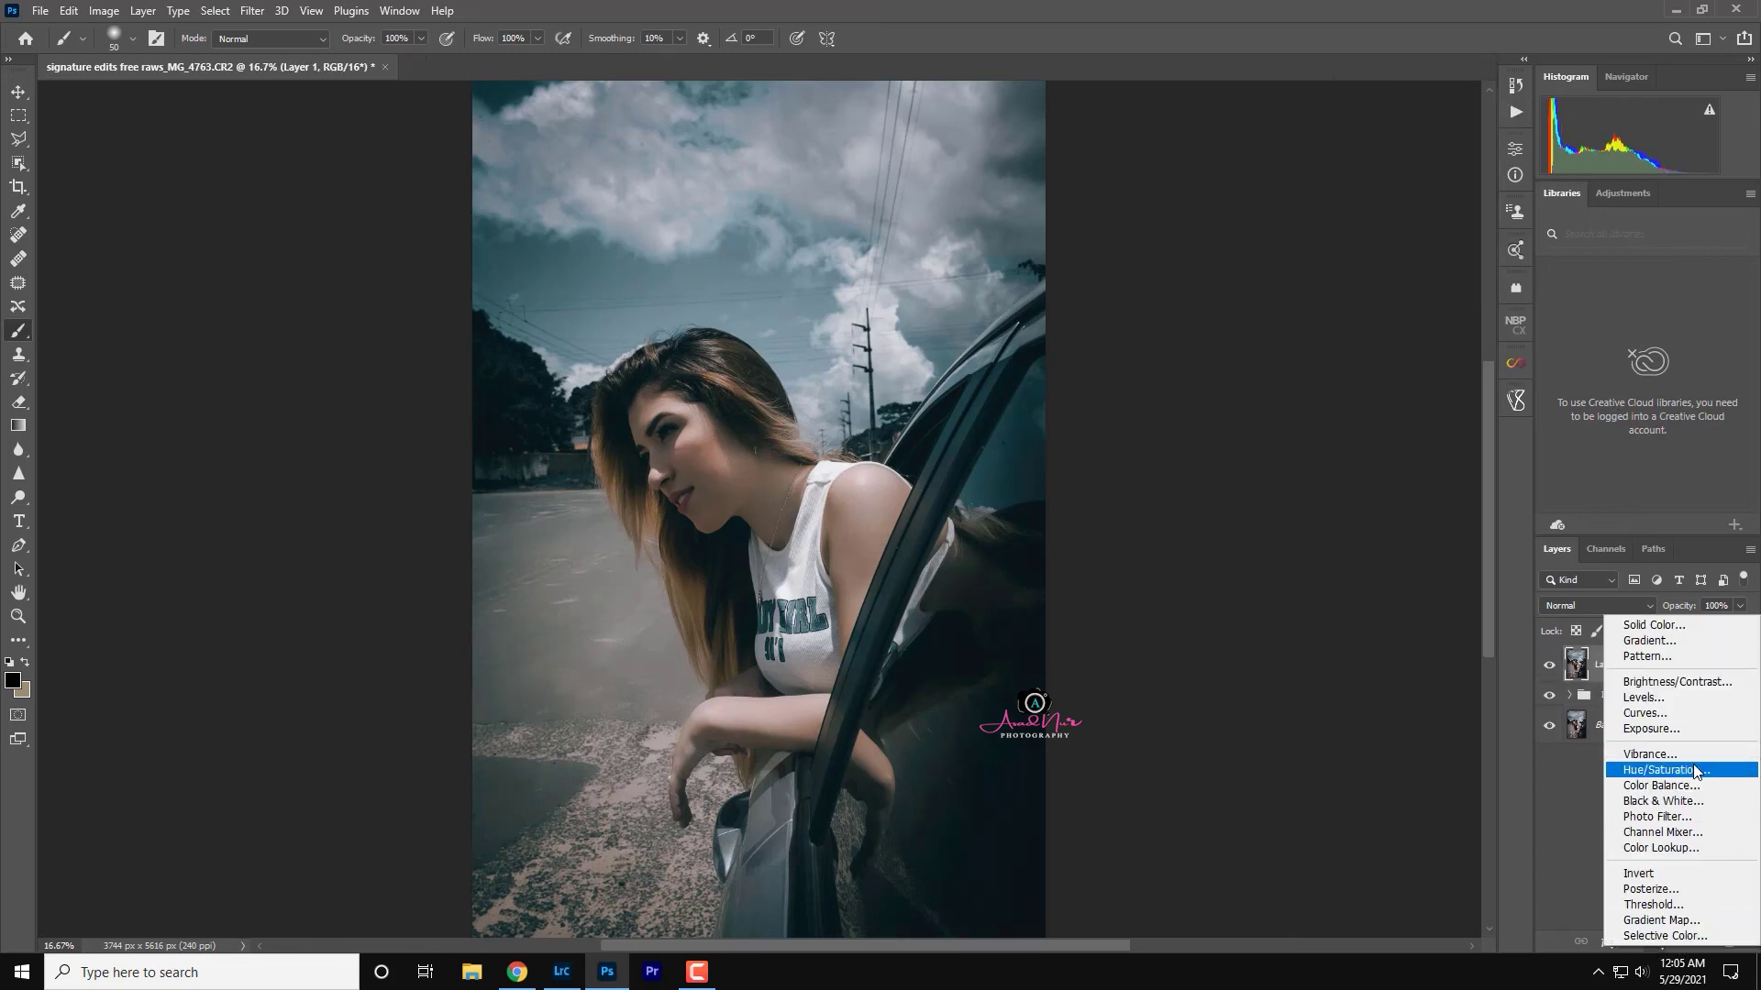
pyautogui.click(1704, 818)
pyautogui.click(1412, 201)
pyautogui.click(1403, 326)
pyautogui.click(1410, 200)
pyautogui.click(1407, 341)
pyautogui.scroll(-1, 1410, 203)
# - Compare the Deep Emerald, Deep Yellow and Orange photo filter colours
pyautogui.click(1412, 201)
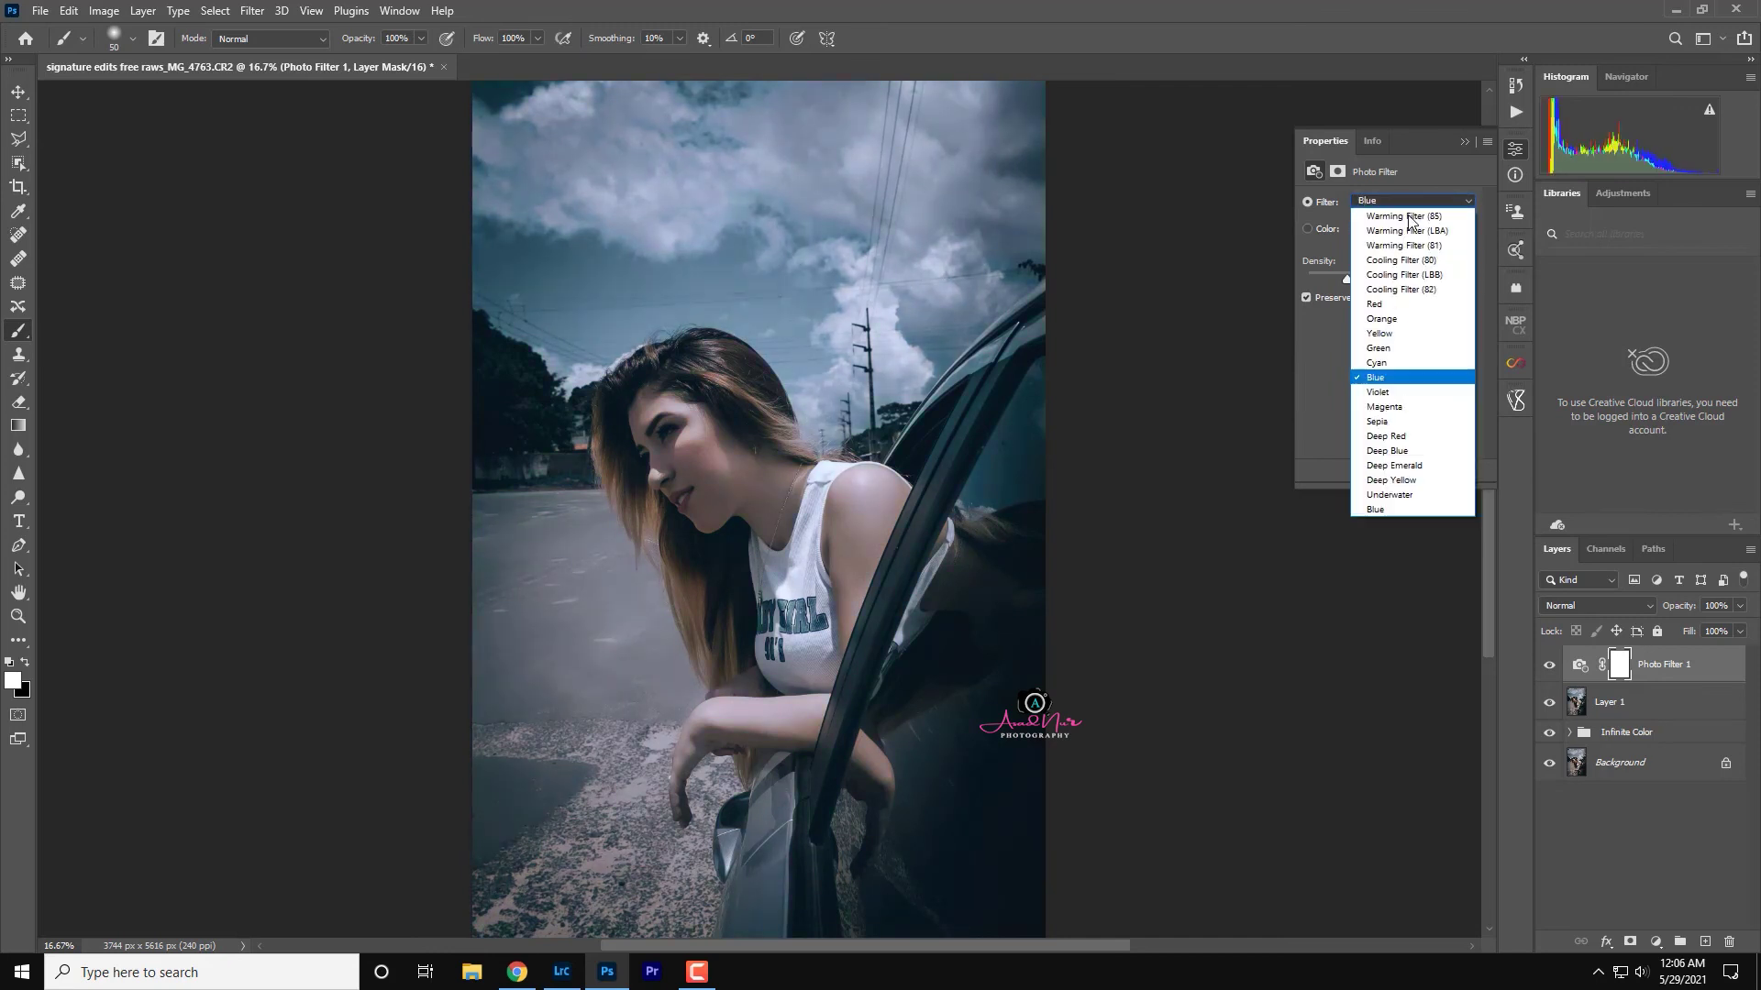
pyautogui.scroll(-4, 1417, 423)
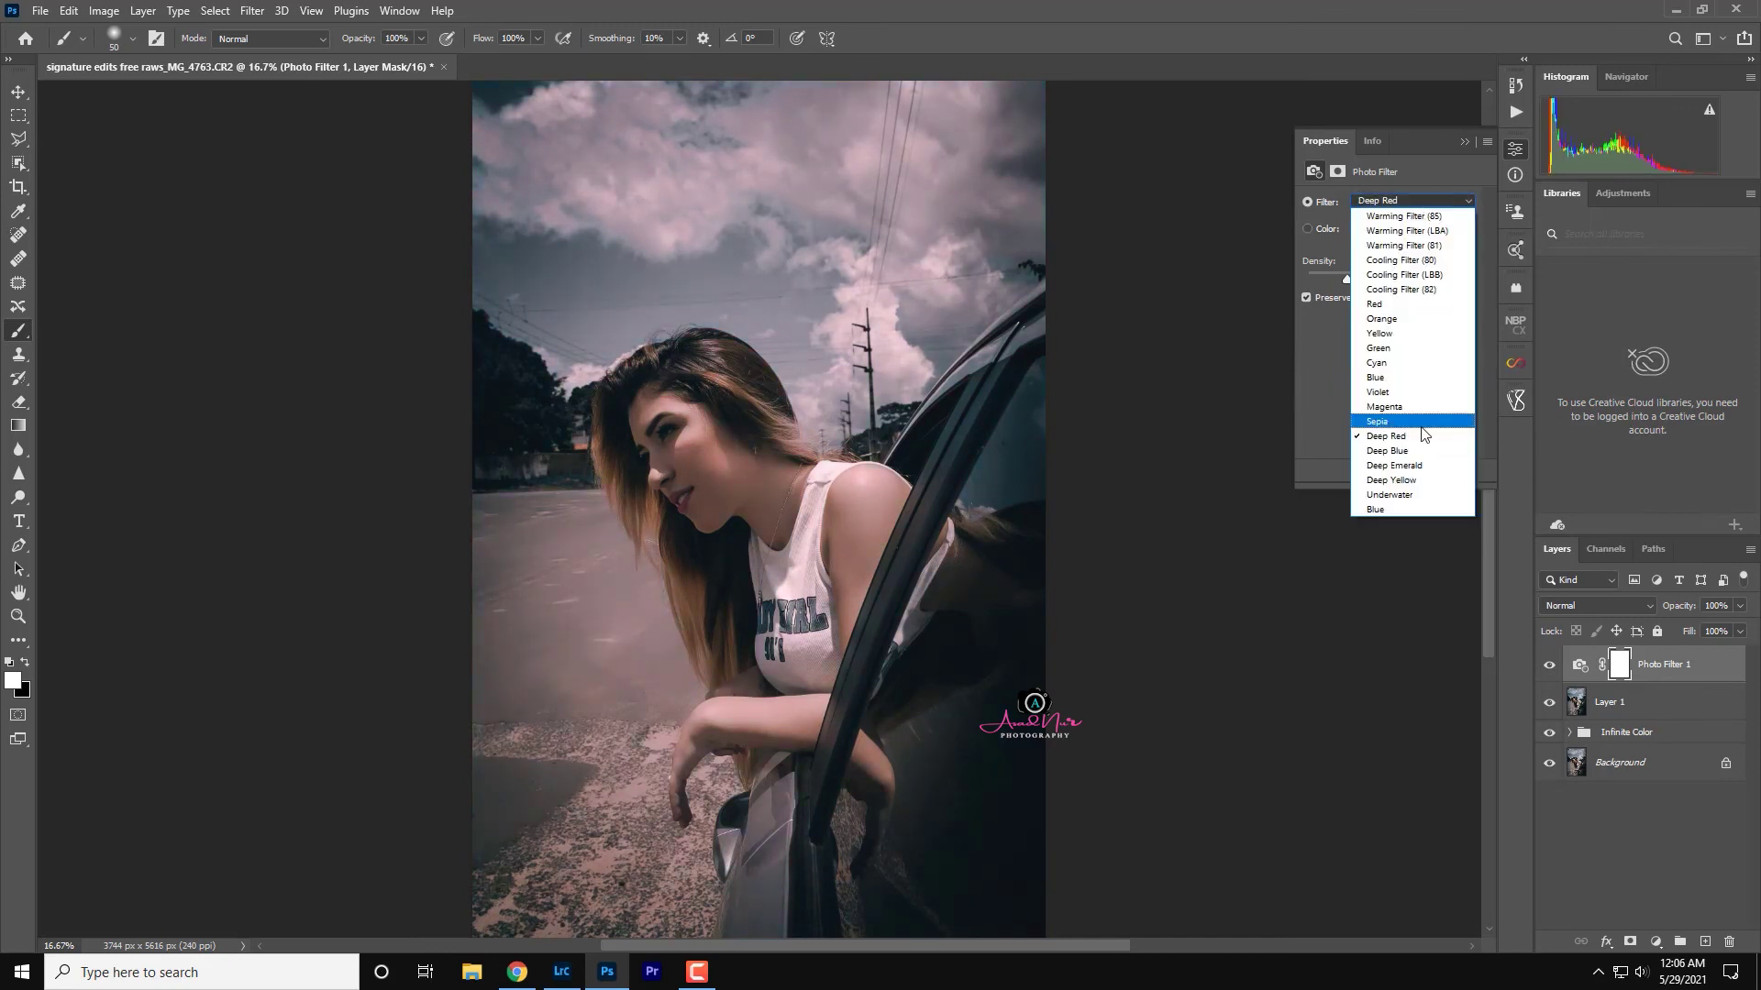
pyautogui.click(1403, 465)
pyautogui.click(1412, 201)
pyautogui.click(1402, 479)
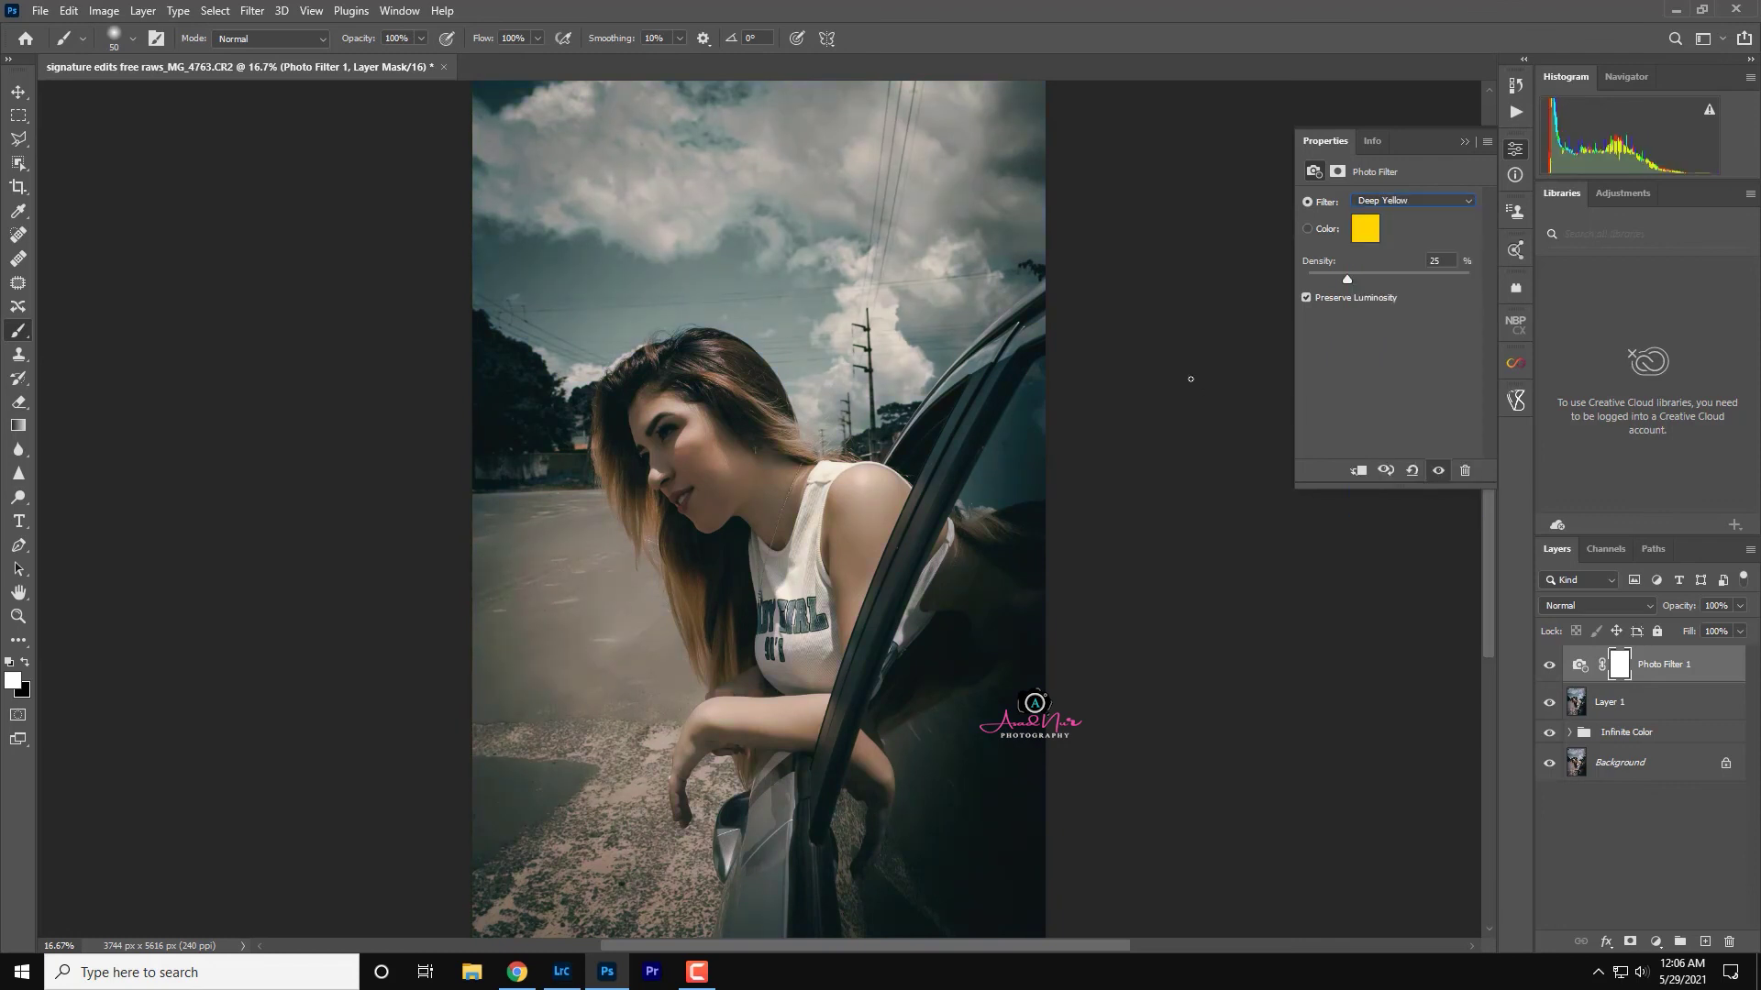
pyautogui.scroll(2, 1420, 206)
pyautogui.click(1412, 201)
pyautogui.click(1385, 326)
# - Settle the Photo Filter on Deep Yellow at a low 20% density
pyautogui.moveTo(1350, 278); pyautogui.dragTo(1339, 278)
pyautogui.click(1412, 200)
pyautogui.click(1413, 200)
pyautogui.click(1403, 440)
# - Add a Selective Color layer and shift the Cyans' magenta, yellow and black amounts
pyautogui.click(1655, 941)
pyautogui.click(1665, 935)
pyautogui.click(1407, 221)
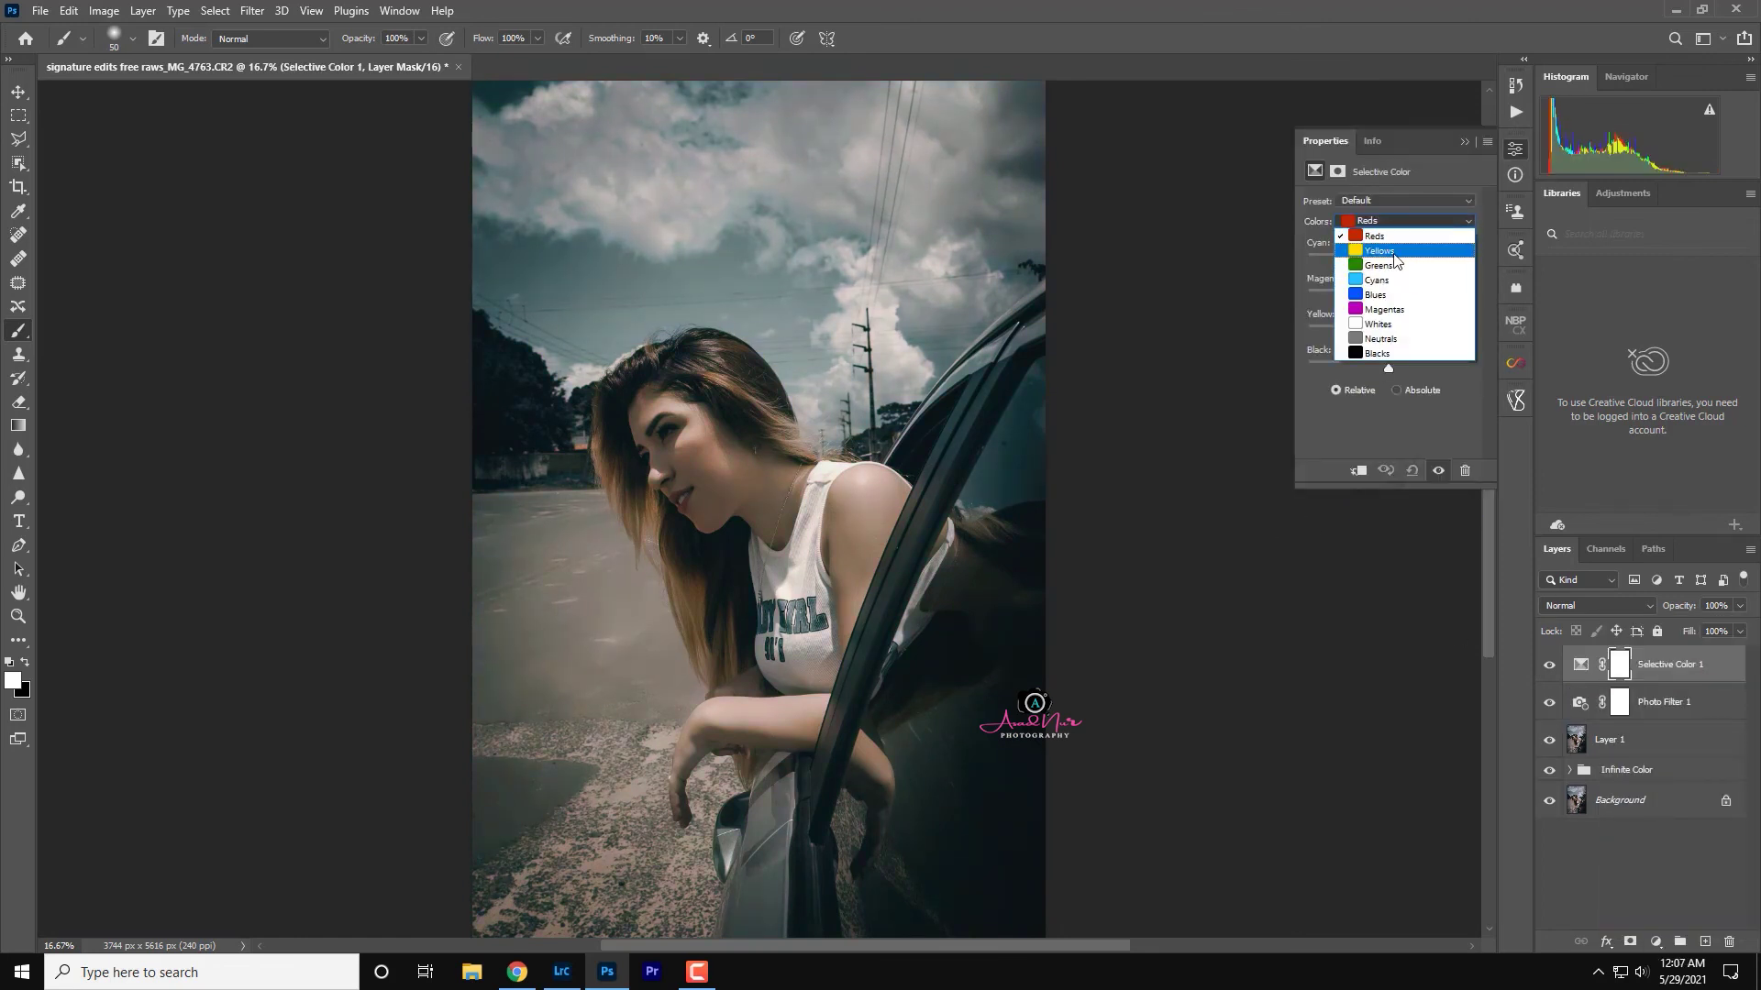
pyautogui.click(1397, 280)
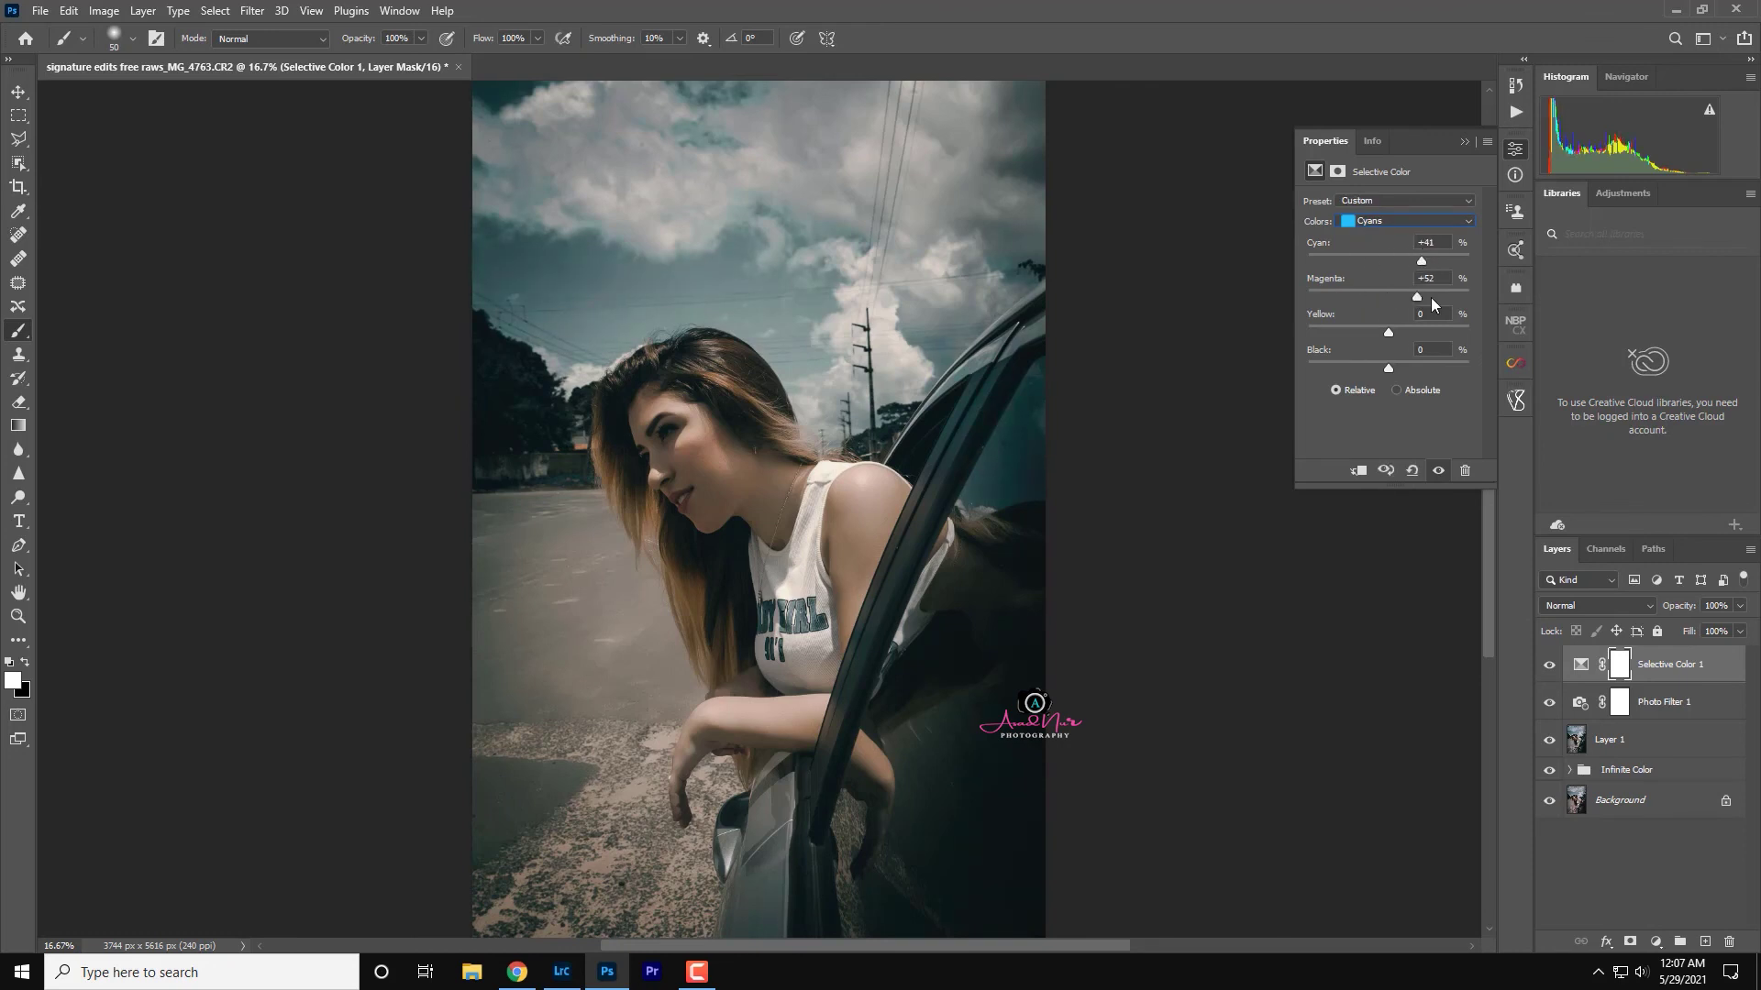
pyautogui.moveTo(1365, 296)
pyautogui.mouseDown()
pyautogui.moveTo(1387, 296)
pyautogui.moveTo(1331, 332)
pyautogui.moveTo(1399, 368)
pyautogui.mouseUp()
# - Adjust the Selective Color Neutrals with less black and more cyan
pyautogui.click(1374, 223)
pyautogui.click(1387, 262)
pyautogui.press('Down')
pyautogui.press('Down')
pyautogui.press('Down')
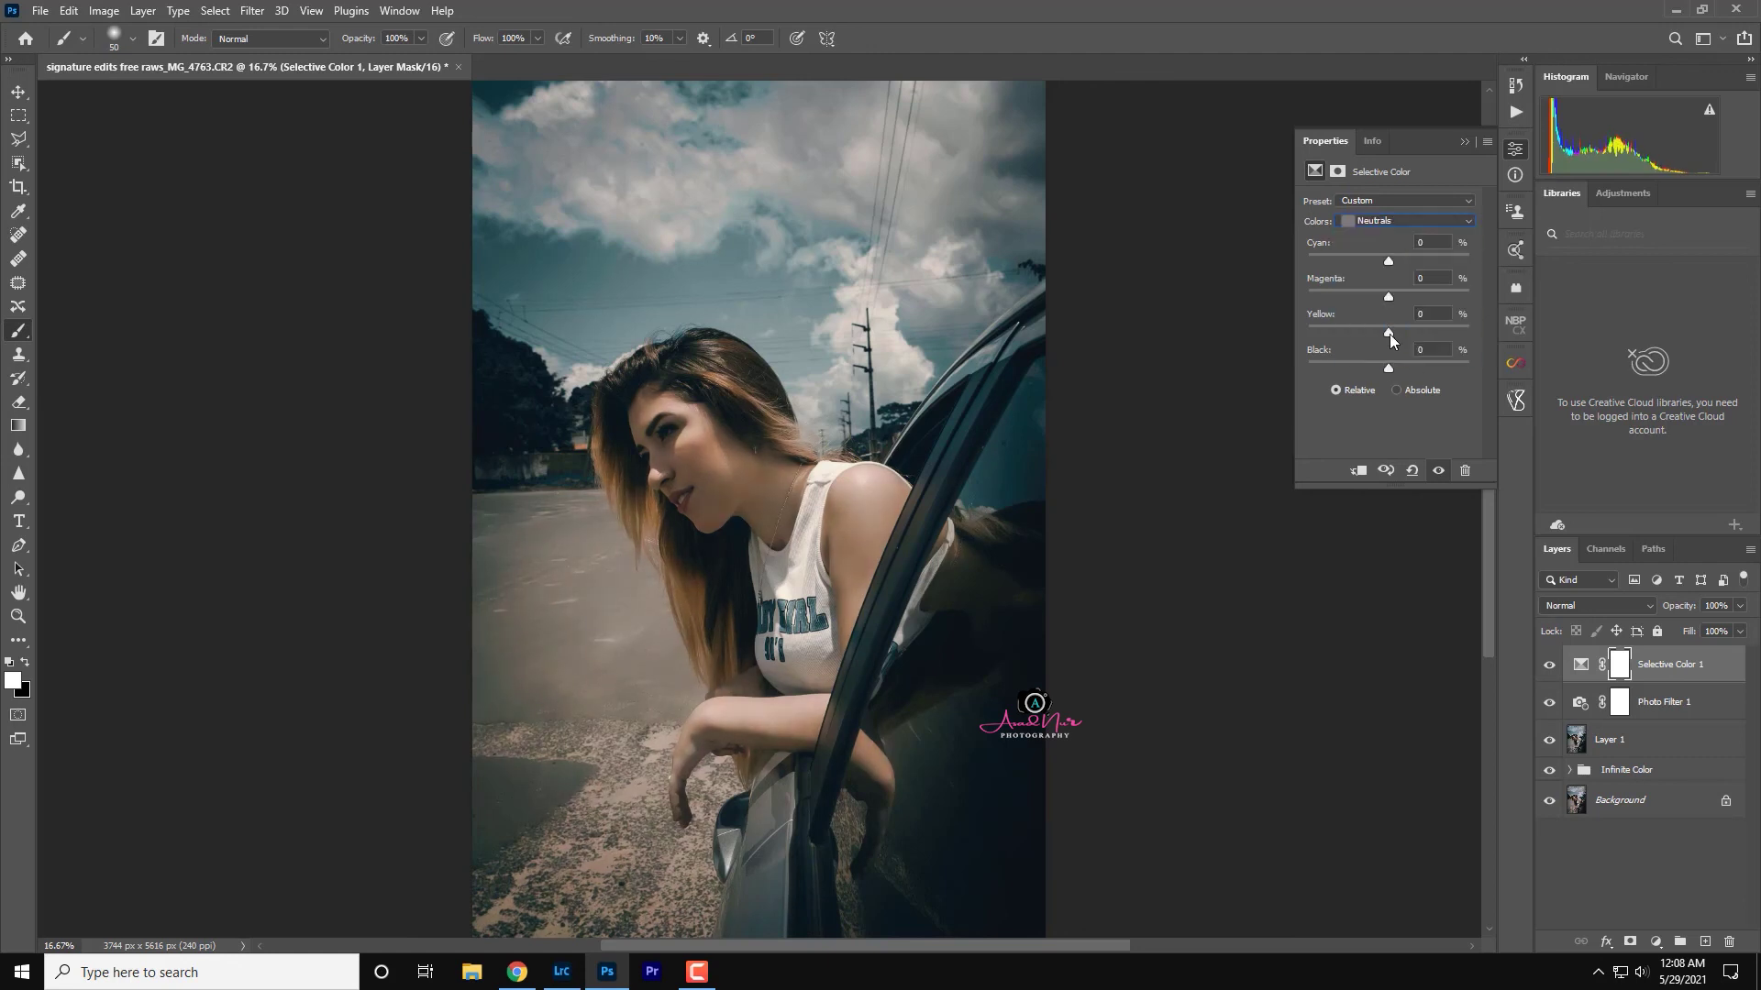
pyautogui.moveTo(1388, 368); pyautogui.dragTo(1380, 368)
pyautogui.moveTo(1388, 261); pyautogui.dragTo(1388, 295)
# - Toggle Selective Color, Photo Filter and Layer 1 visibility to compare the grade
pyautogui.click(1549, 669)
pyautogui.click(1549, 669)
pyautogui.click(1549, 703)
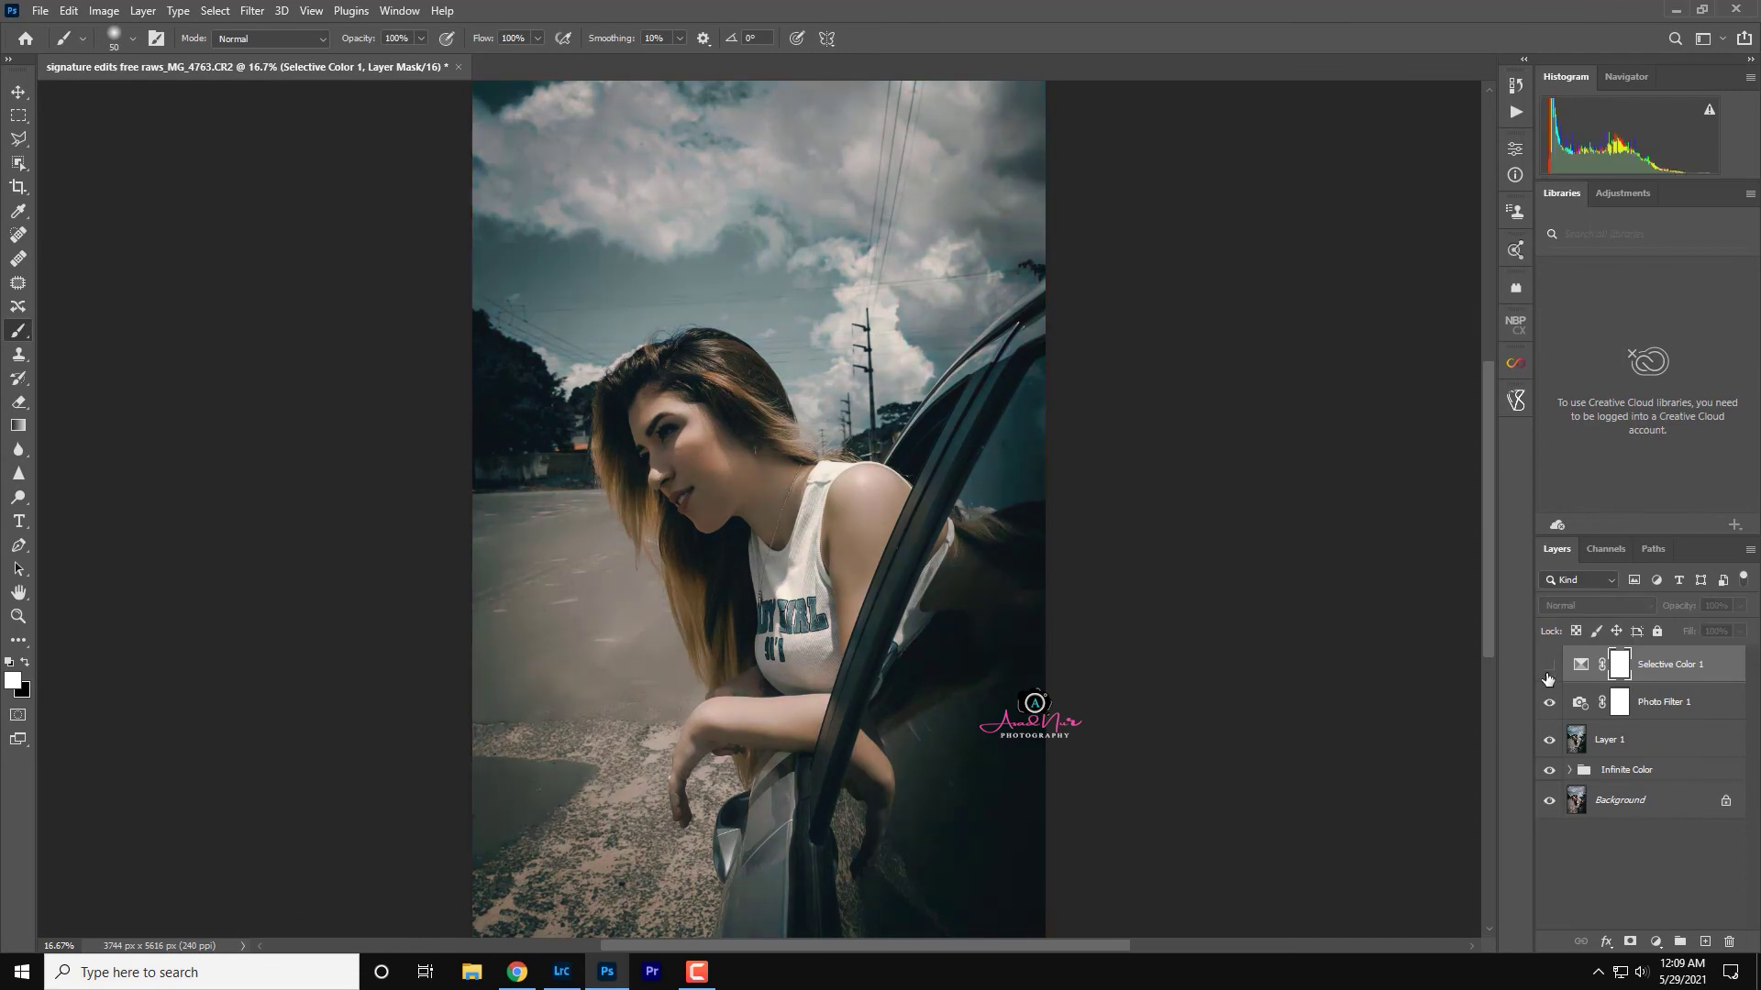
pyautogui.click(1549, 667)
pyautogui.click(1549, 666)
pyautogui.click(1549, 666)
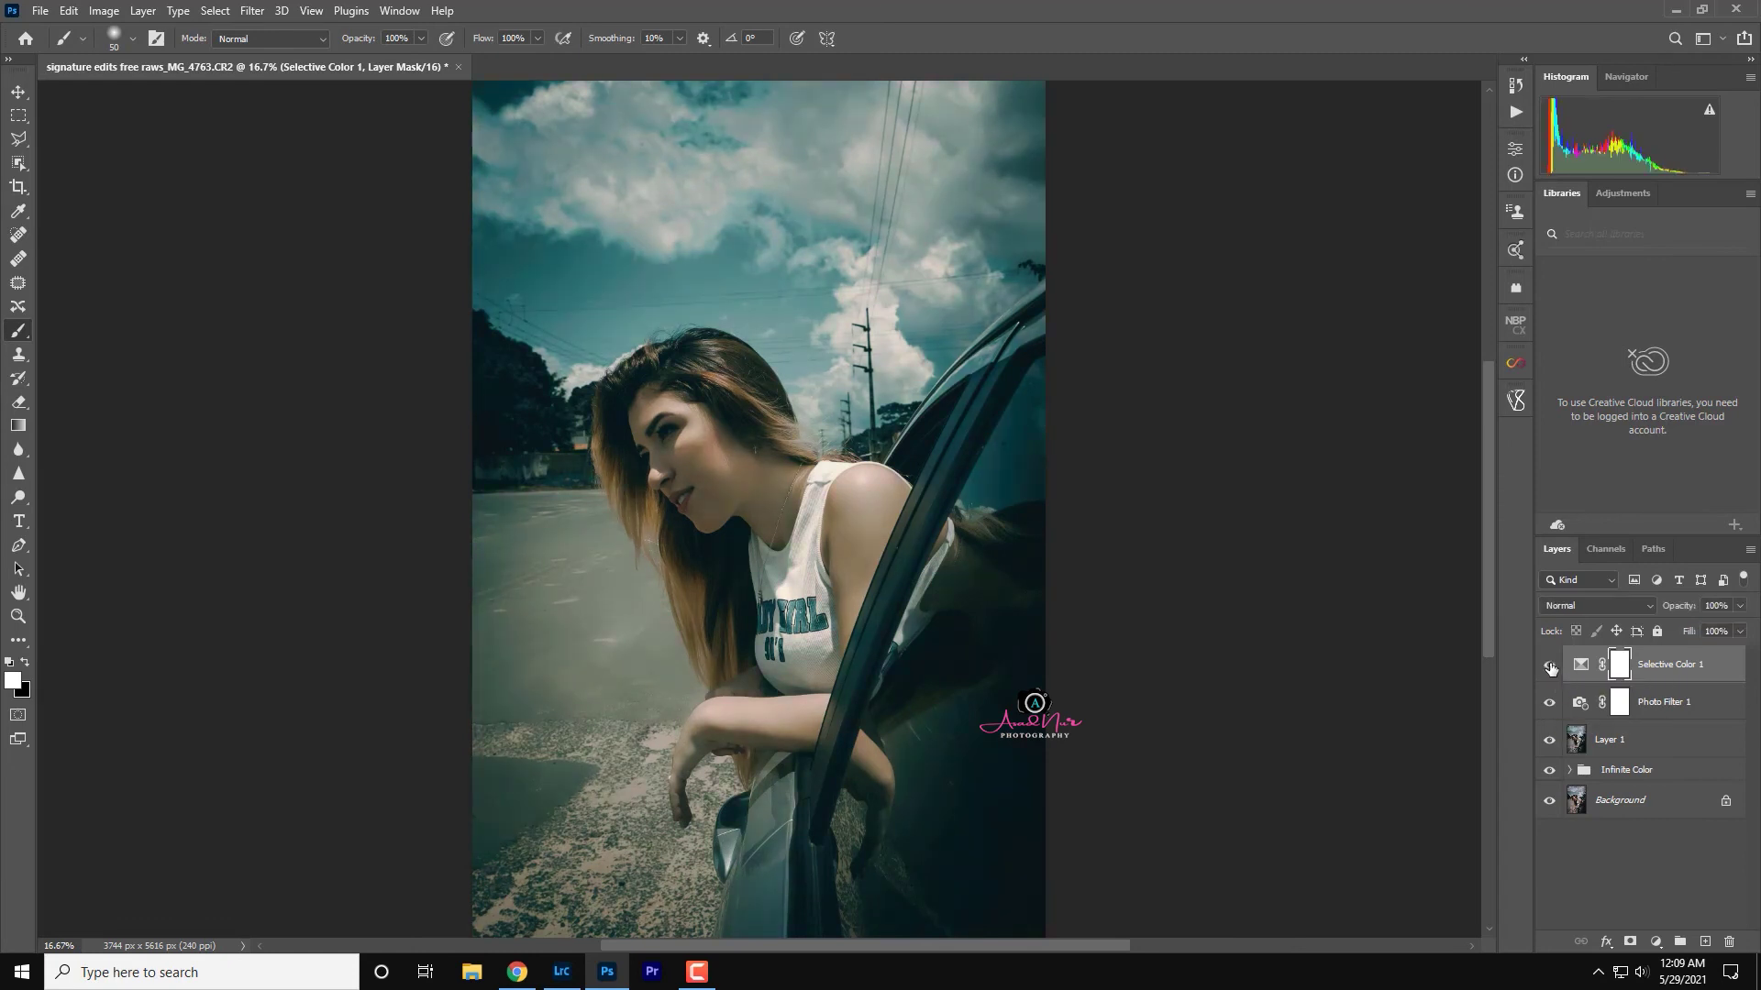
pyautogui.click(1550, 741)
# - Stamp visible layers, delete the stamped Layer 2, and lower Photo Filter 1 to 70%
pyautogui.hotkey('ctrl', 'shift', 'alt', 'e')
pyautogui.moveTo(1549, 701); pyautogui.dragTo(1549, 807)
pyautogui.click(1548, 667)
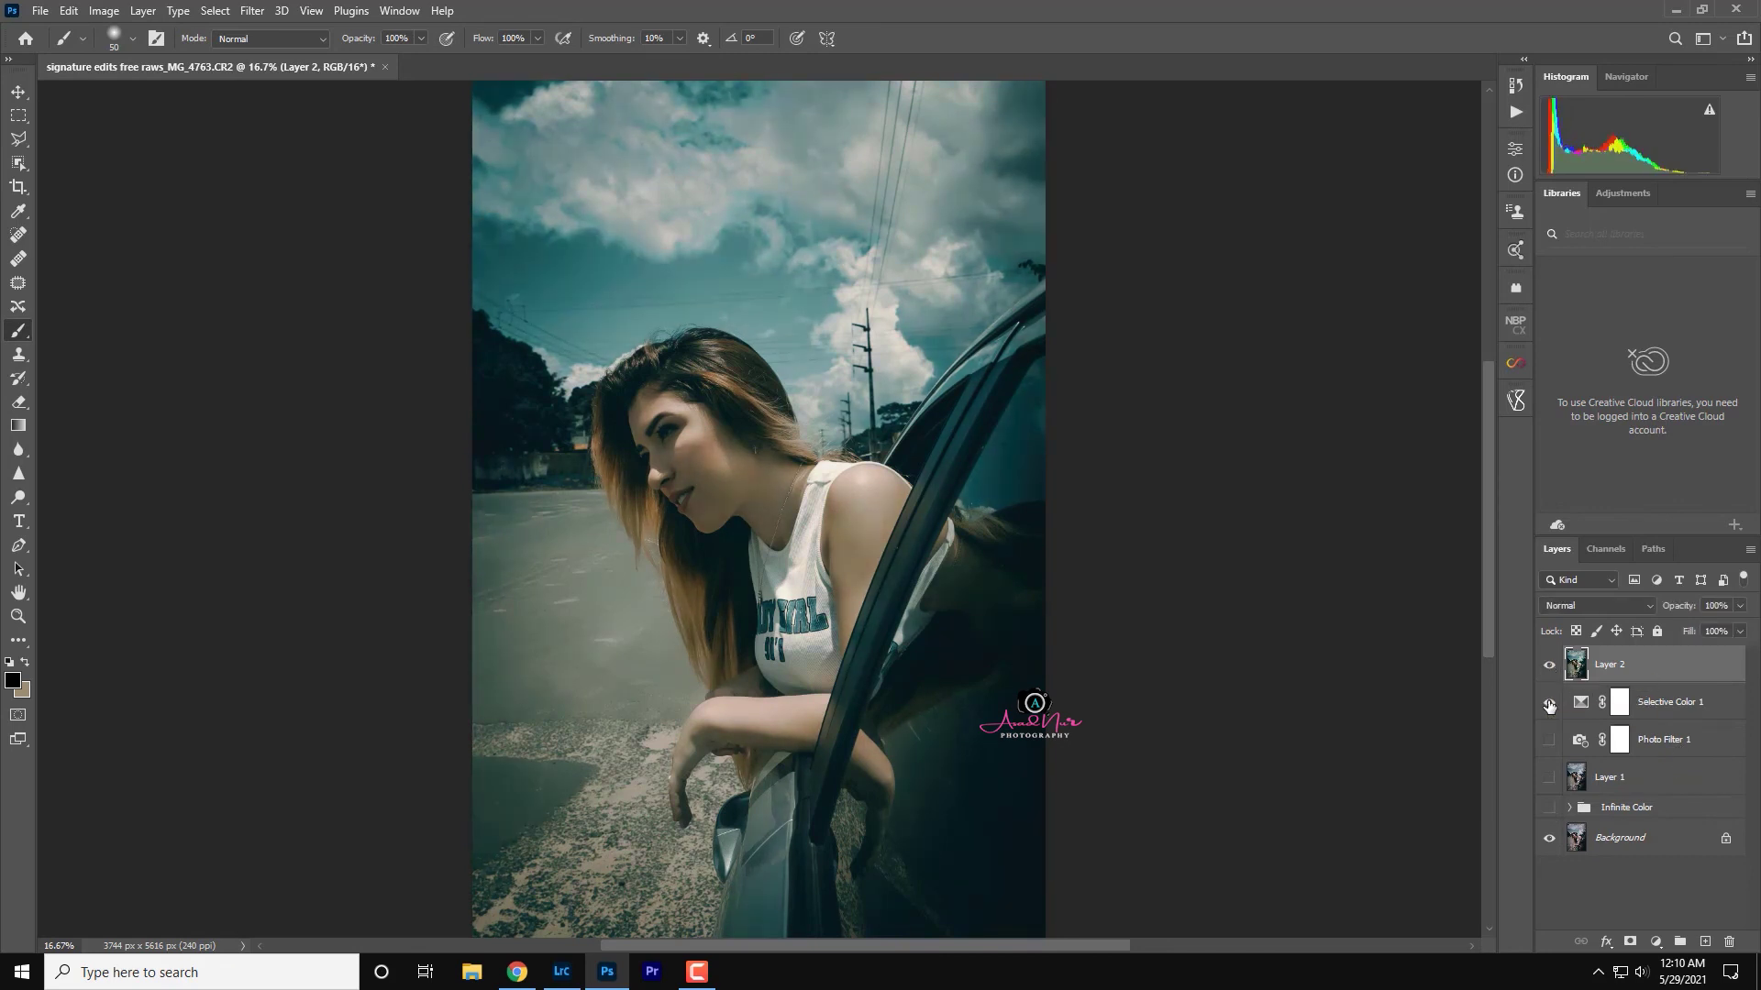
pyautogui.press('Delete')
pyautogui.moveTo(1687, 607)
pyautogui.mouseDown()
pyautogui.moveTo(1664, 609)
pyautogui.moveTo(1680, 615)
pyautogui.mouseUp()
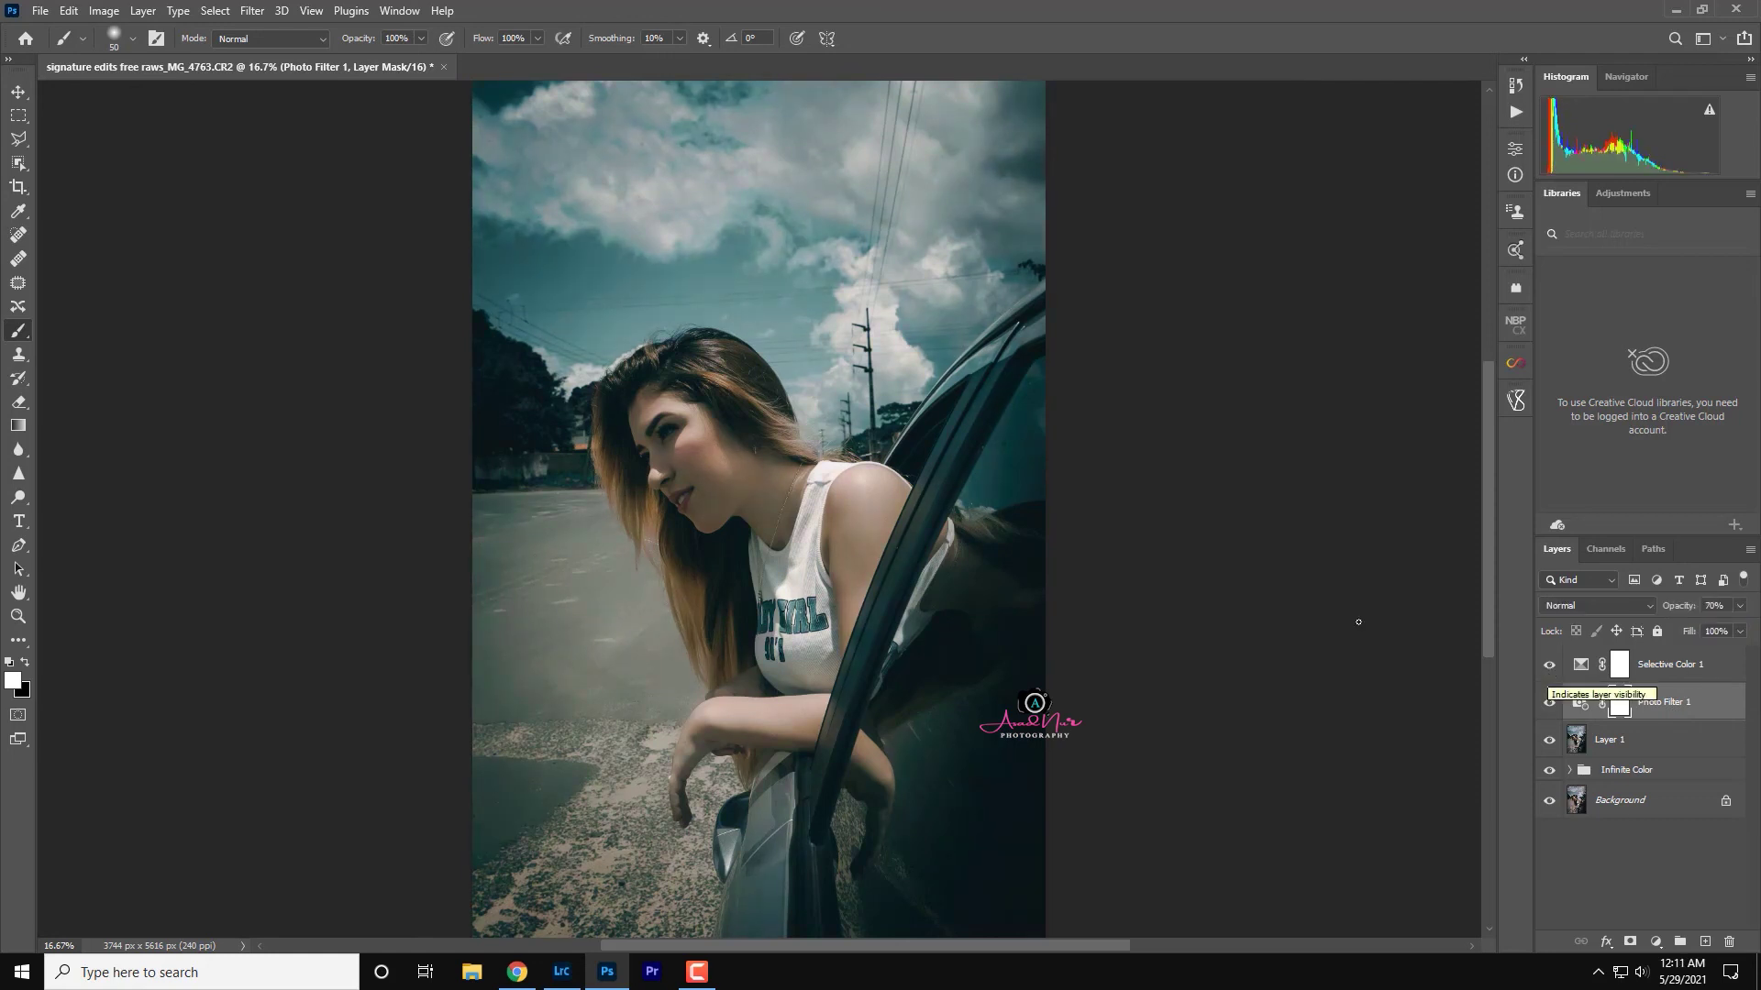
# - Compare with Layer 1 and the Infinite Color group hidden, then delete Layer 1
pyautogui.click(1548, 740)
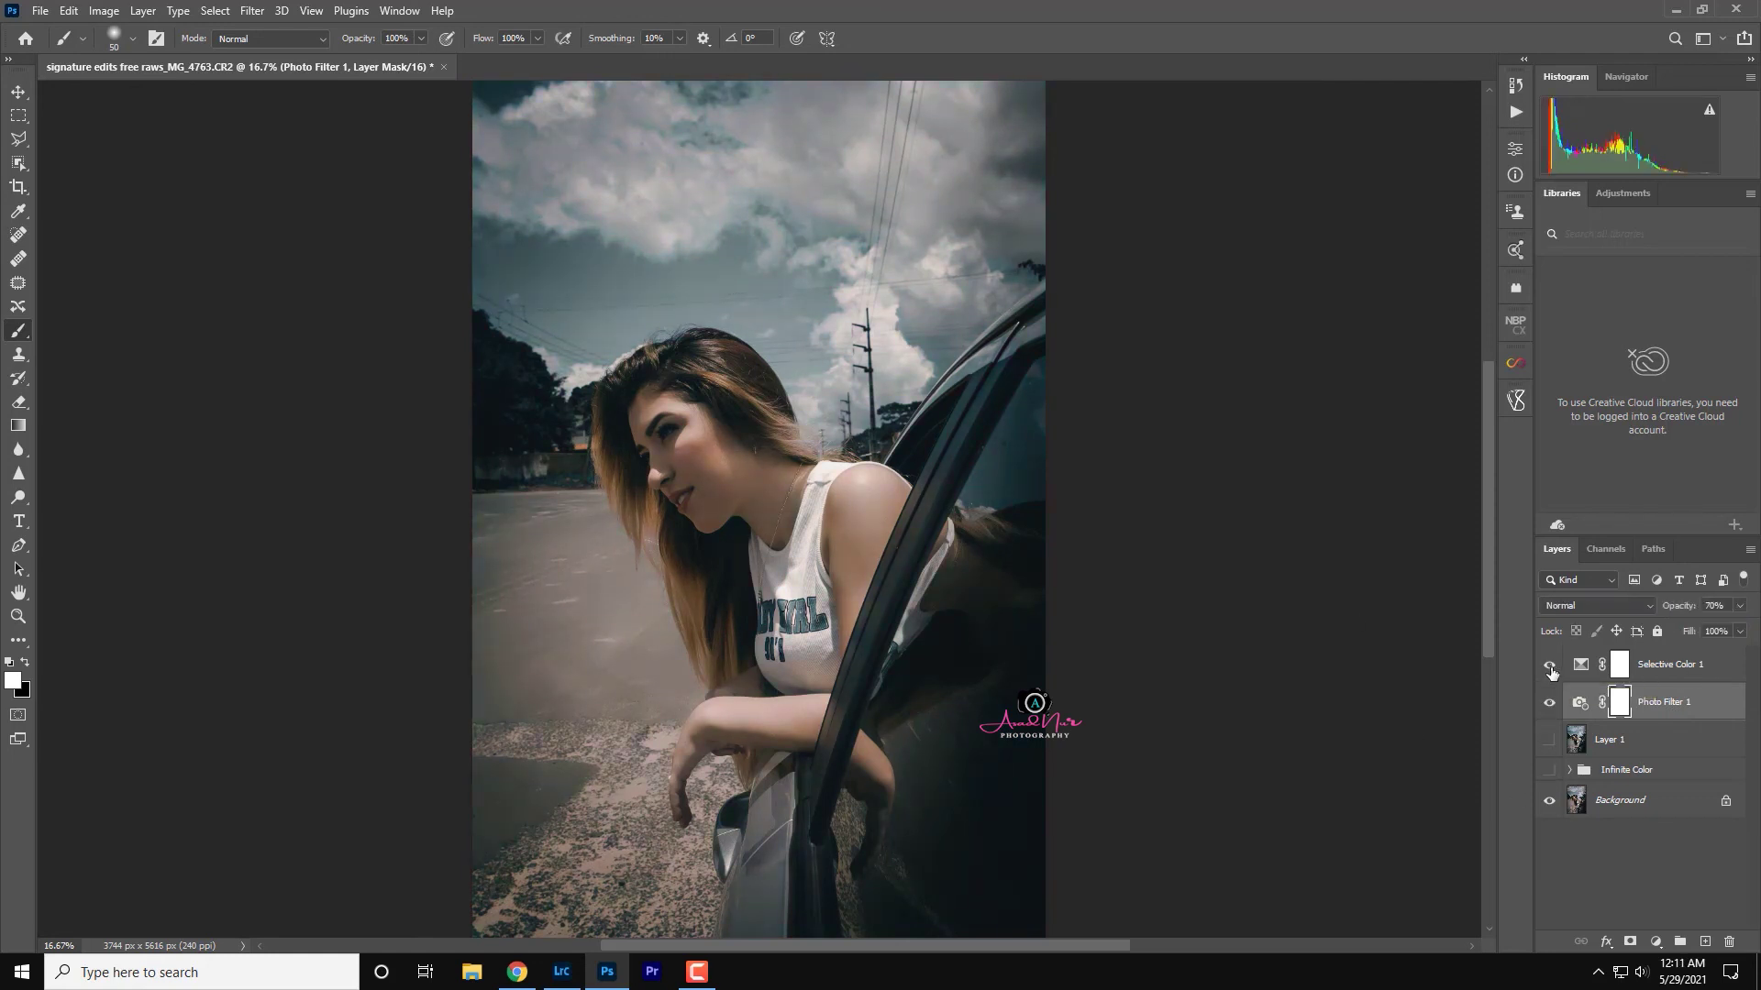
pyautogui.click(1549, 770)
pyautogui.click(1549, 740)
pyautogui.moveTo(1606, 741); pyautogui.dragTo(1730, 942)
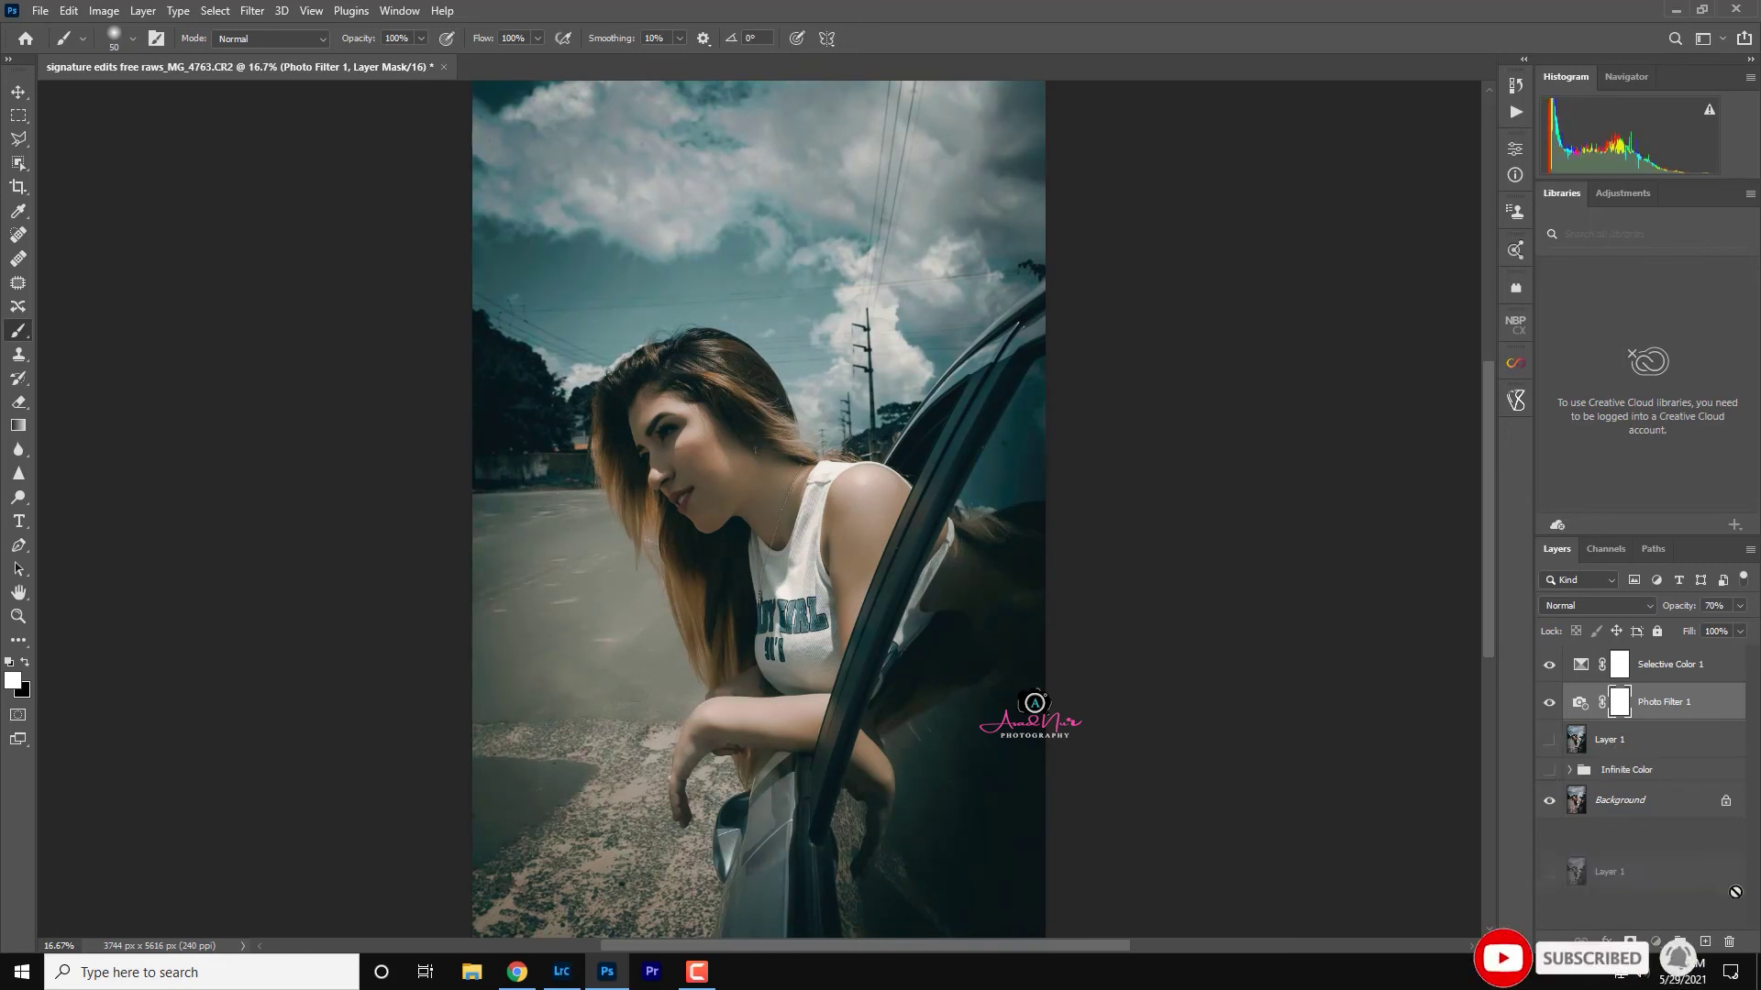